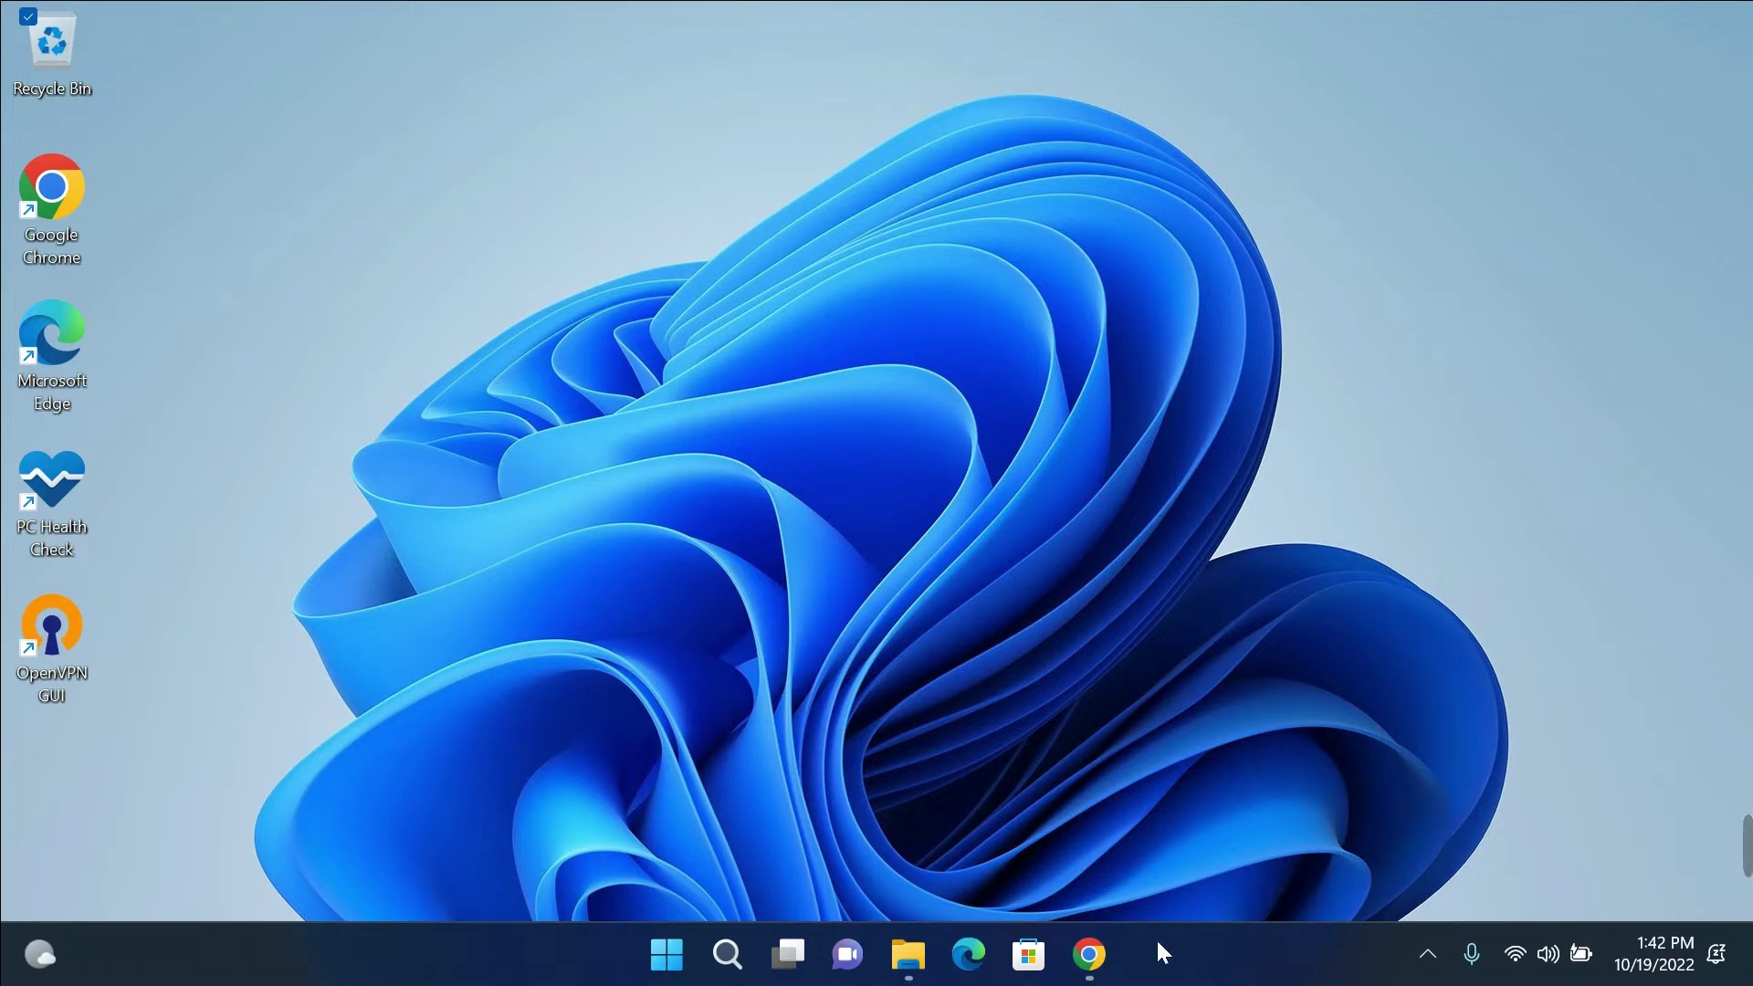
- Switch to Chrome and review the VeraCrypt 1.25.9 downloads offered for each operating system
left_click(1110, 952)
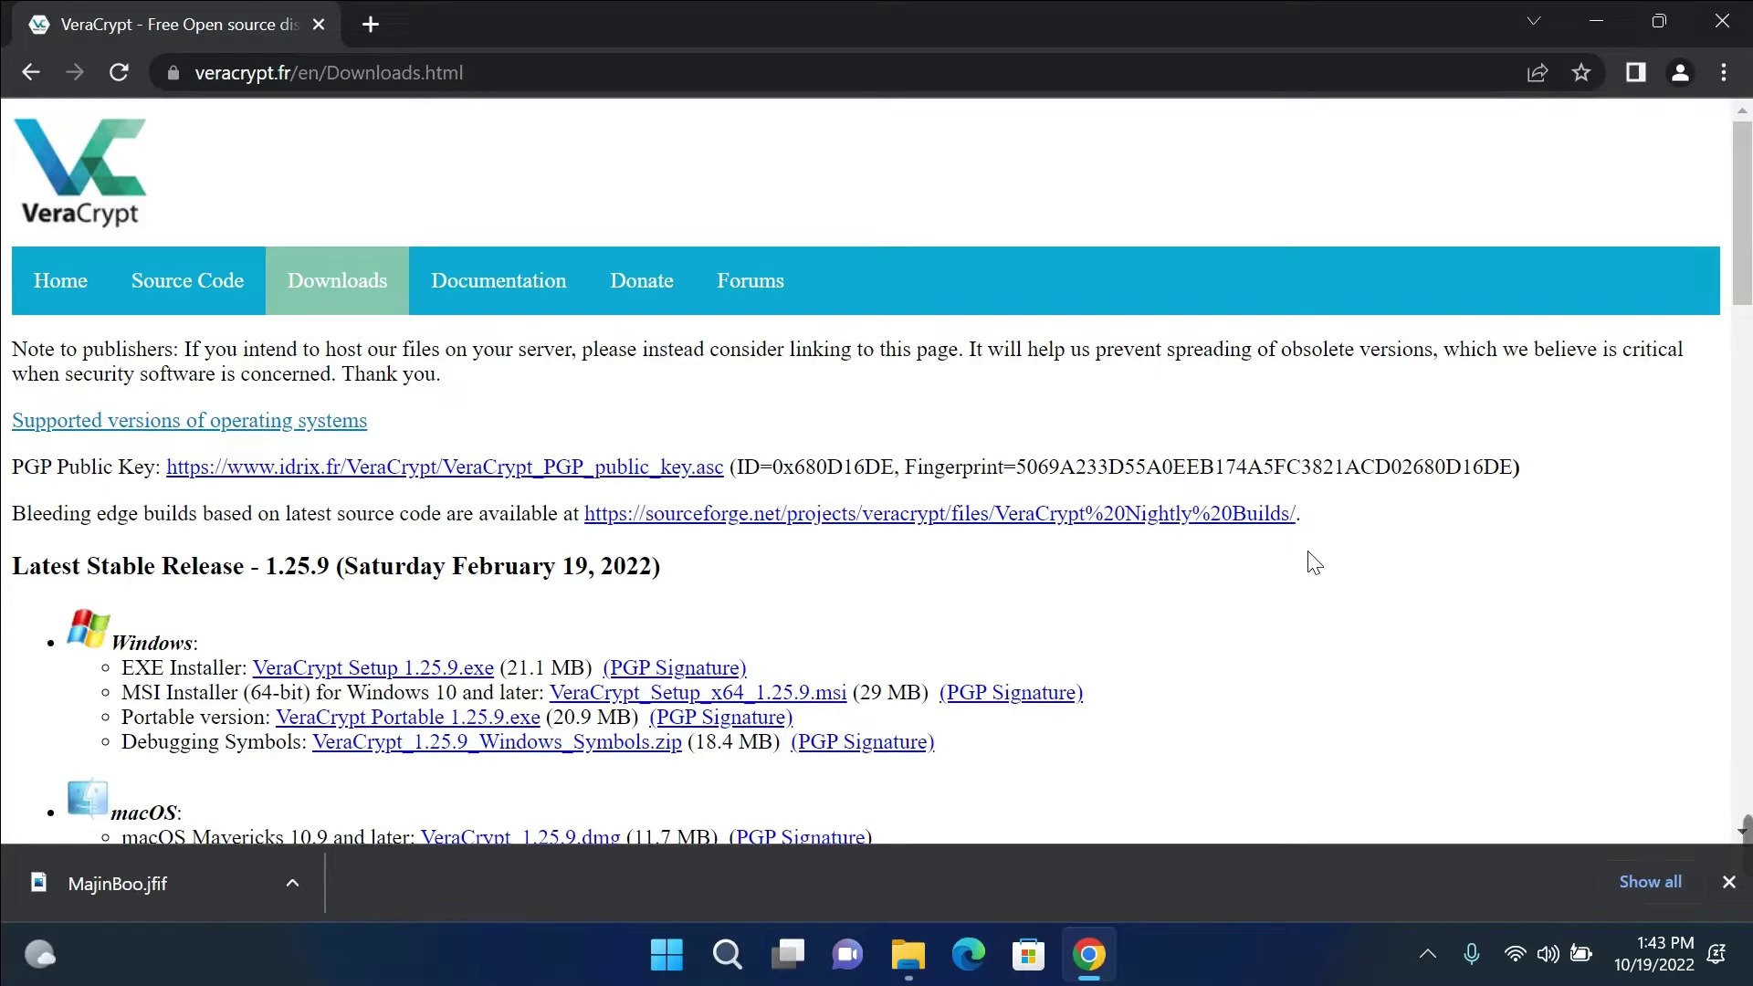
scroll(1312, 561, "down", 2)
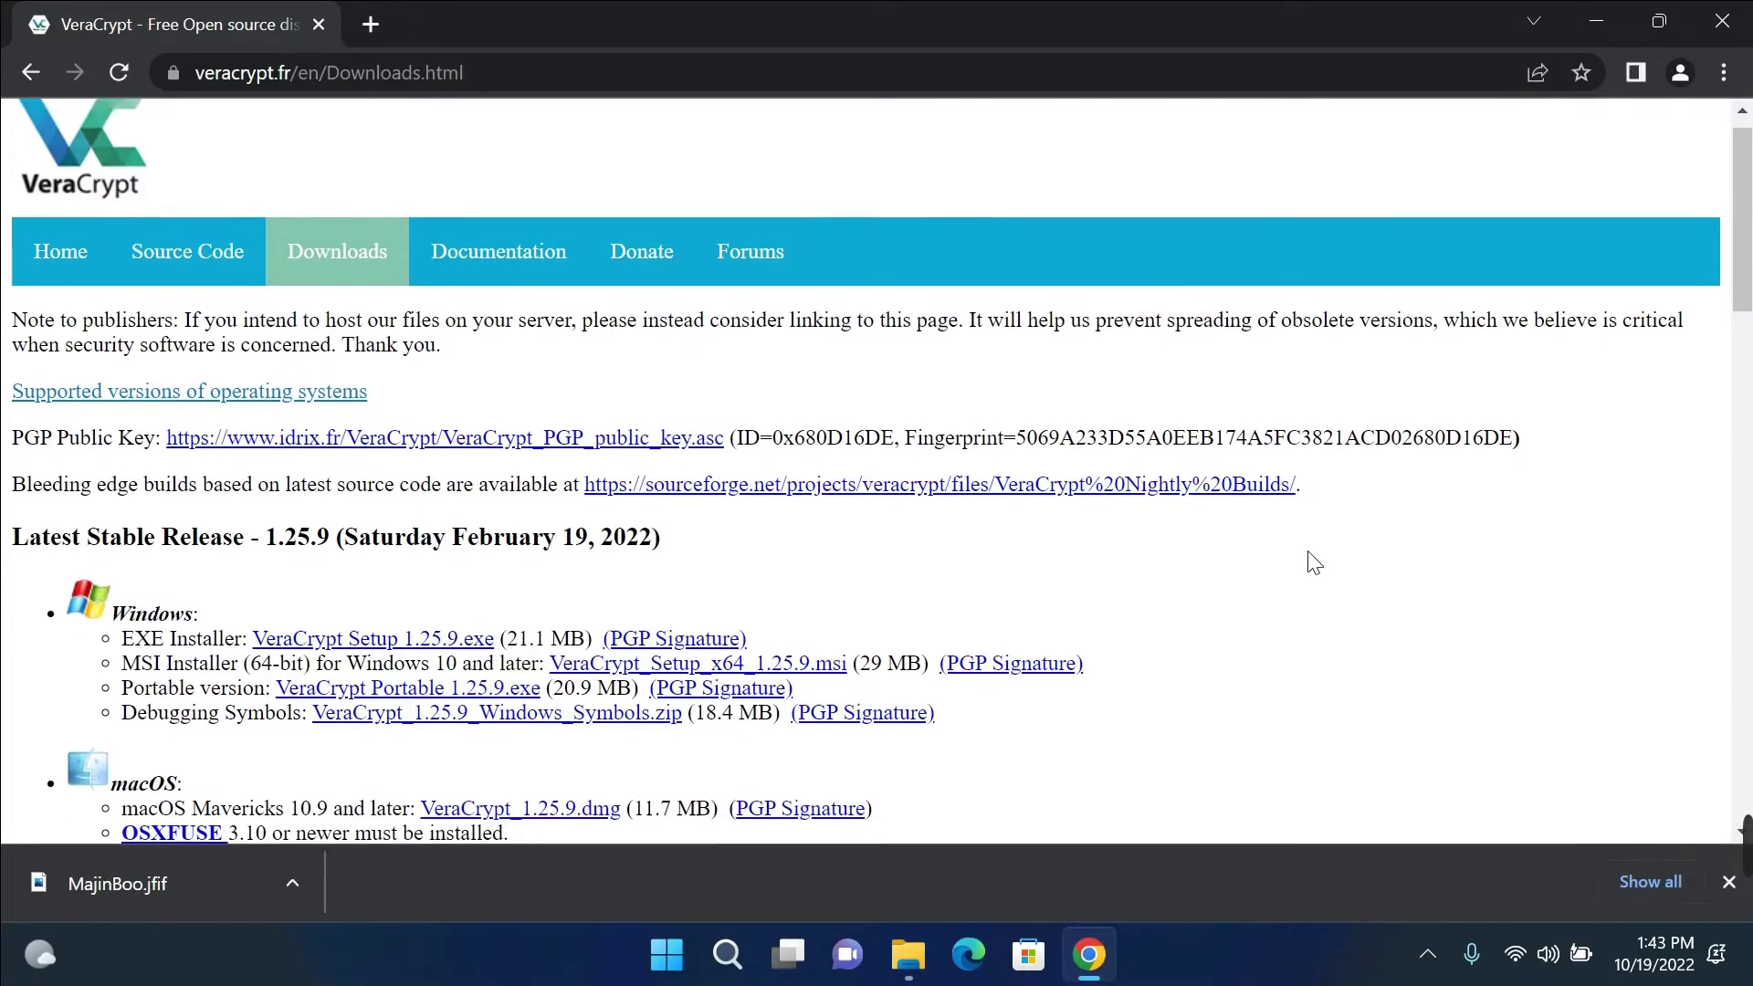
scroll(1313, 561, "down", 2)
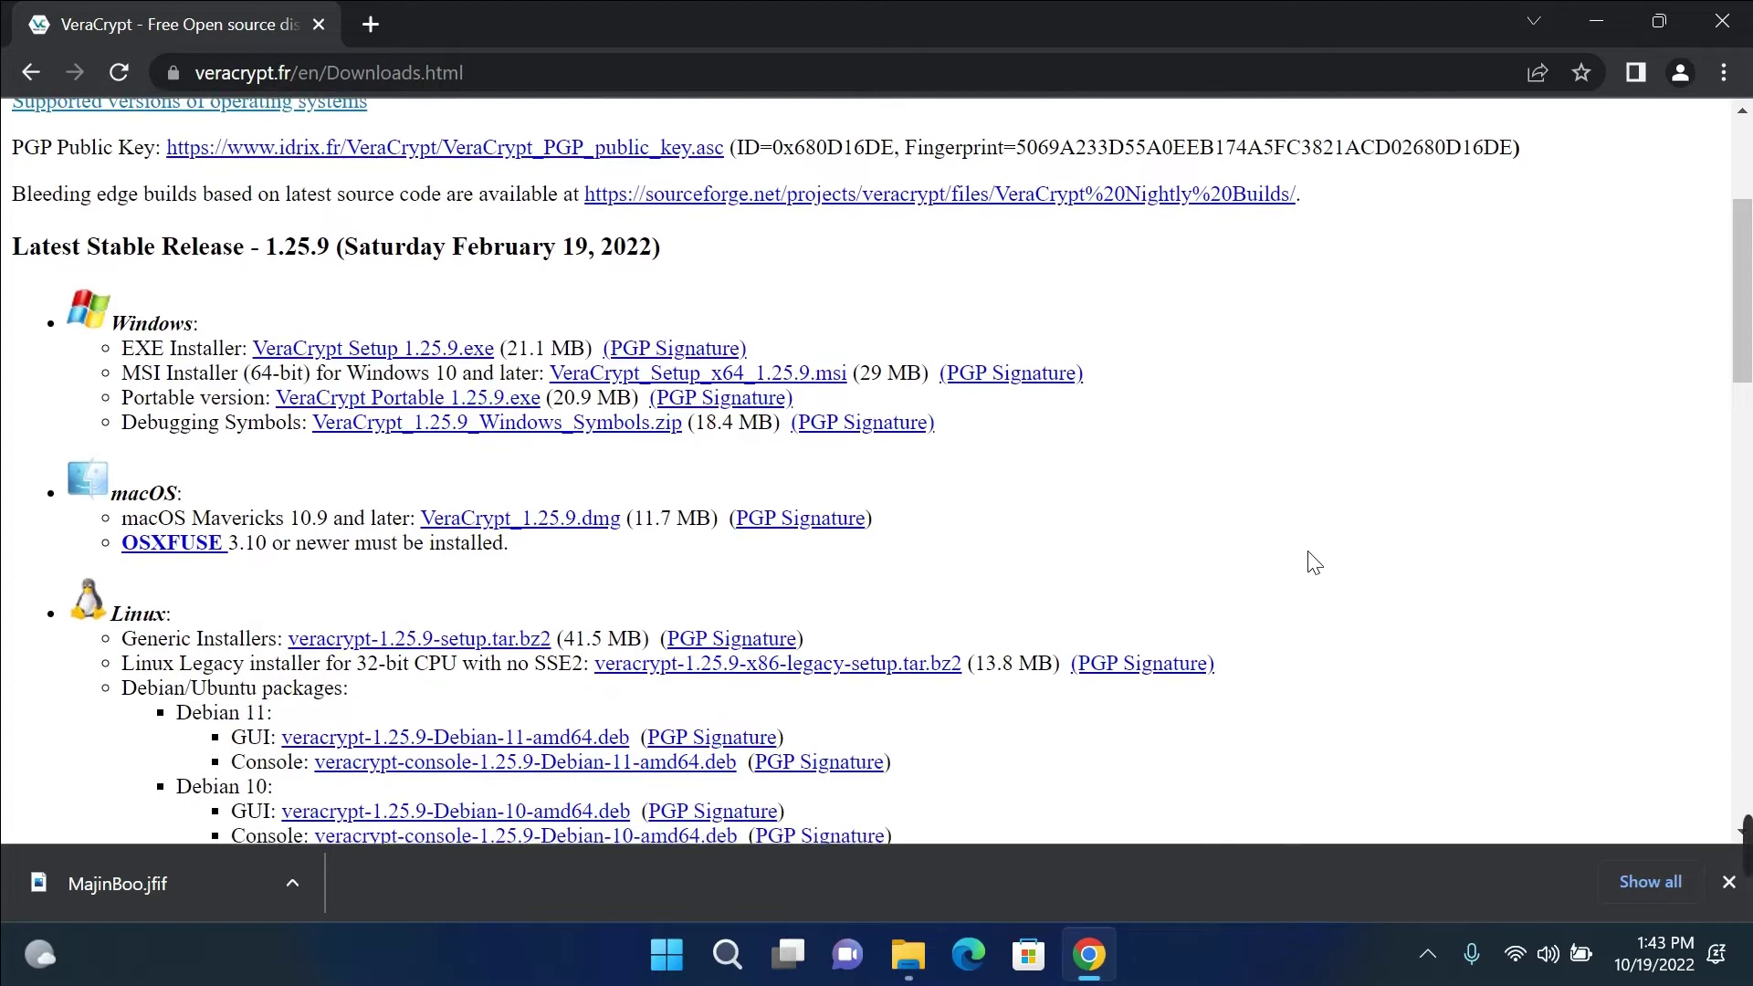
scroll(1312, 561, "down", 1)
scroll(1313, 561, "down", 1)
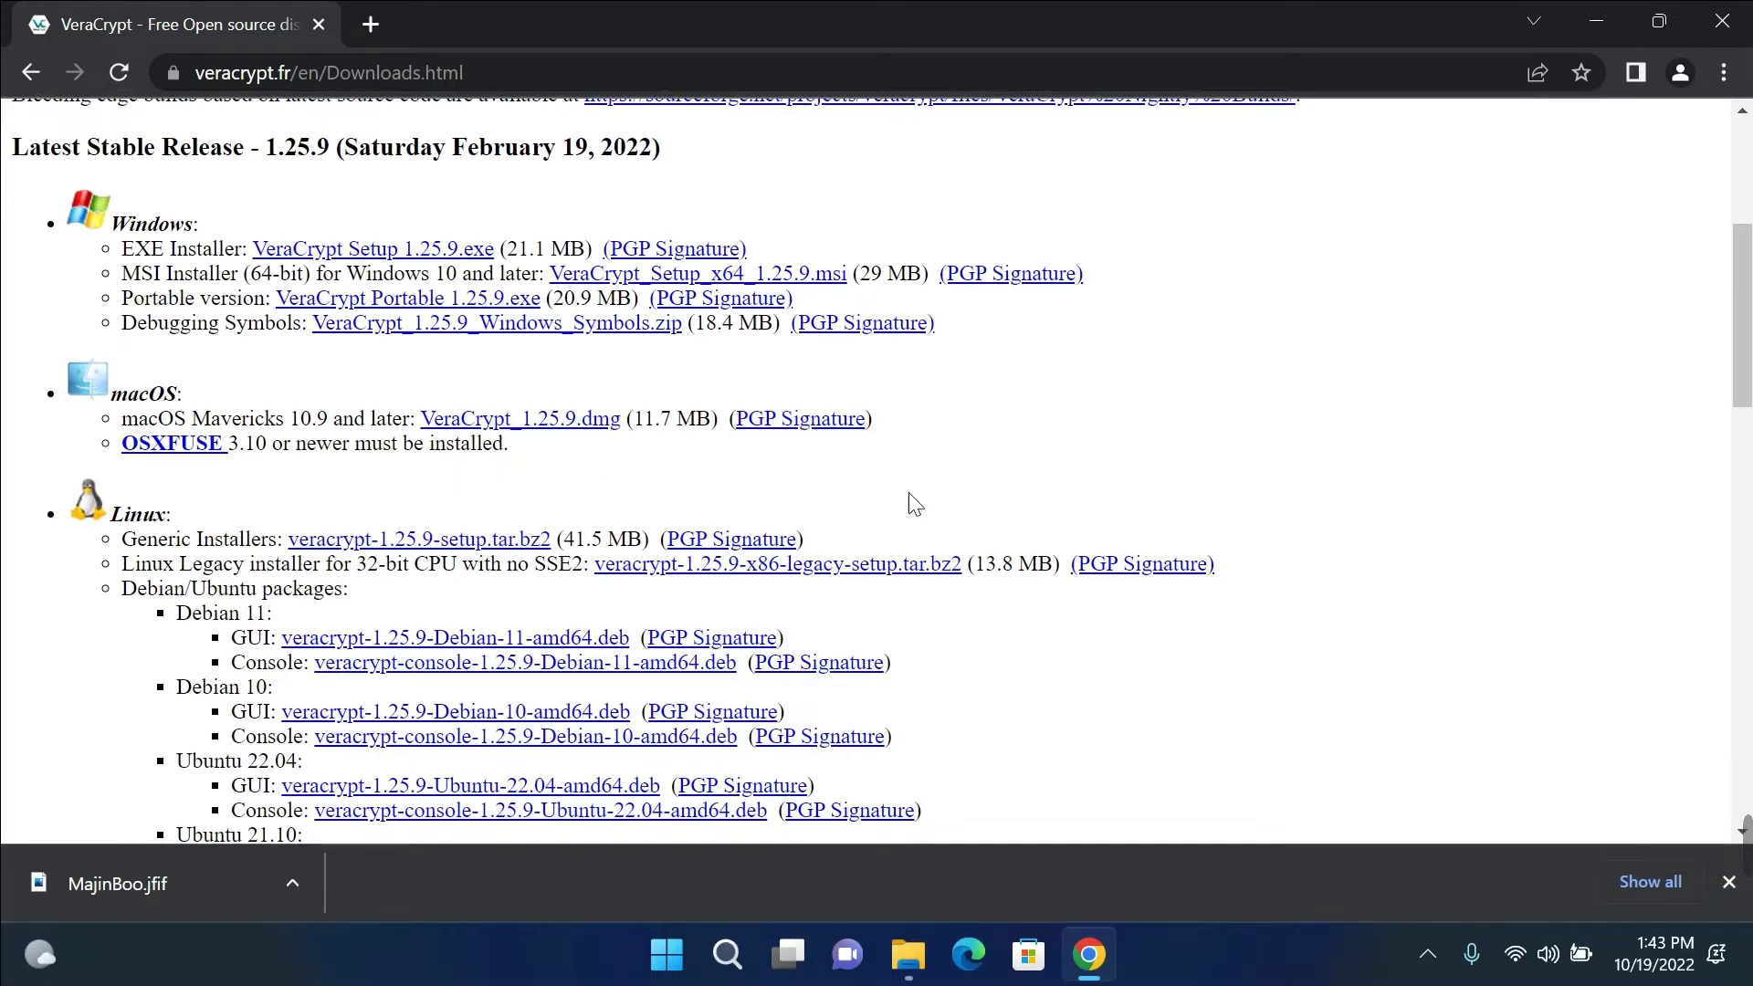
scroll(1221, 642, "down", 7)
scroll(1222, 641, "down", 3)
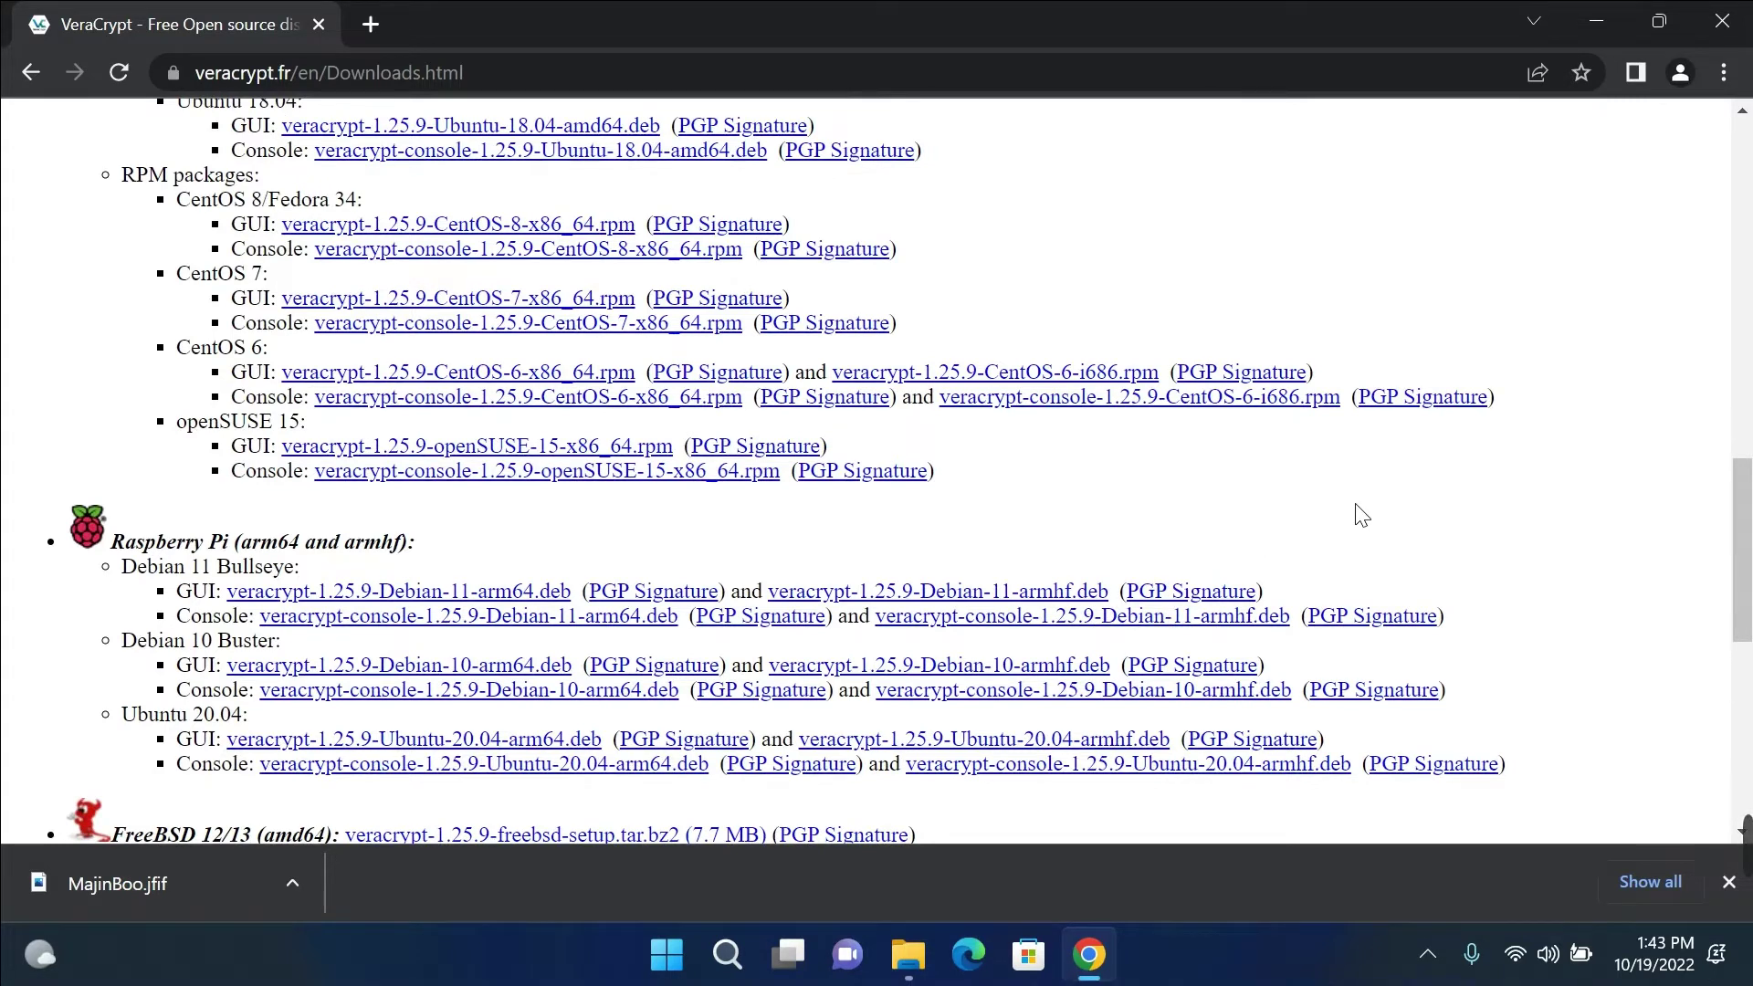
scroll(1357, 512, "up", 1)
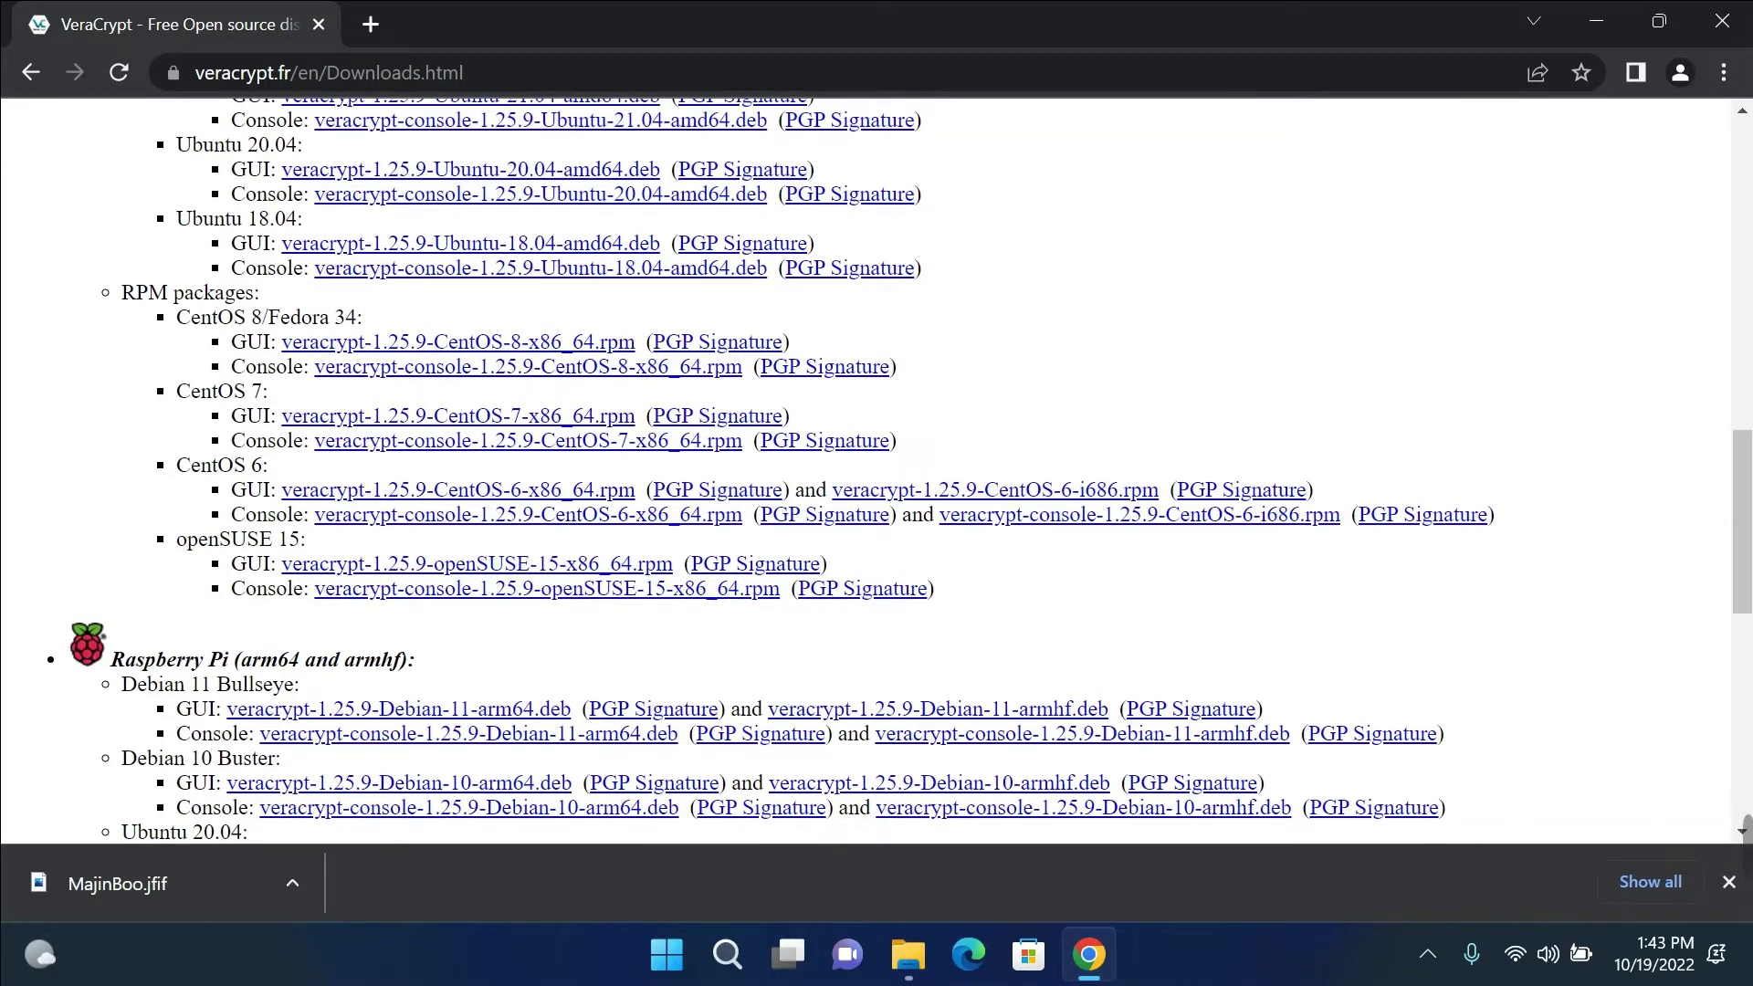
scroll(1357, 512, "down", 2)
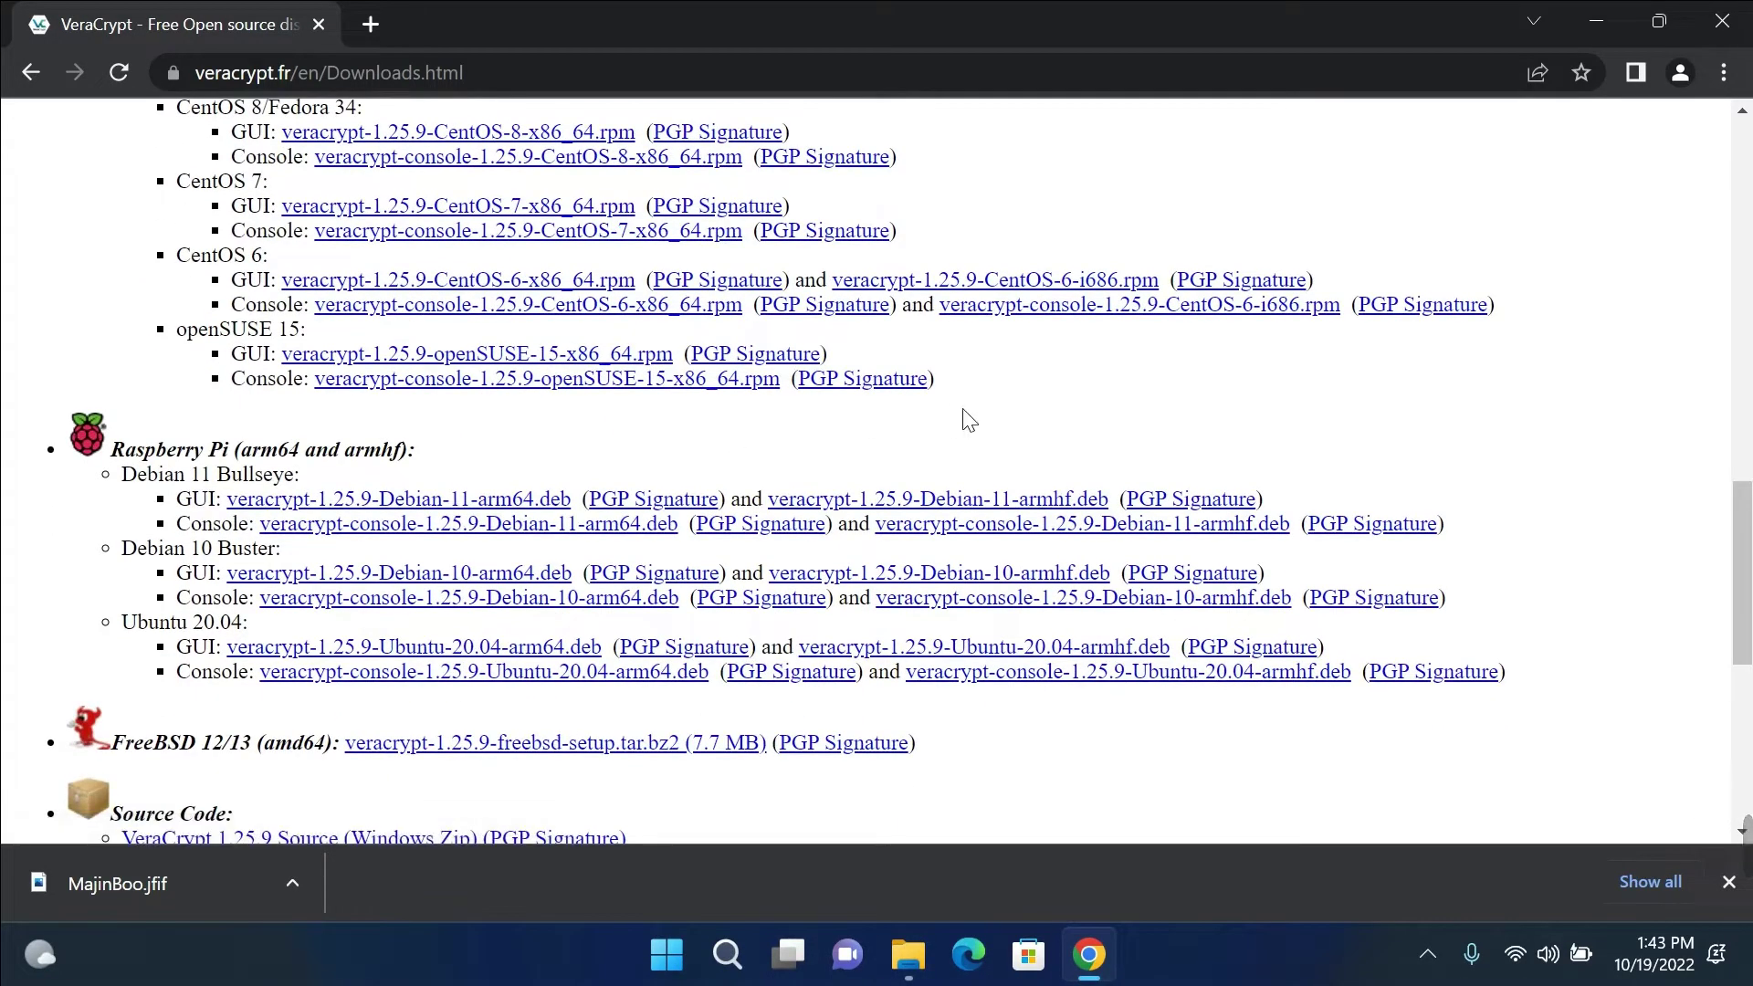
scroll(1354, 423, "up", 2)
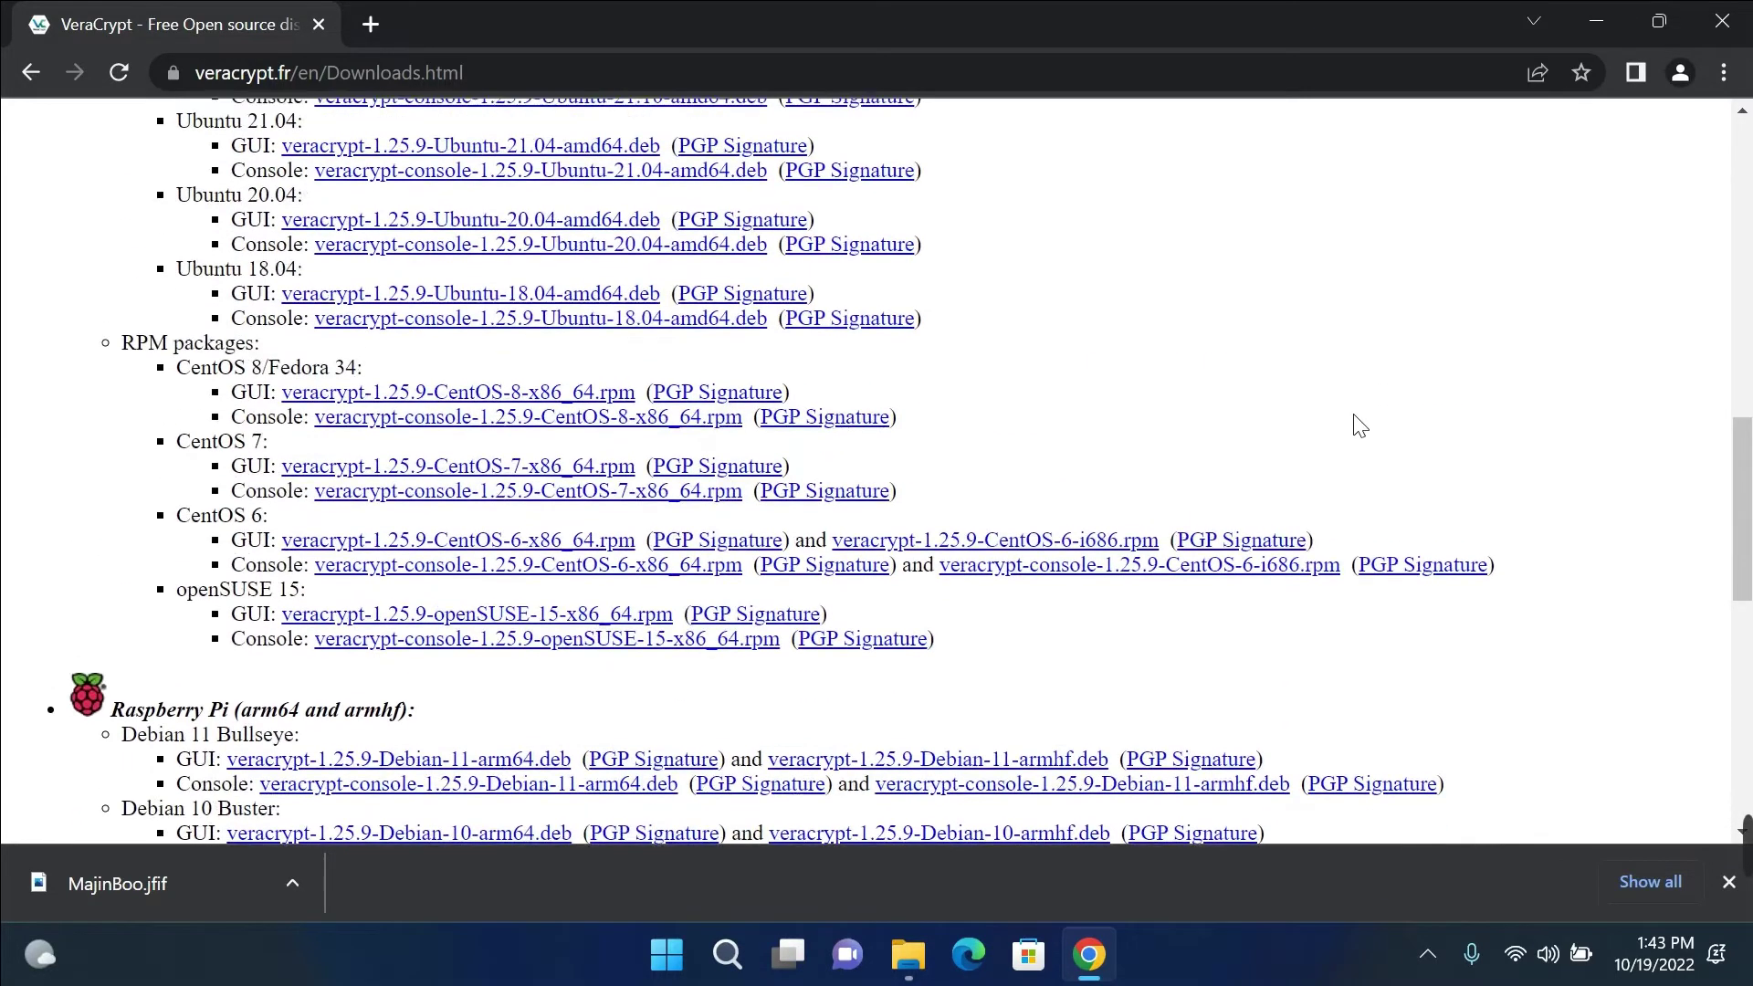
scroll(1357, 424, "up", 6)
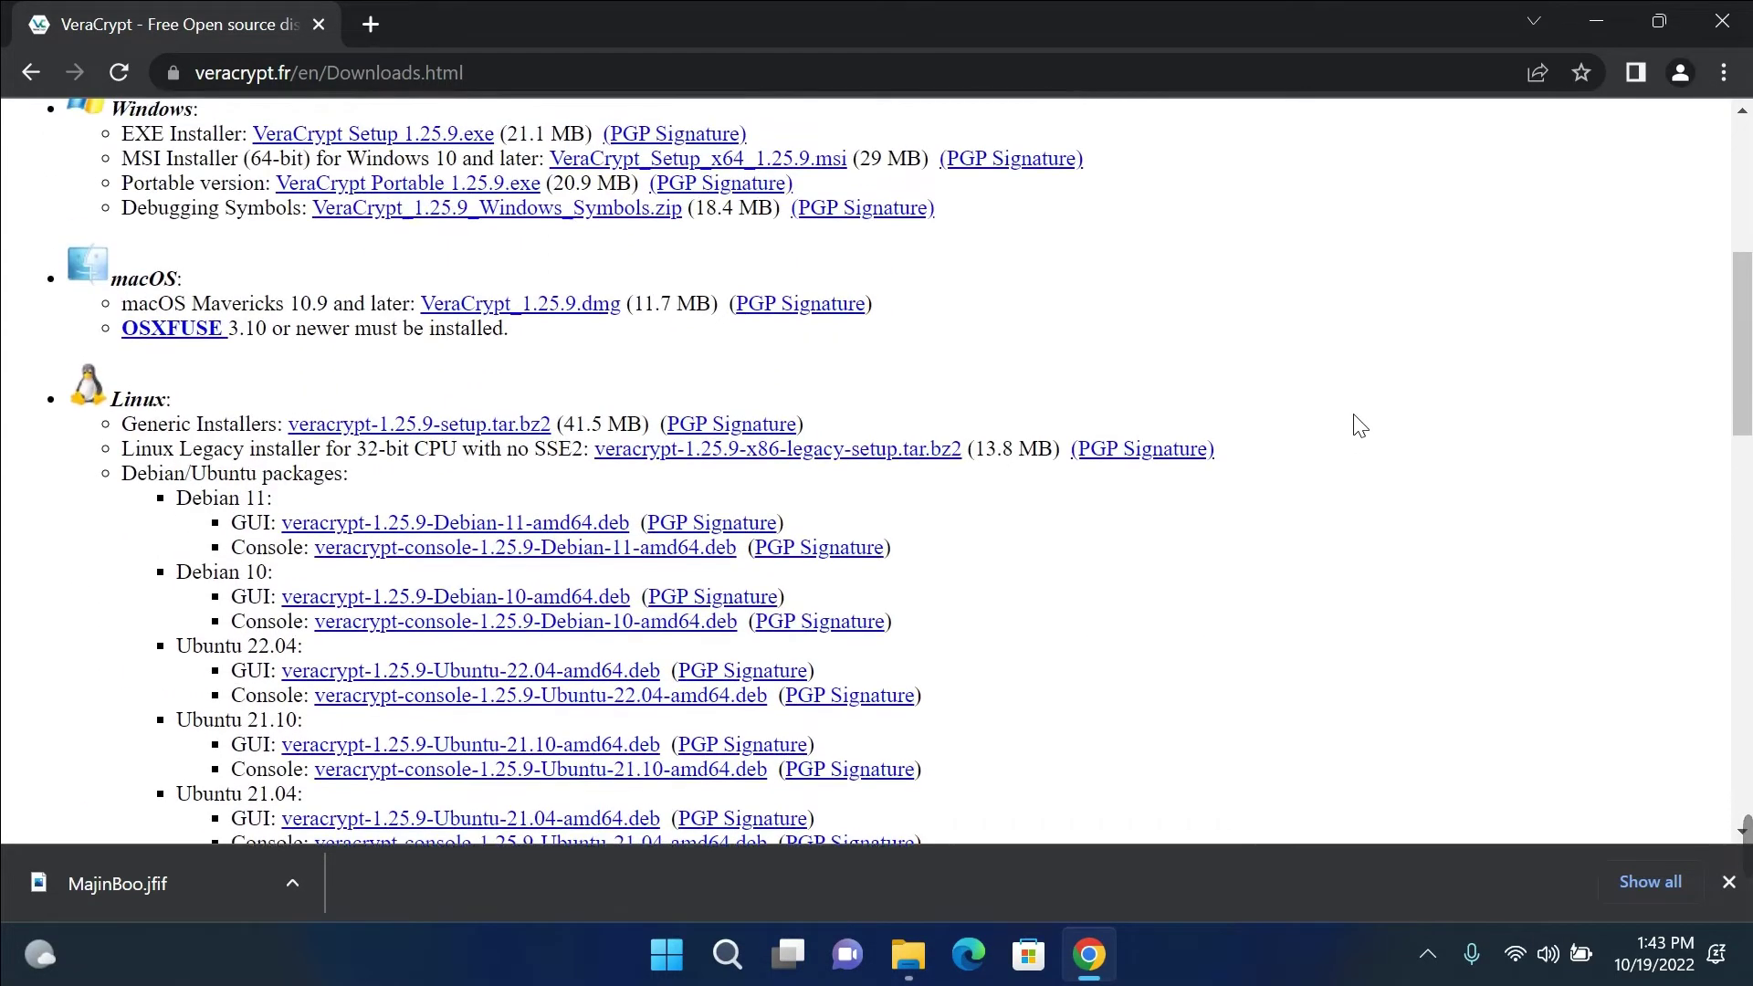
scroll(1357, 425, "up", 1)
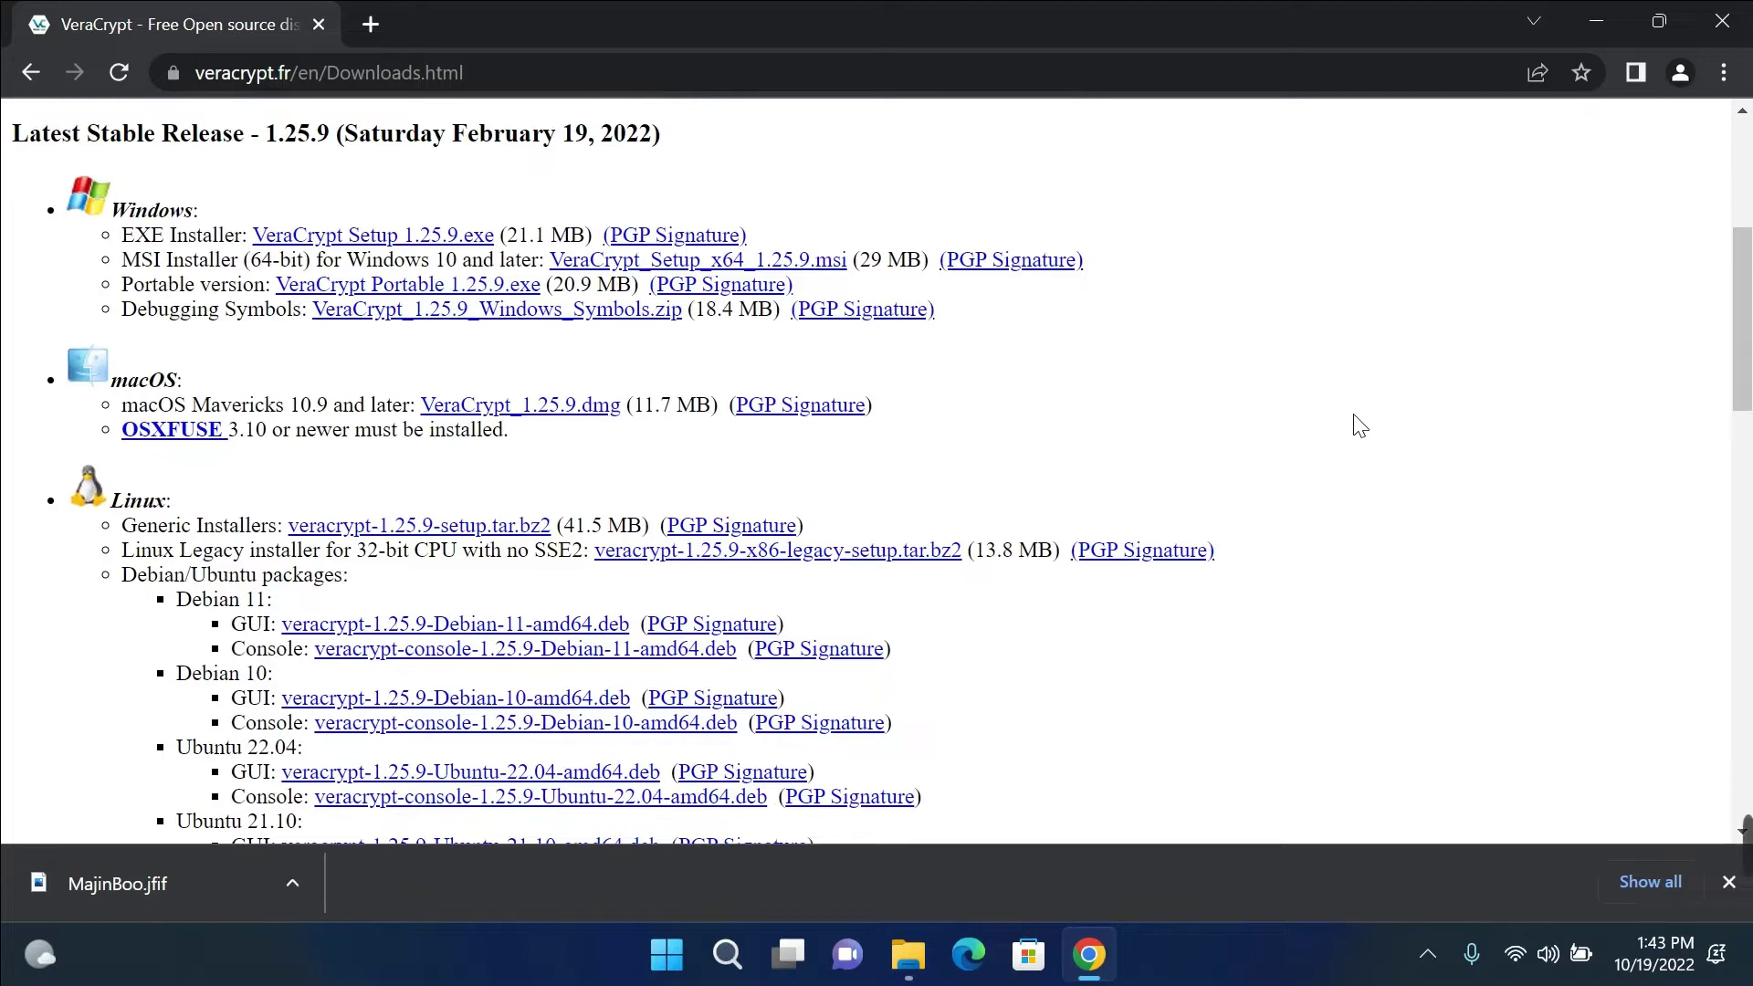
scroll(1358, 426, "up", 1)
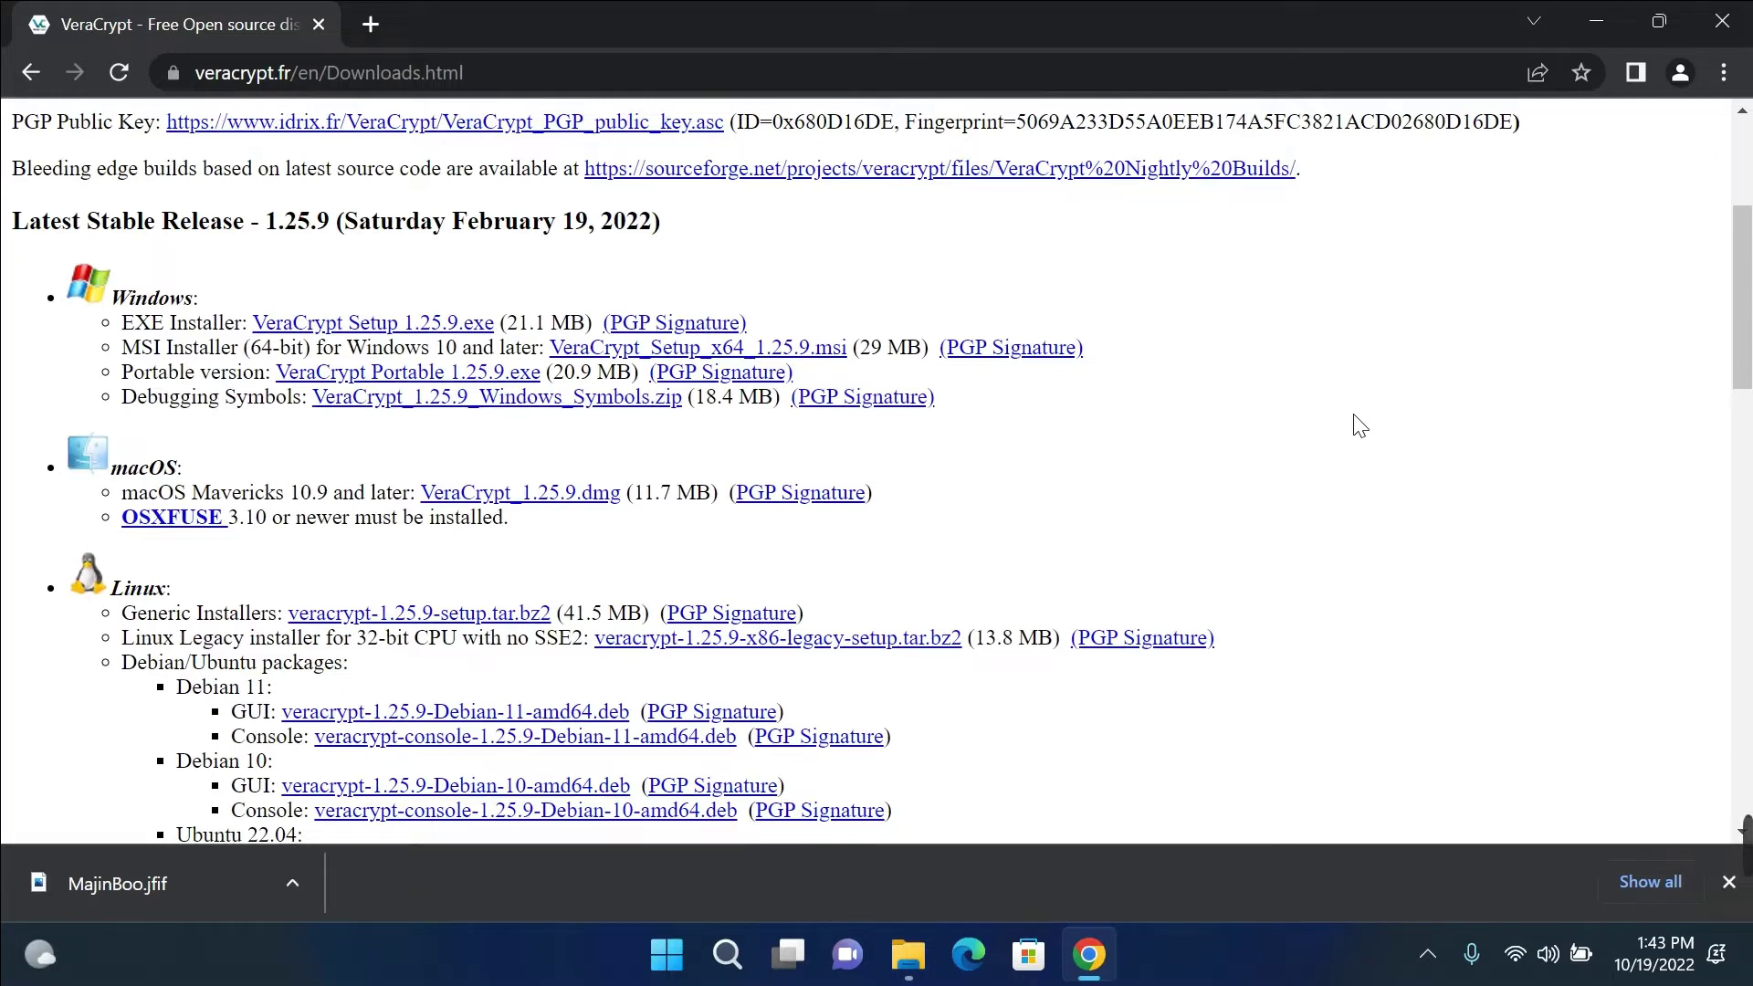
- Download the 64-bit Windows installer VeraCrypt_Setup_x64_1.25.9.msi, launch it and minimize the browser
left_click(777, 347)
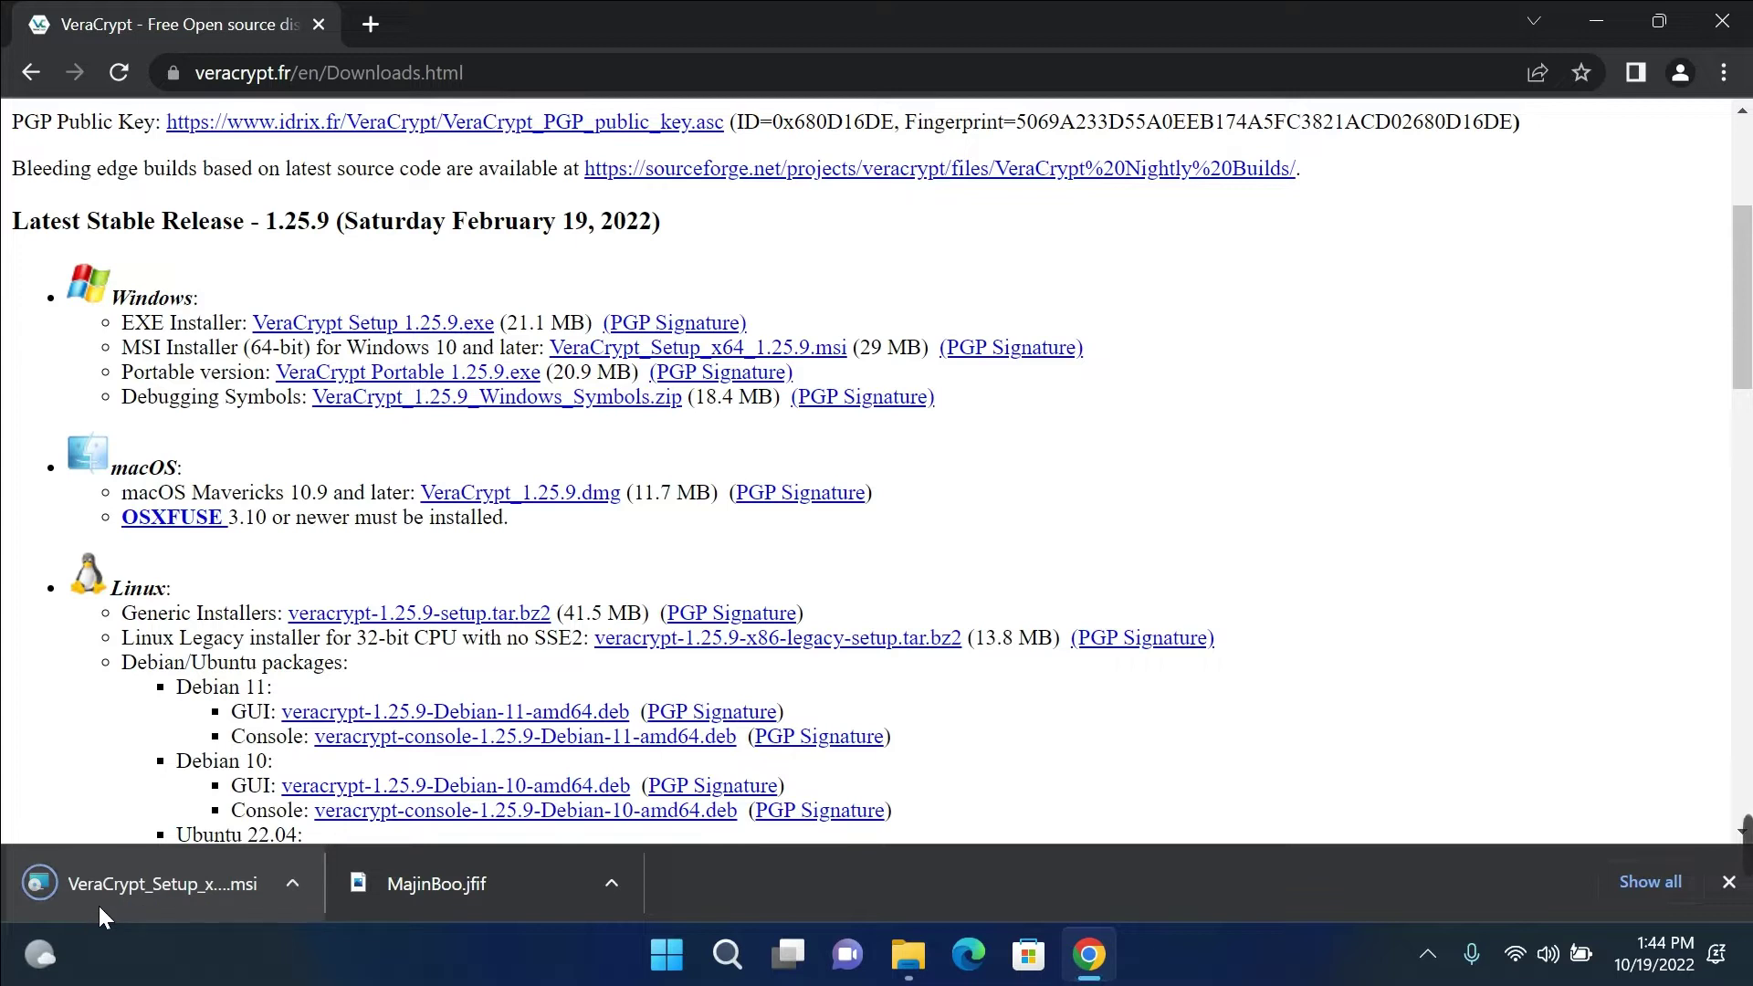
left_click(172, 889)
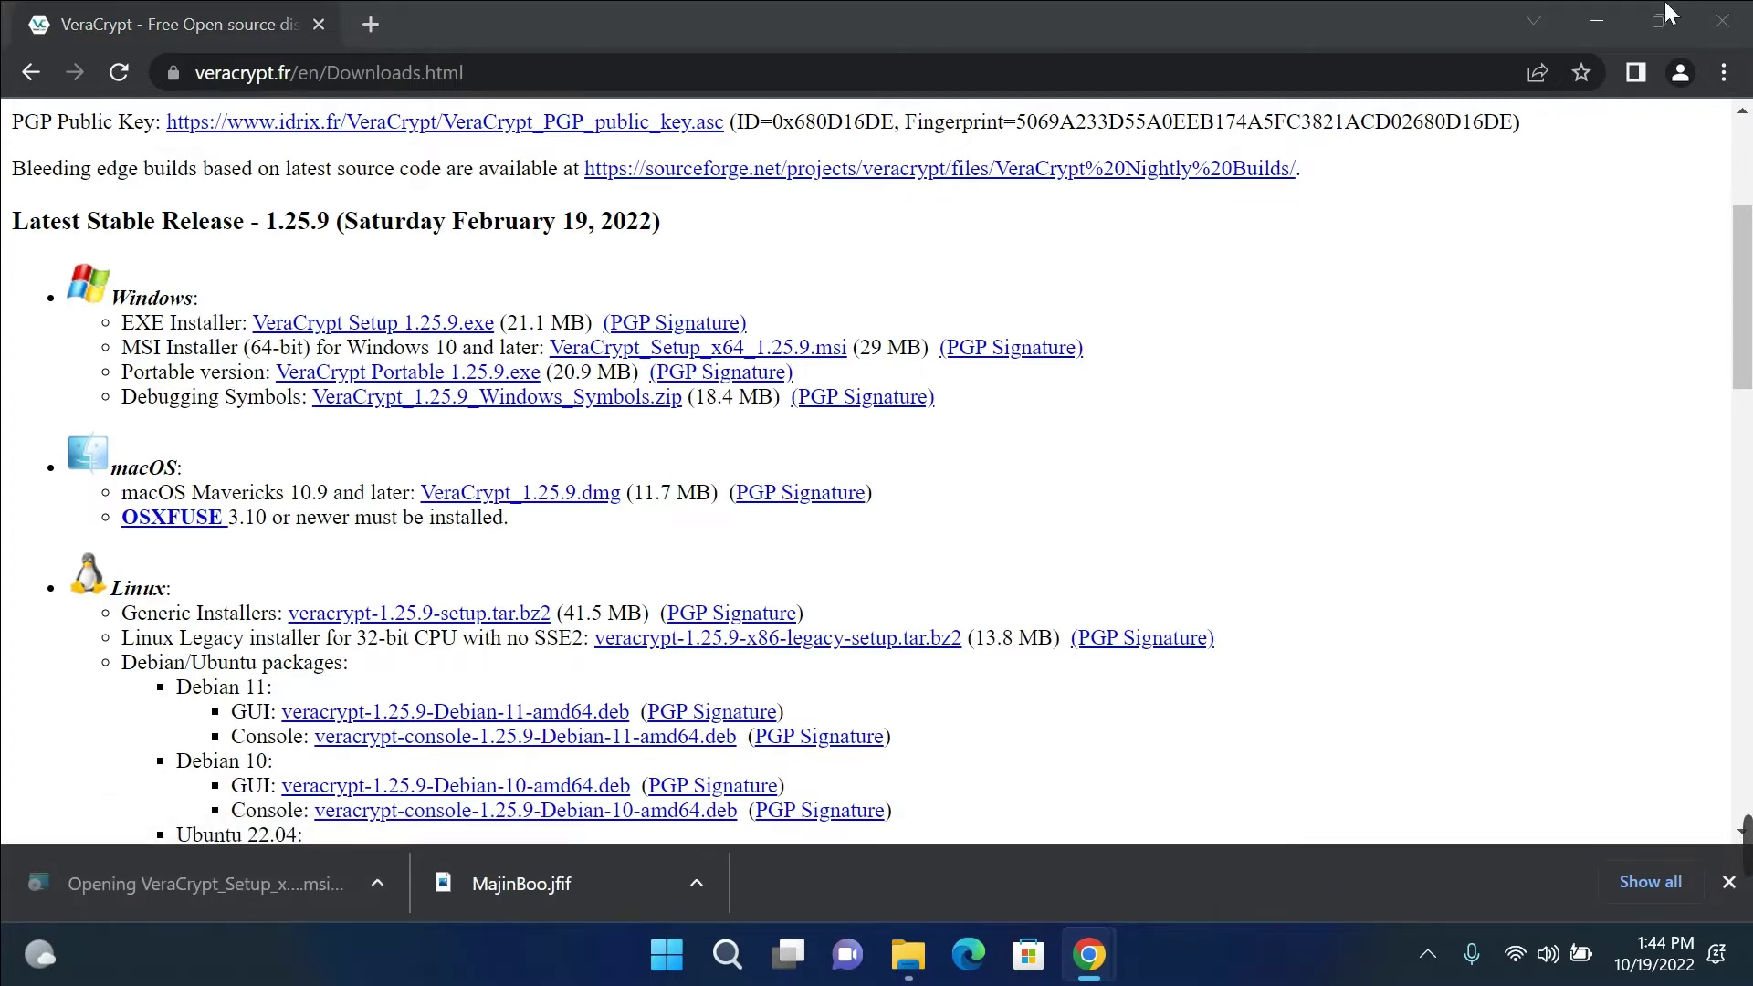
left_click(1594, 23)
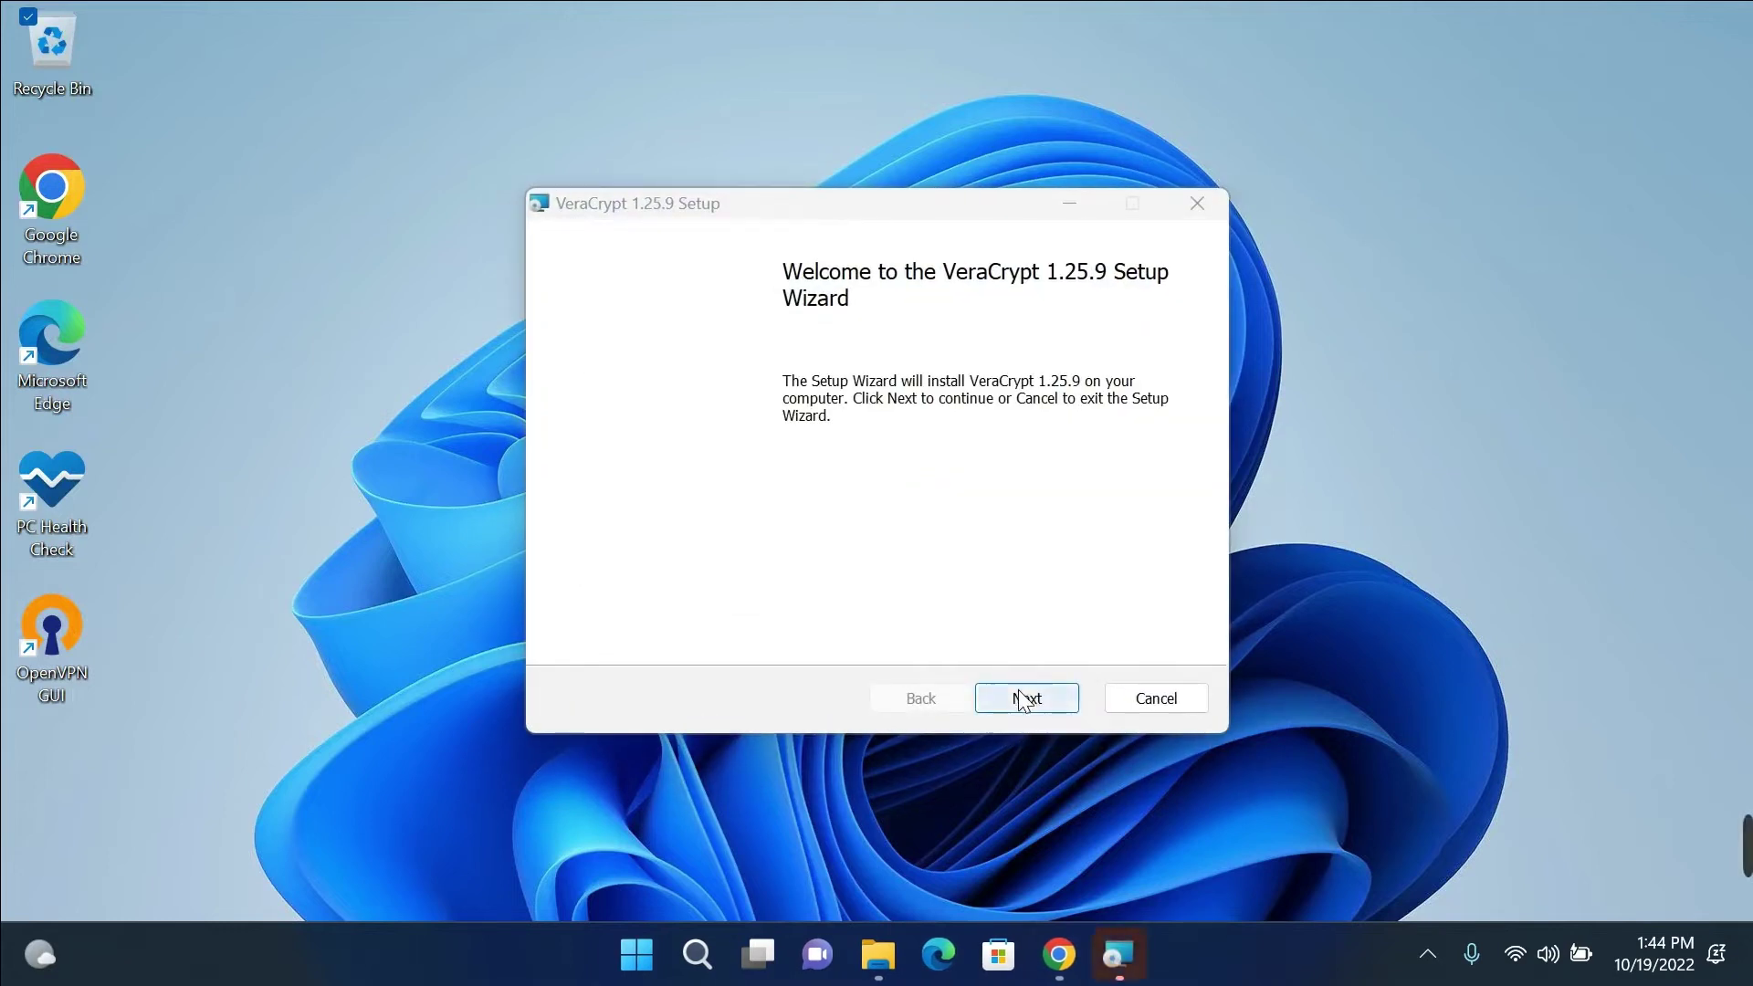
- Accept the license agreement and start the installation with the default destination folder and options
left_click(1022, 699)
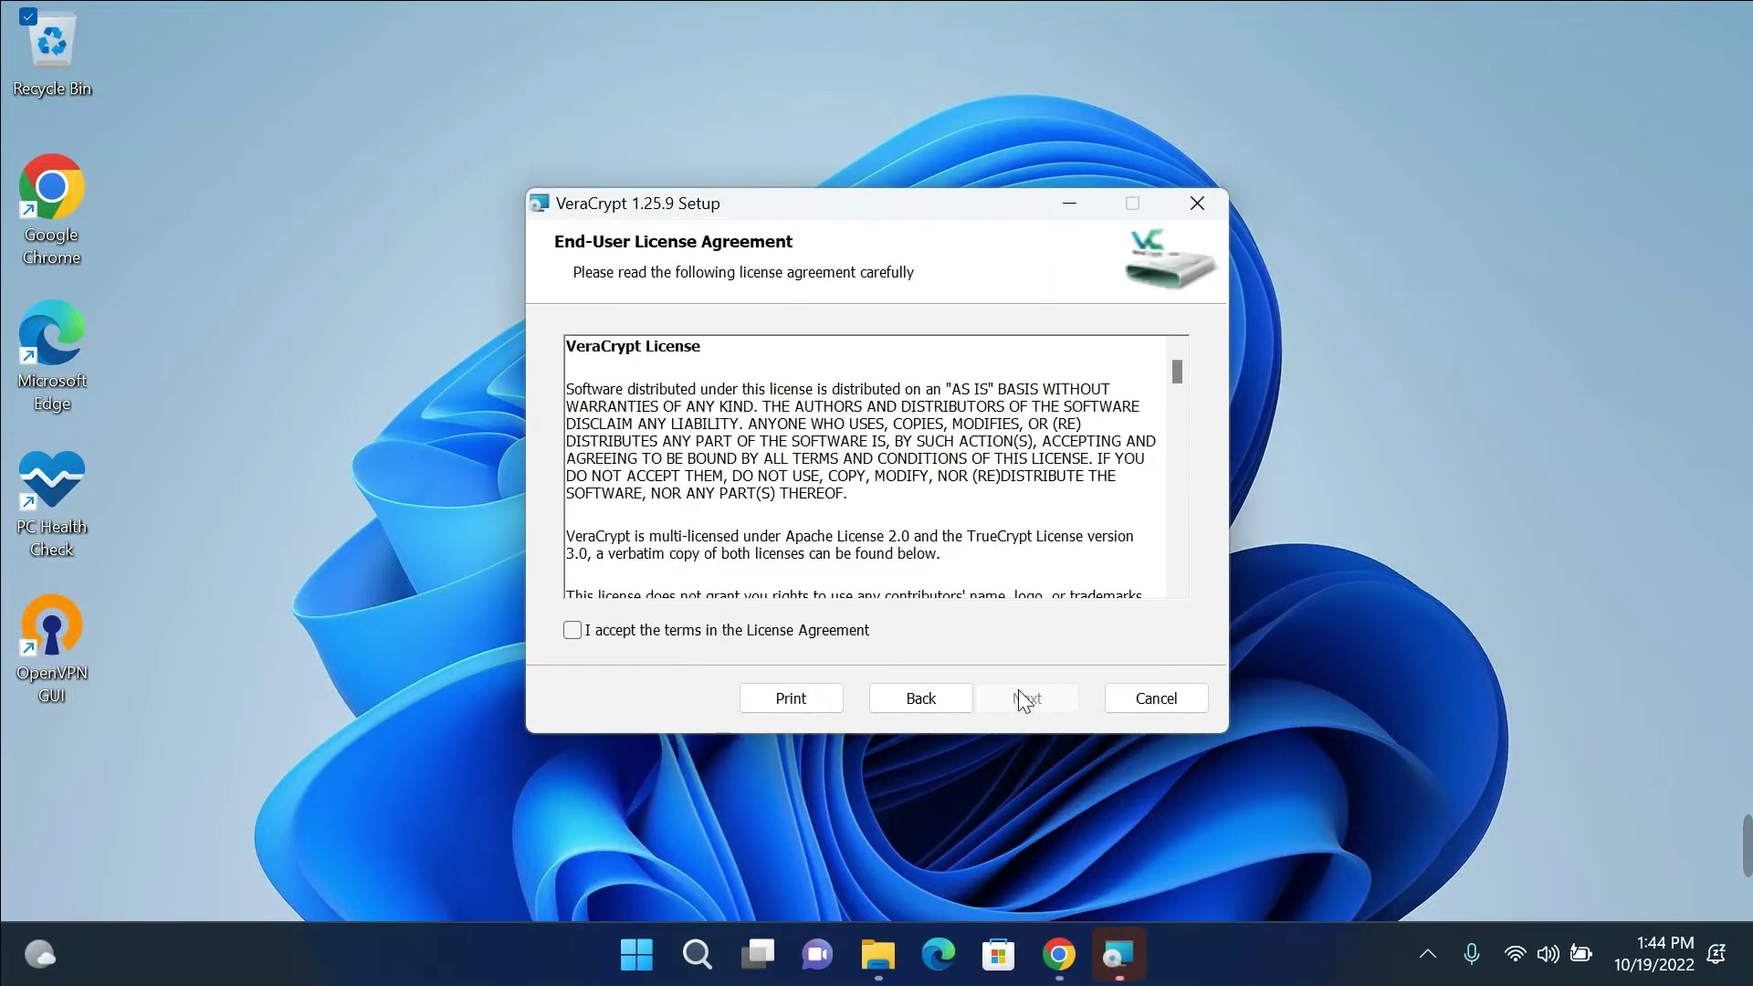
left_click(783, 631)
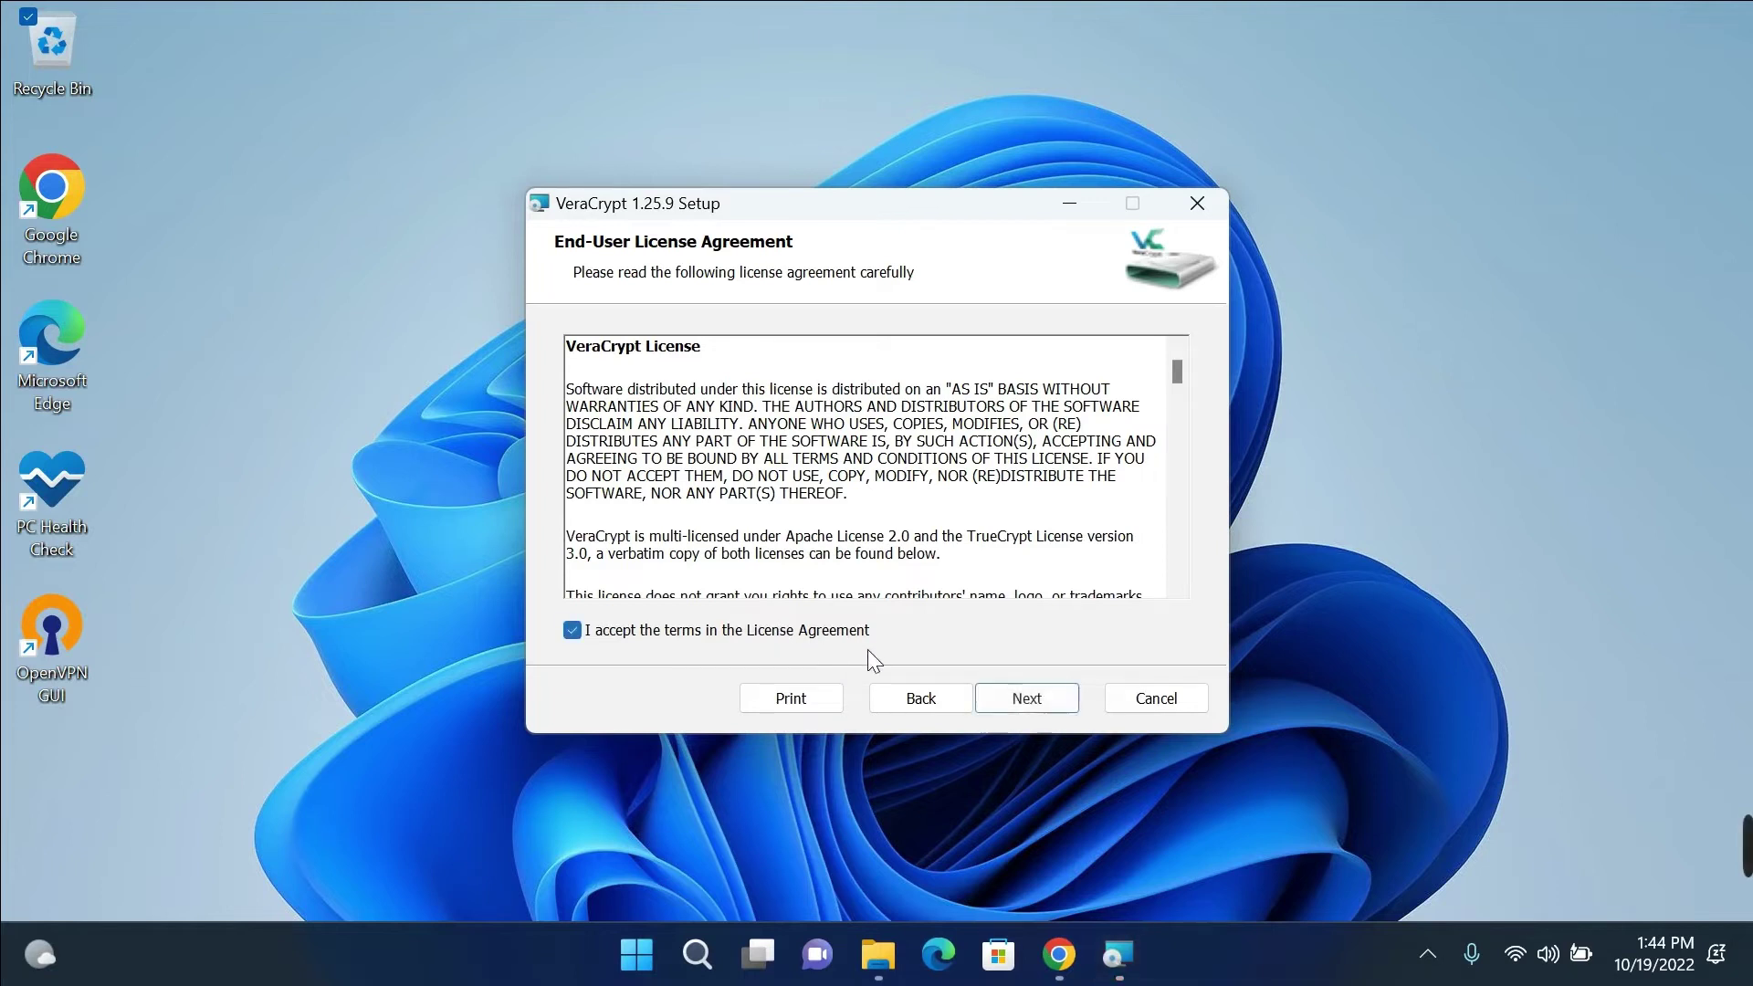
left_click(1016, 704)
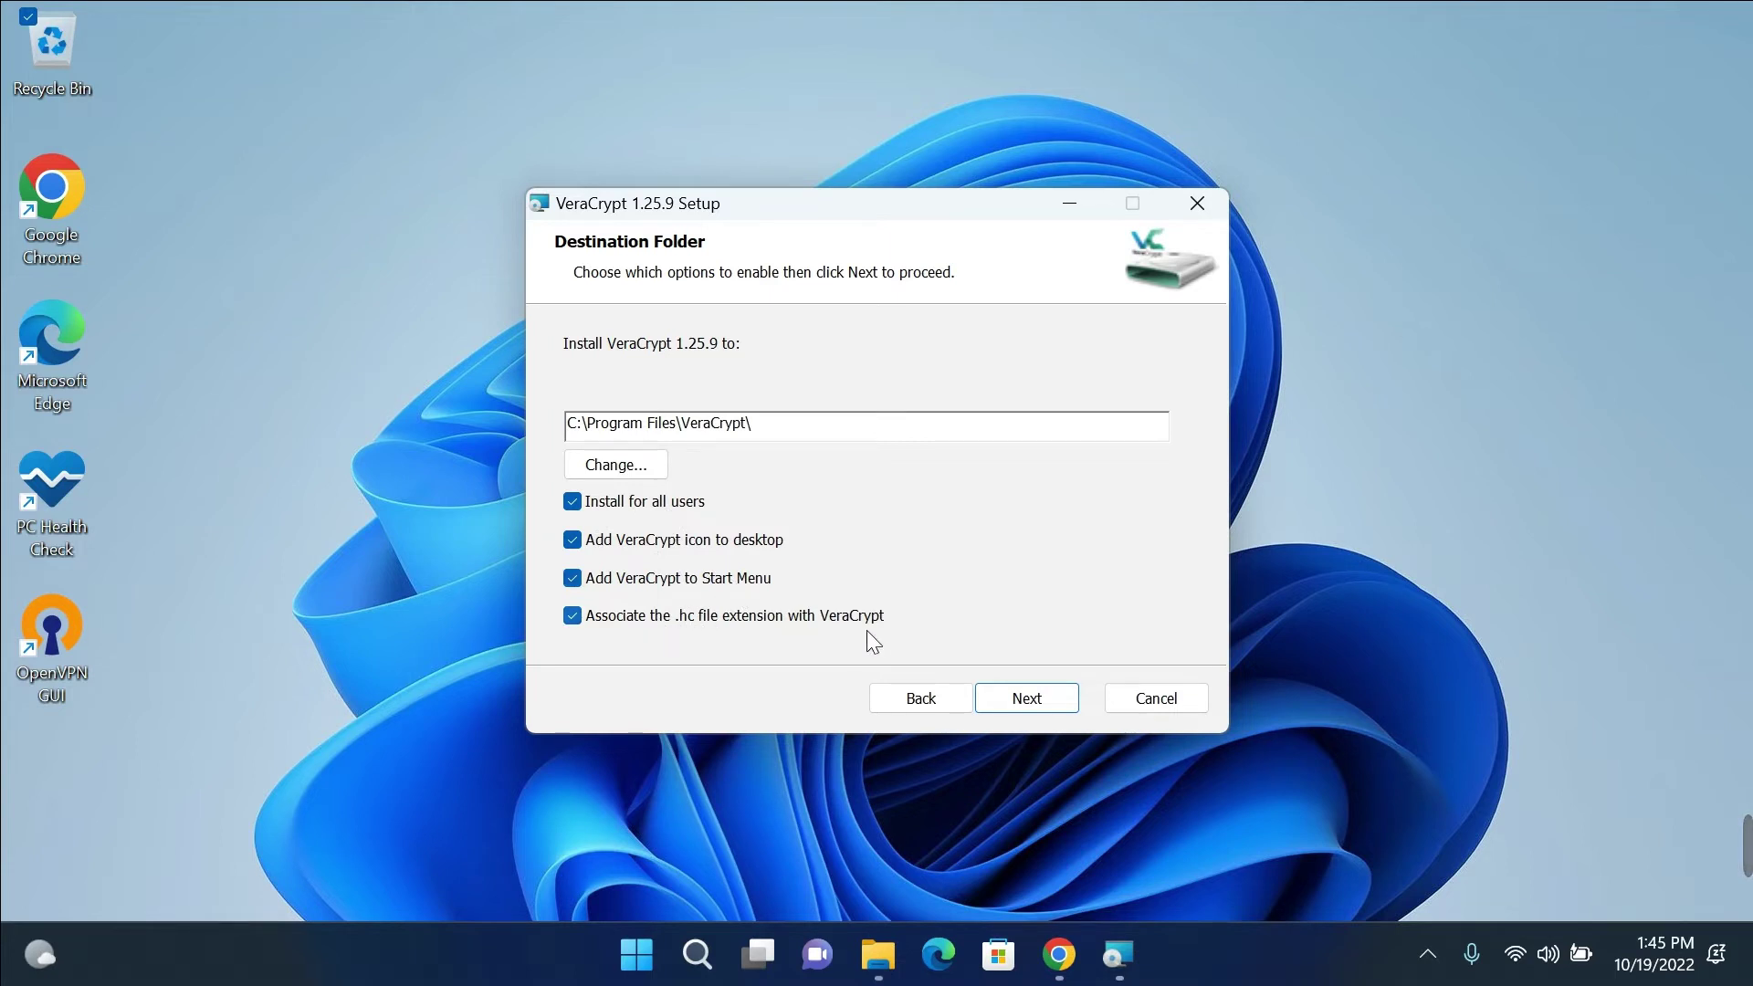
left_click(1019, 695)
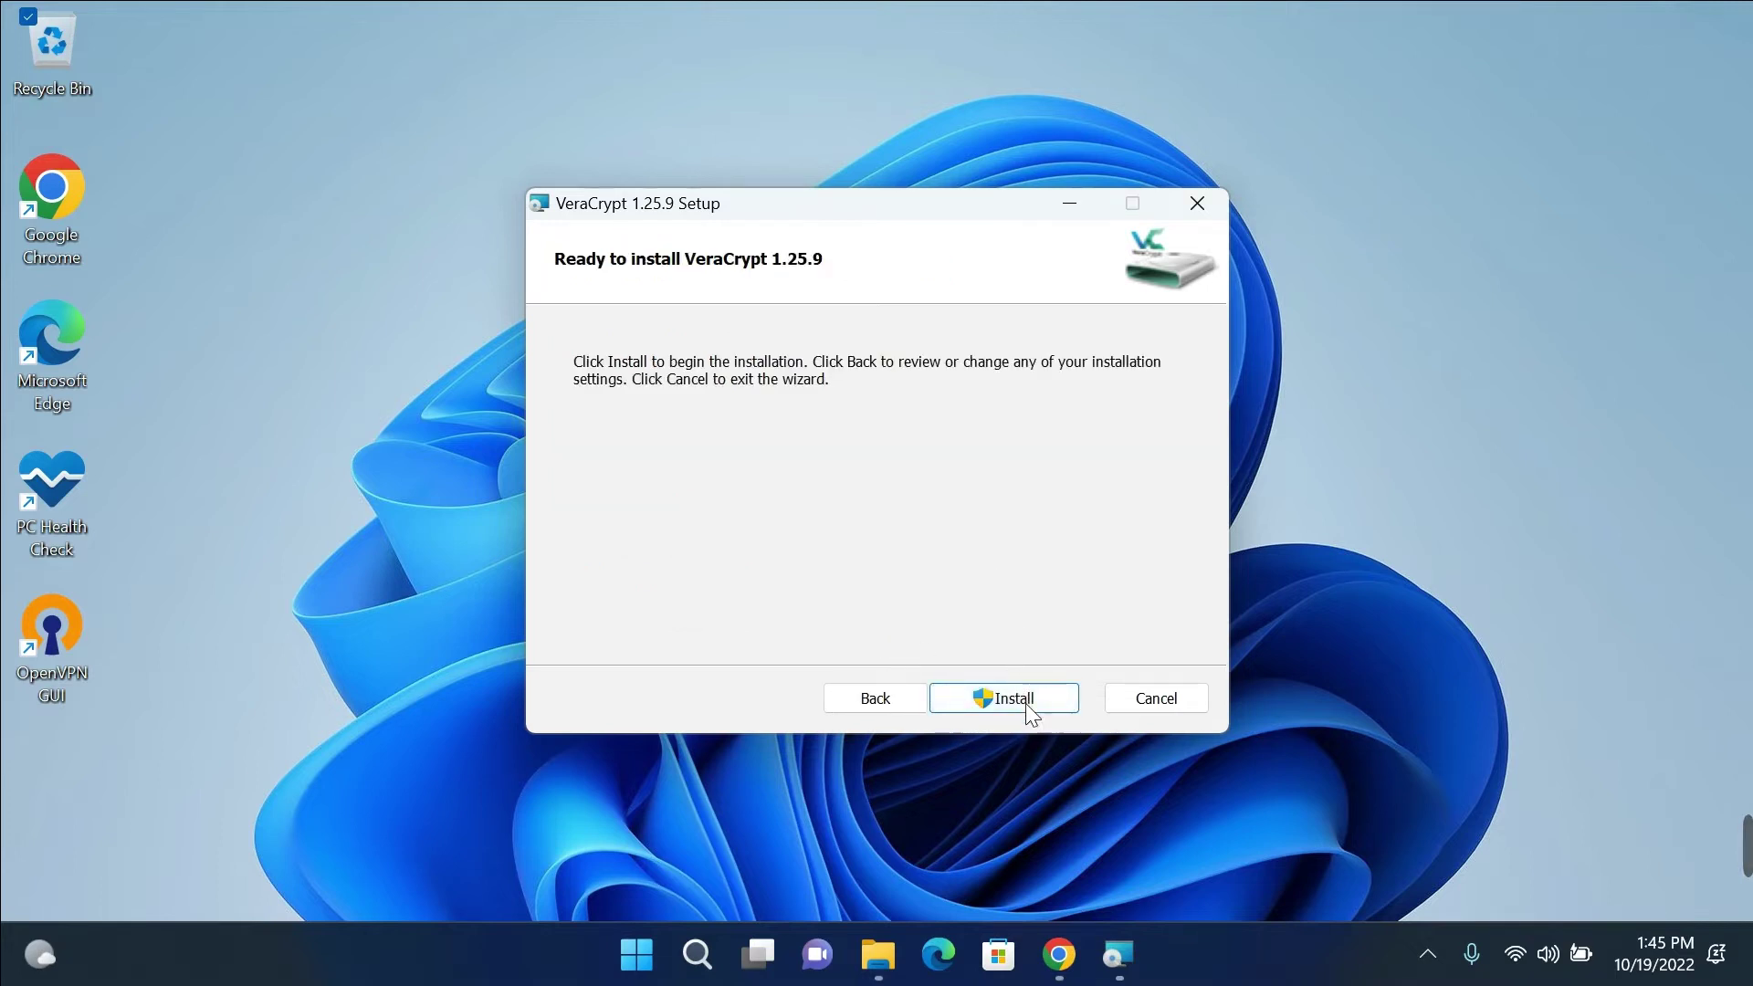
left_click(1025, 699)
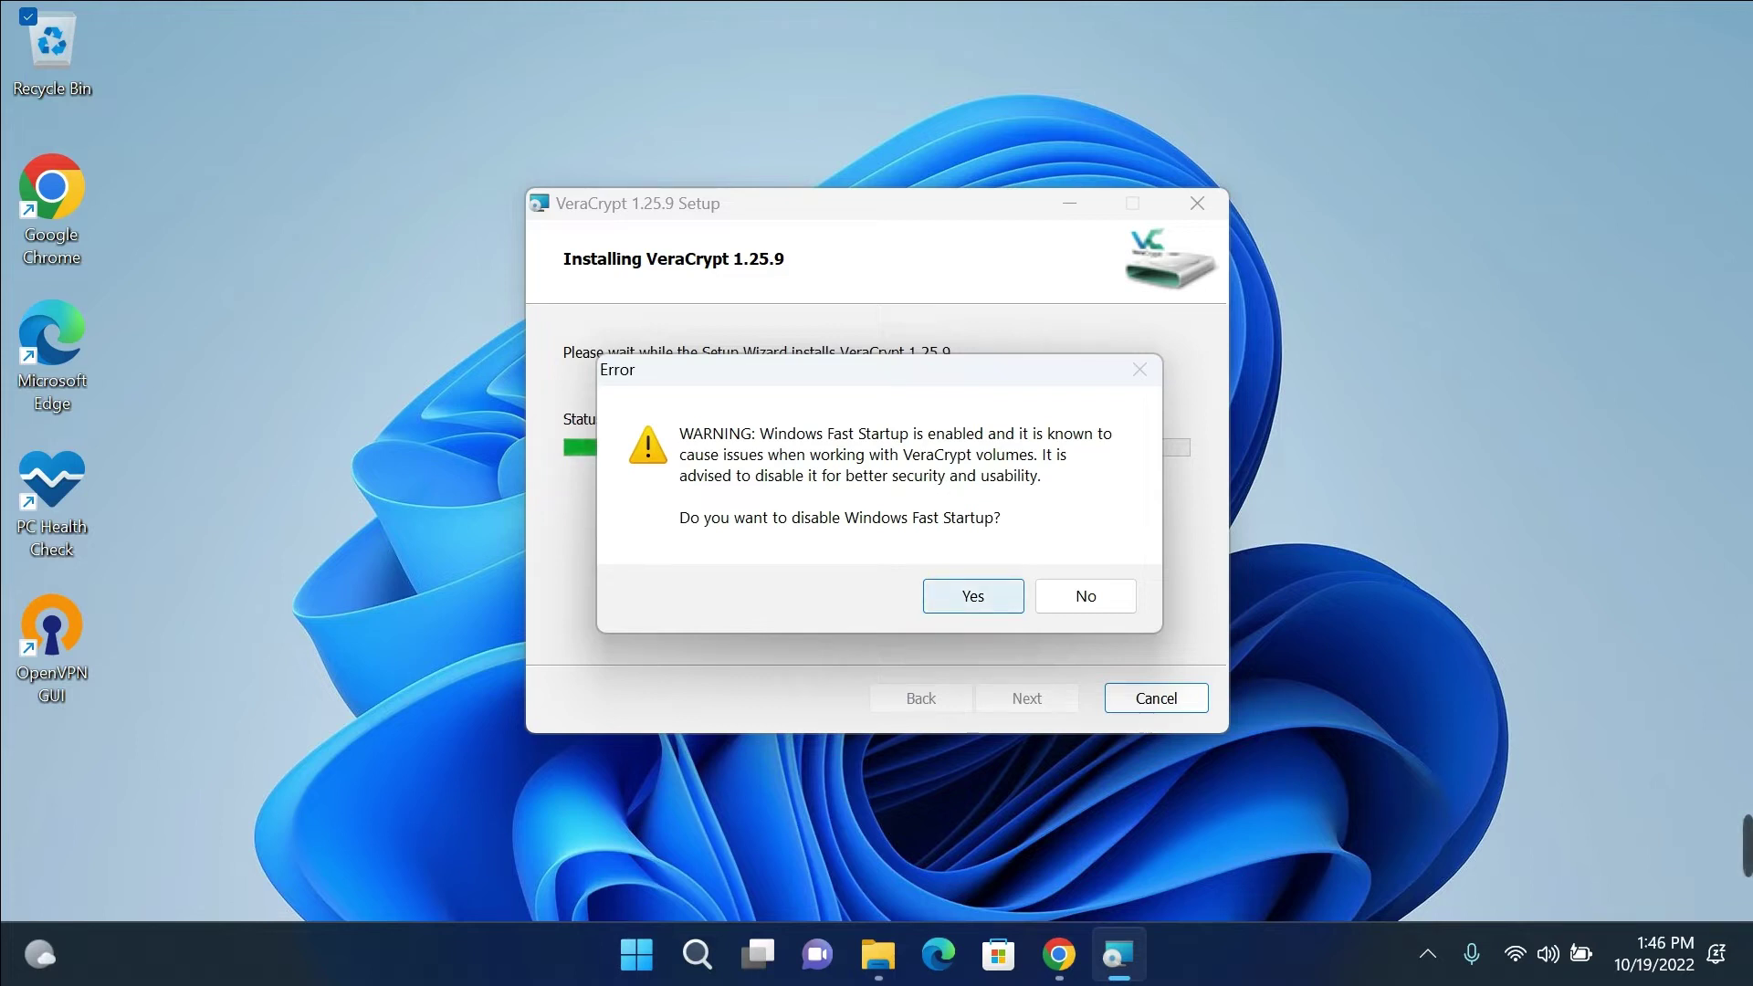
- Agree to disable Windows Fast Startup and decline viewing the beginner's tutorial
left_click(973, 595)
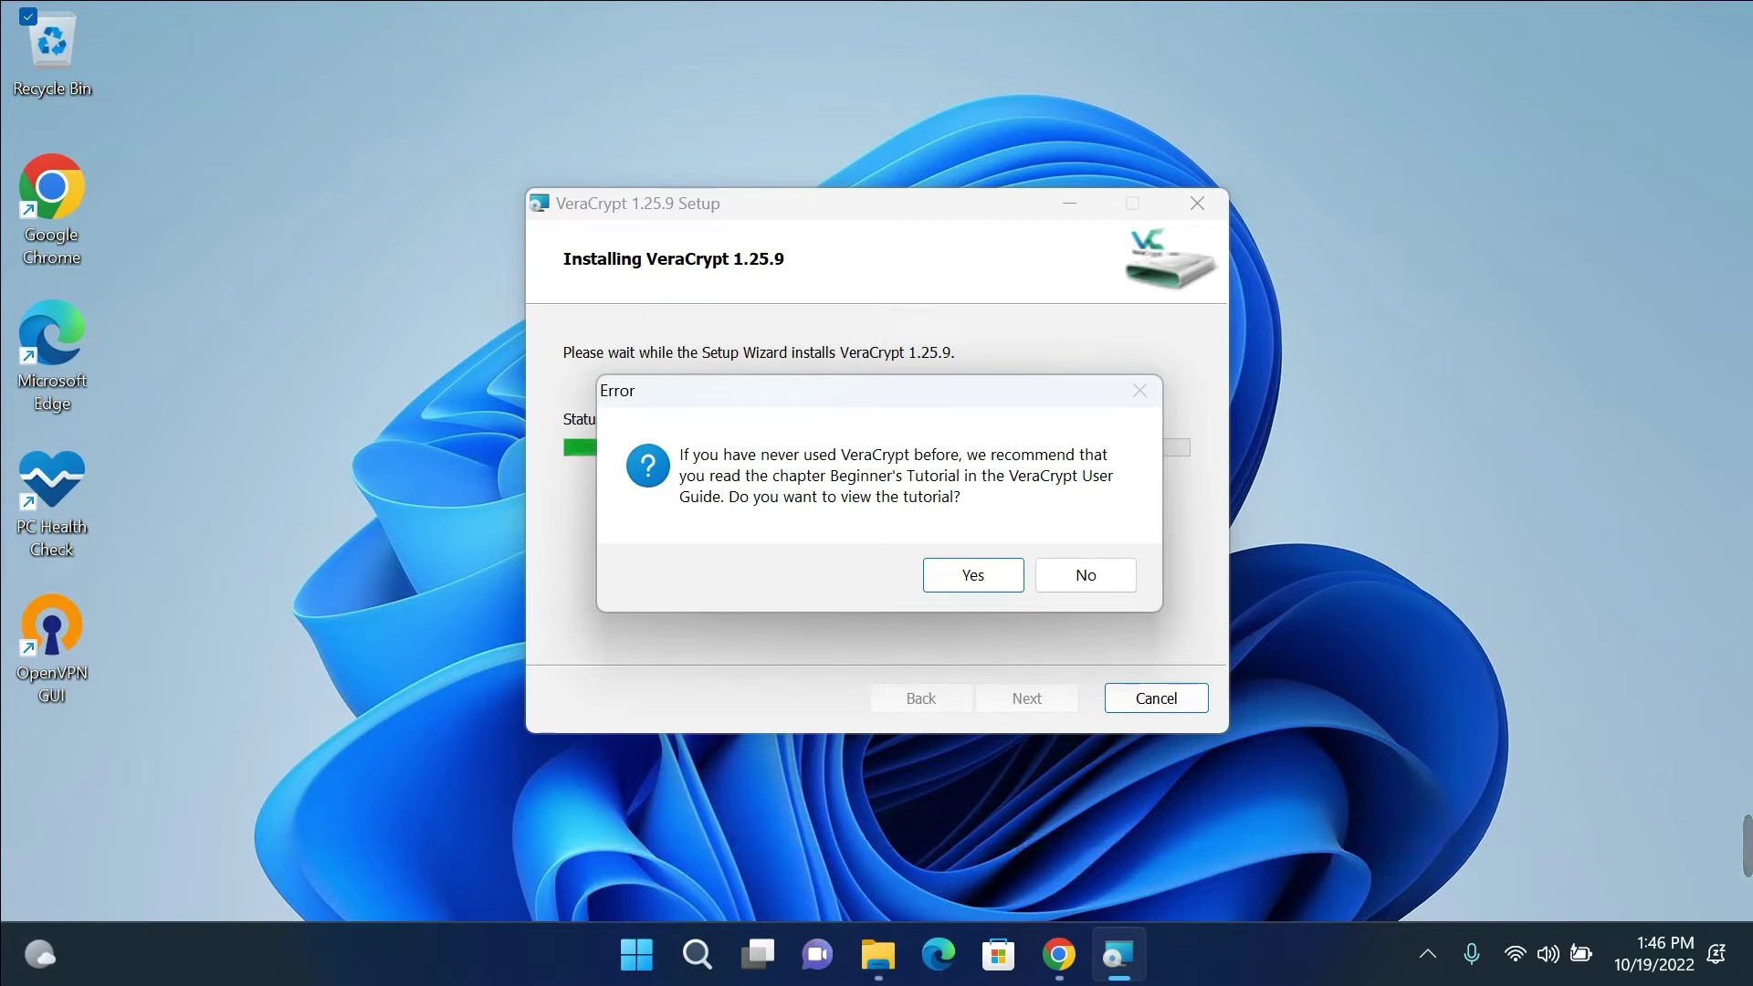
left_click(1085, 574)
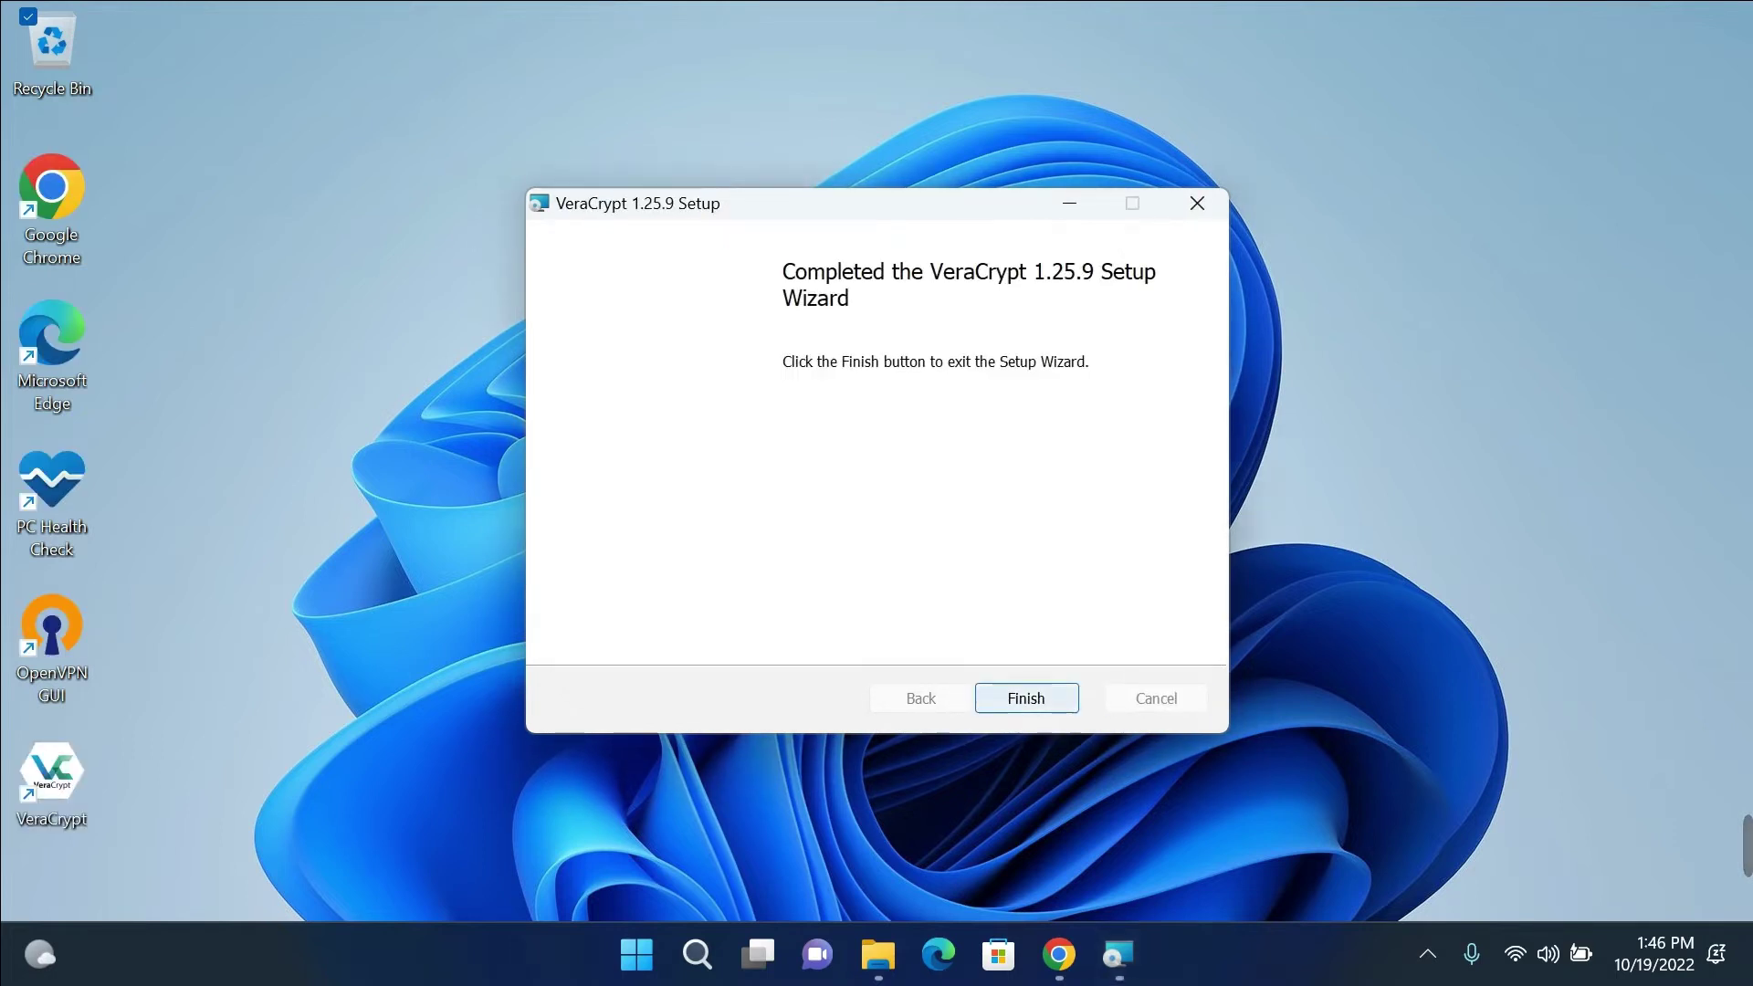
- Finish the setup wizard and decline restarting the system
key("Return")
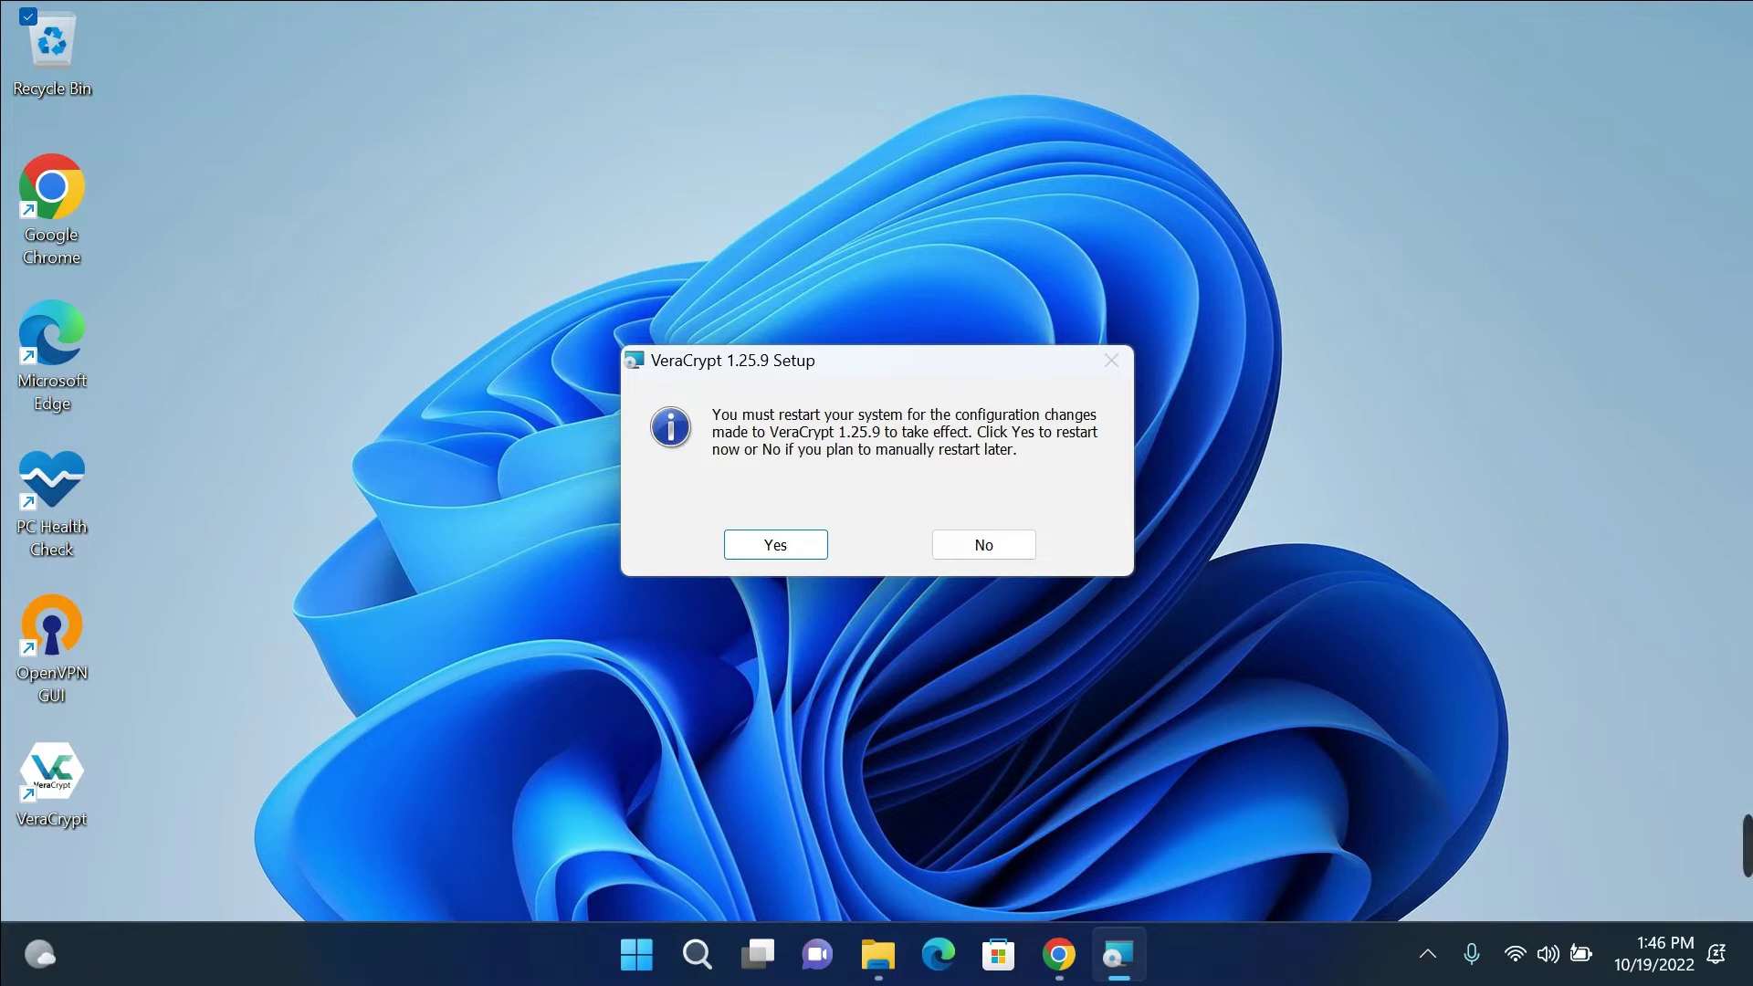
left_click(984, 544)
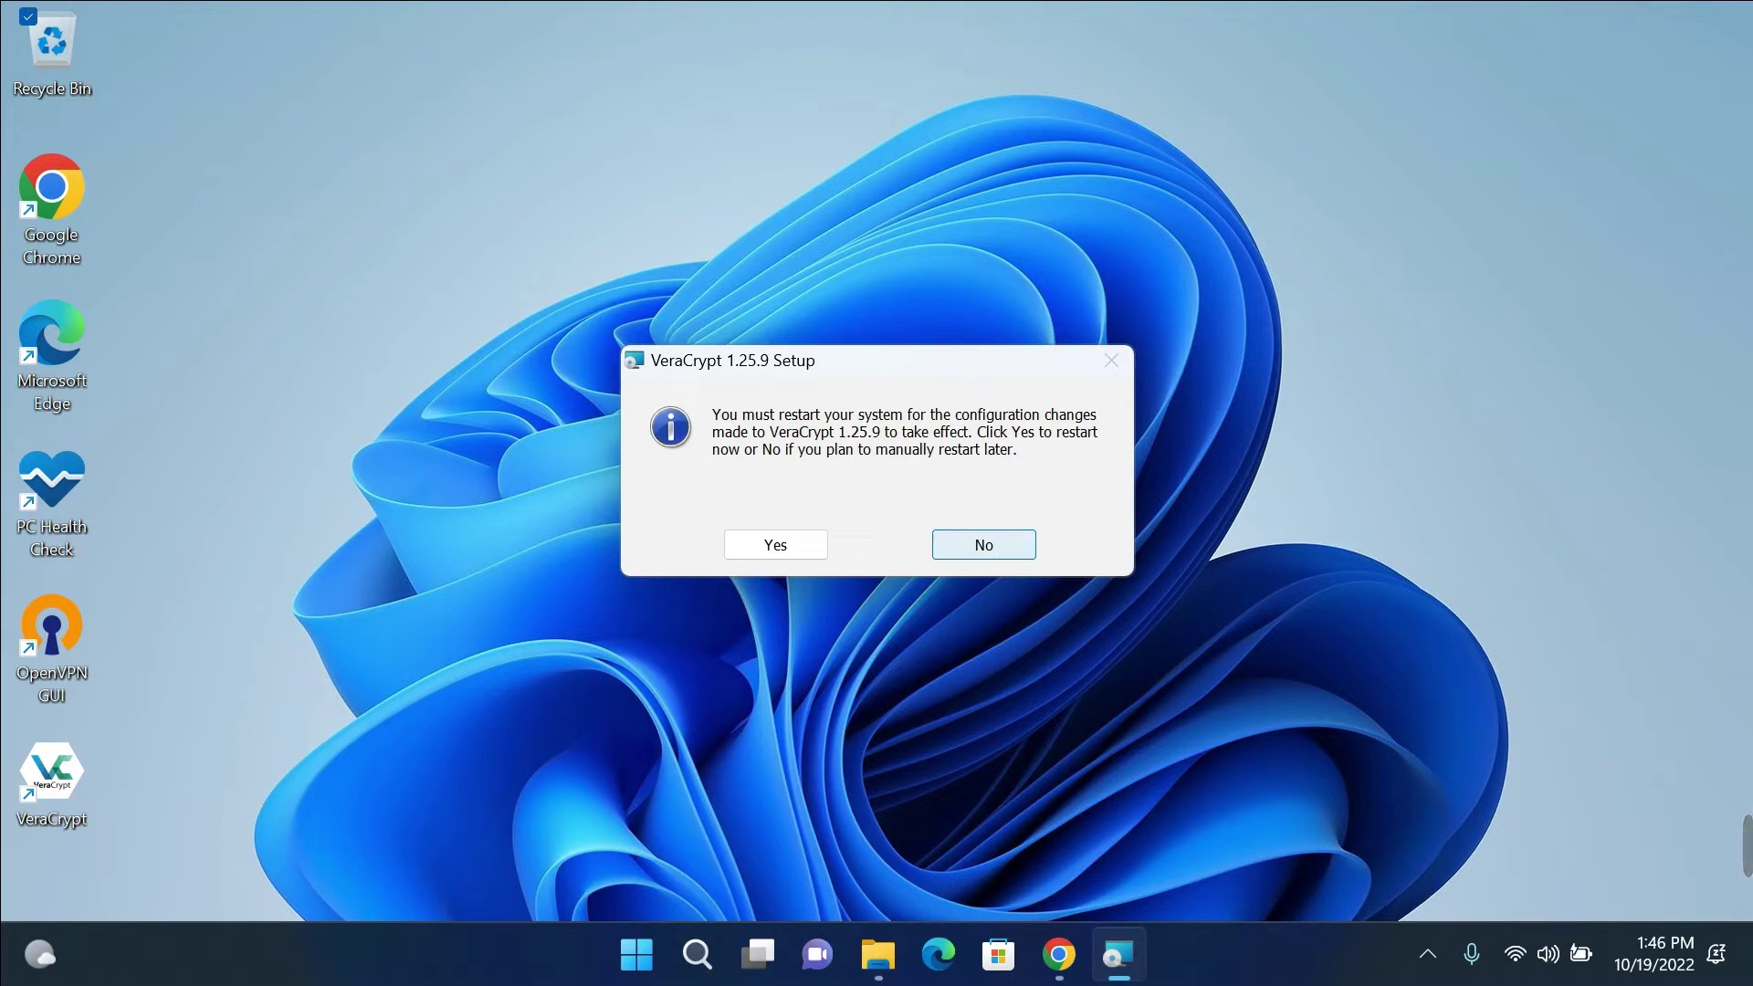
key("Return")
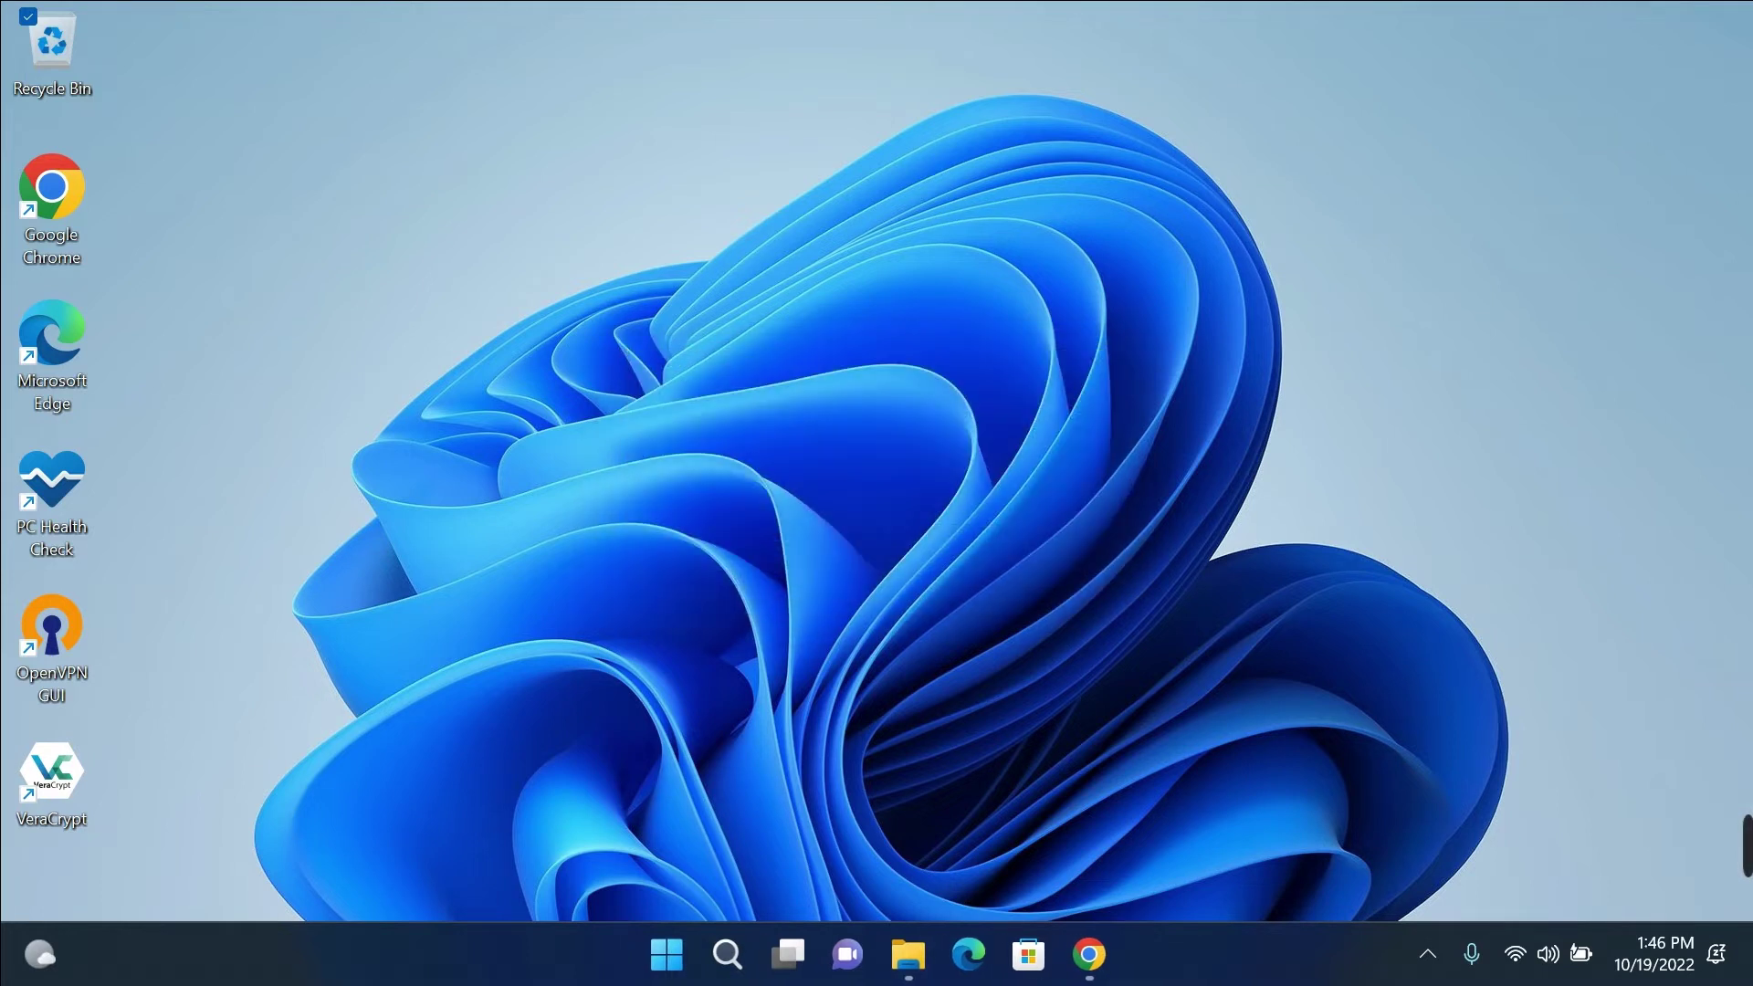
- Launch VeraCrypt from the desktop and look through the list of available drive letters
key("End")
key("Return")
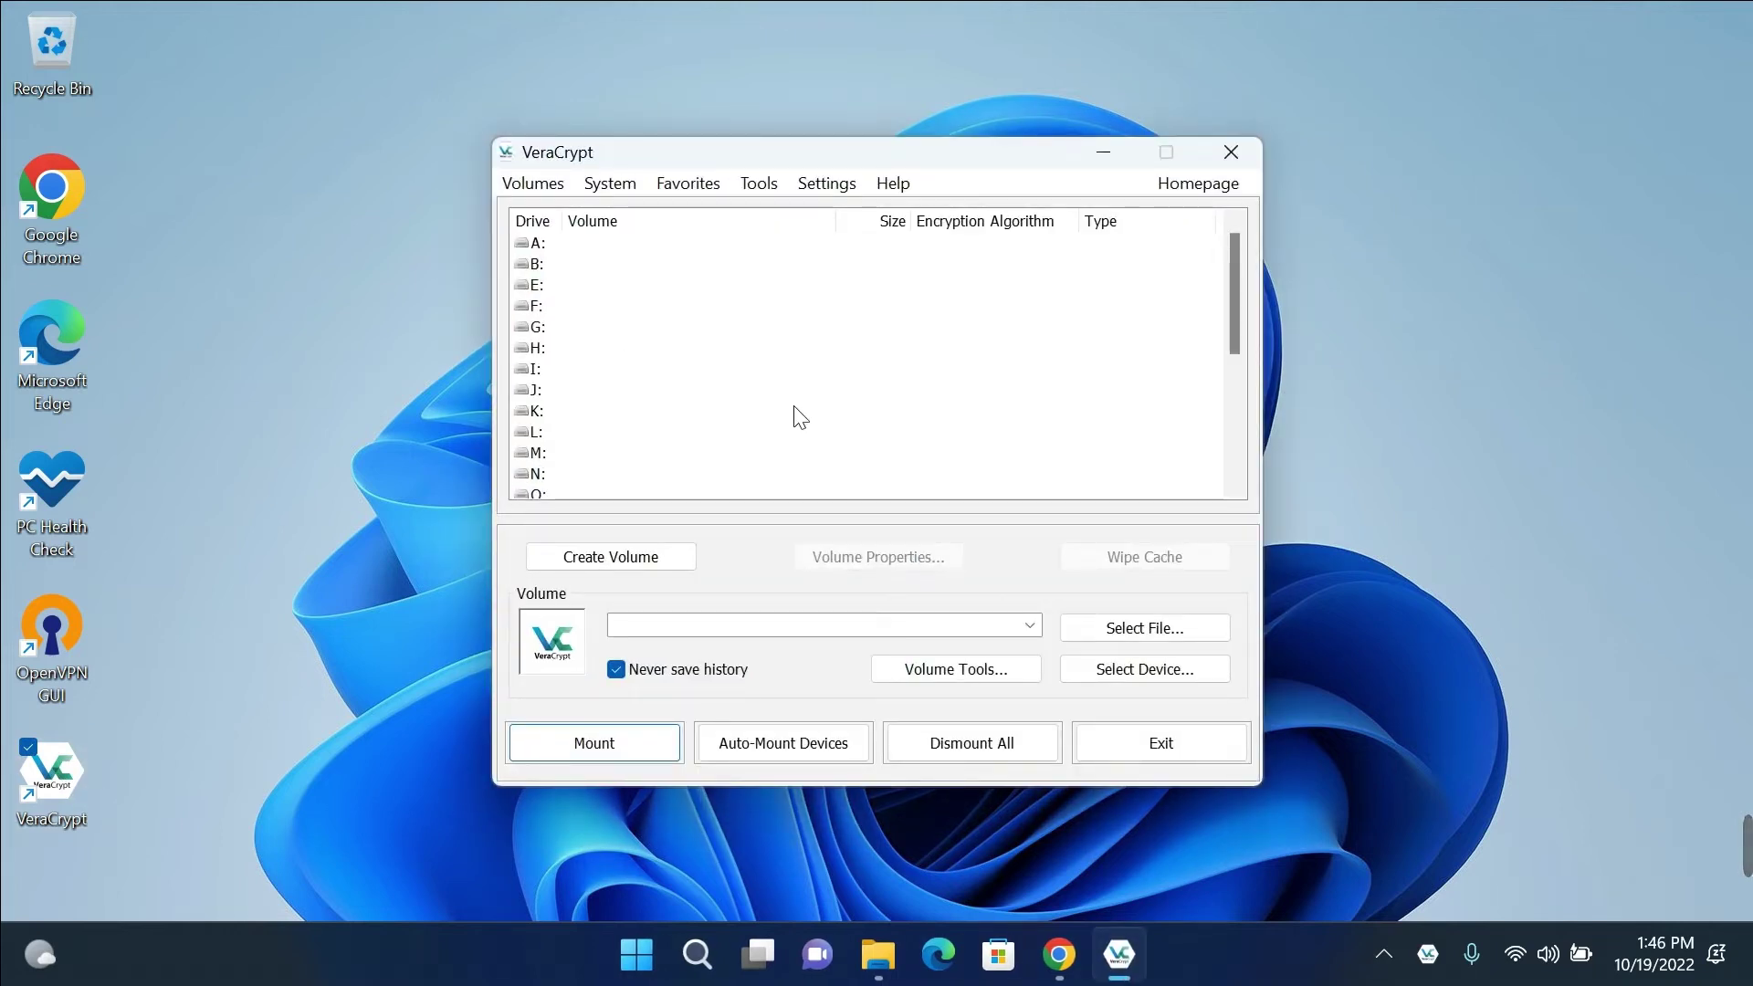
scroll(799, 417, "down", 4)
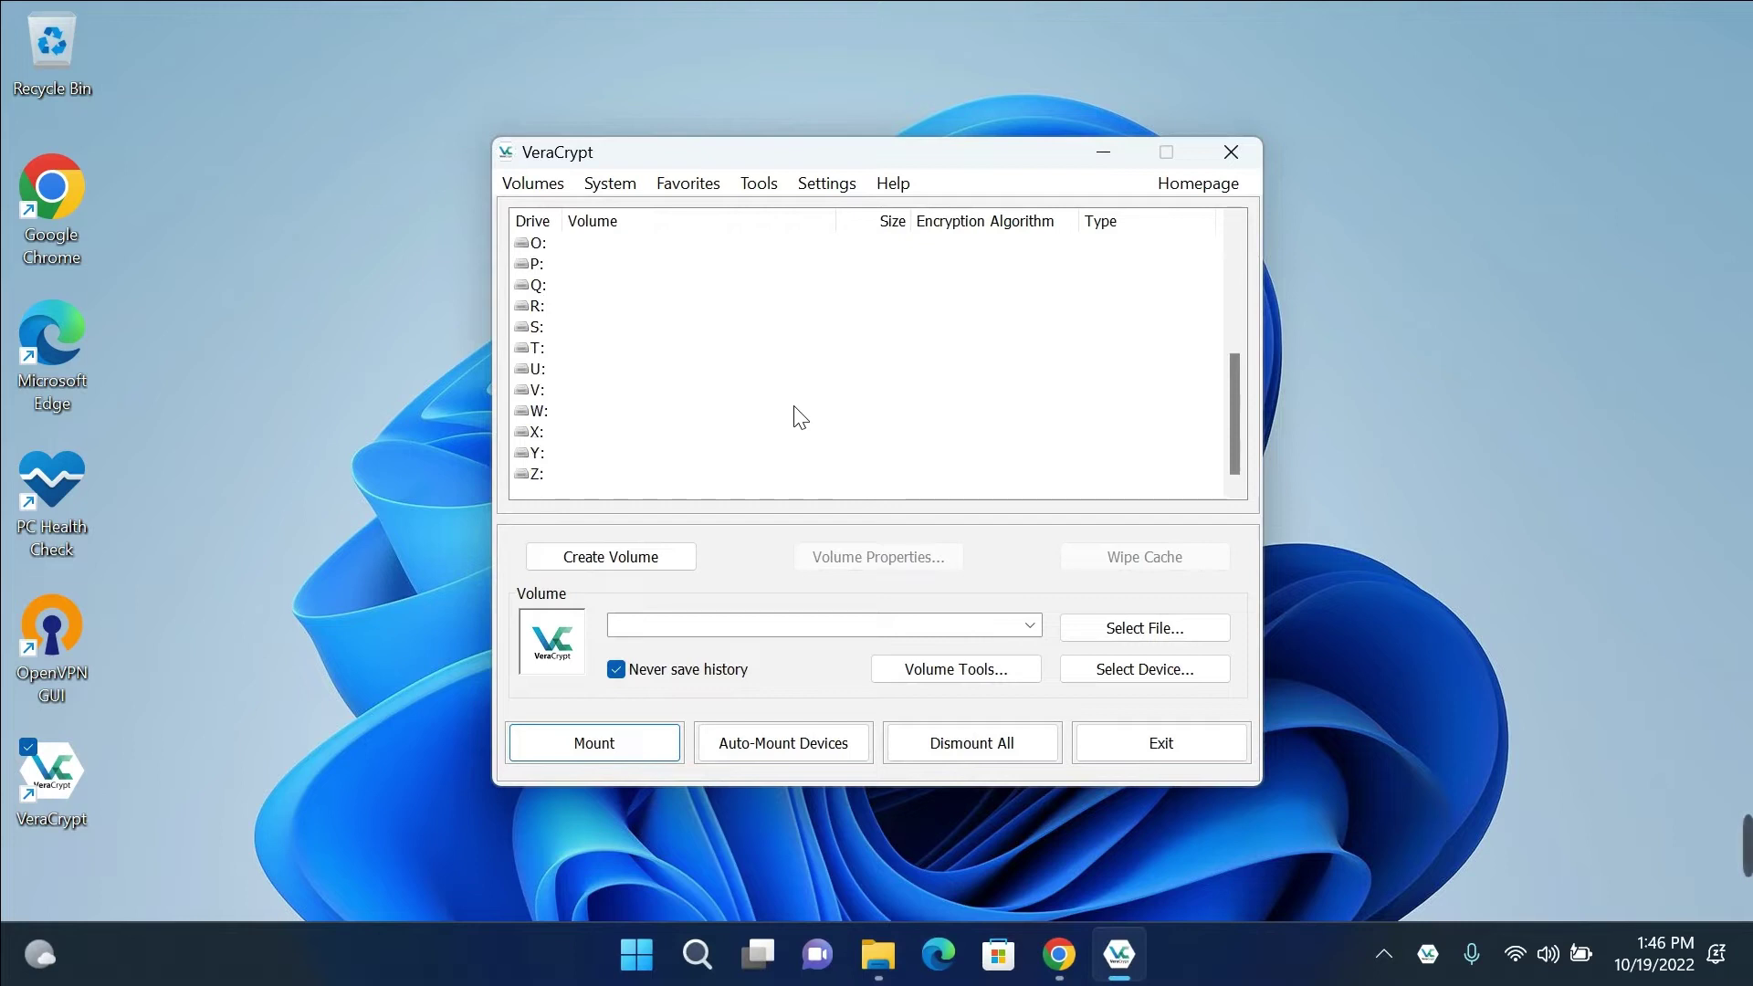
scroll(800, 417, "up", 5)
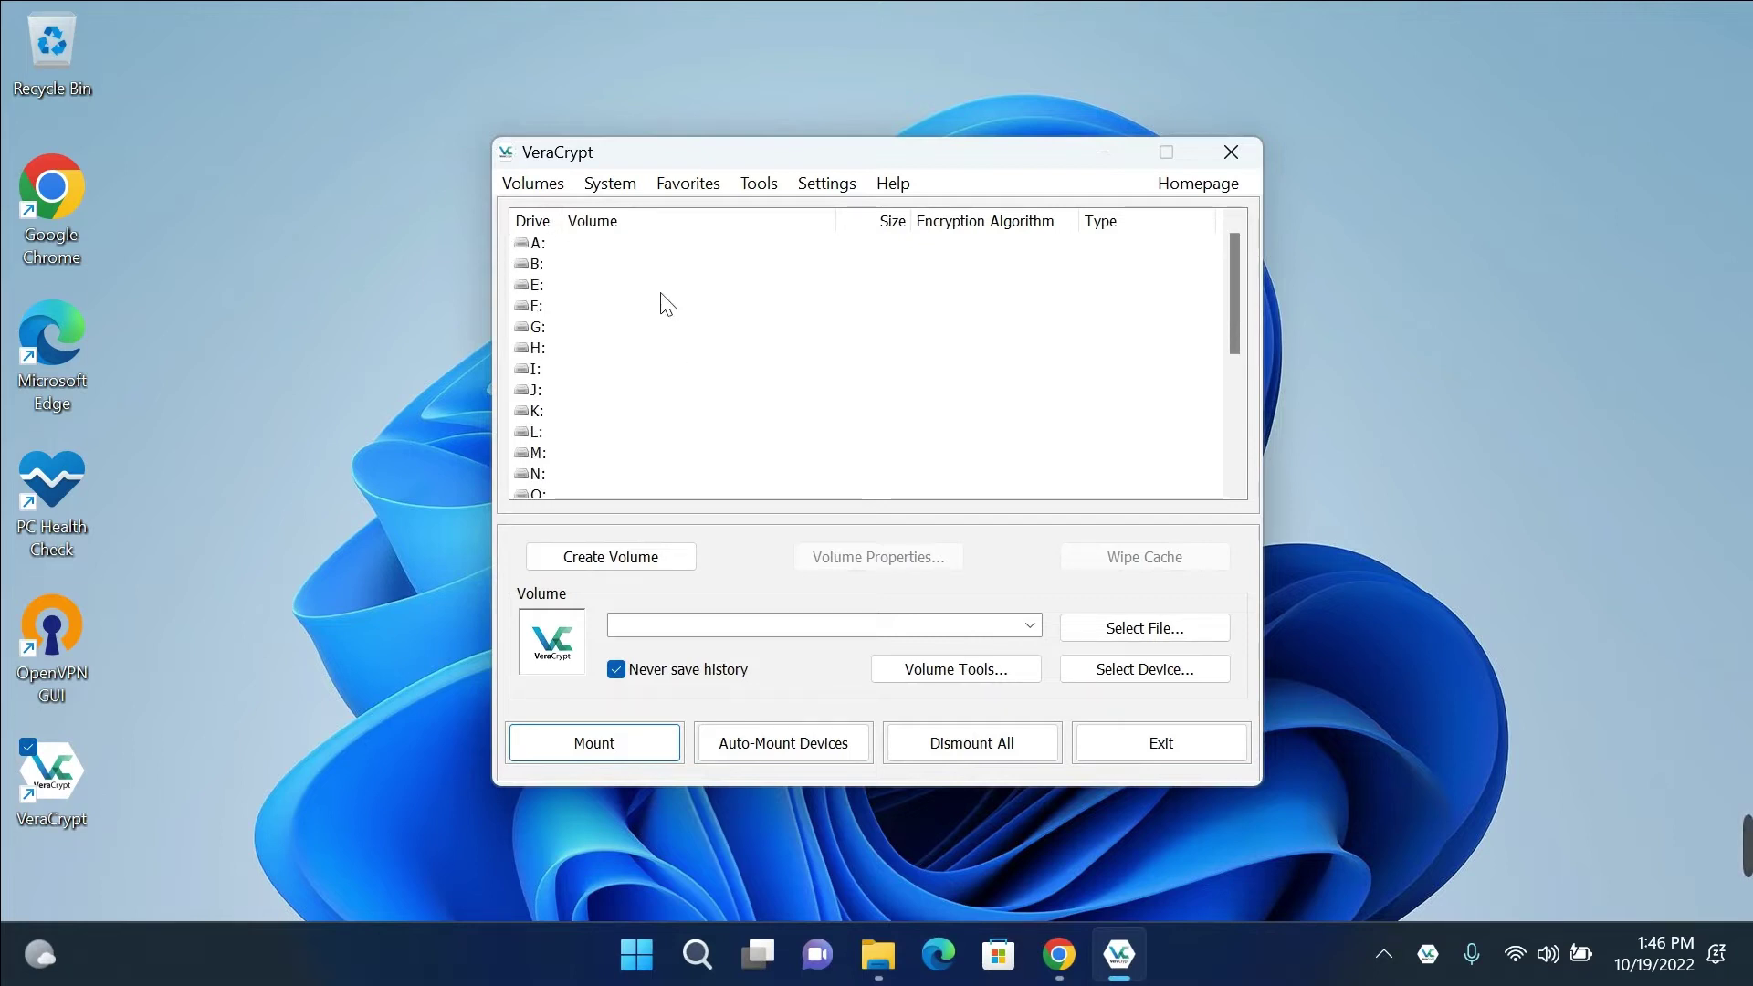
scroll(726, 383, "down", 2)
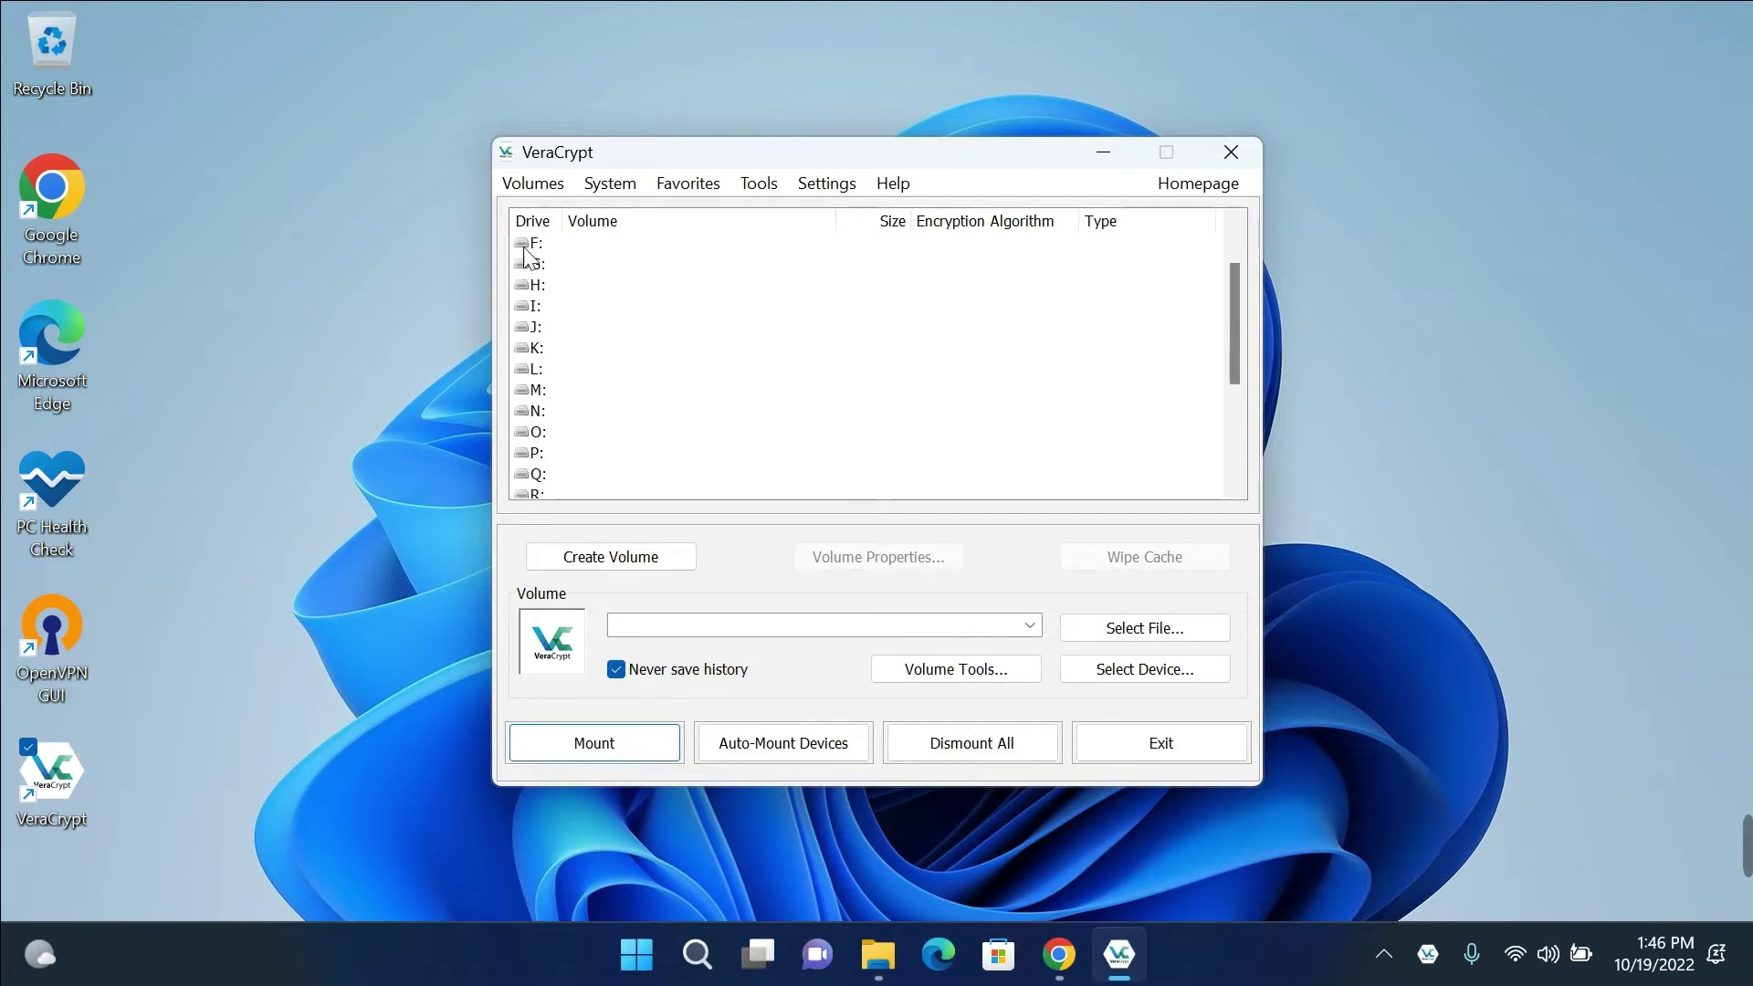
scroll(621, 397, "down", 3)
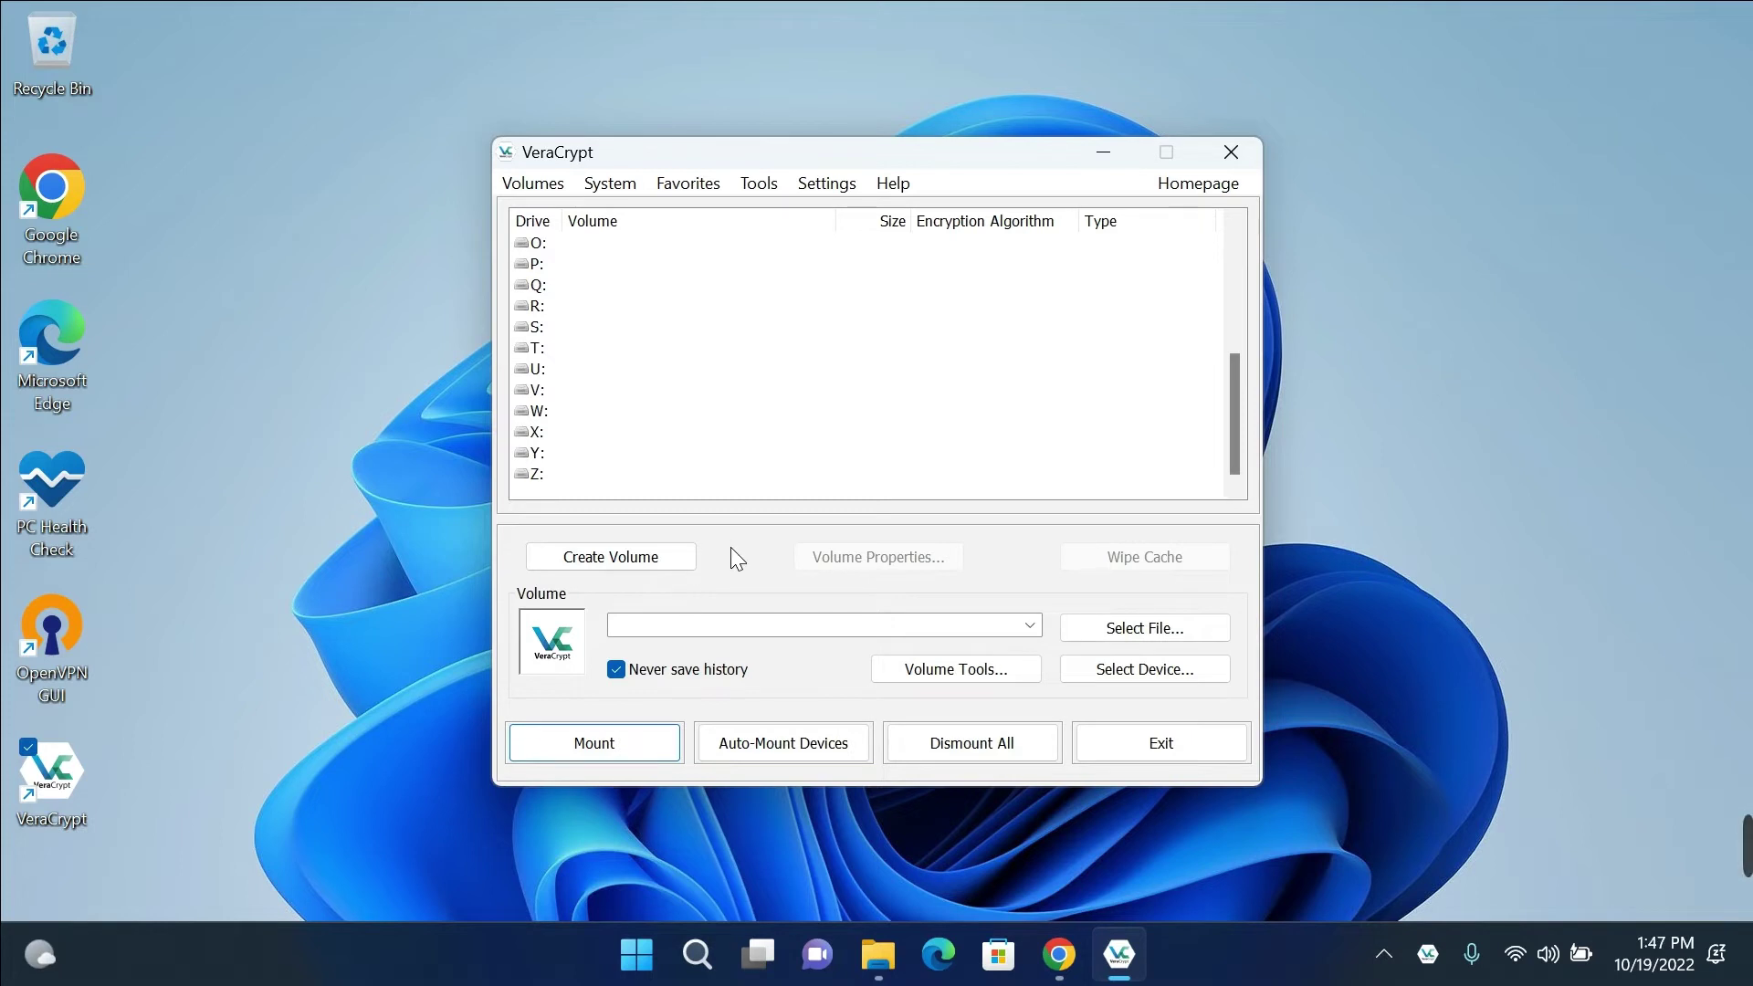
- Start creating a volume as an encrypted file container with the Standard VeraCrypt volume type
left_click(659, 556)
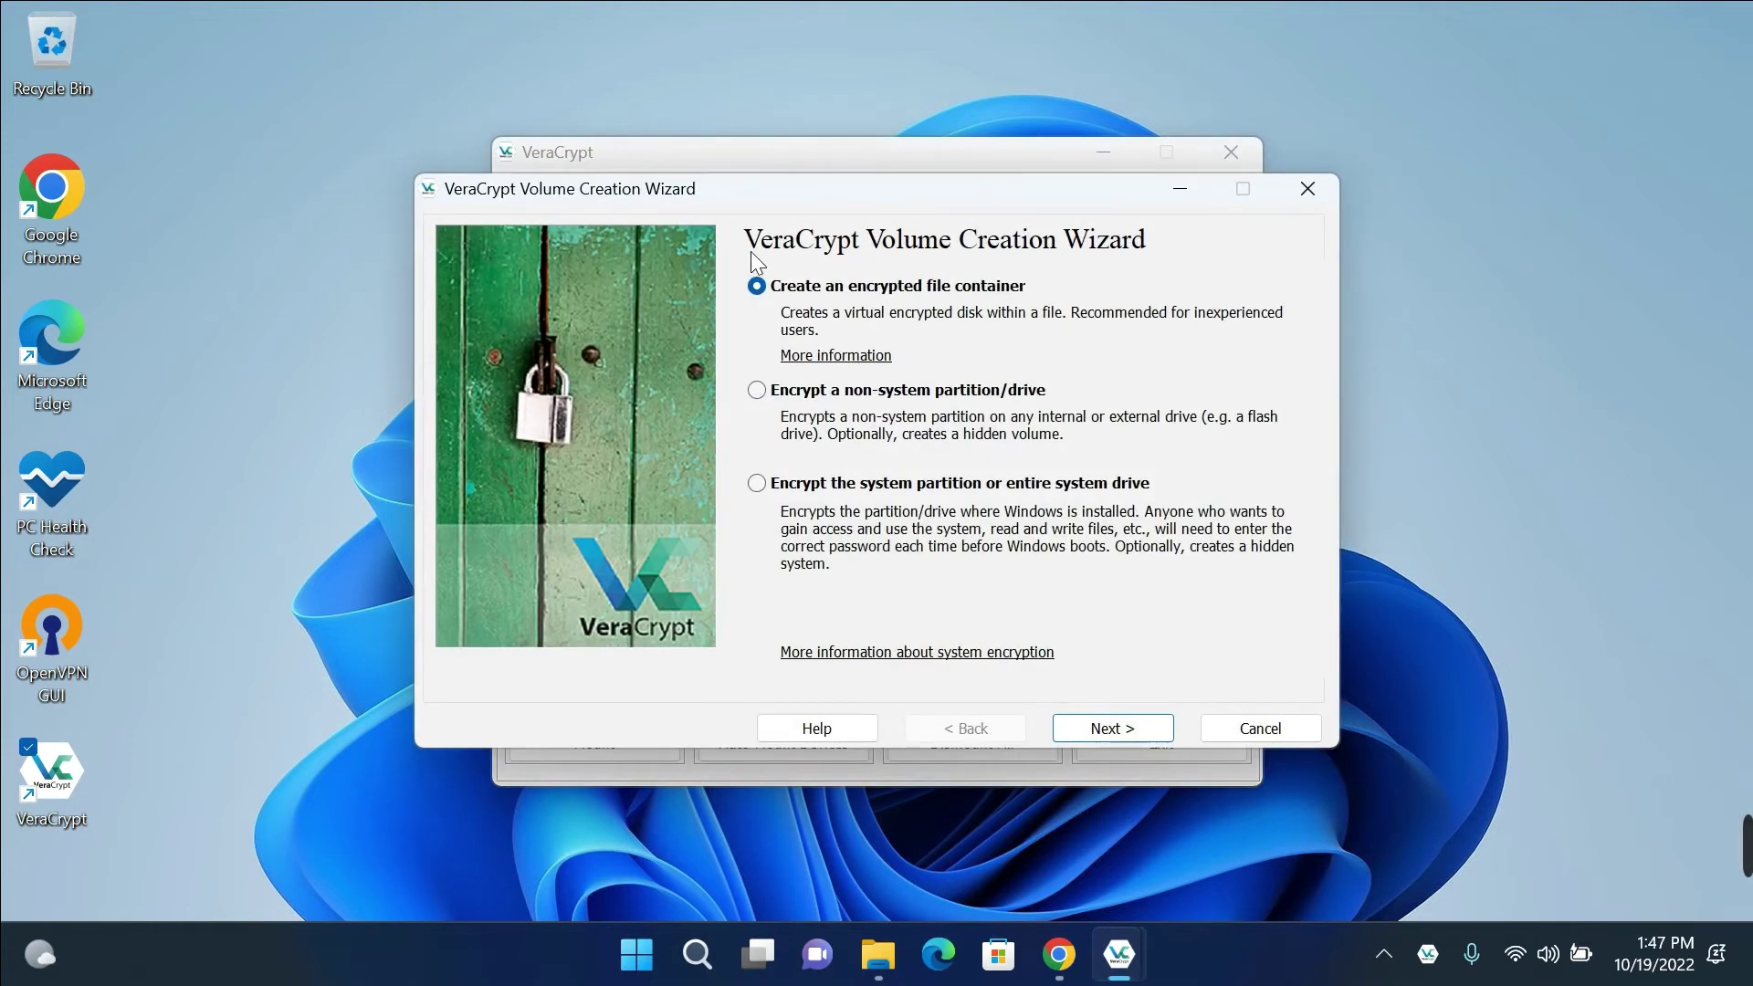
left_click_drag(769, 194, 764, 129)
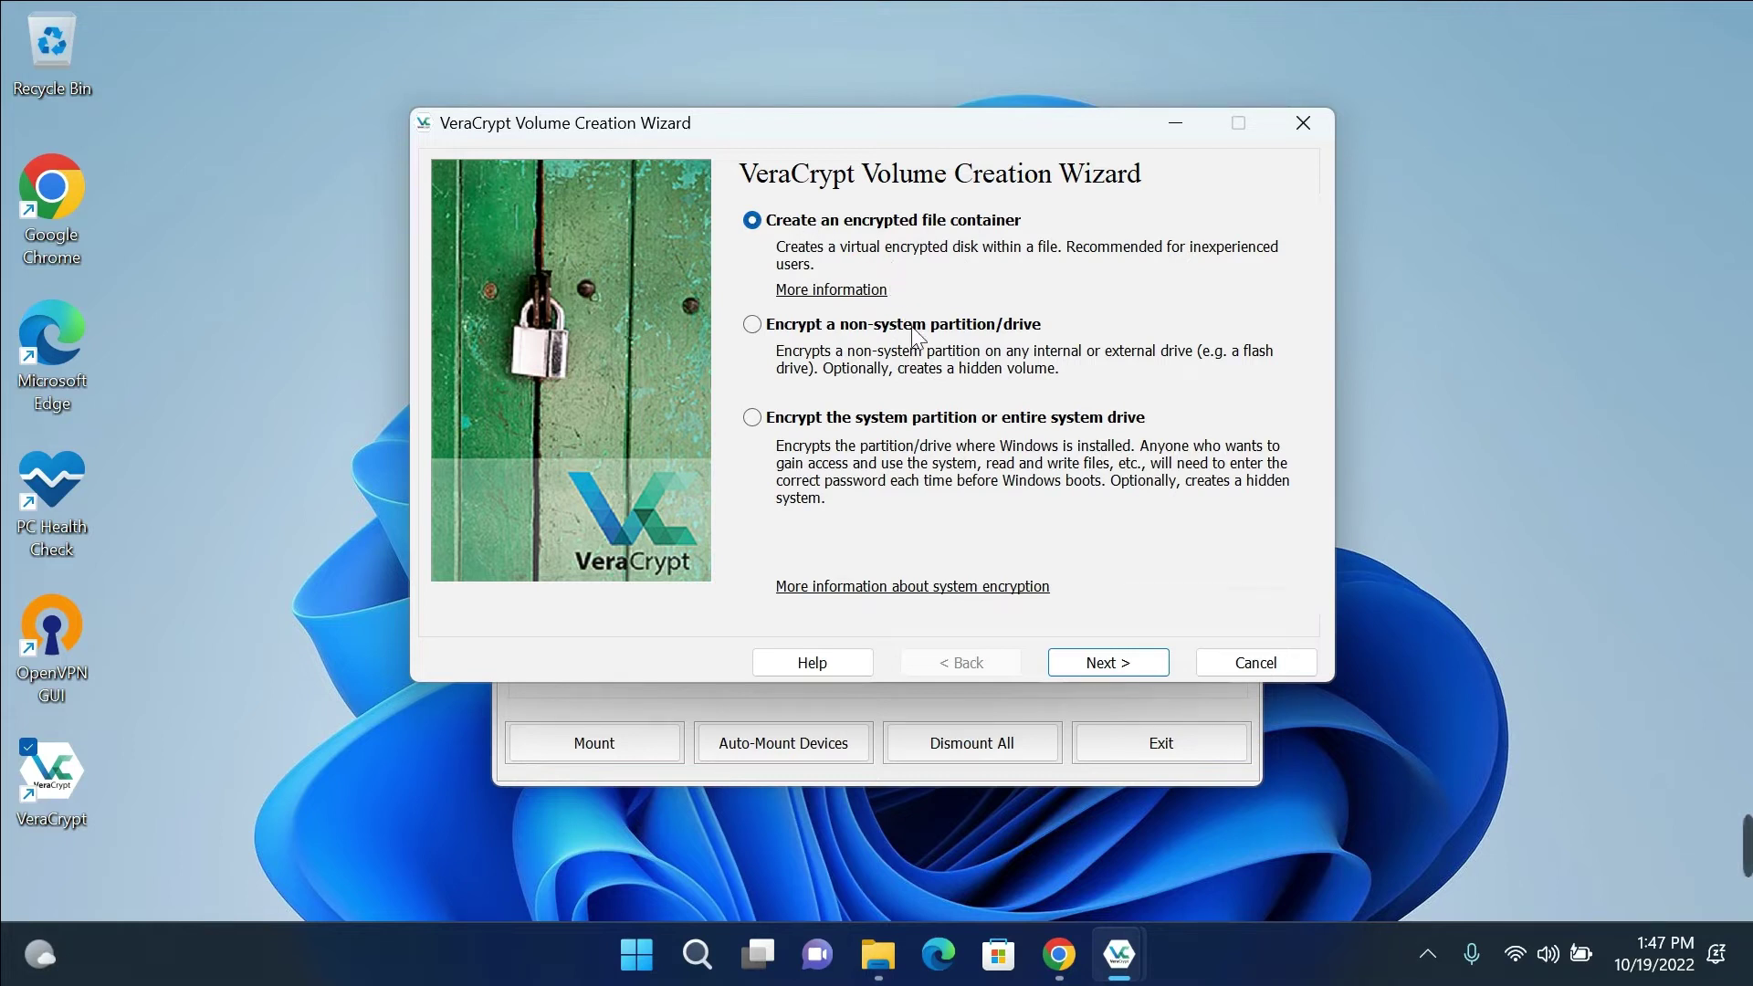
left_click(1134, 660)
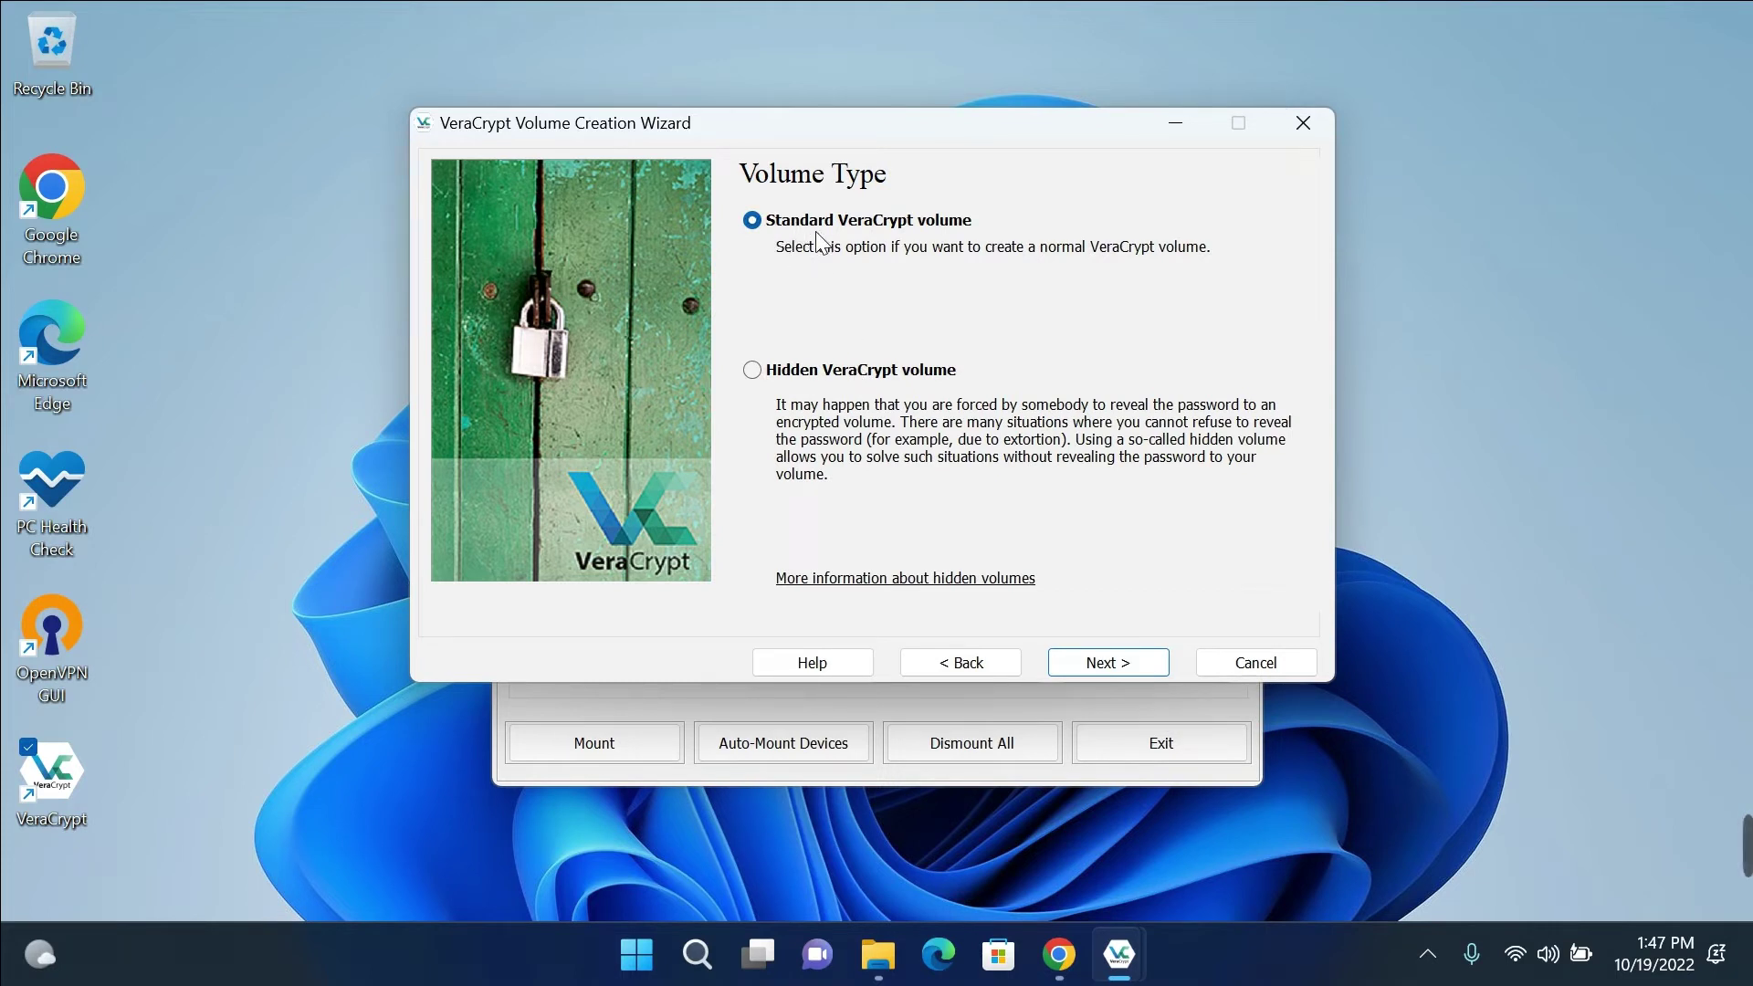
left_click(1156, 671)
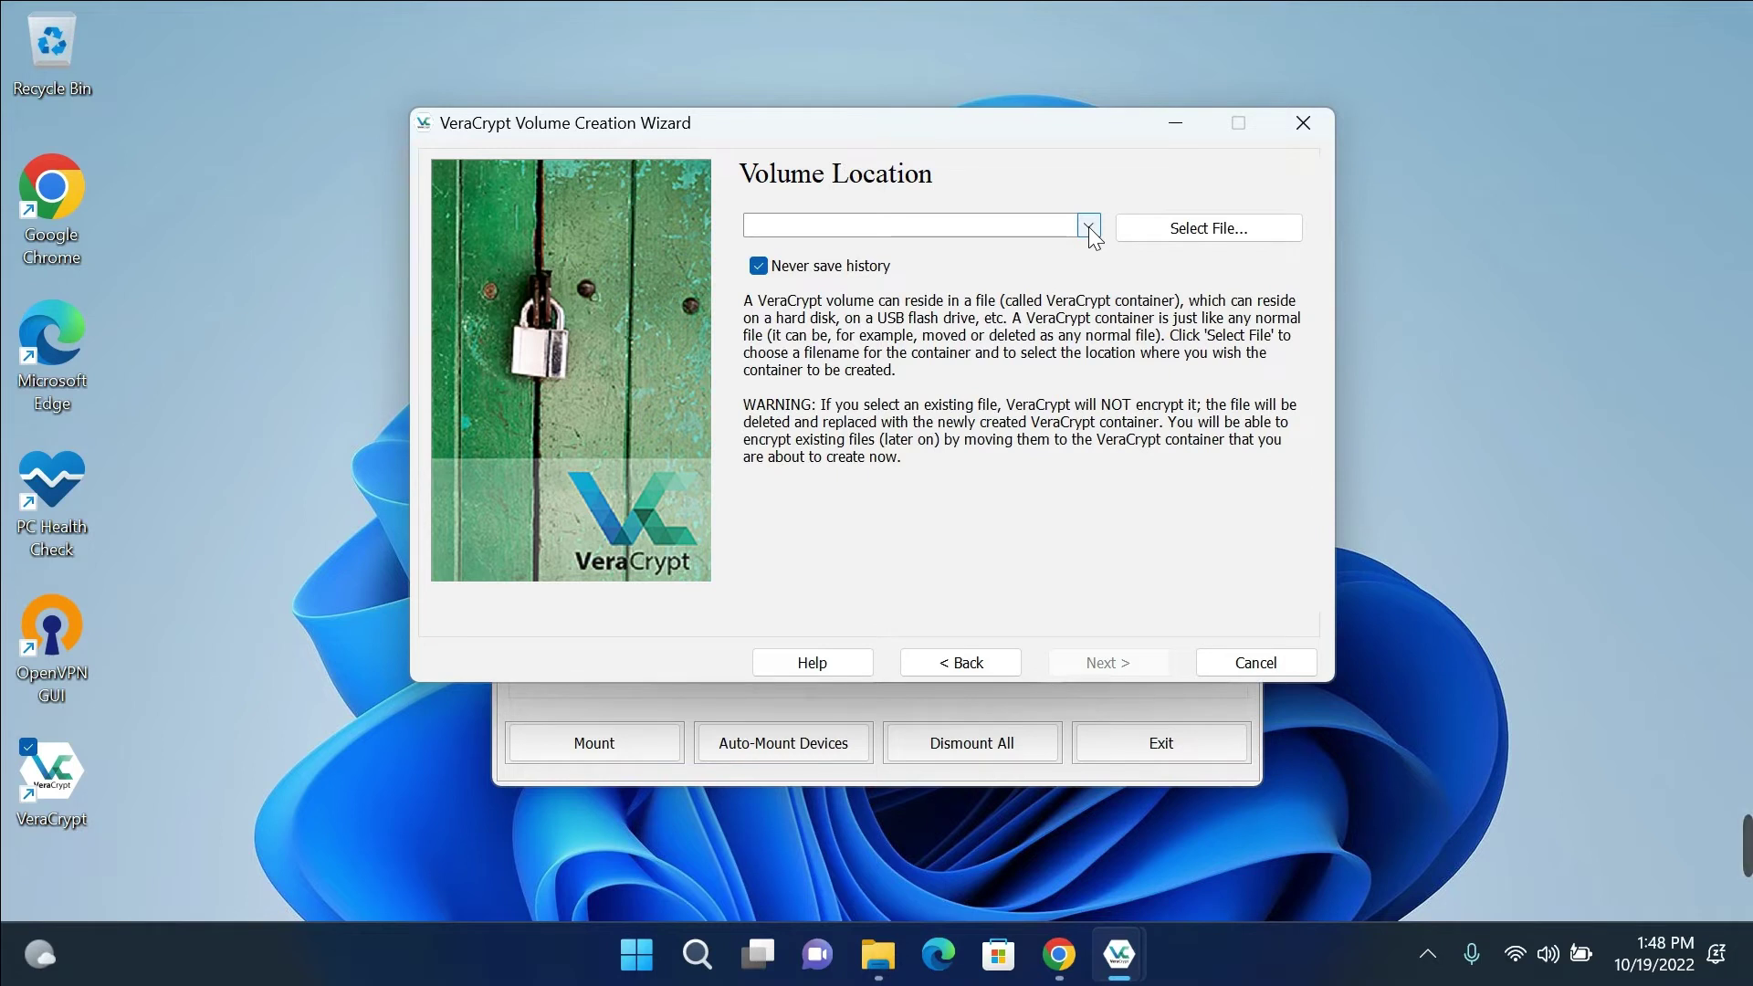
- Set the volume location to a new container file named BooWantHide in the Documents folder
left_click(1196, 236)
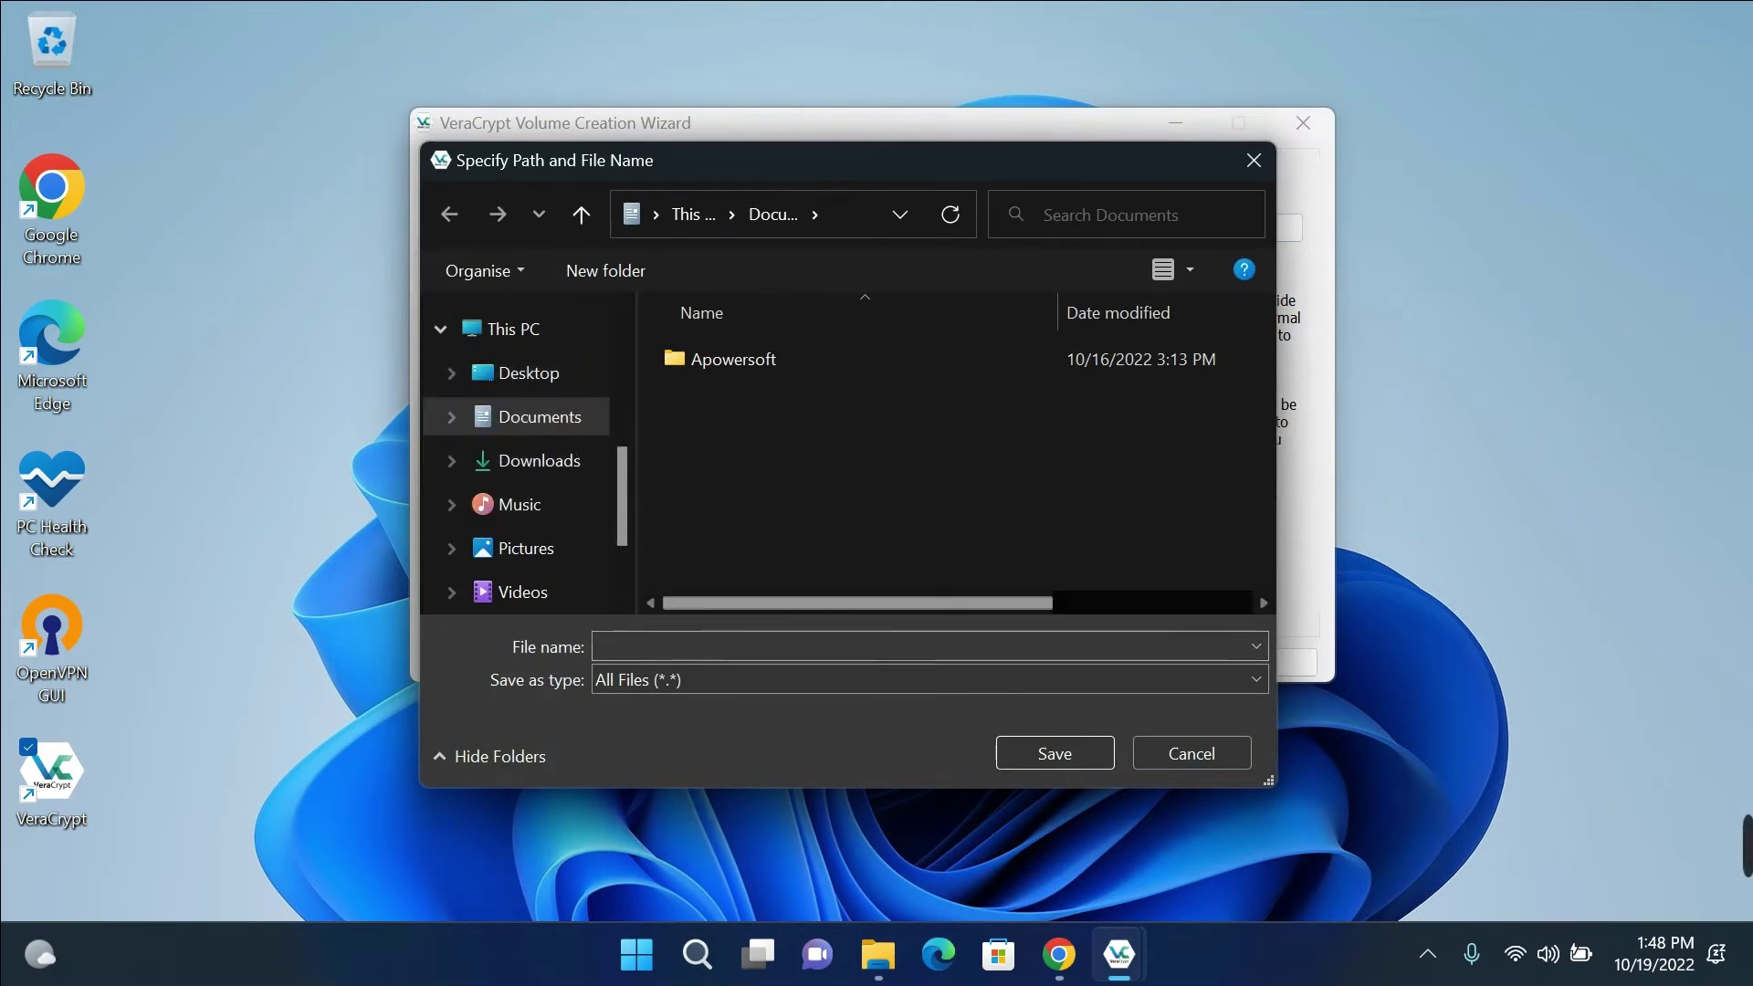
left_click(822, 646)
type("B")
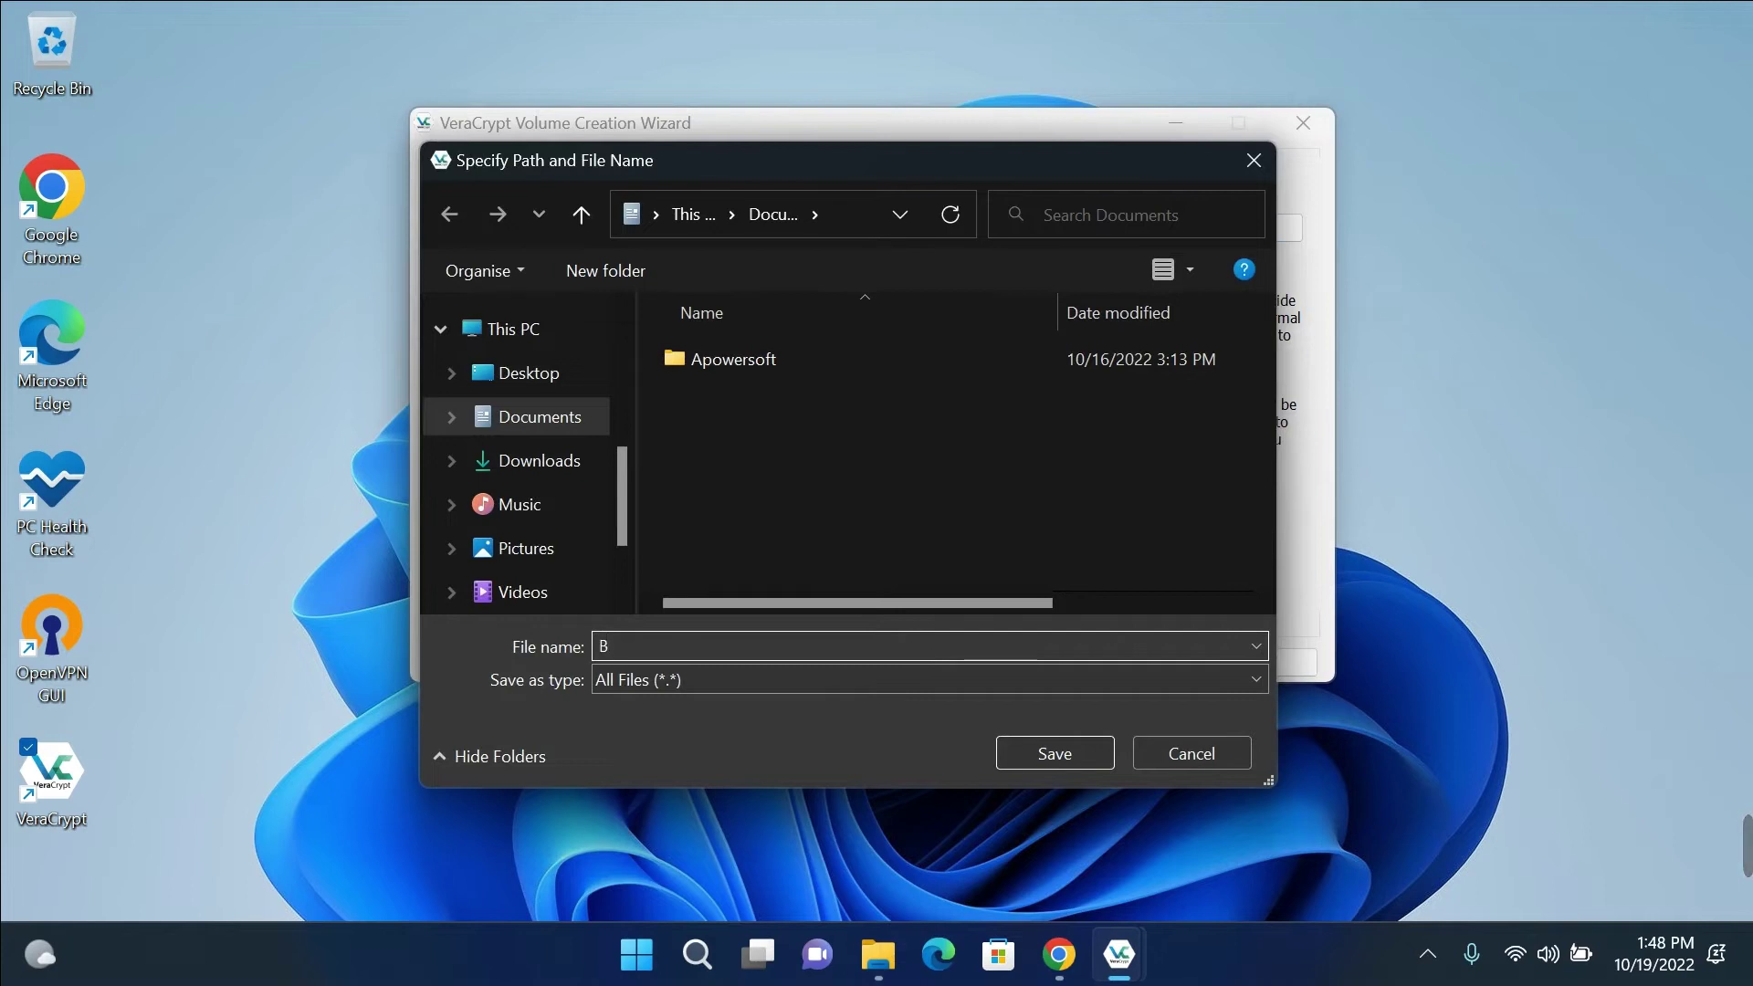
type("ooWant")
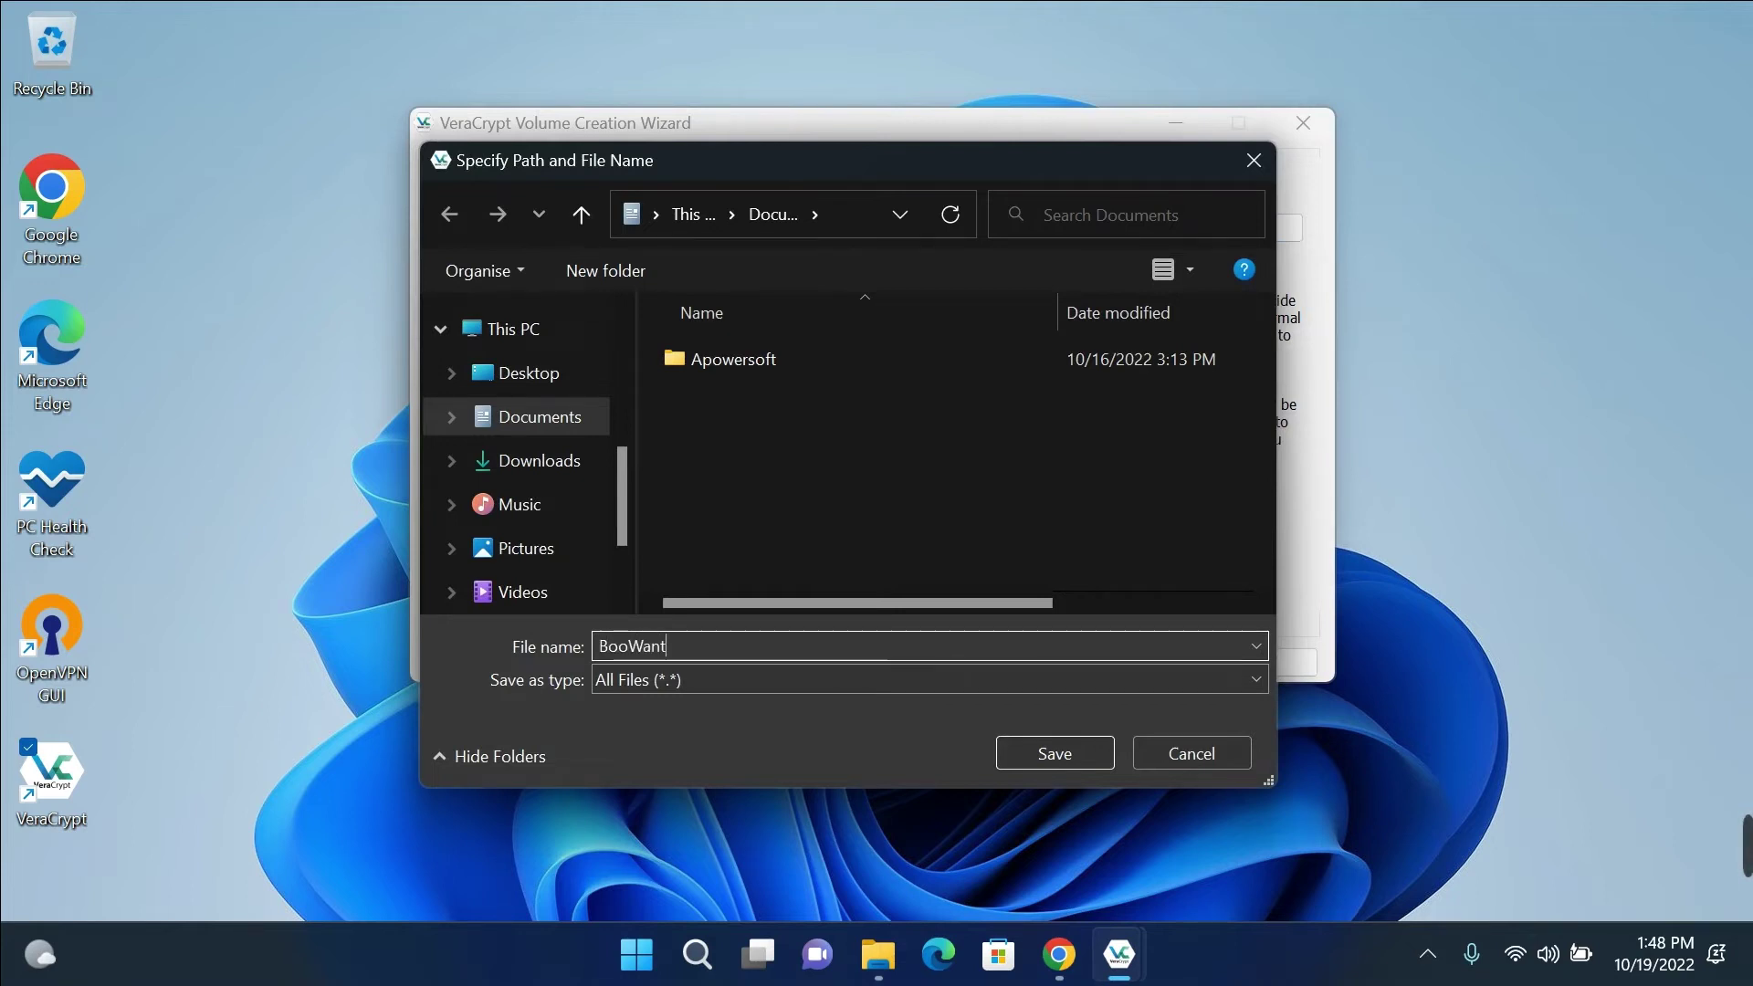
type("Hide")
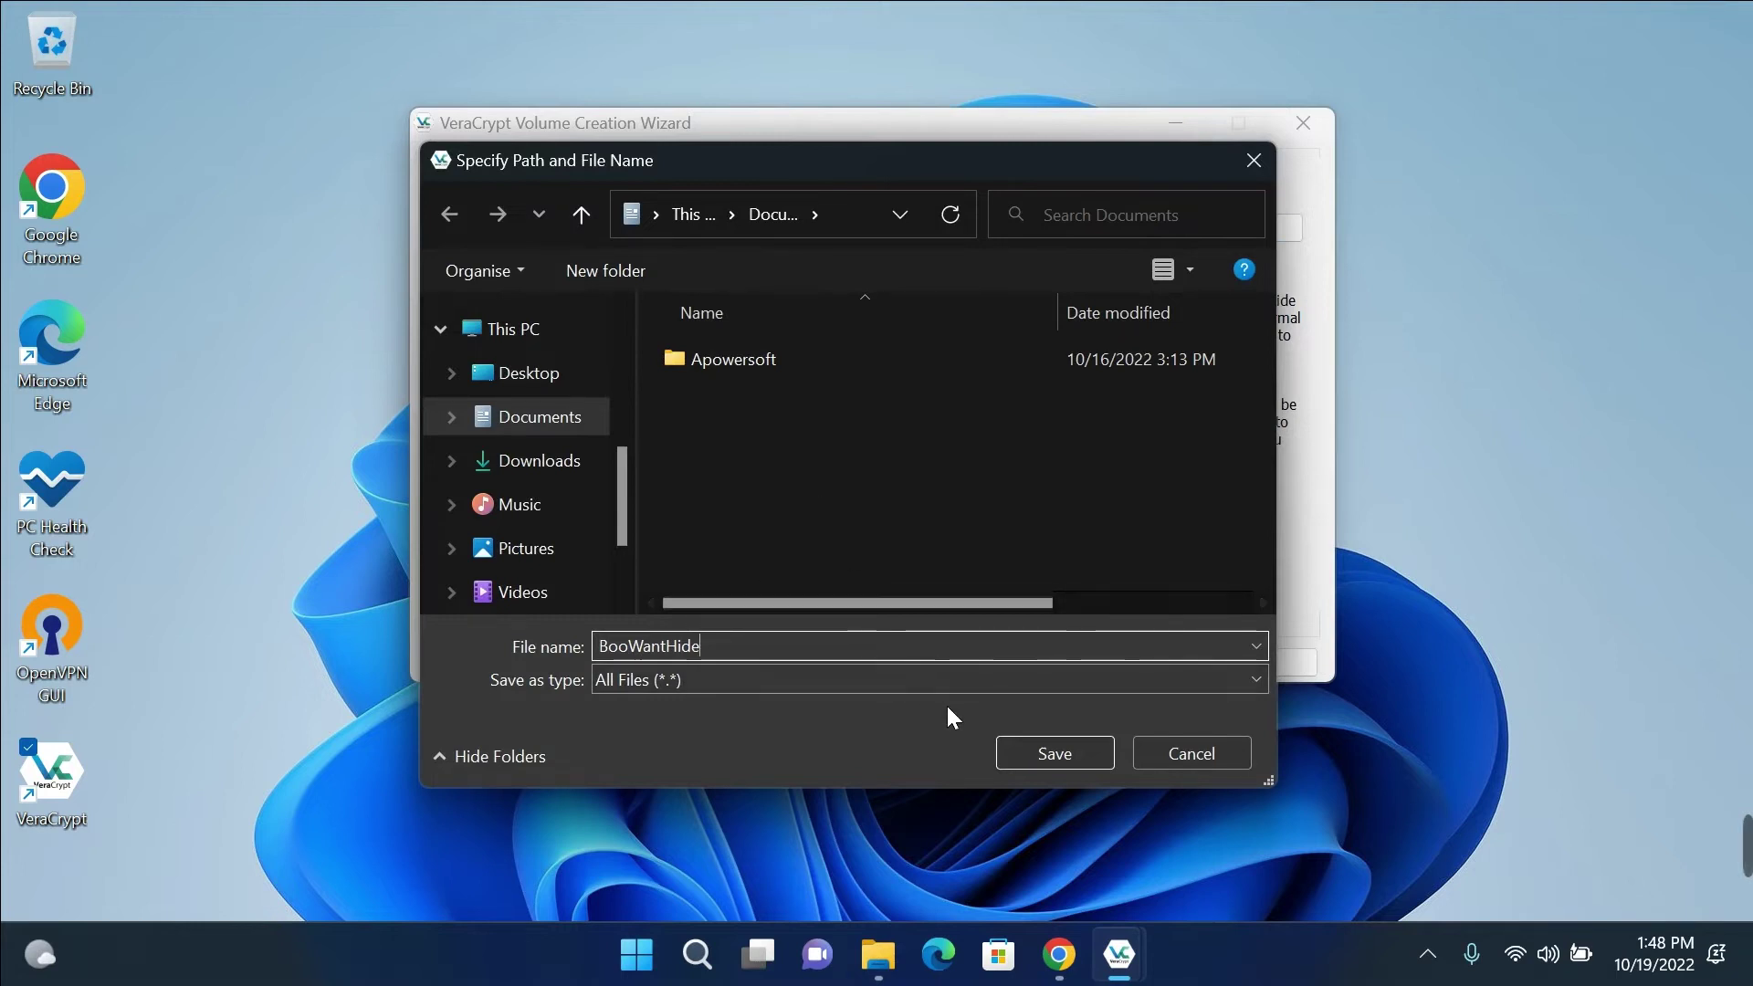
left_click(1027, 754)
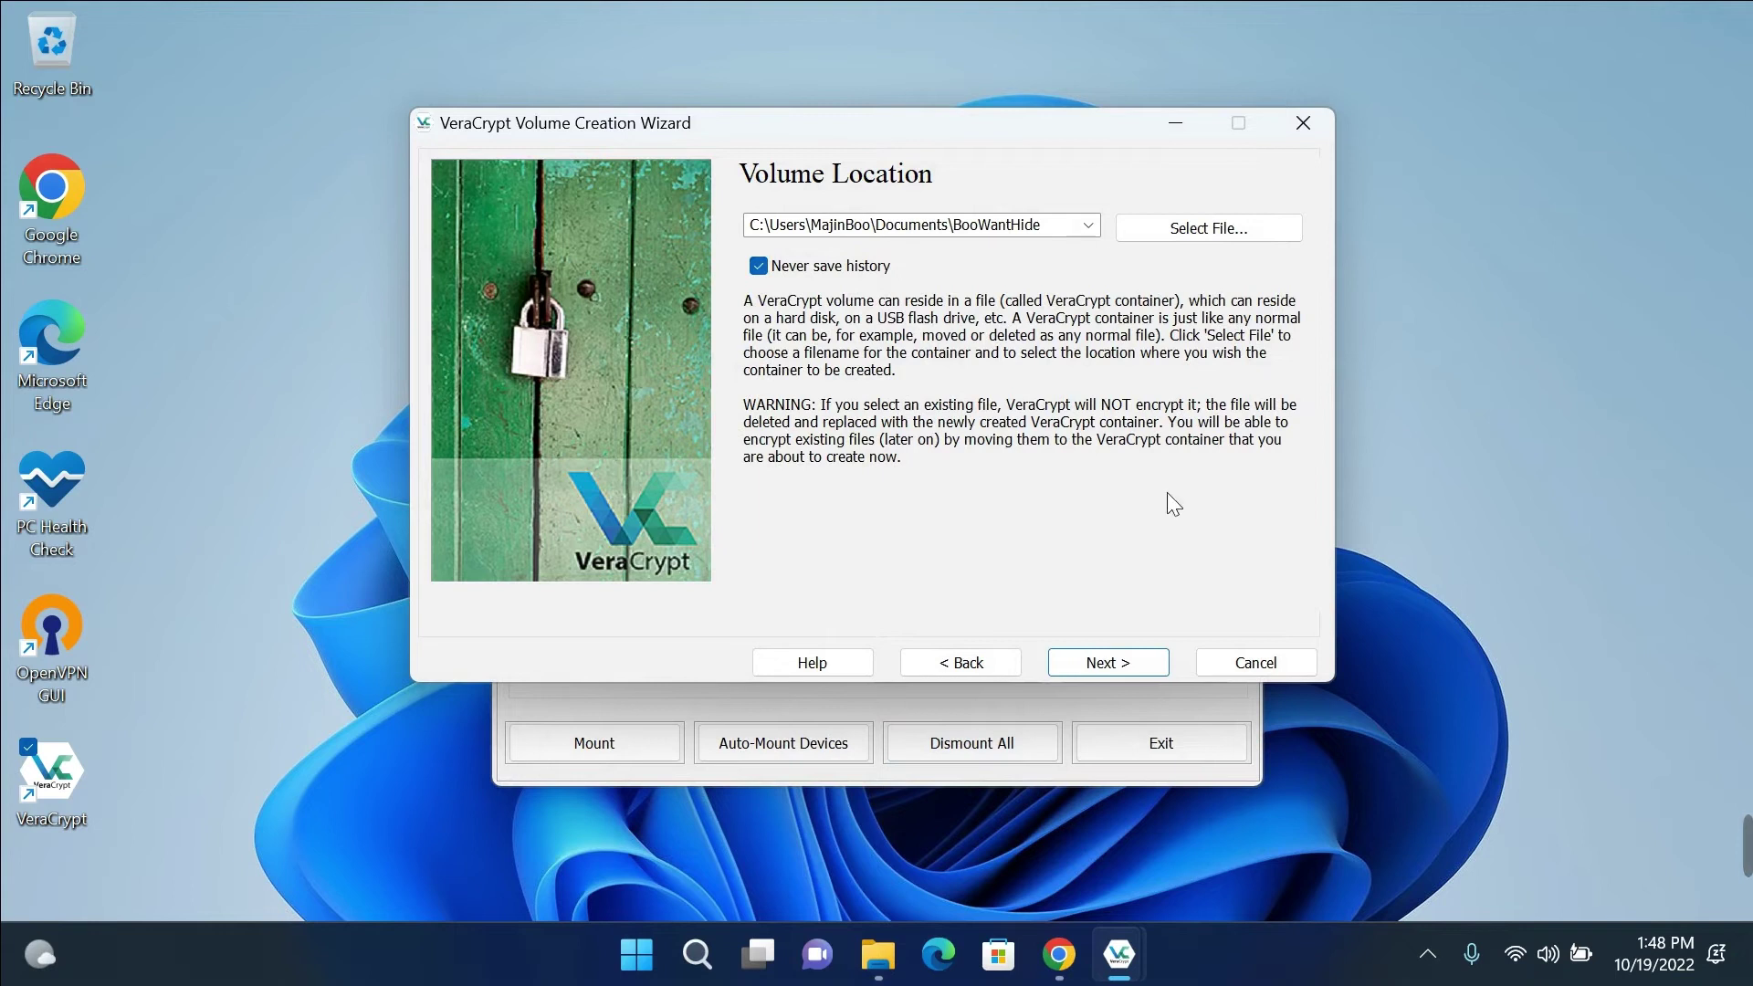
left_click(1144, 670)
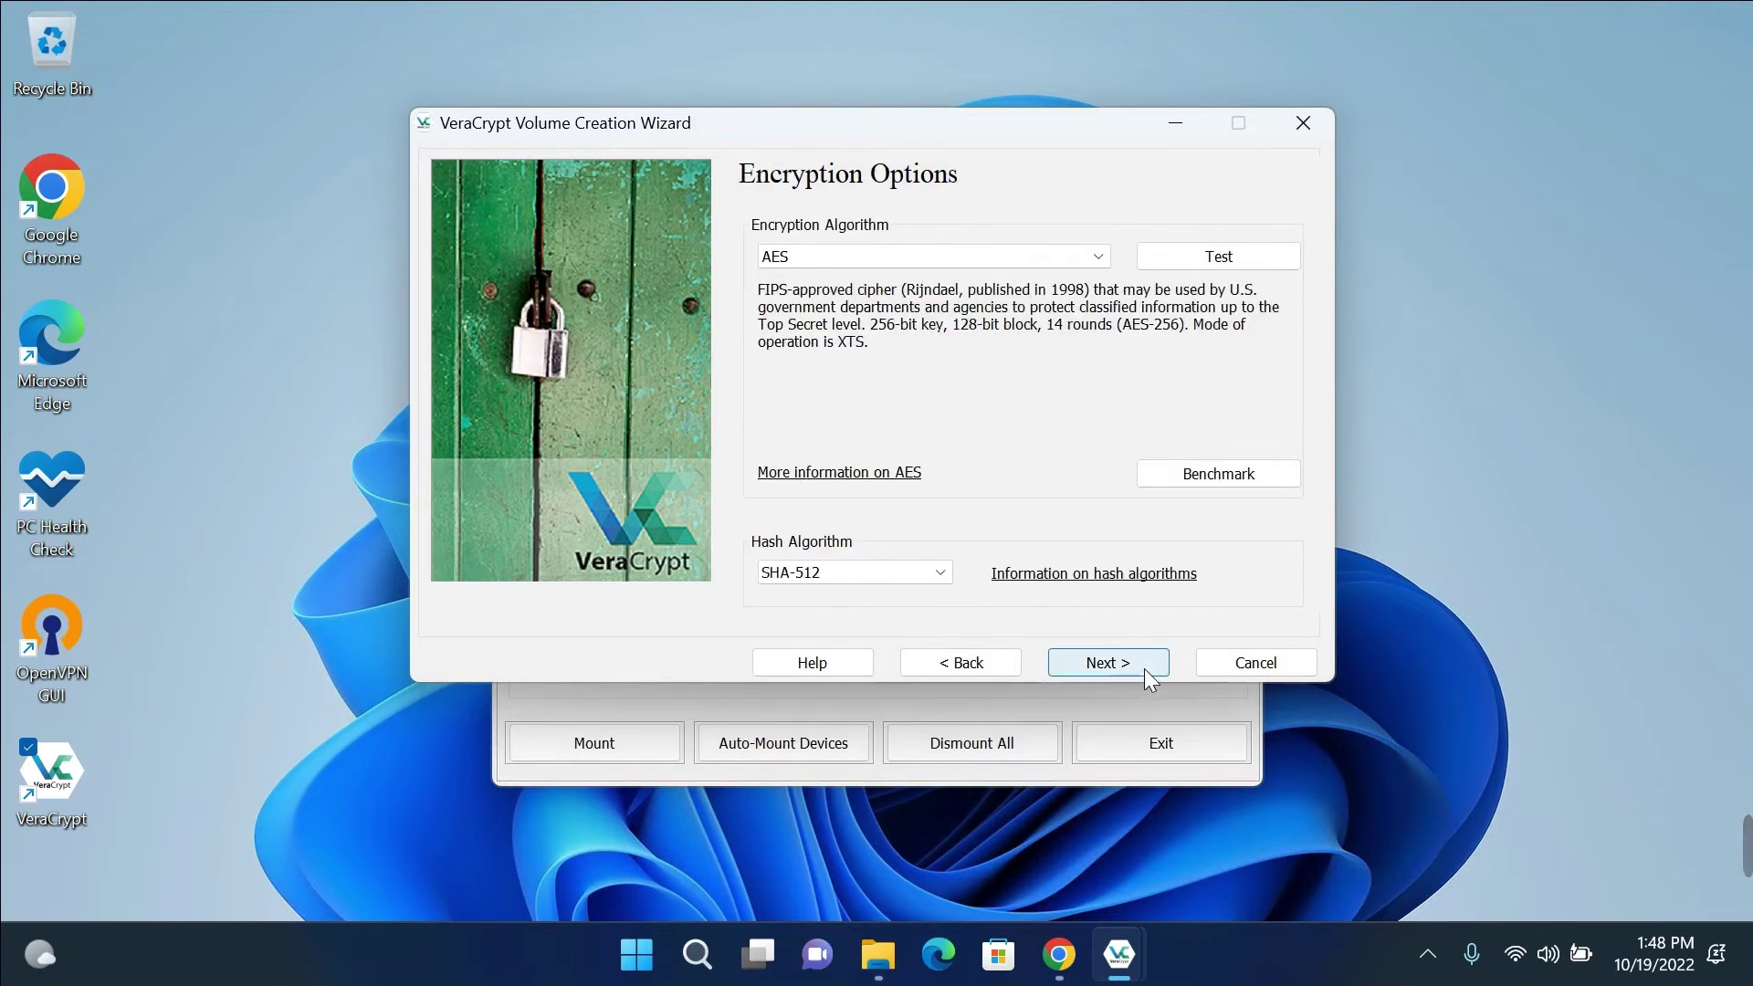
- Choose Twofish as the encryption algorithm and keep SHA-512 as the hash algorithm
left_click(872, 266)
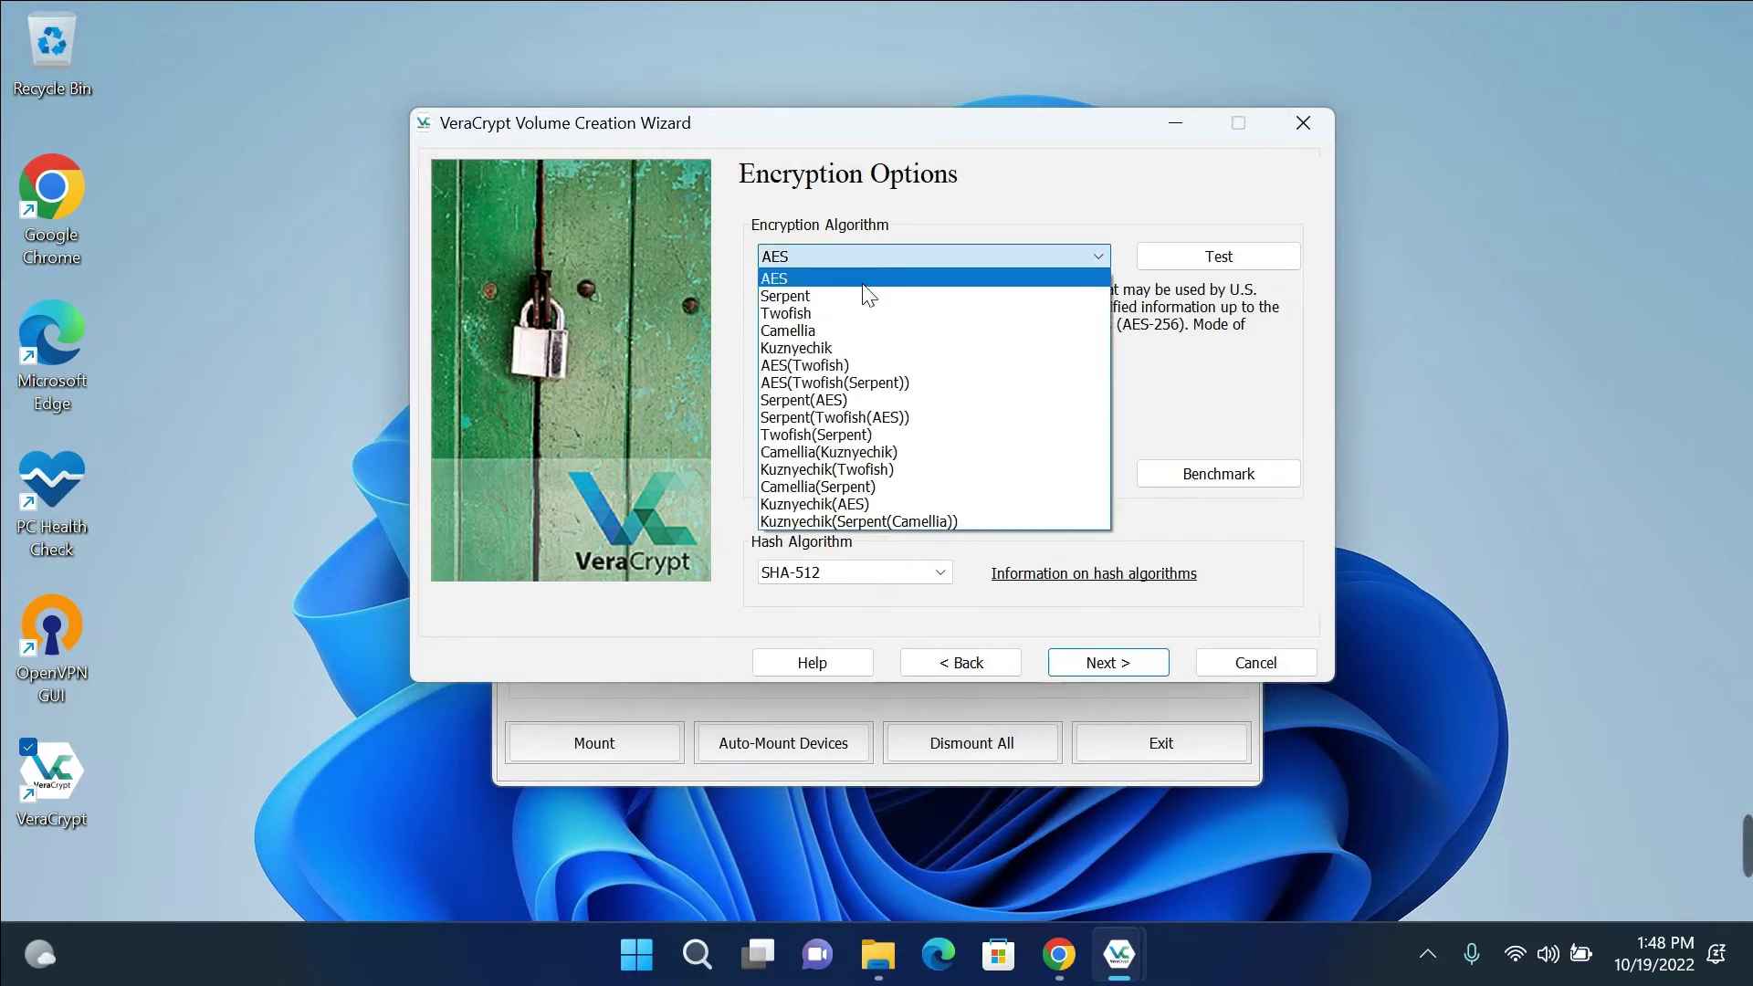
left_click(849, 314)
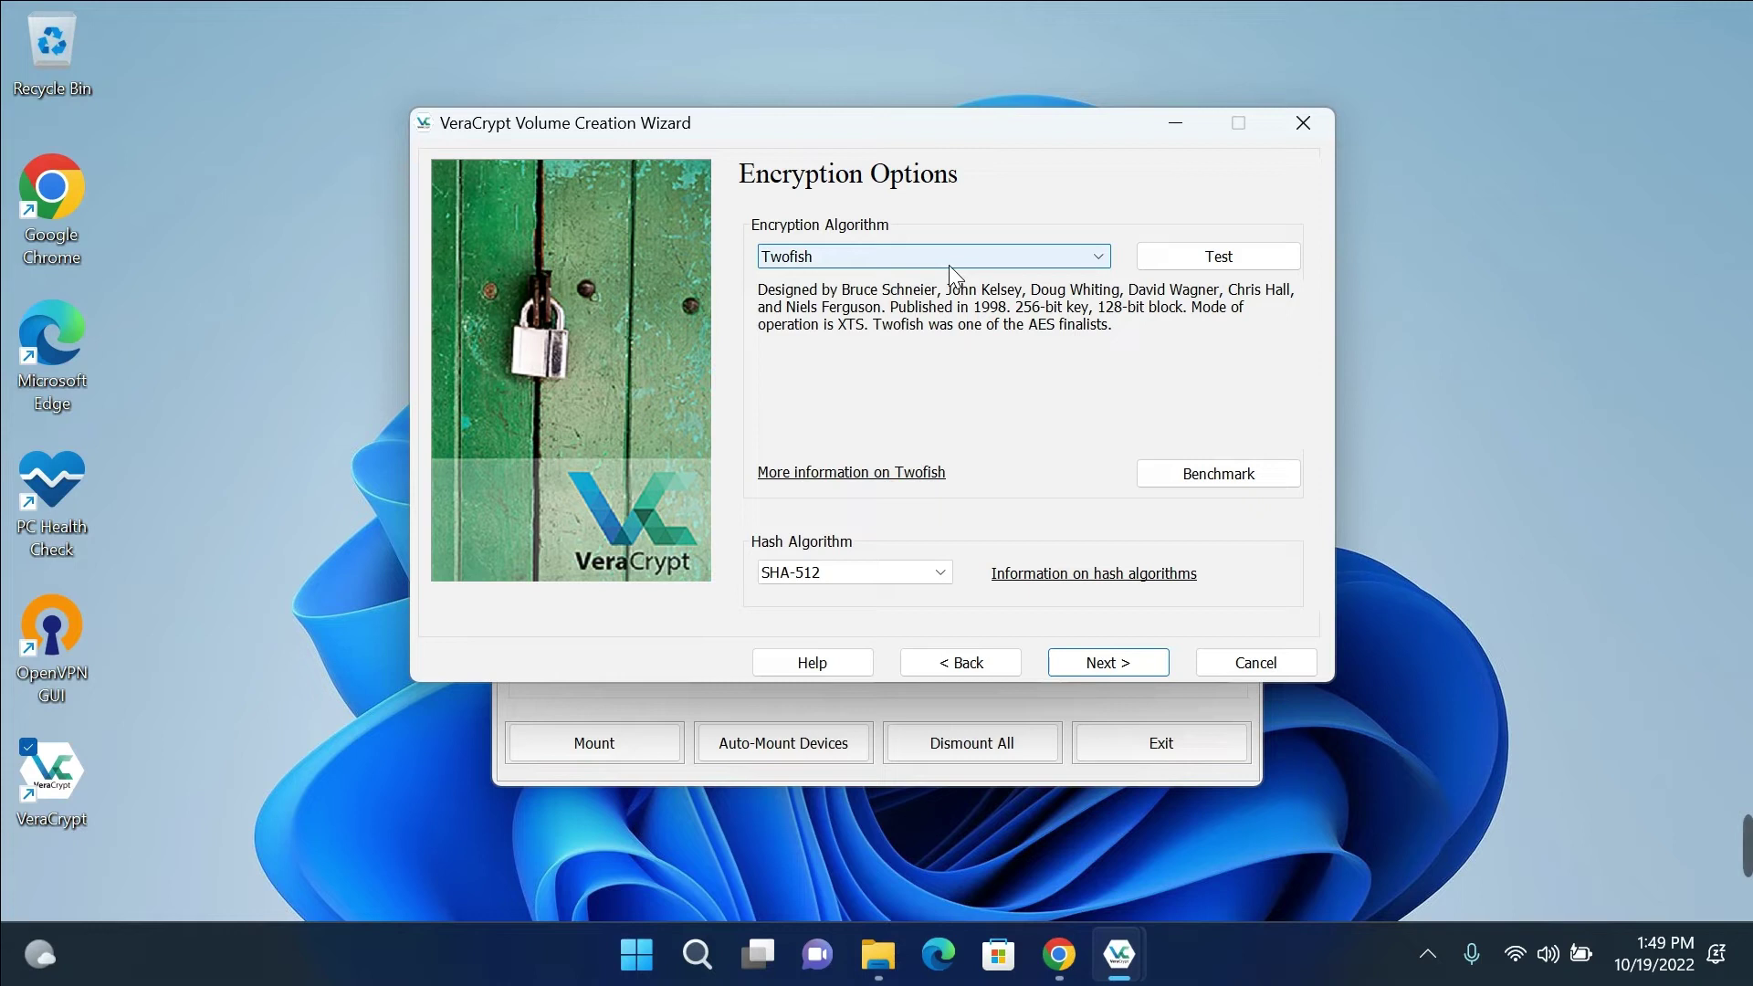
left_click(858, 573)
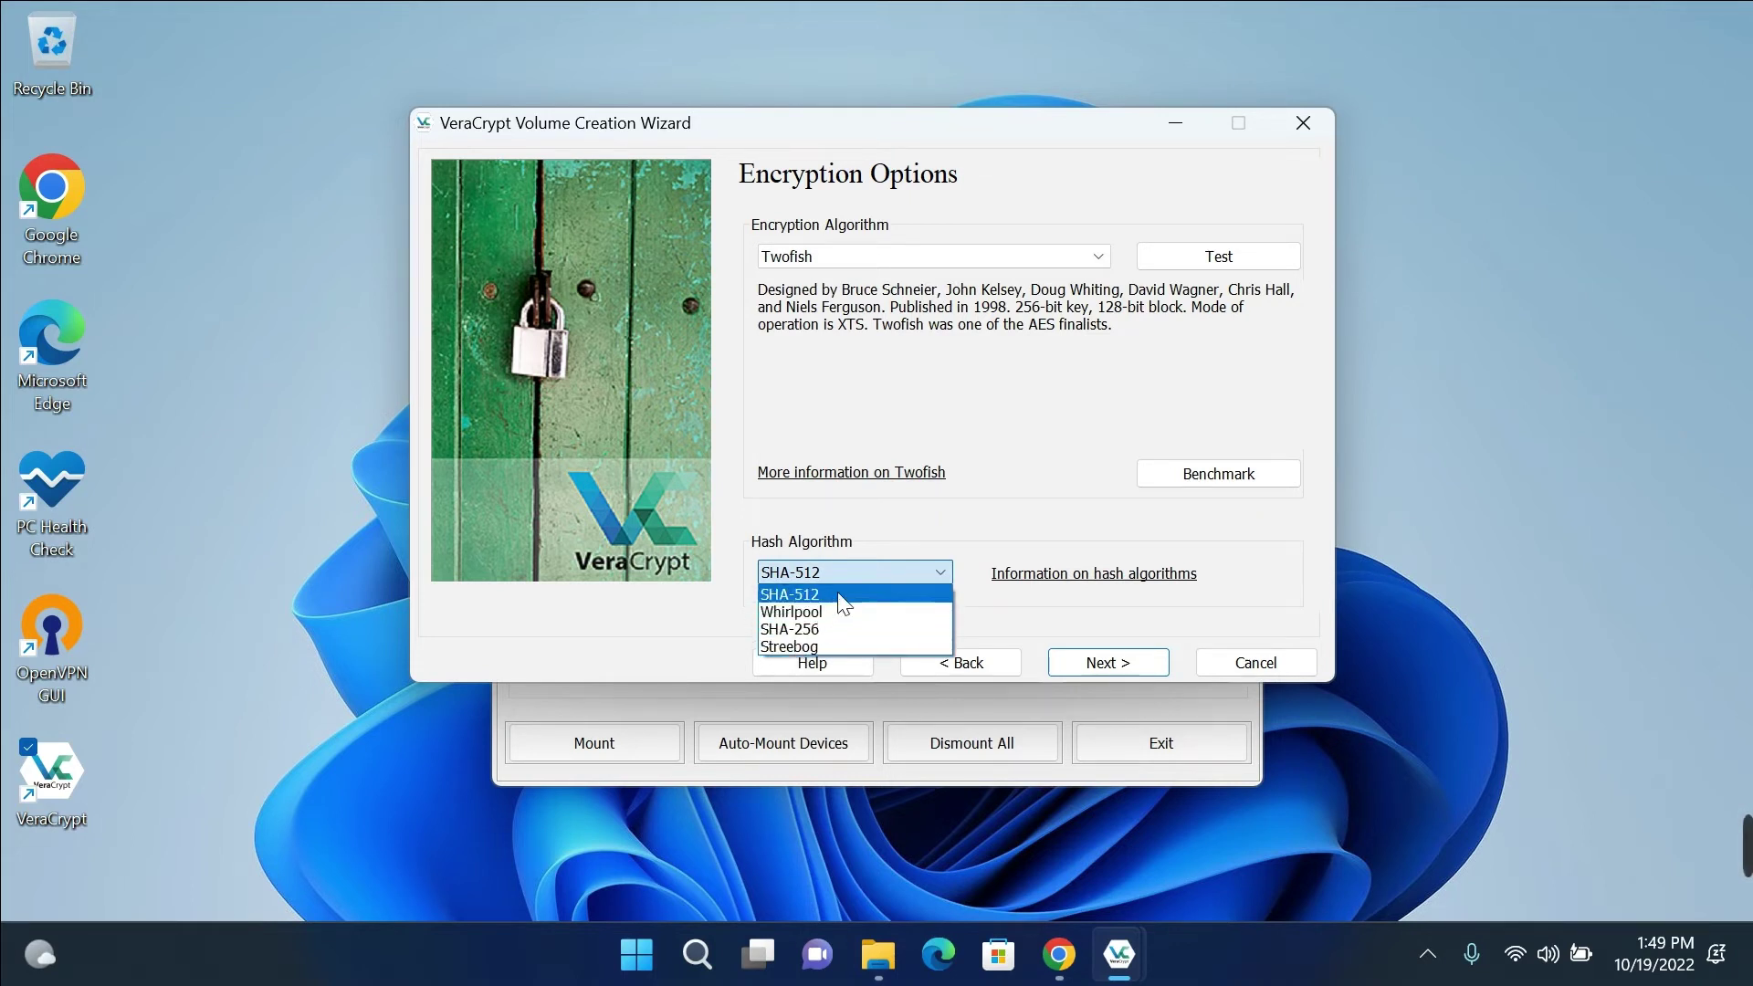
left_click(915, 515)
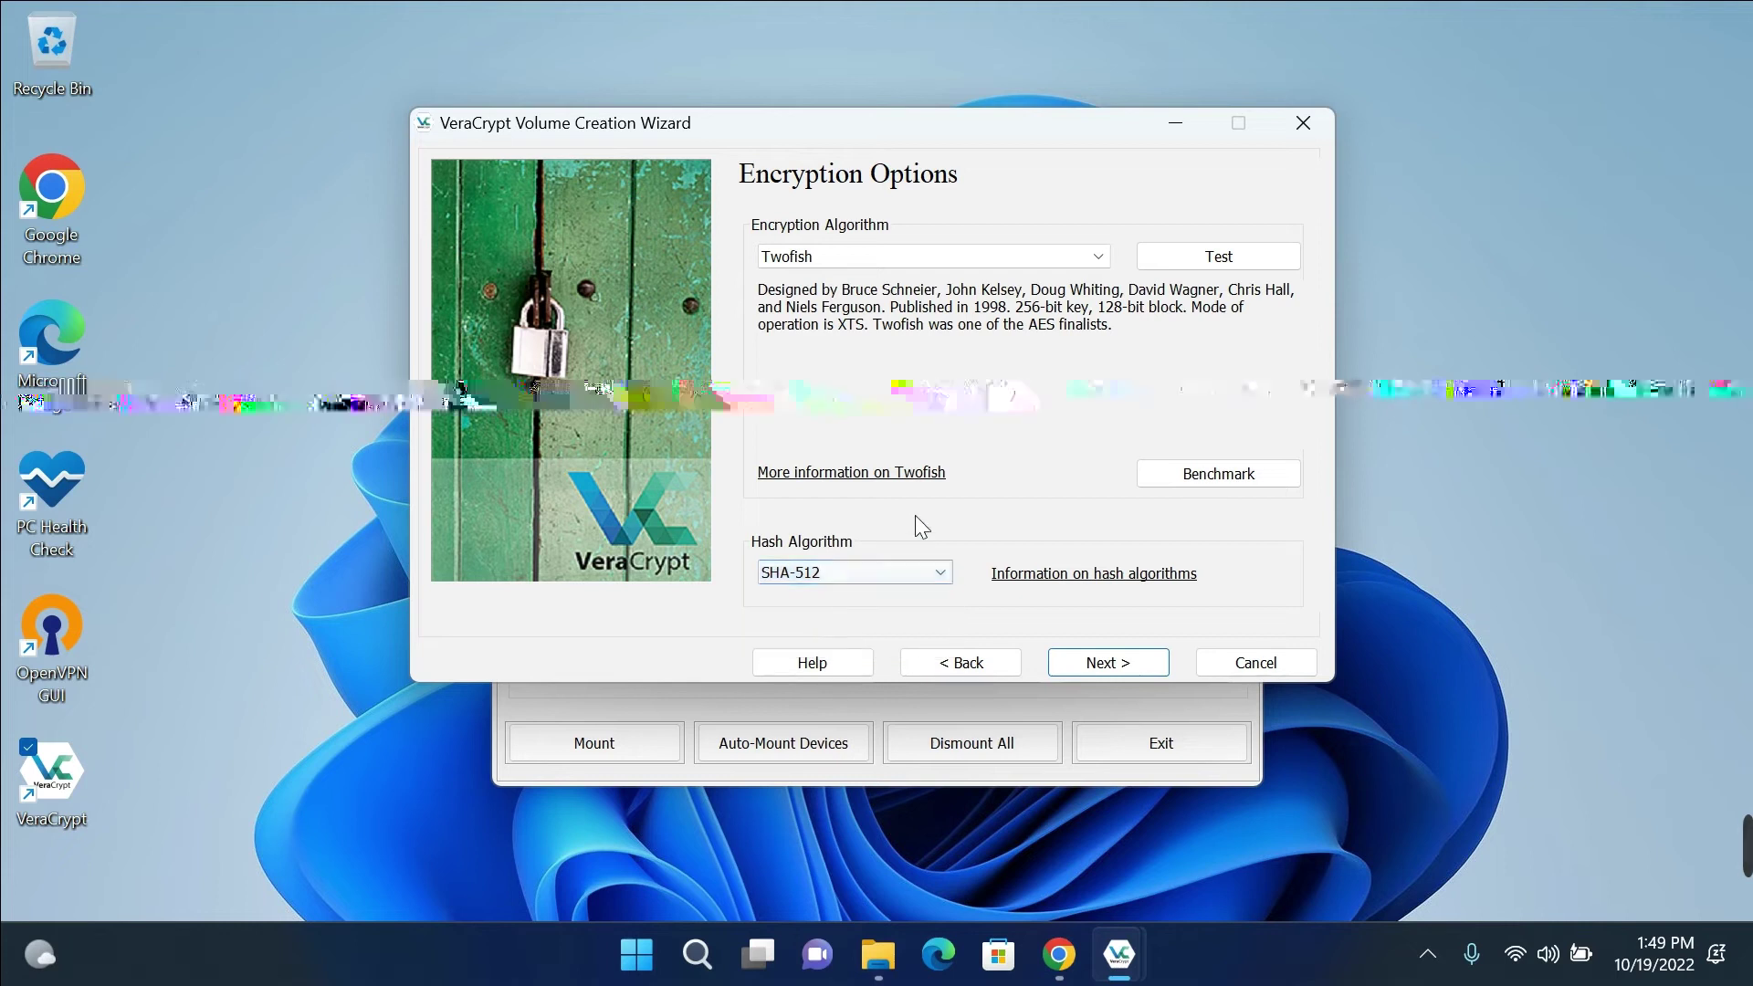
left_click(1110, 660)
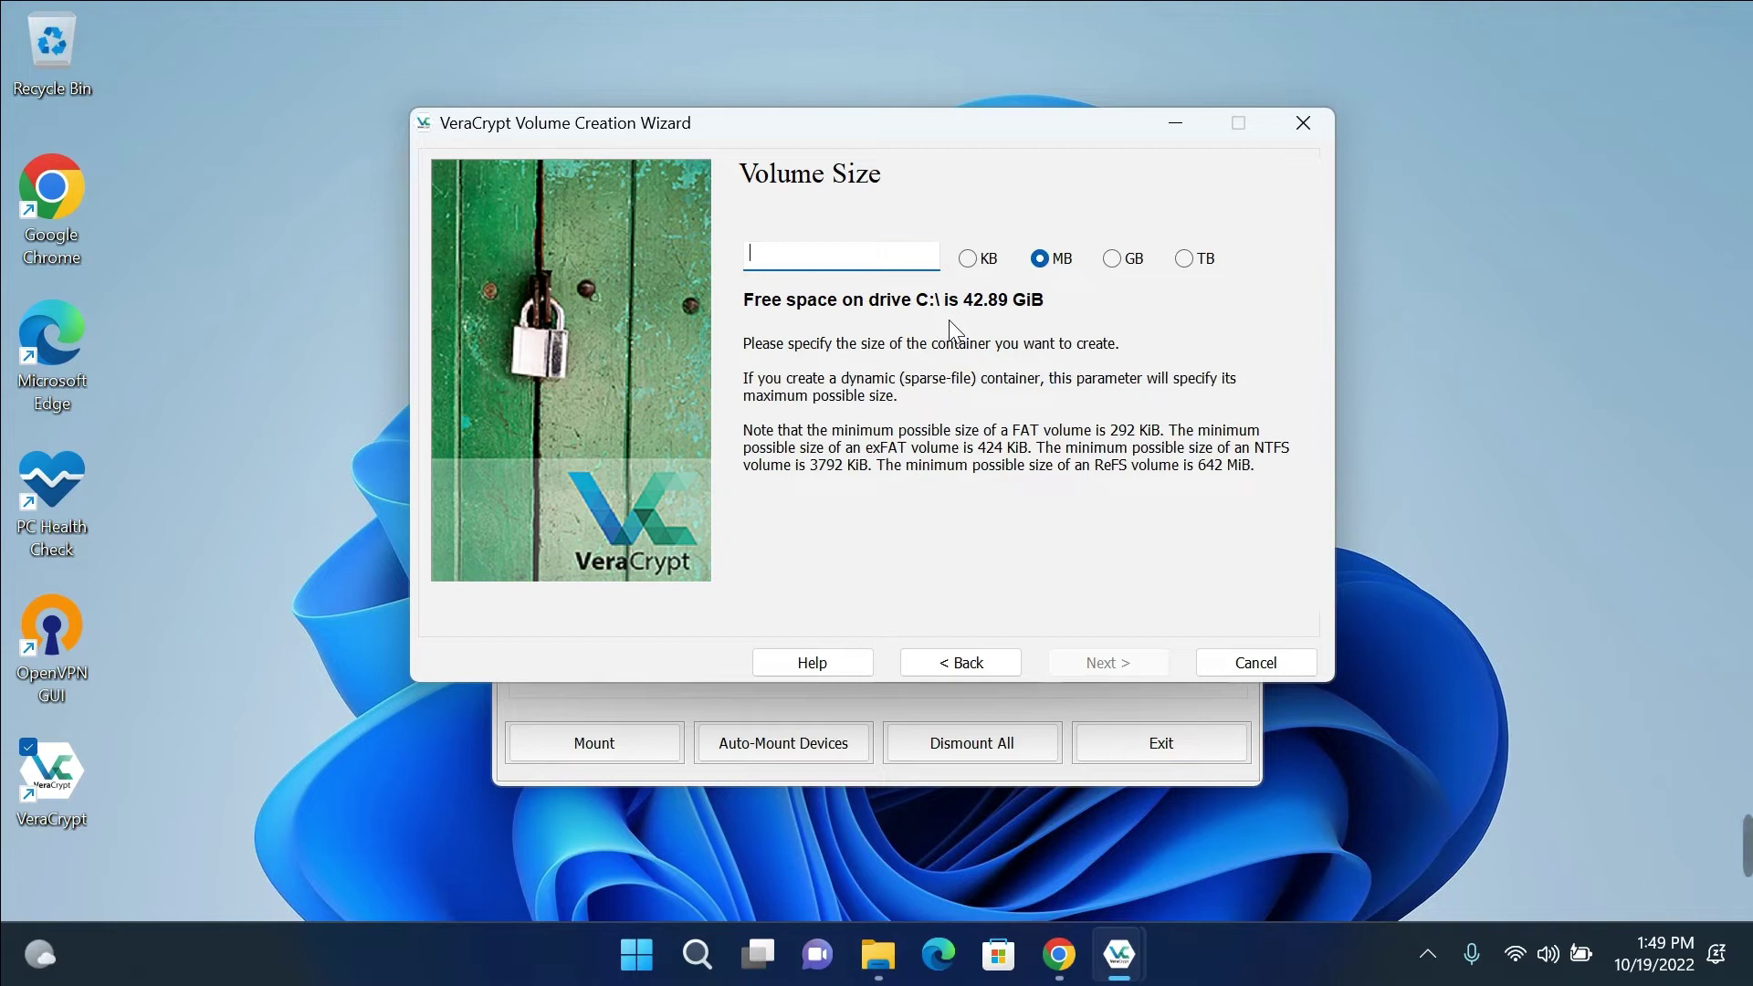
- Set the container's volume size to 10 GB
left_click(1123, 262)
left_click(749, 253)
type("10")
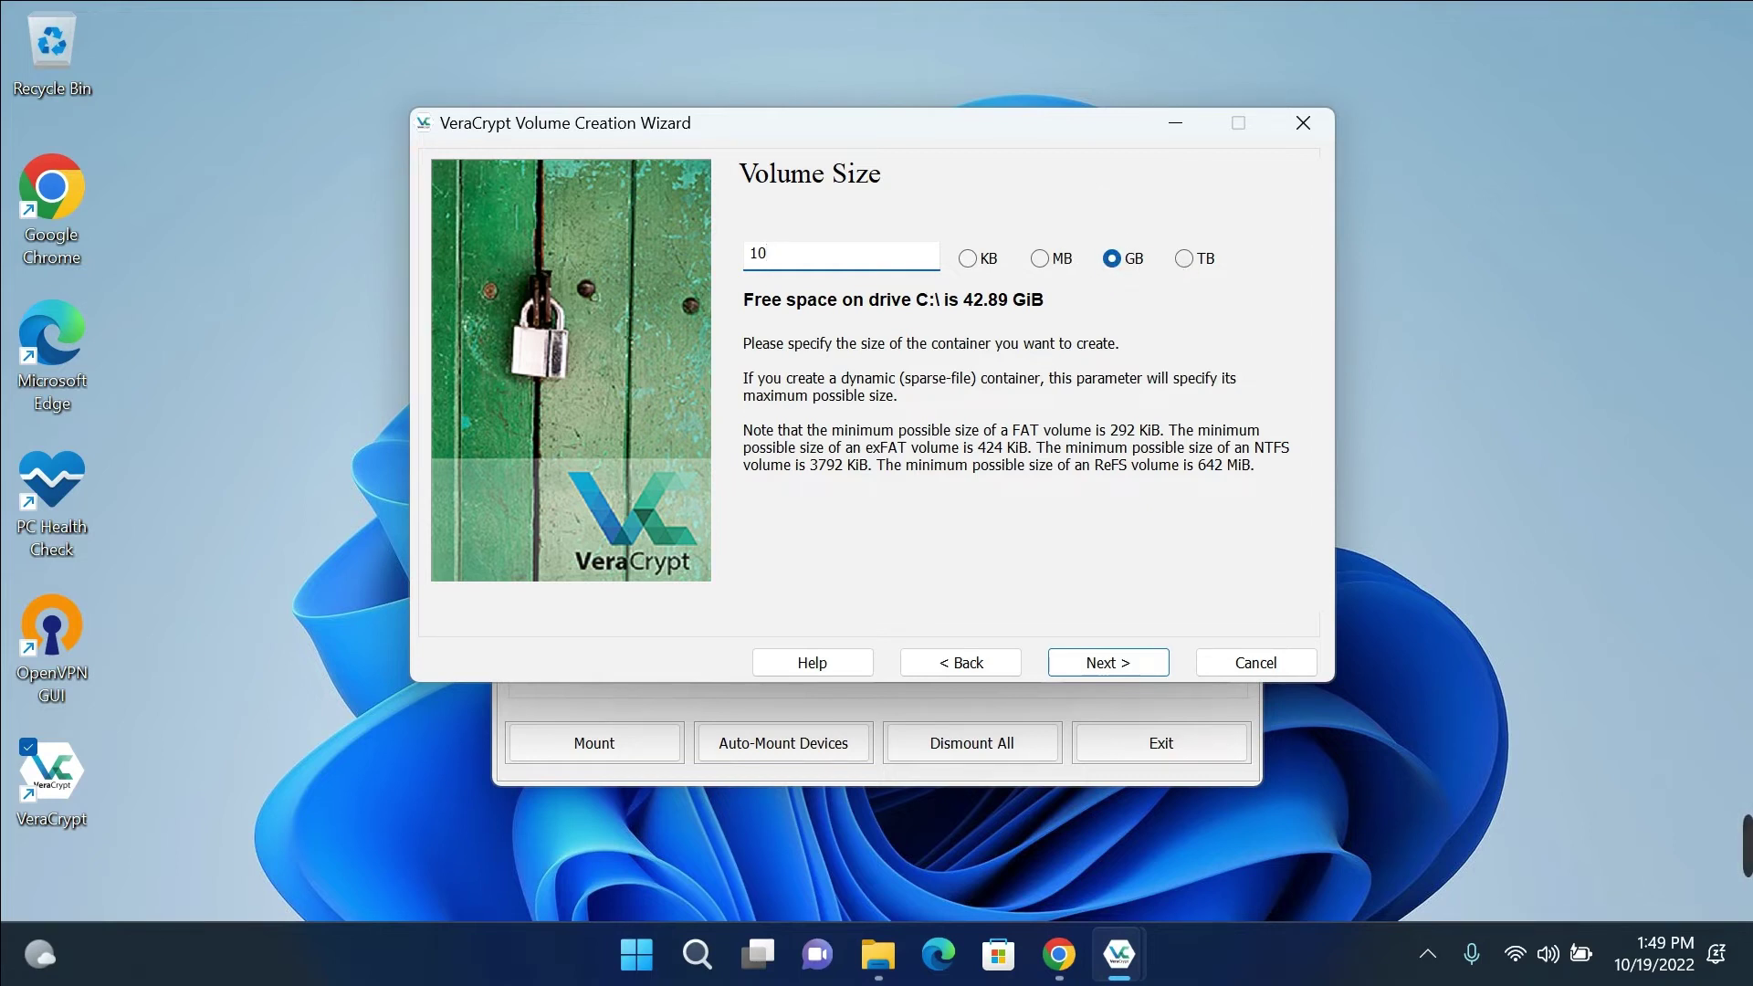
left_click(1131, 653)
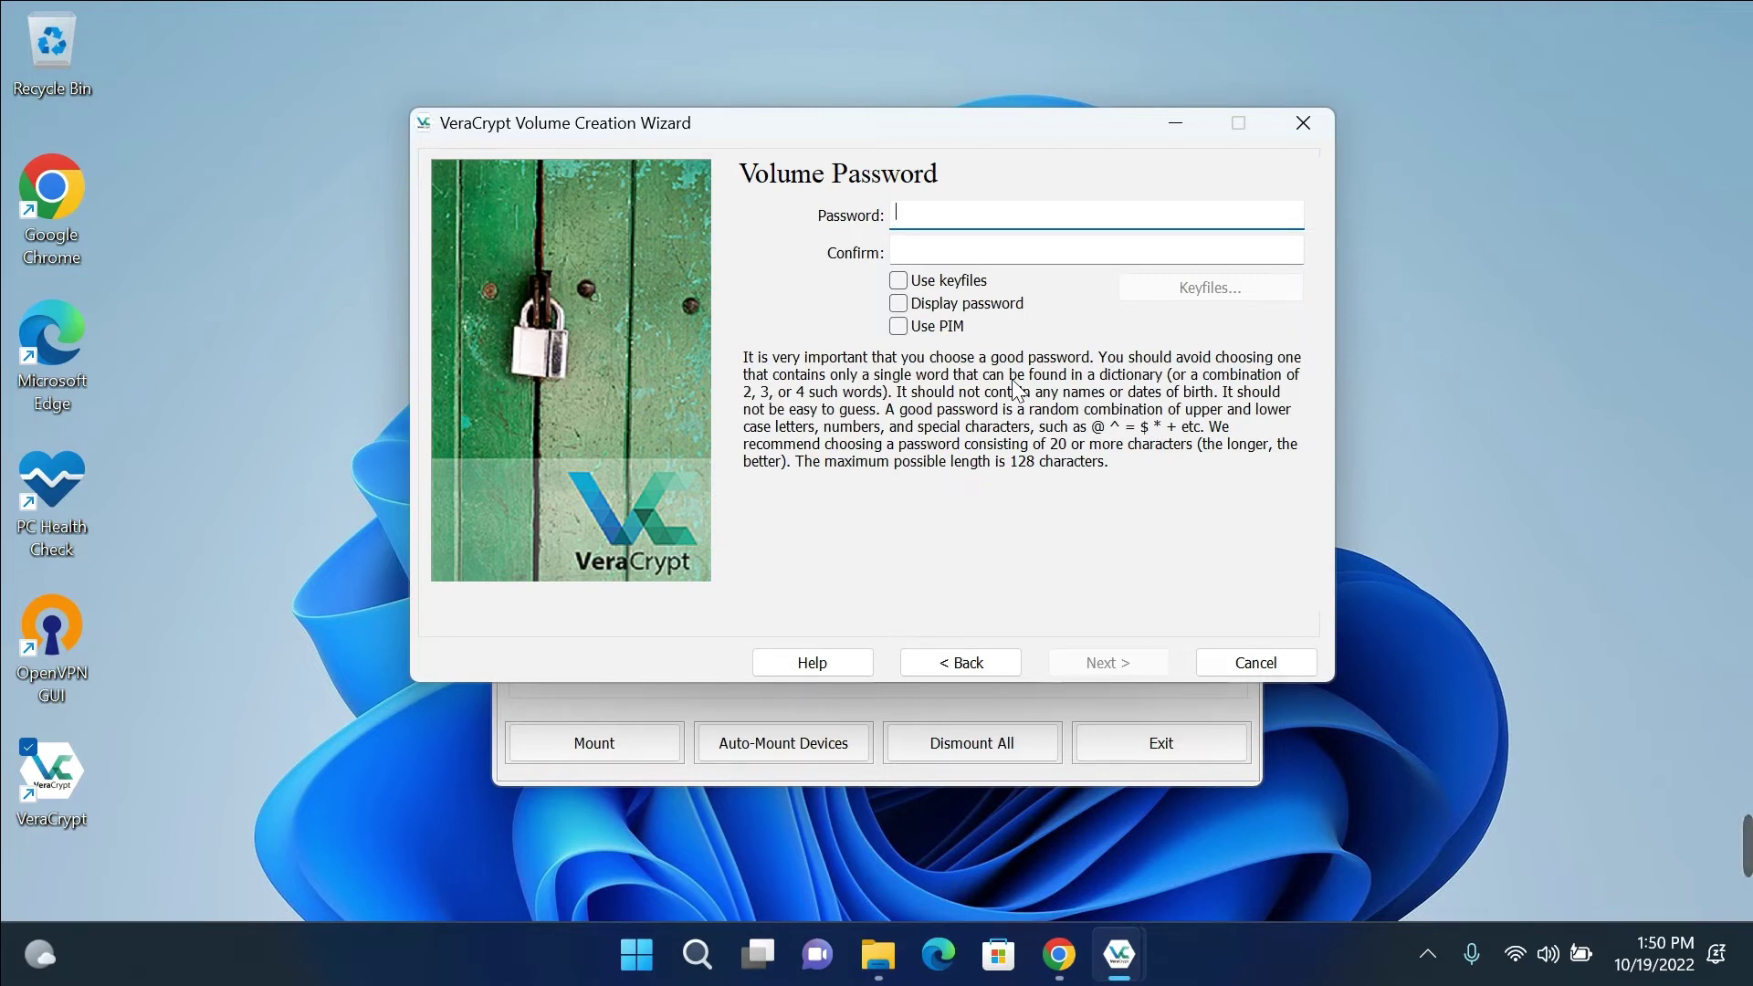
- Enter the volume password and repeat it for confirmation
type("*******")
key("Tab")
type("***")
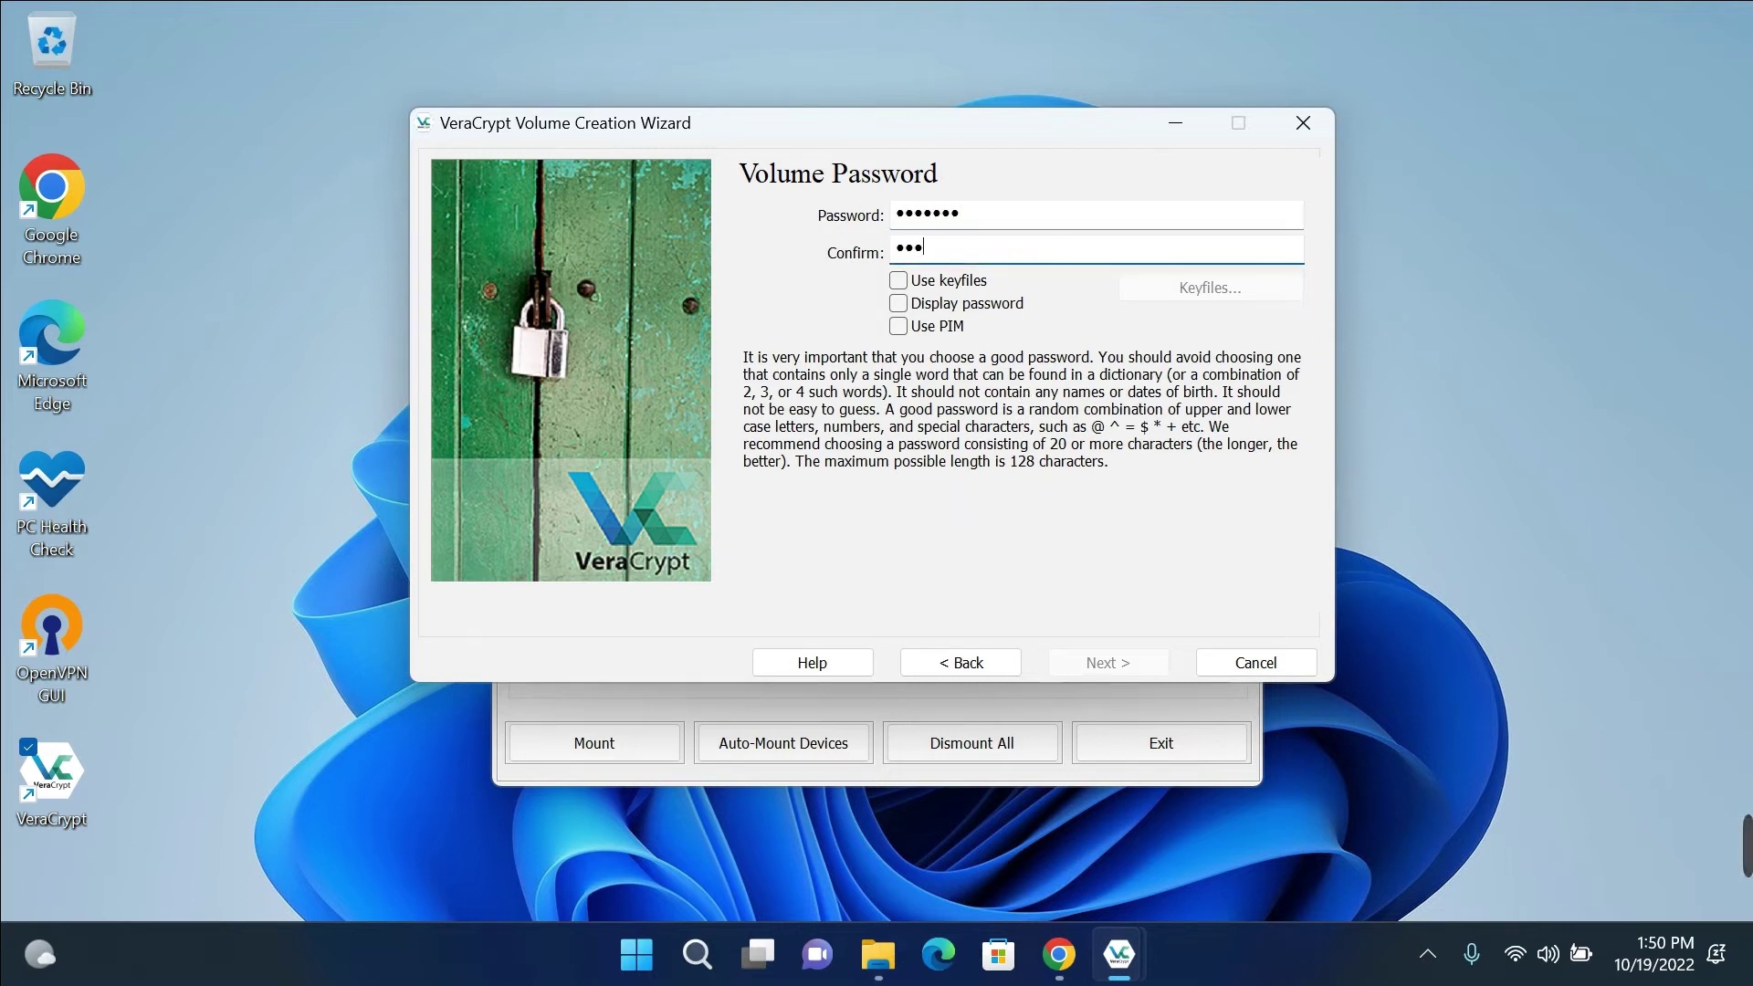
type("****")
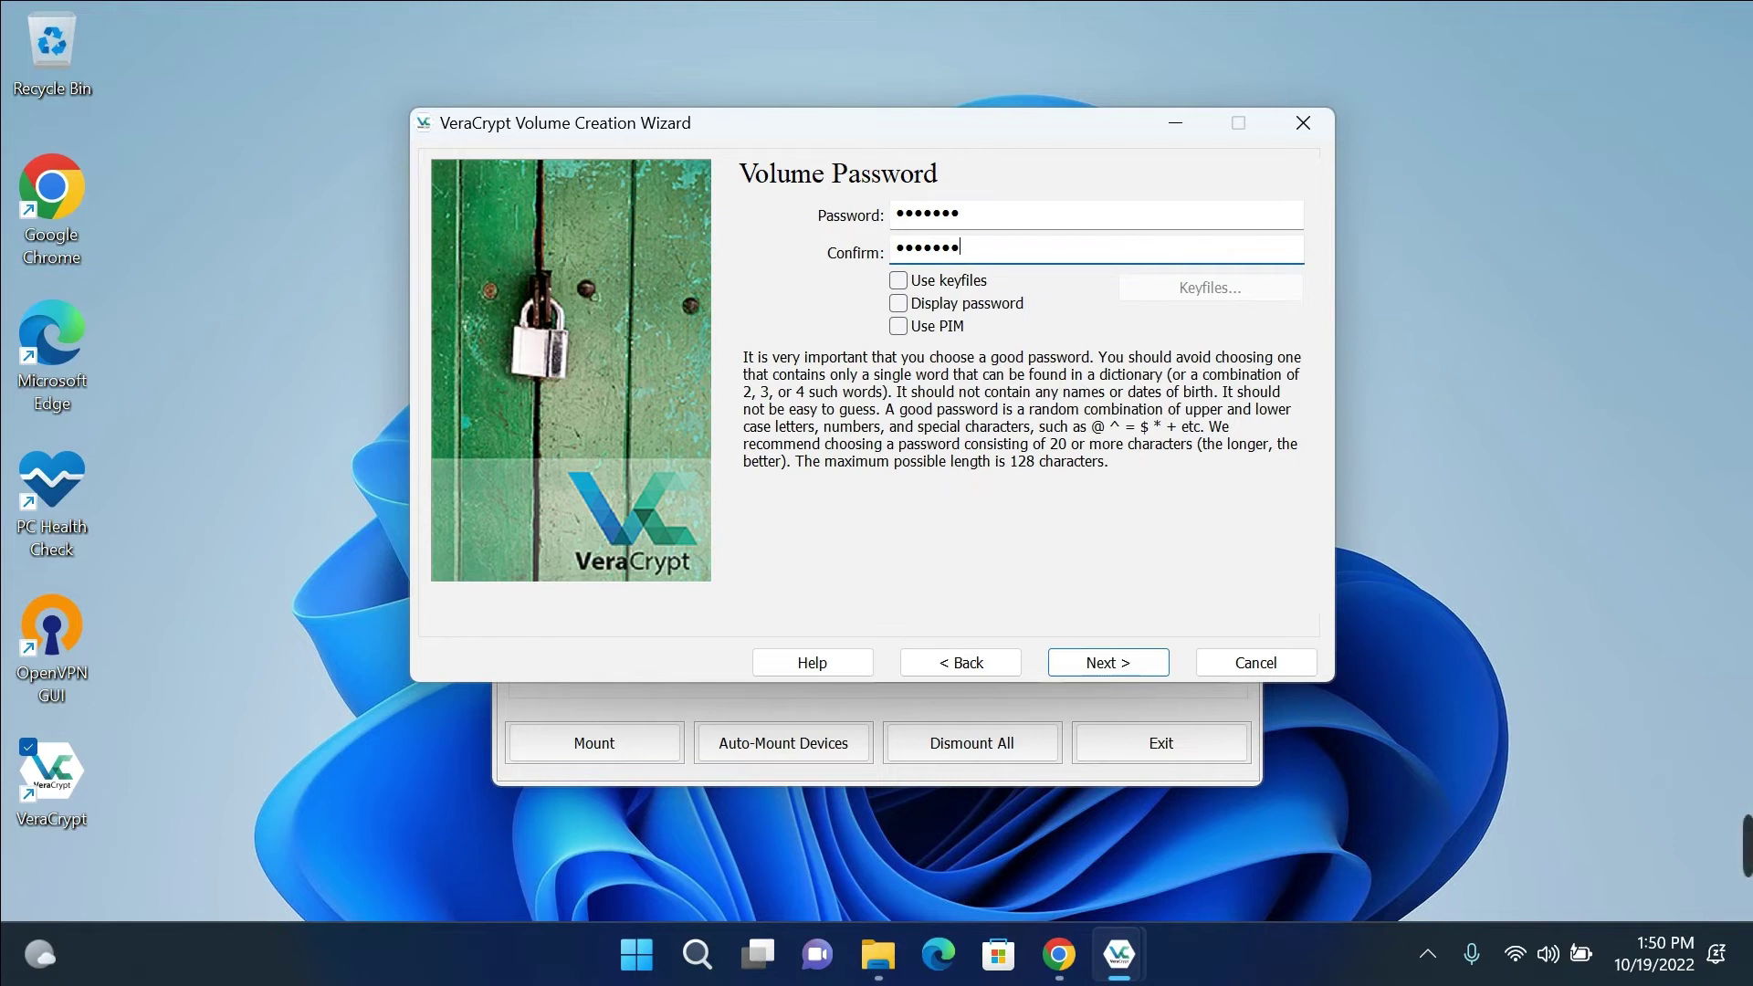
- Enable keyfiles for the volume and add the MajinBoo.jfif image from Pictures as the keyfile
left_click(898, 280)
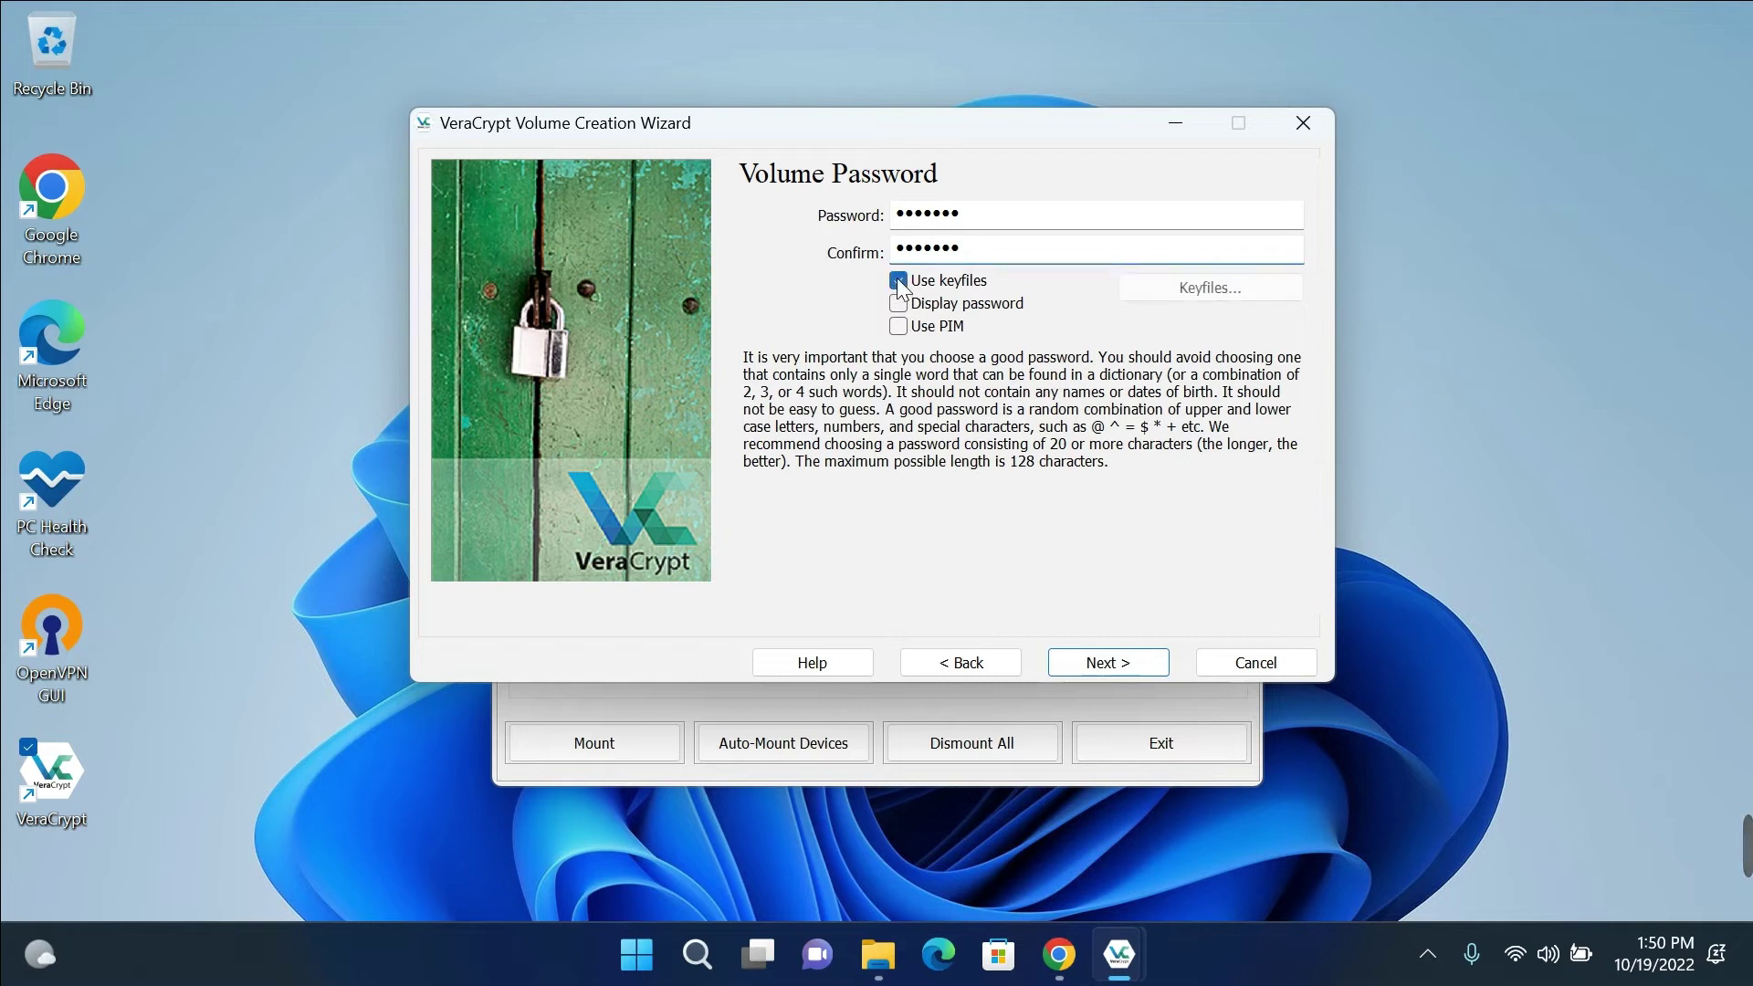
left_click(1228, 291)
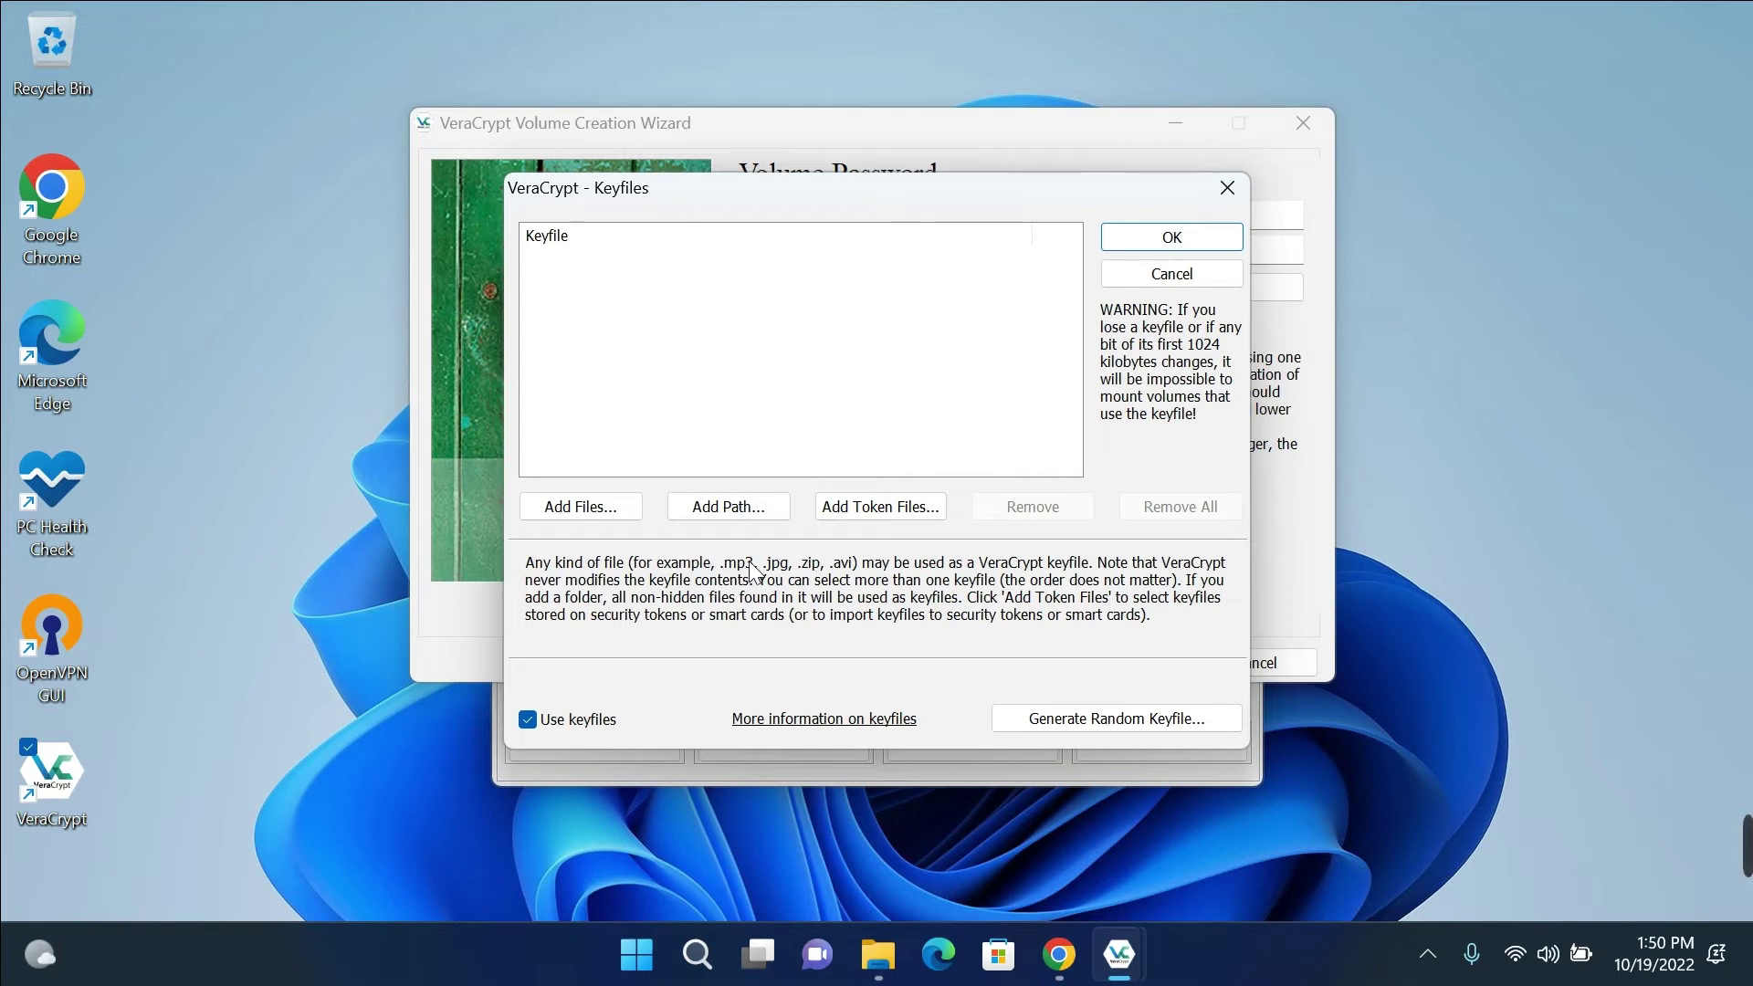
left_click(606, 508)
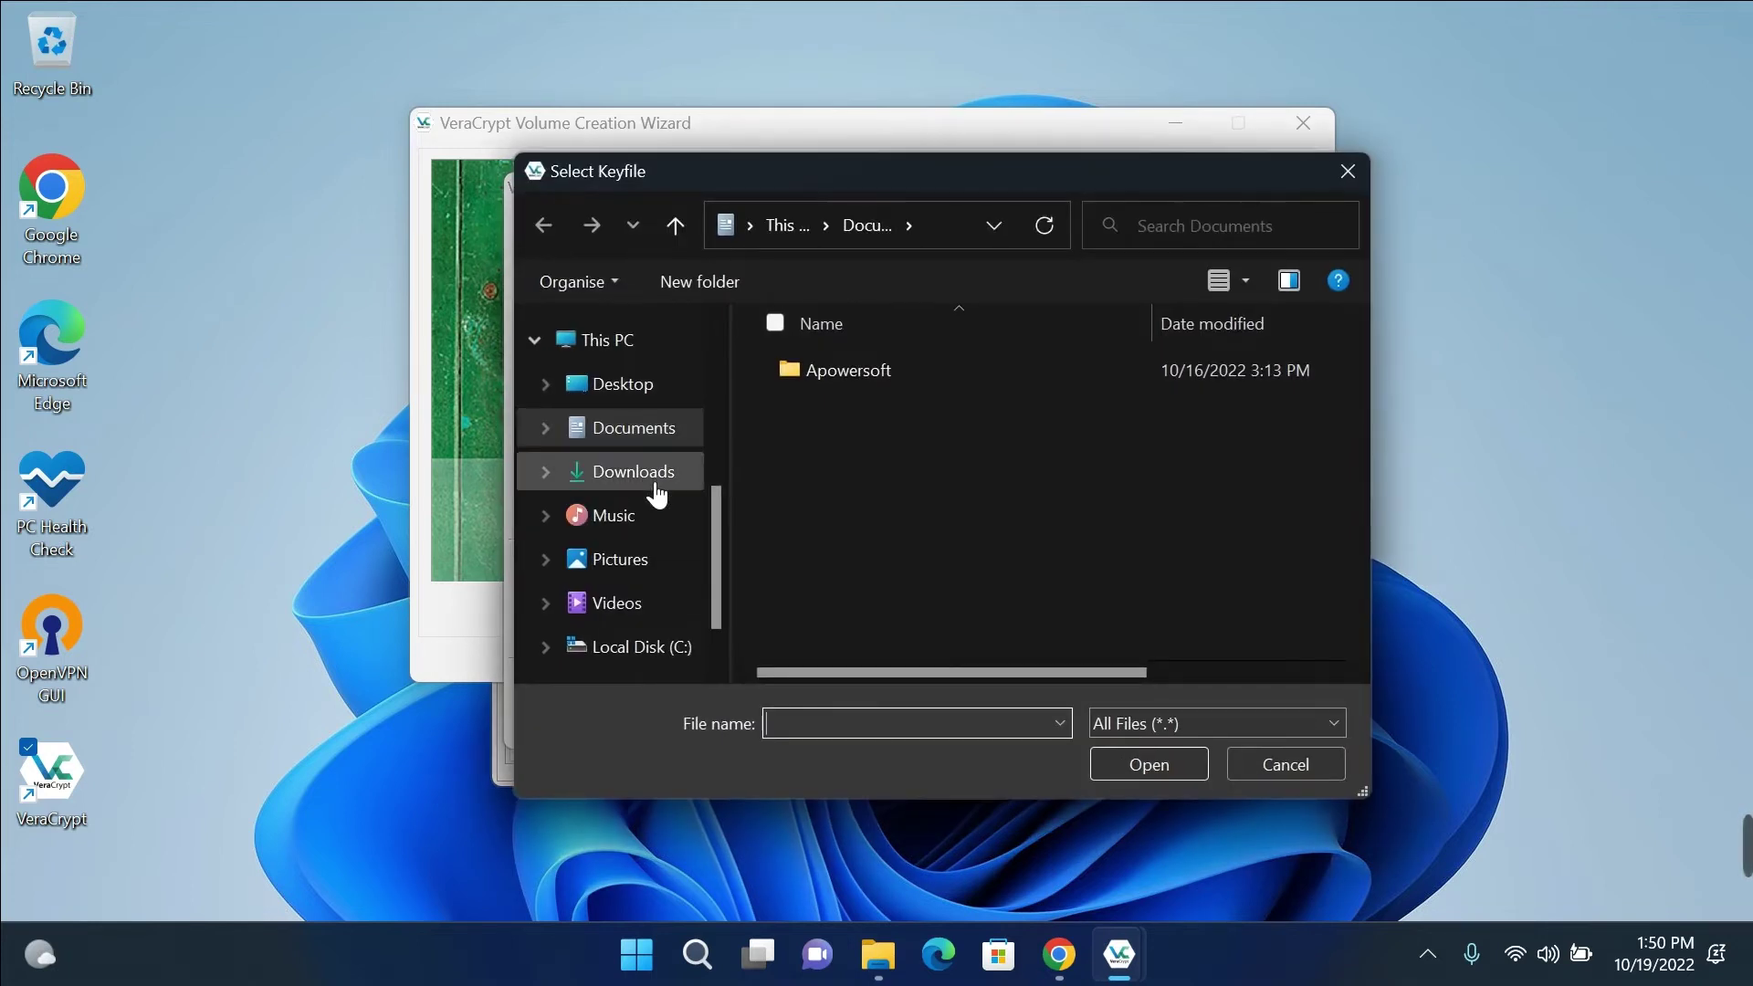
left_click(651, 561)
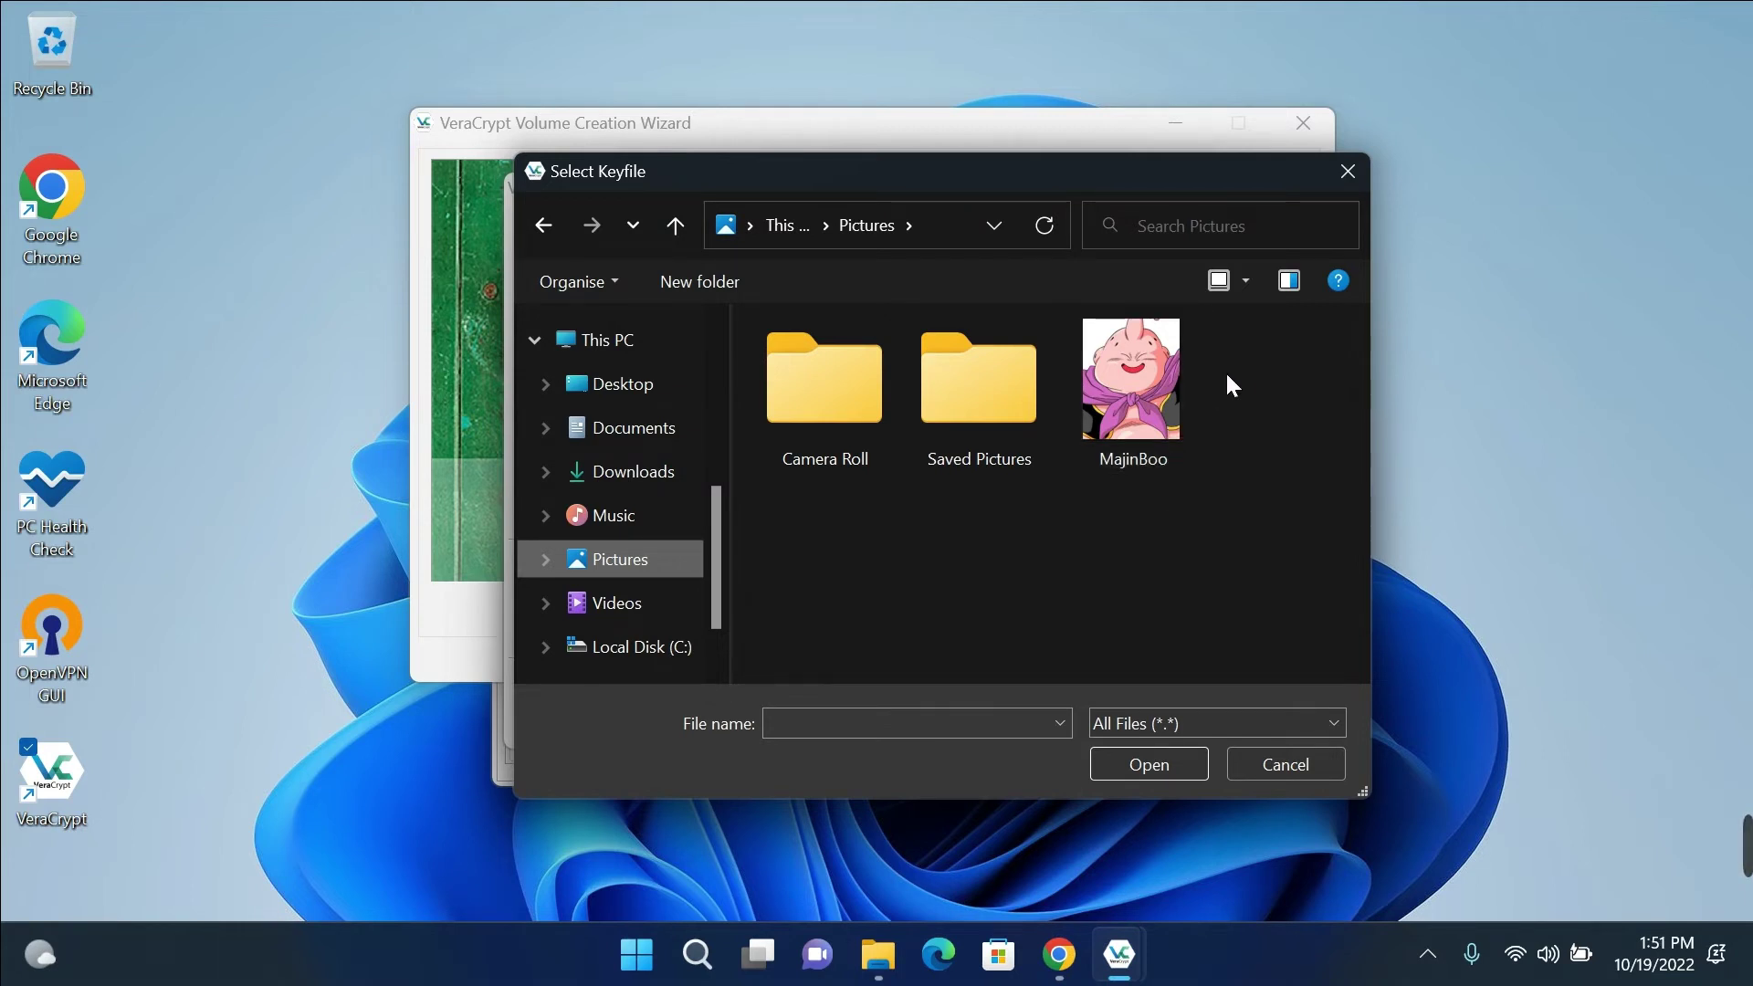
mouse_move(1183, 401)
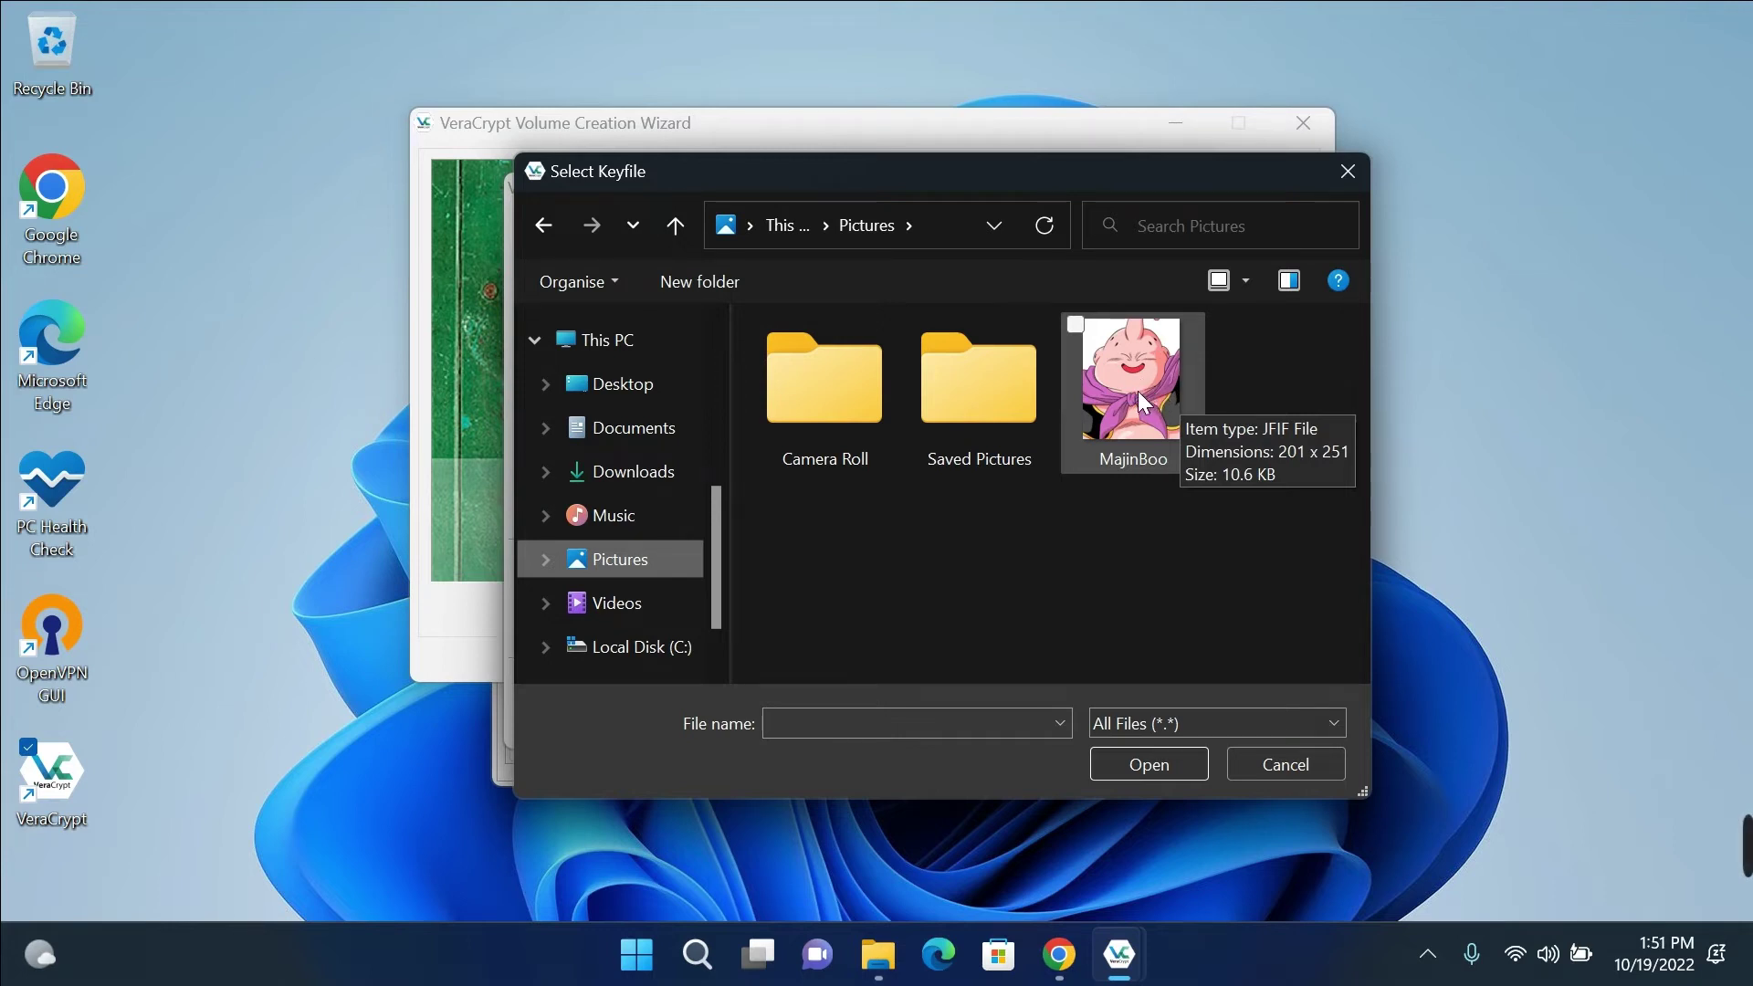
double_click(1137, 391)
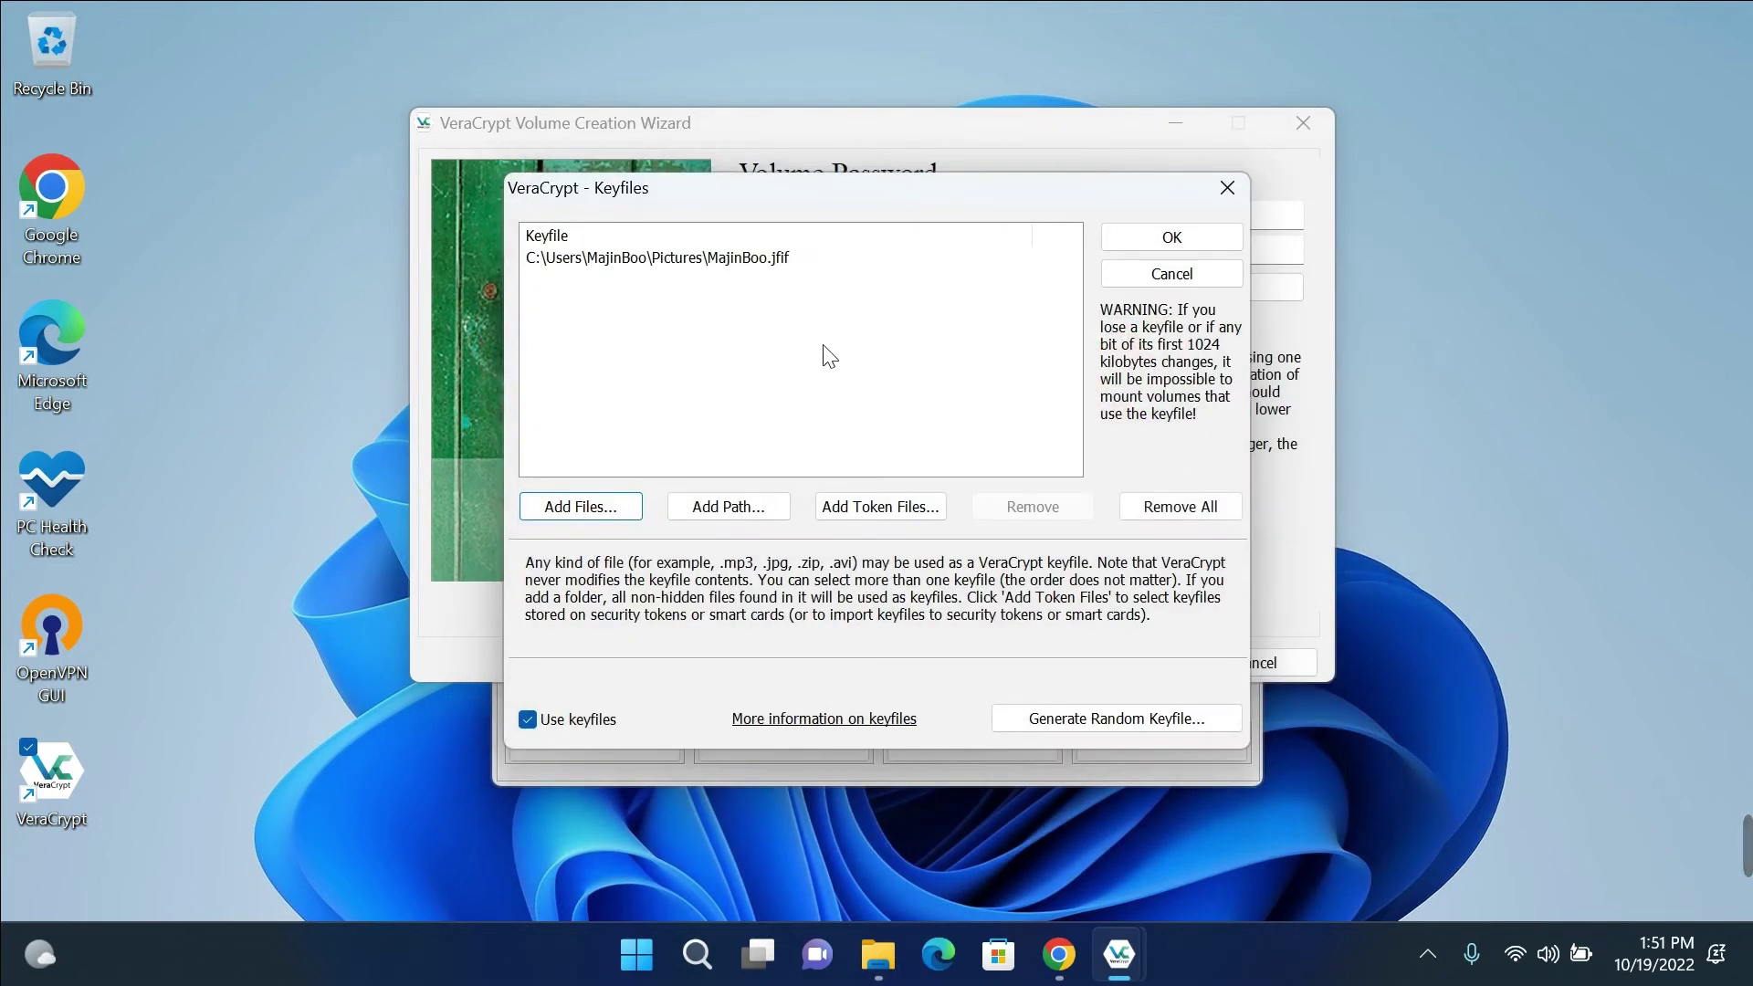
left_click(757, 264)
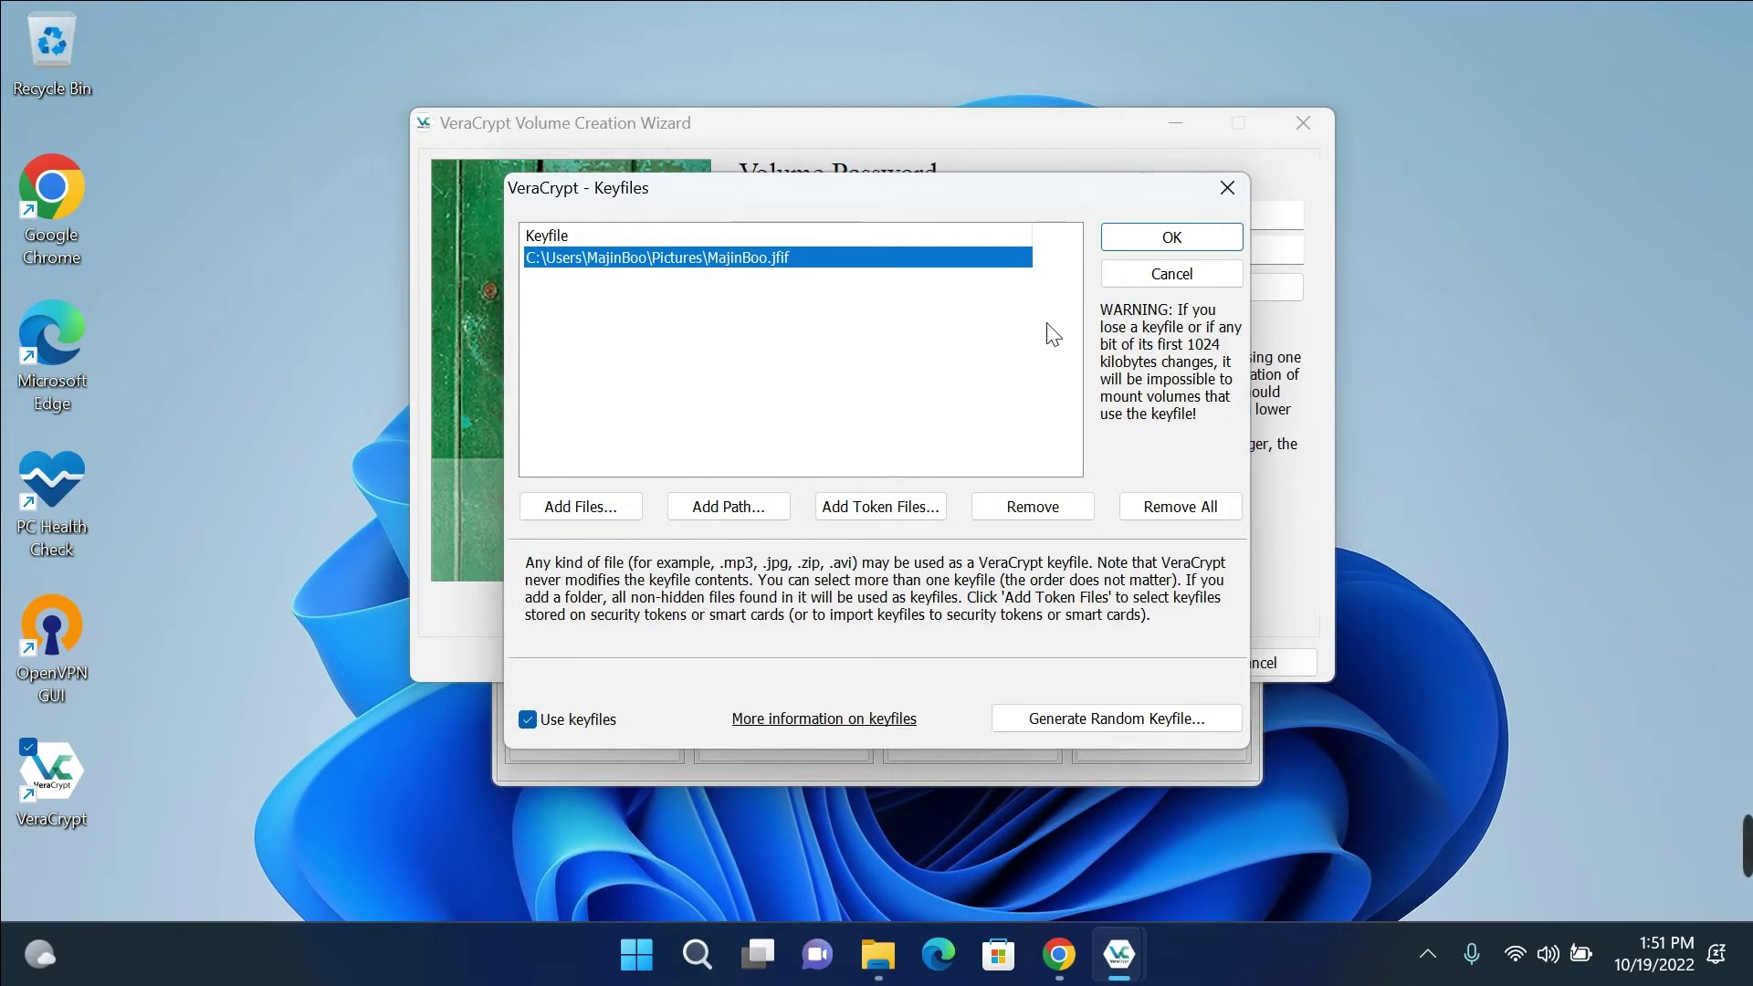
left_click(1113, 238)
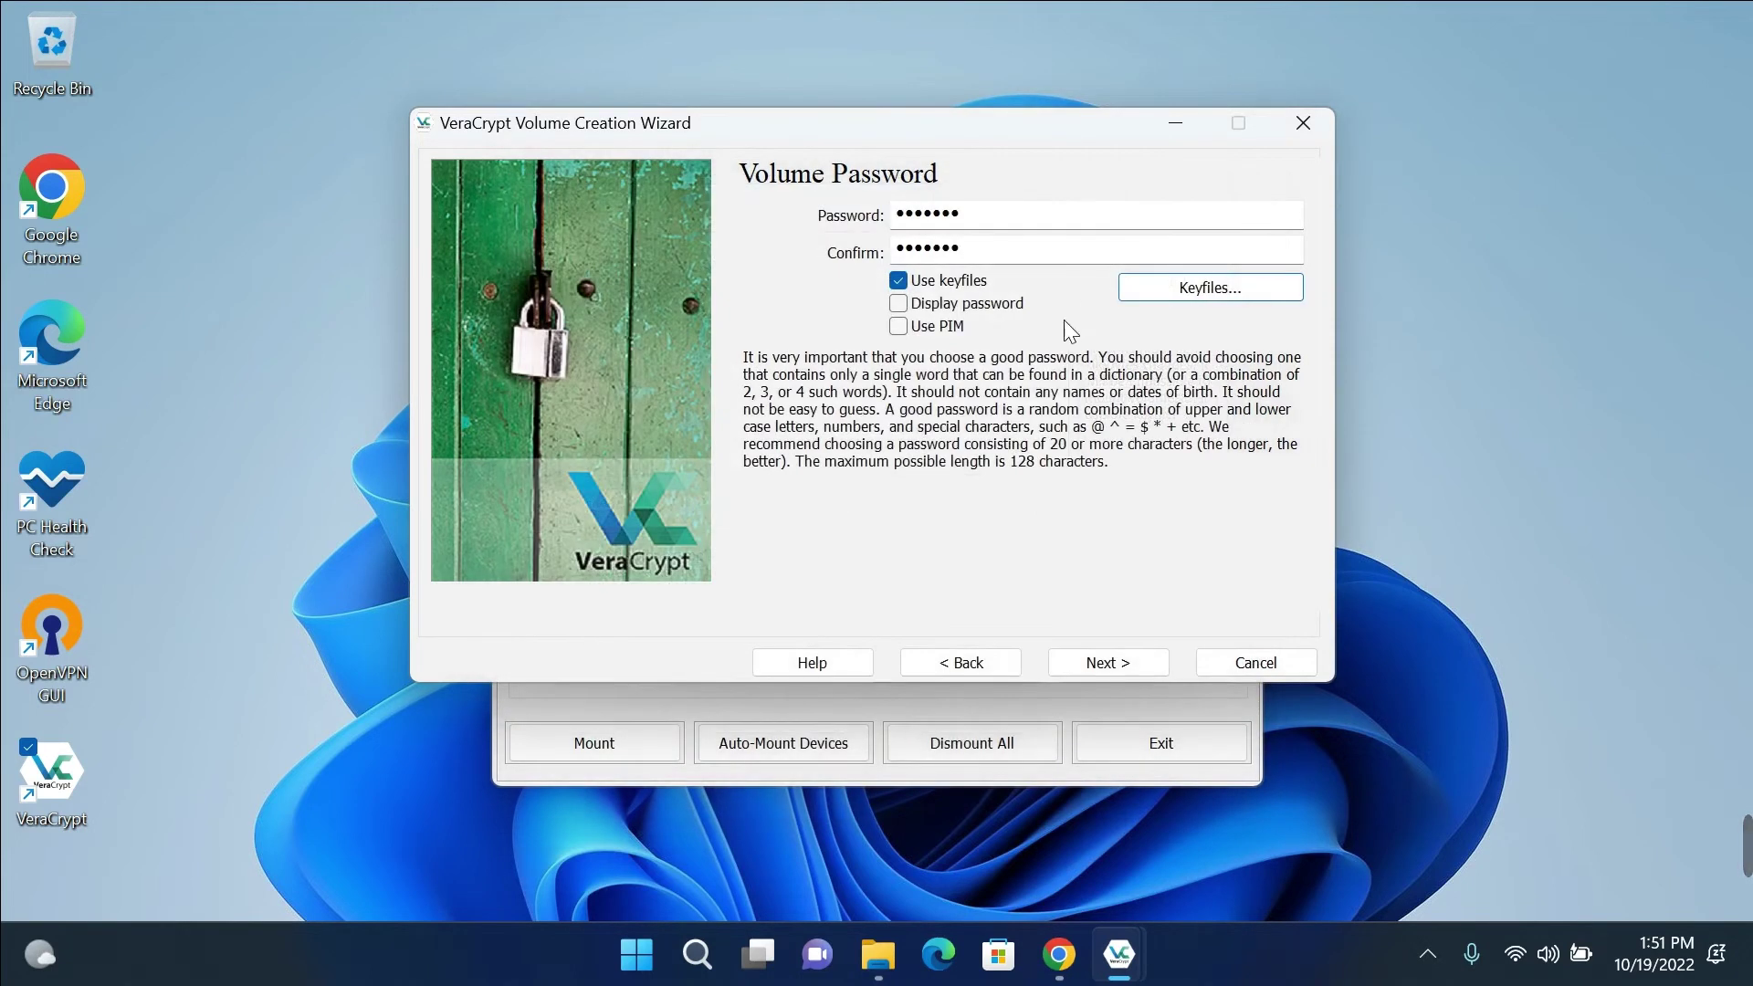
- Accept using a short password and choose Yes for storing files larger than 4 GiB
left_click(1118, 668)
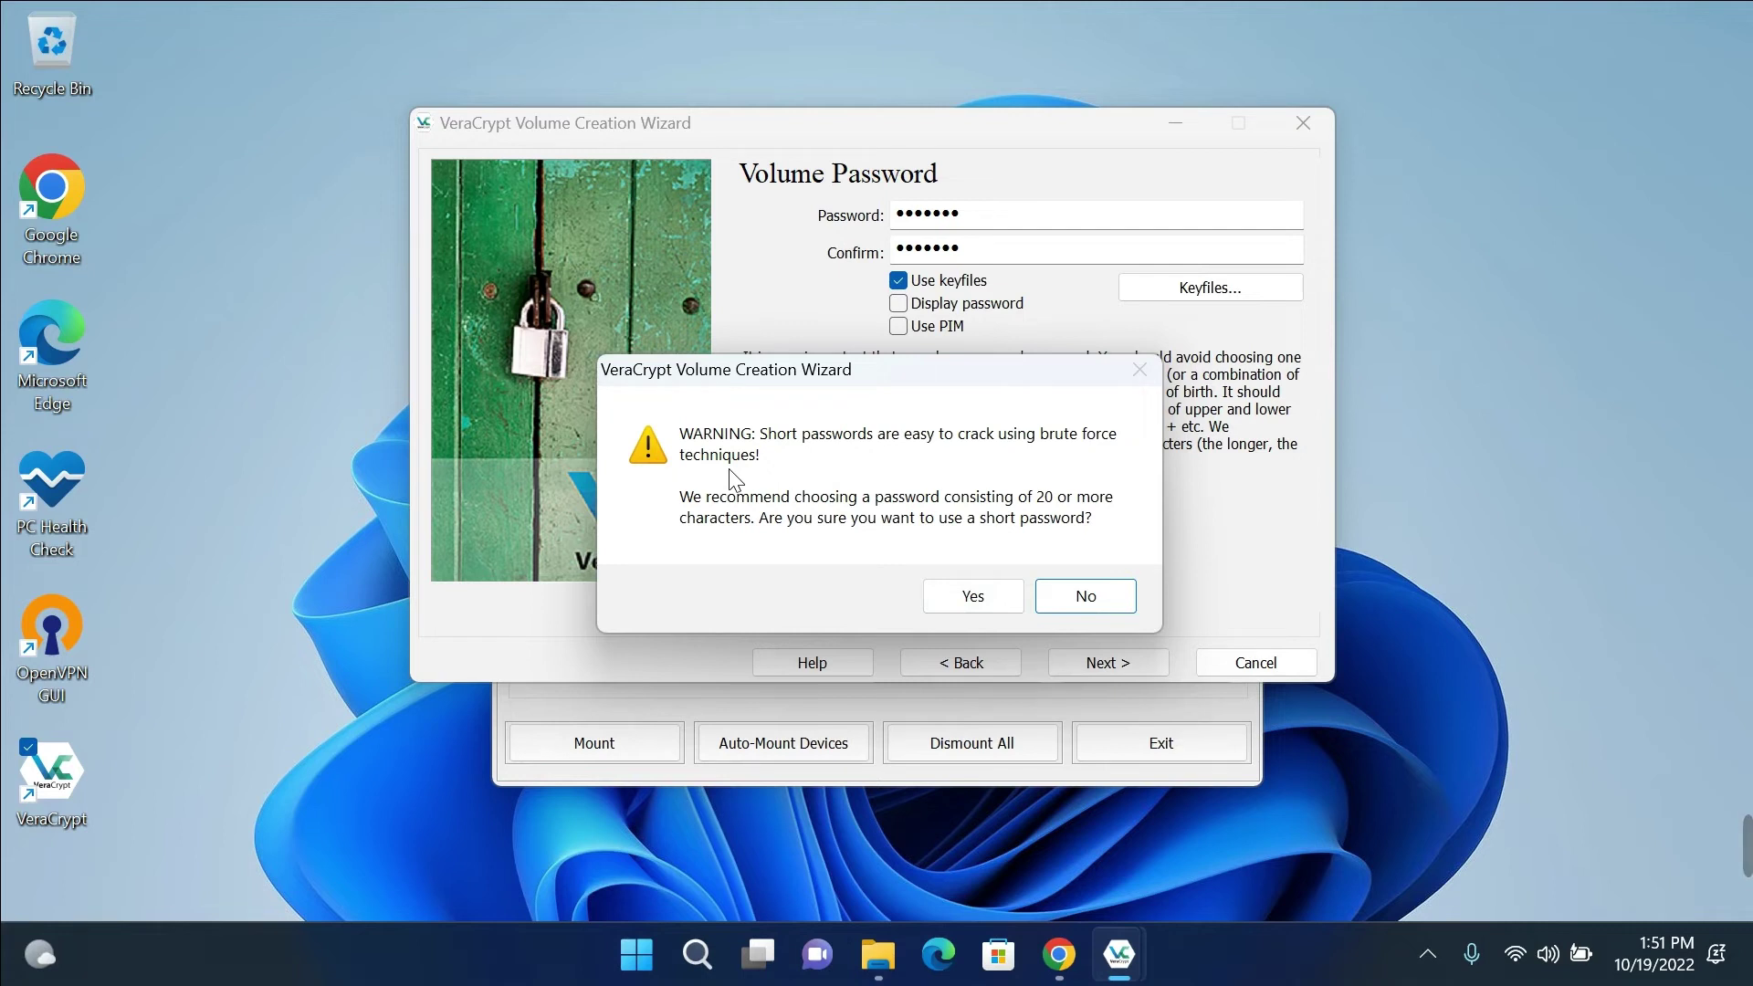
left_click(1004, 595)
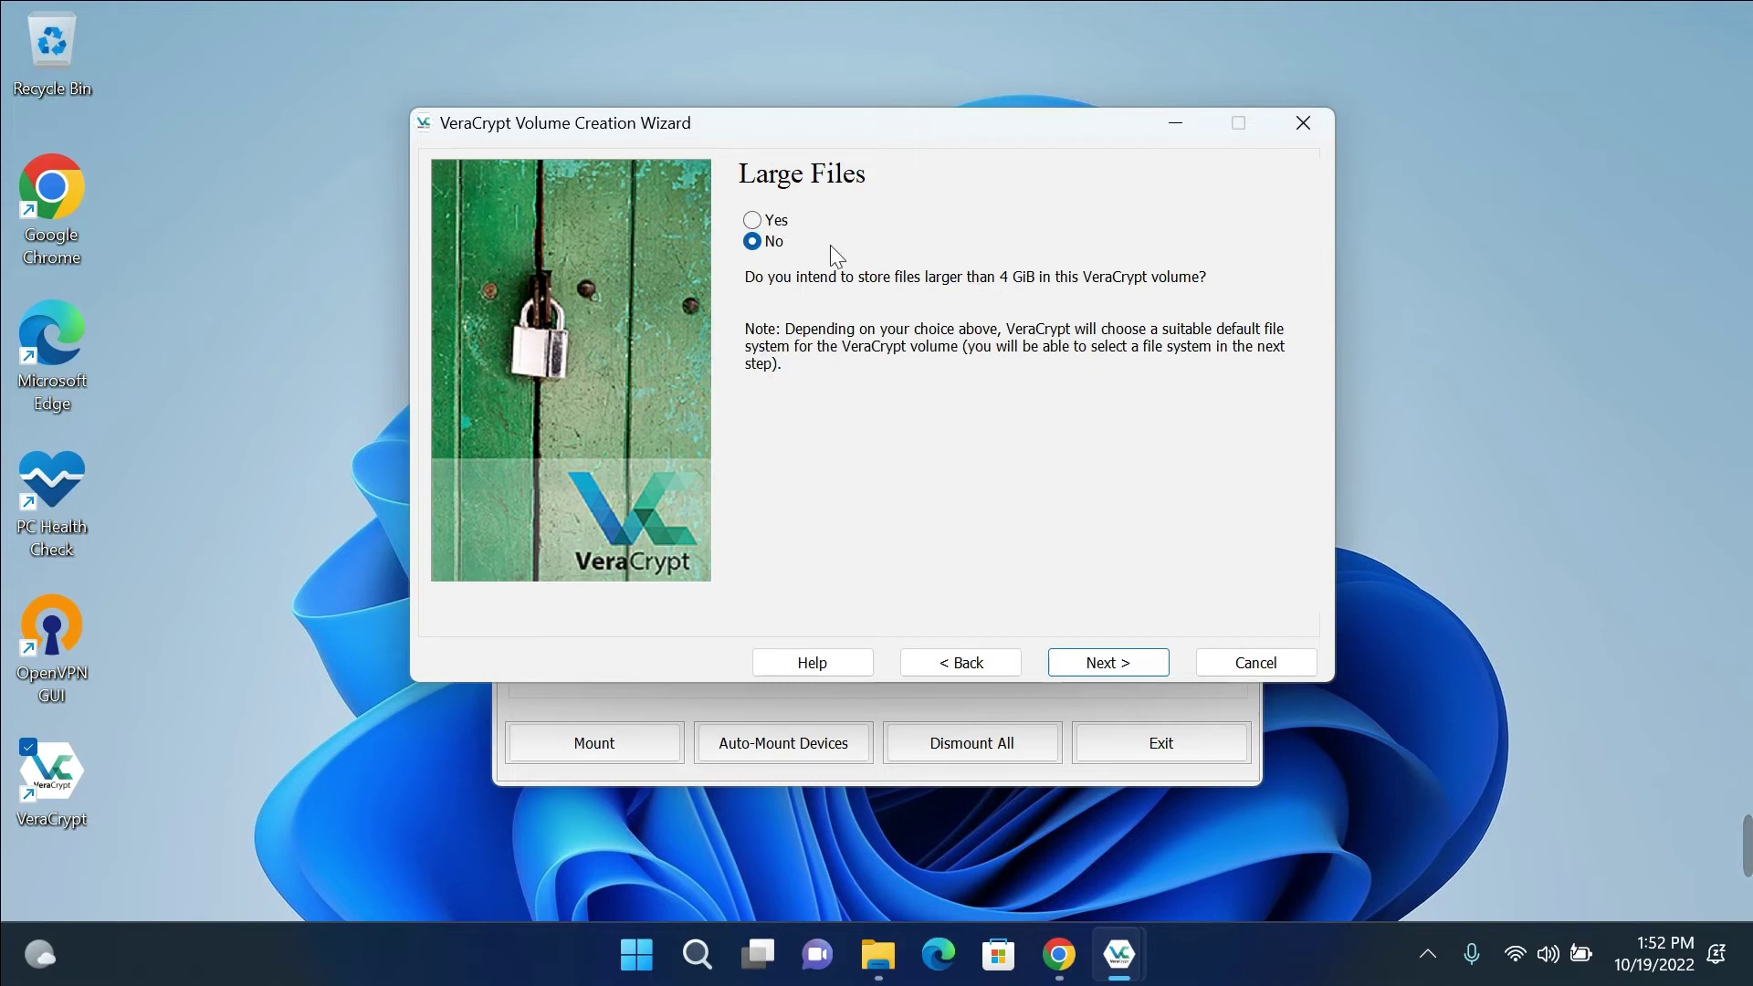
left_click(774, 221)
left_click(1141, 661)
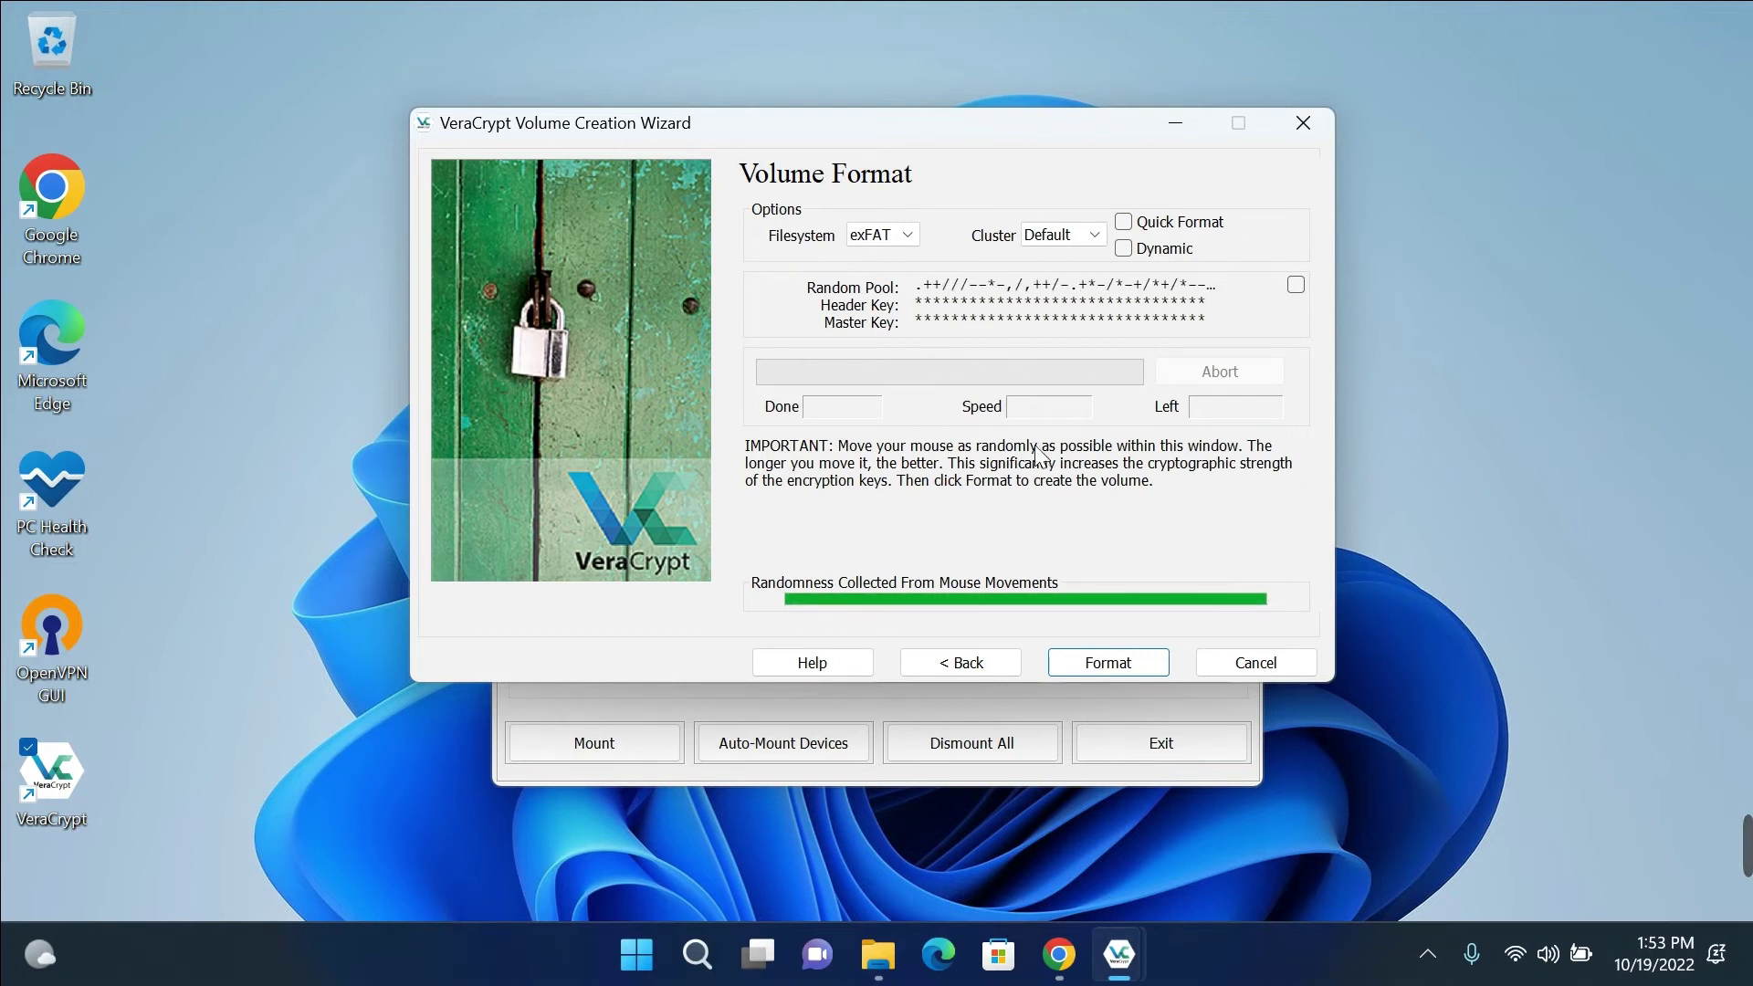
- Format the volume with the exFAT filesystem kept, and exit the creation wizard once it is created
left_click(910, 237)
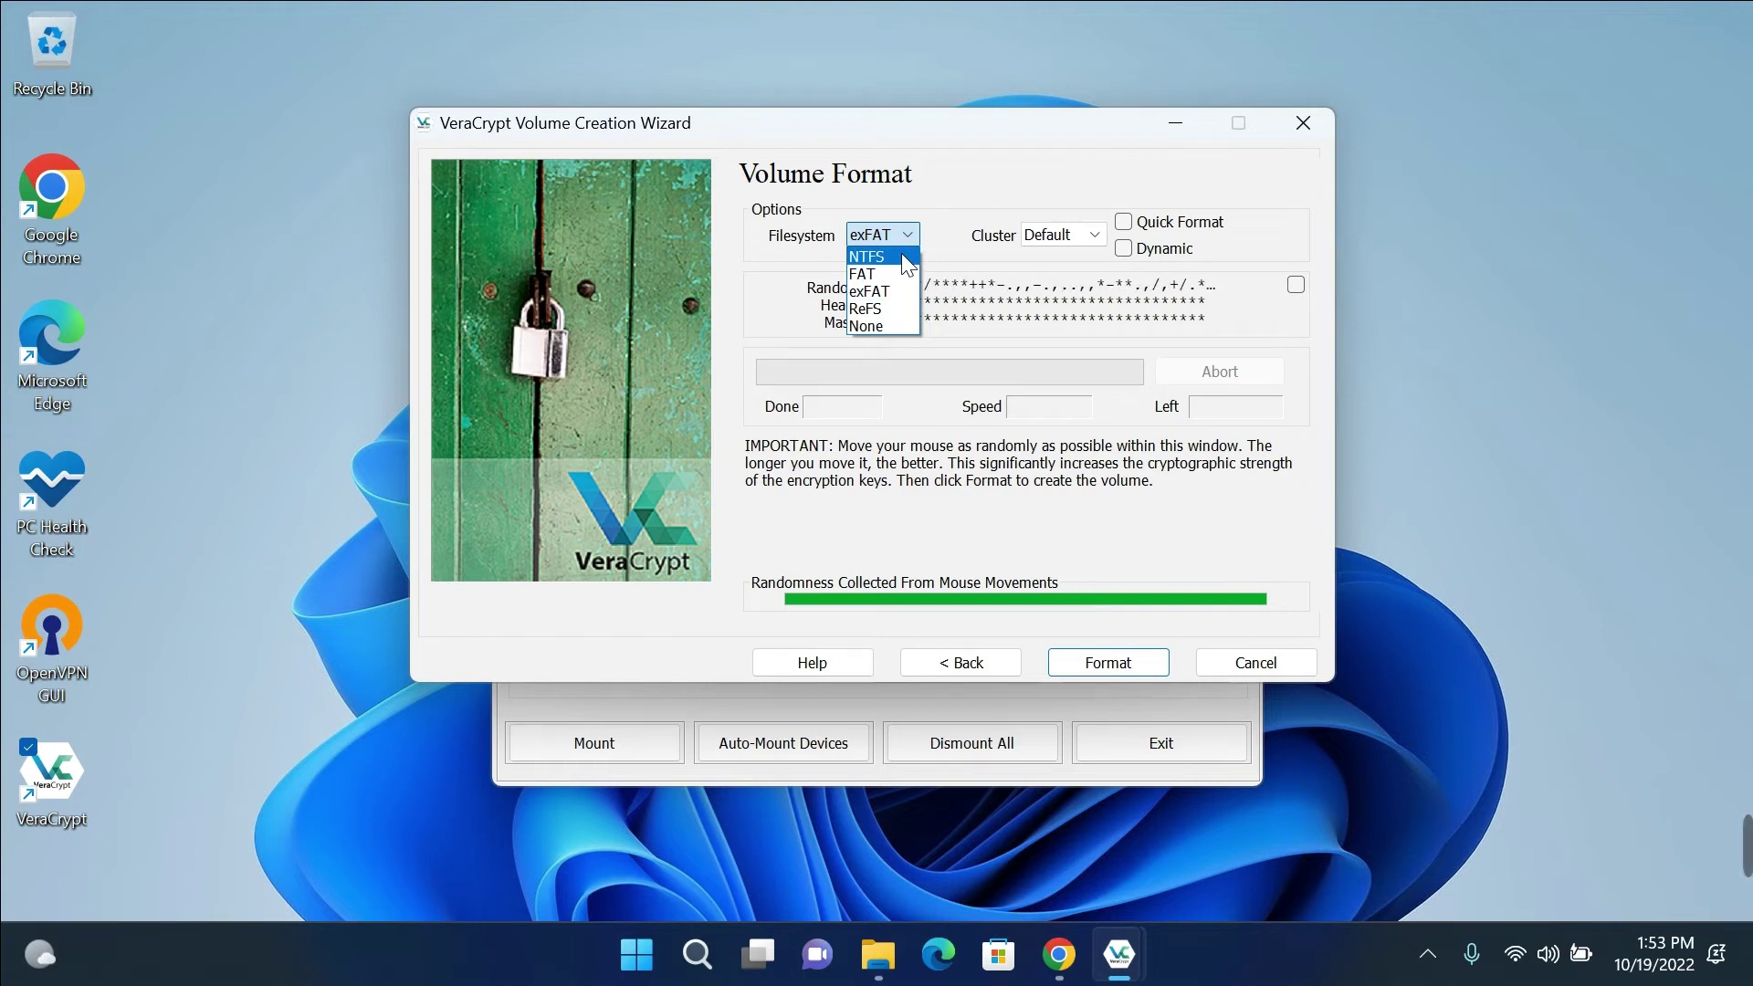
left_click(952, 265)
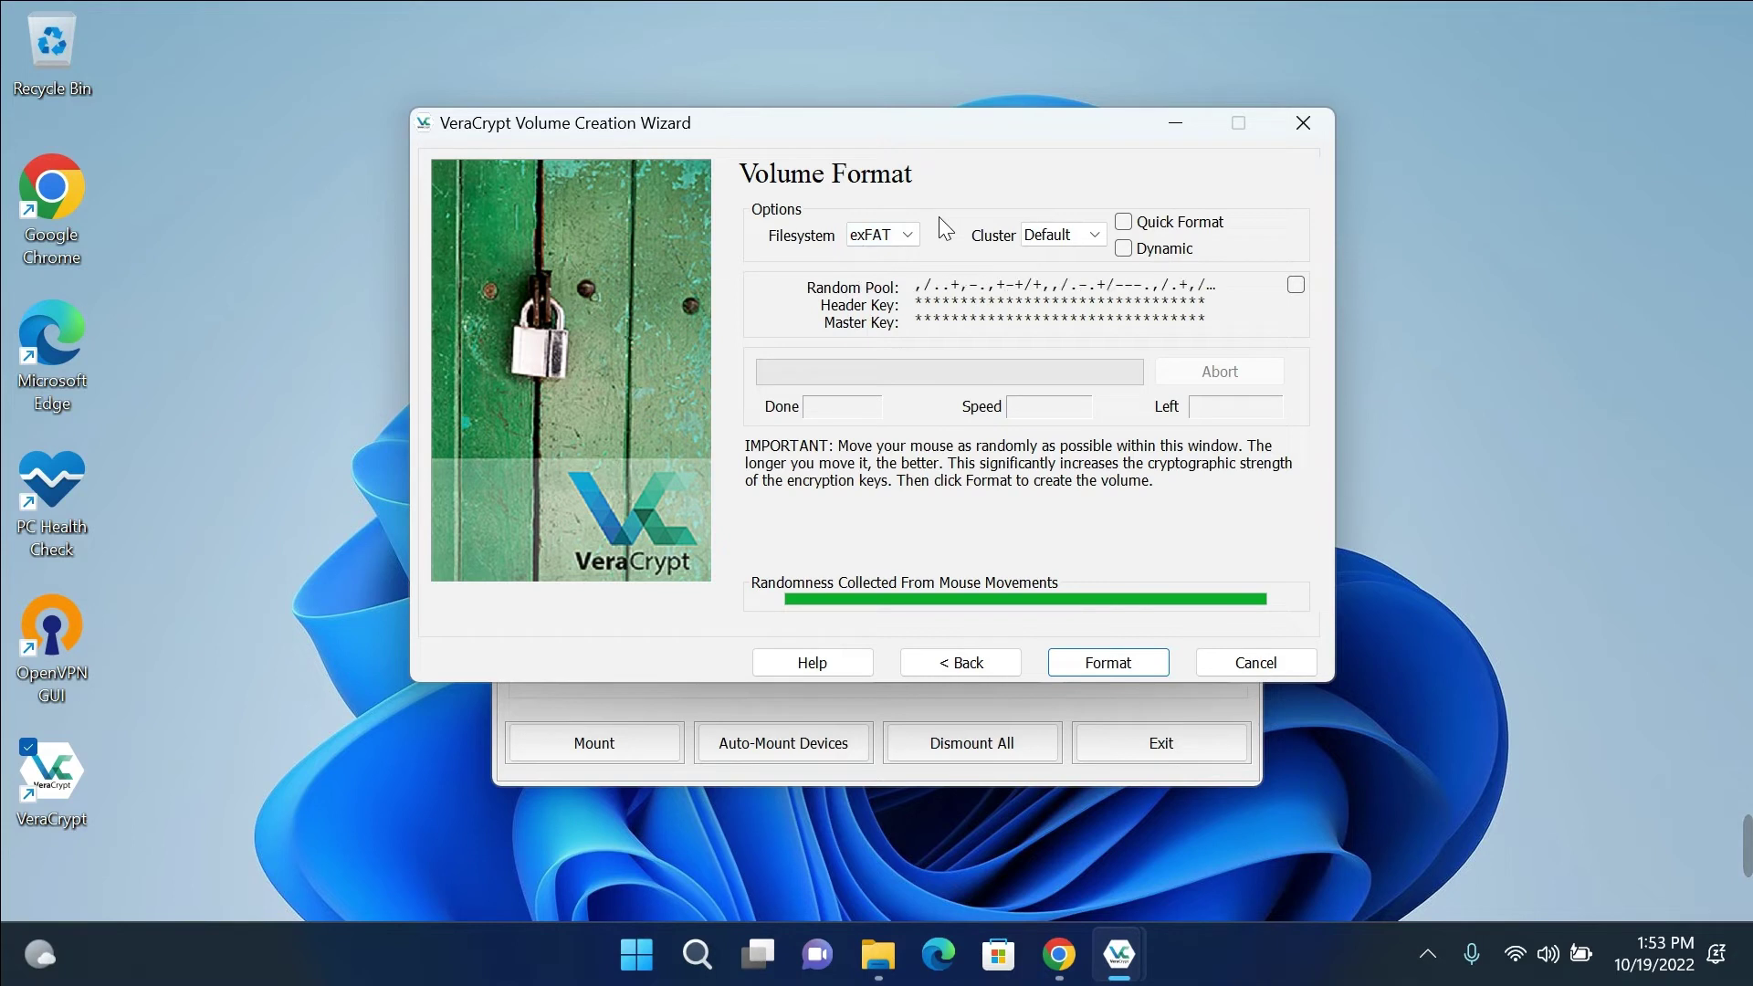
left_click(1114, 667)
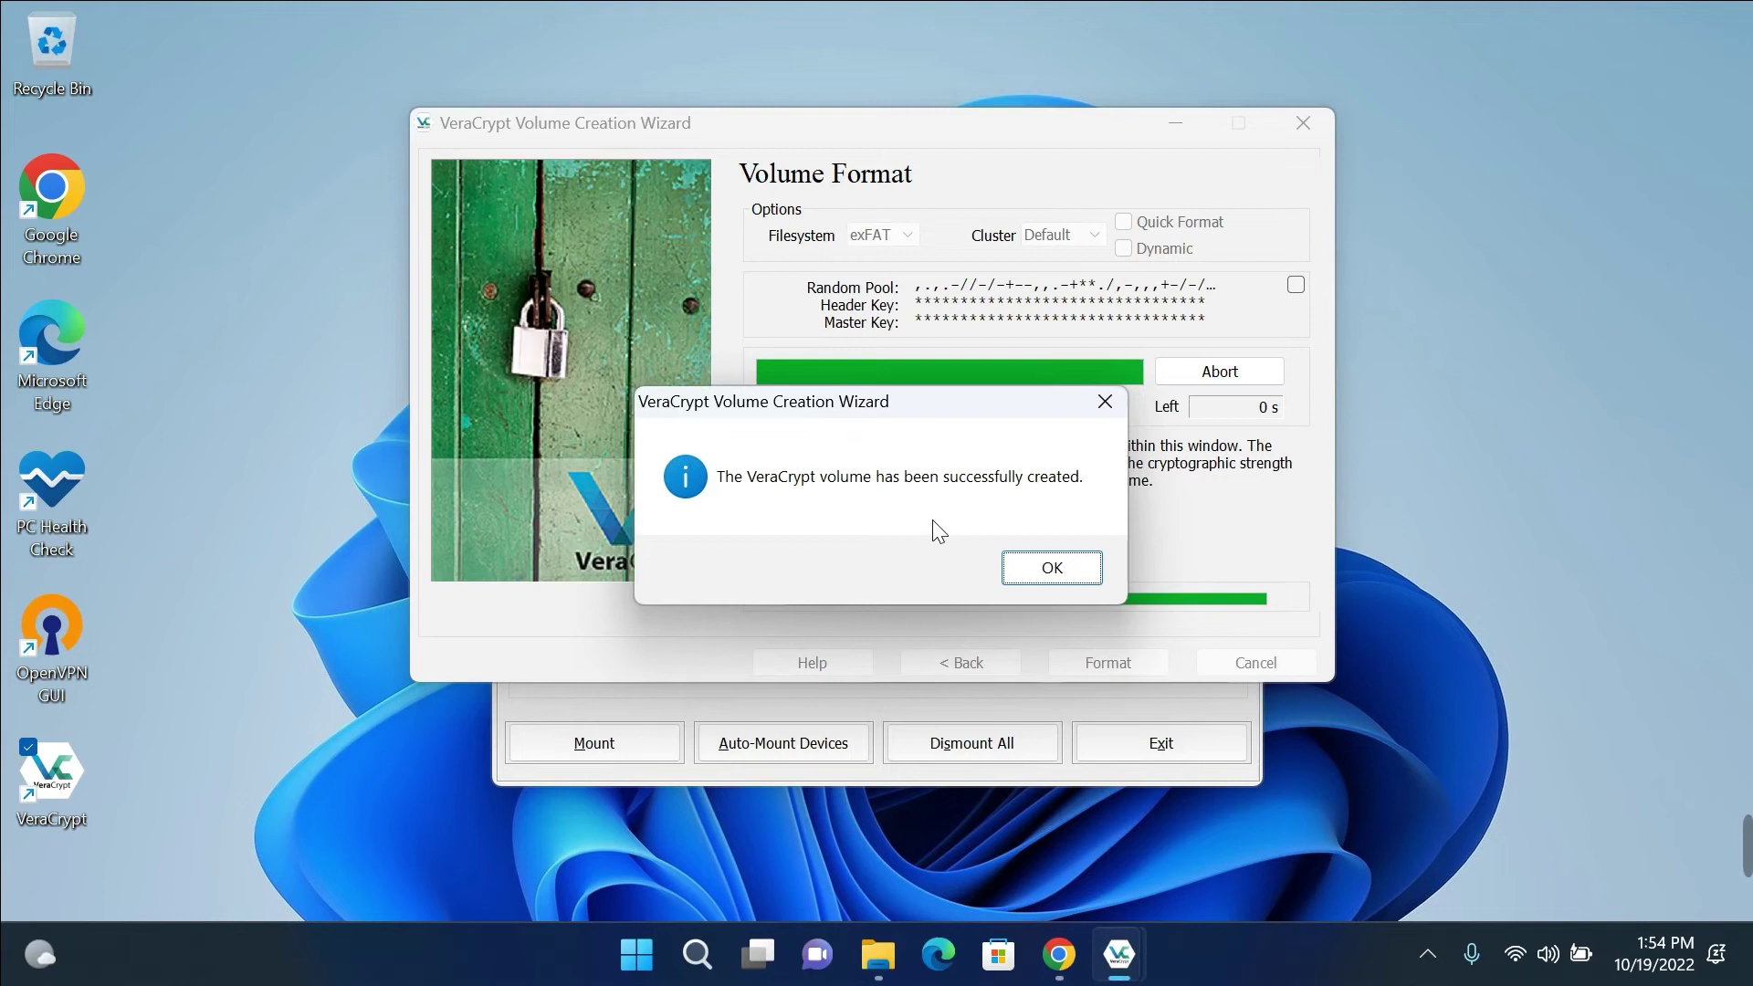
left_click(1041, 568)
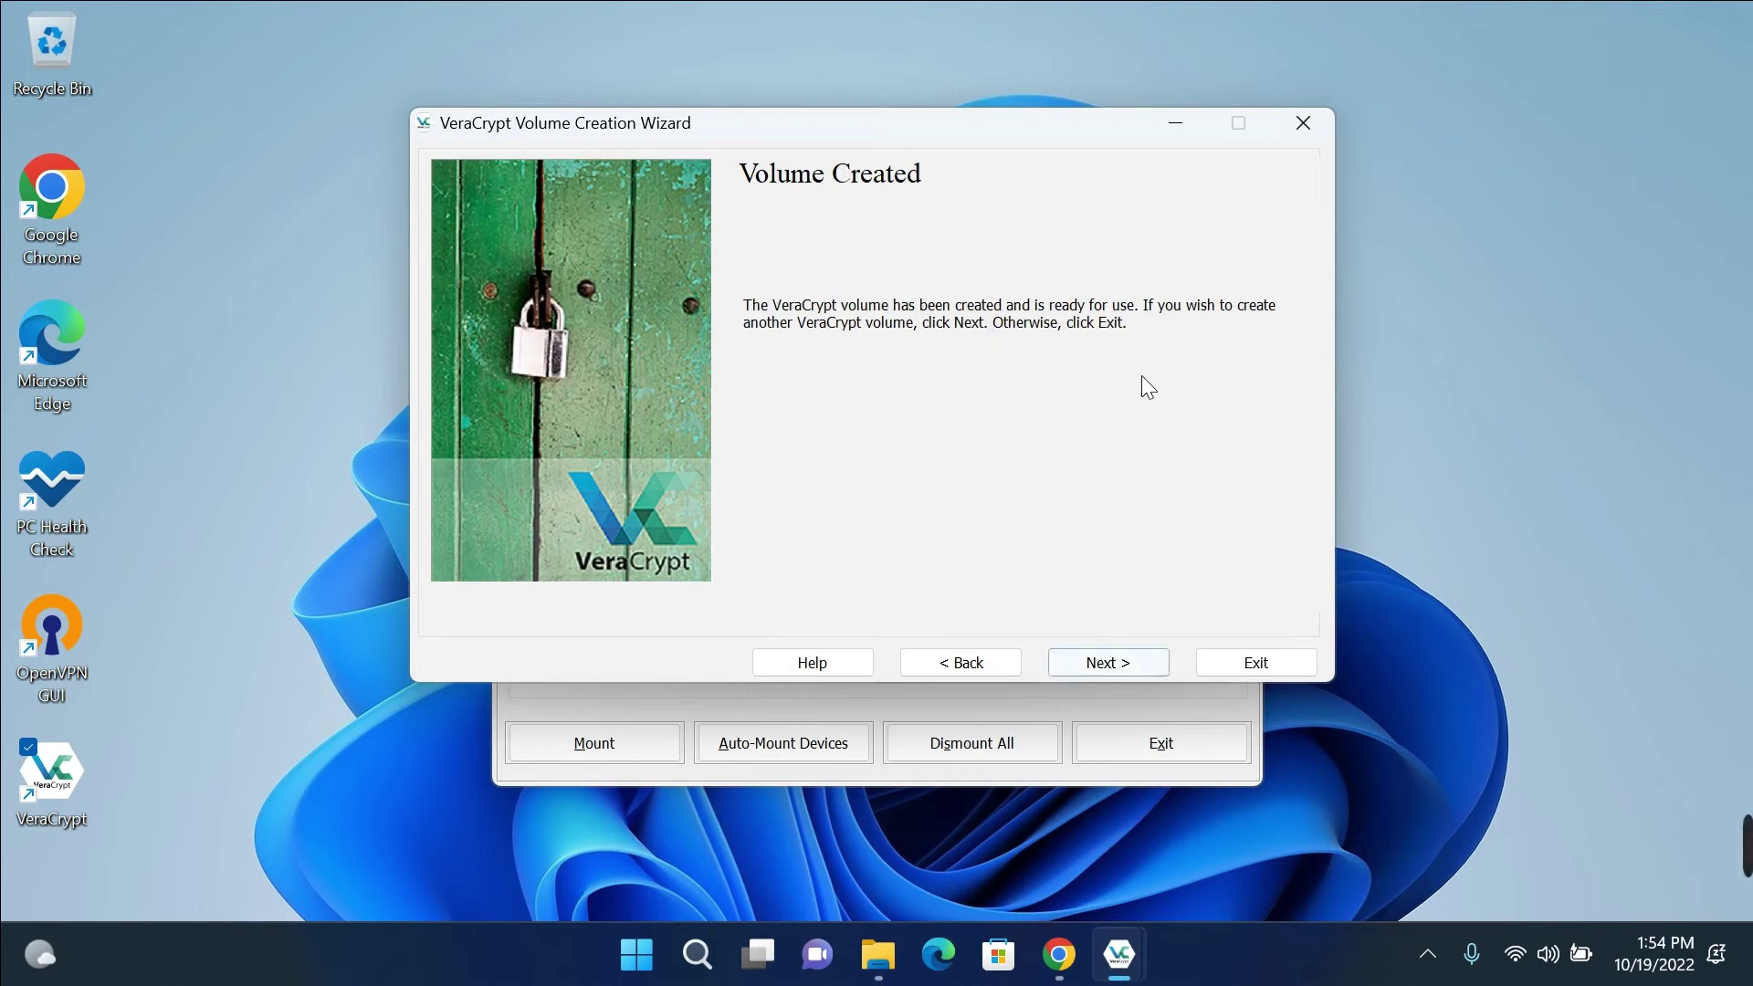
left_click(1289, 664)
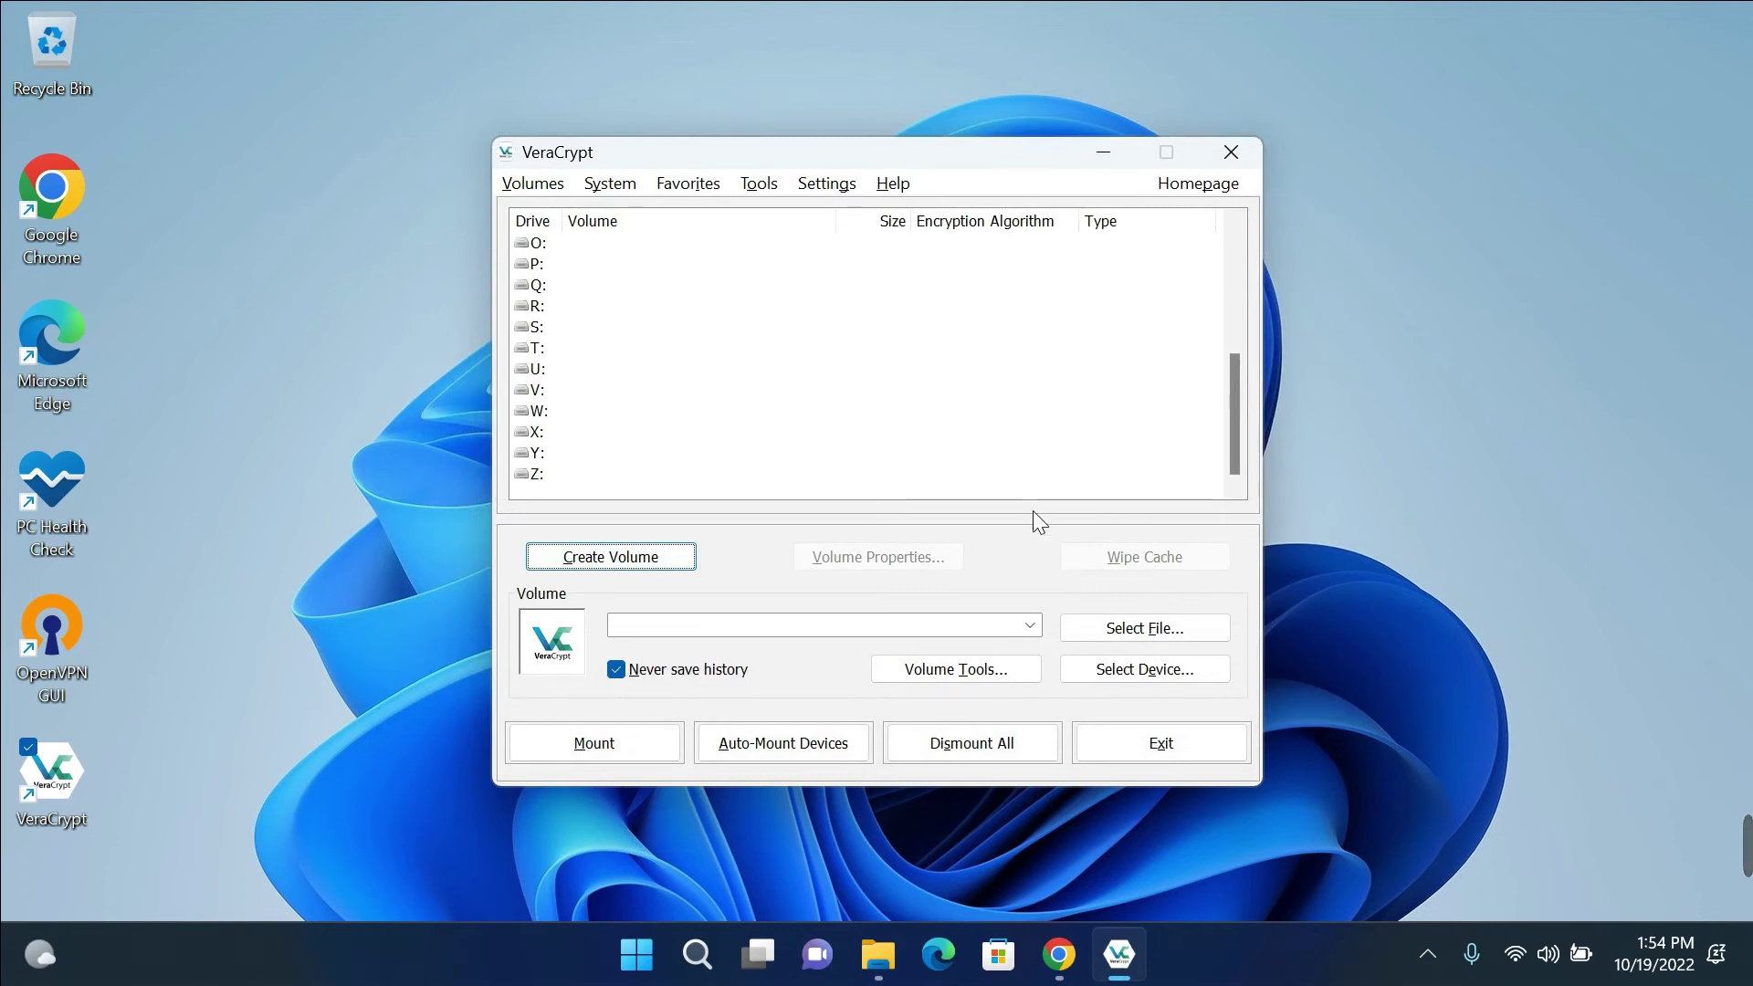
- Choose drive letter S: and select the BooWantHide container file from Documents as the volume
left_click(552, 329)
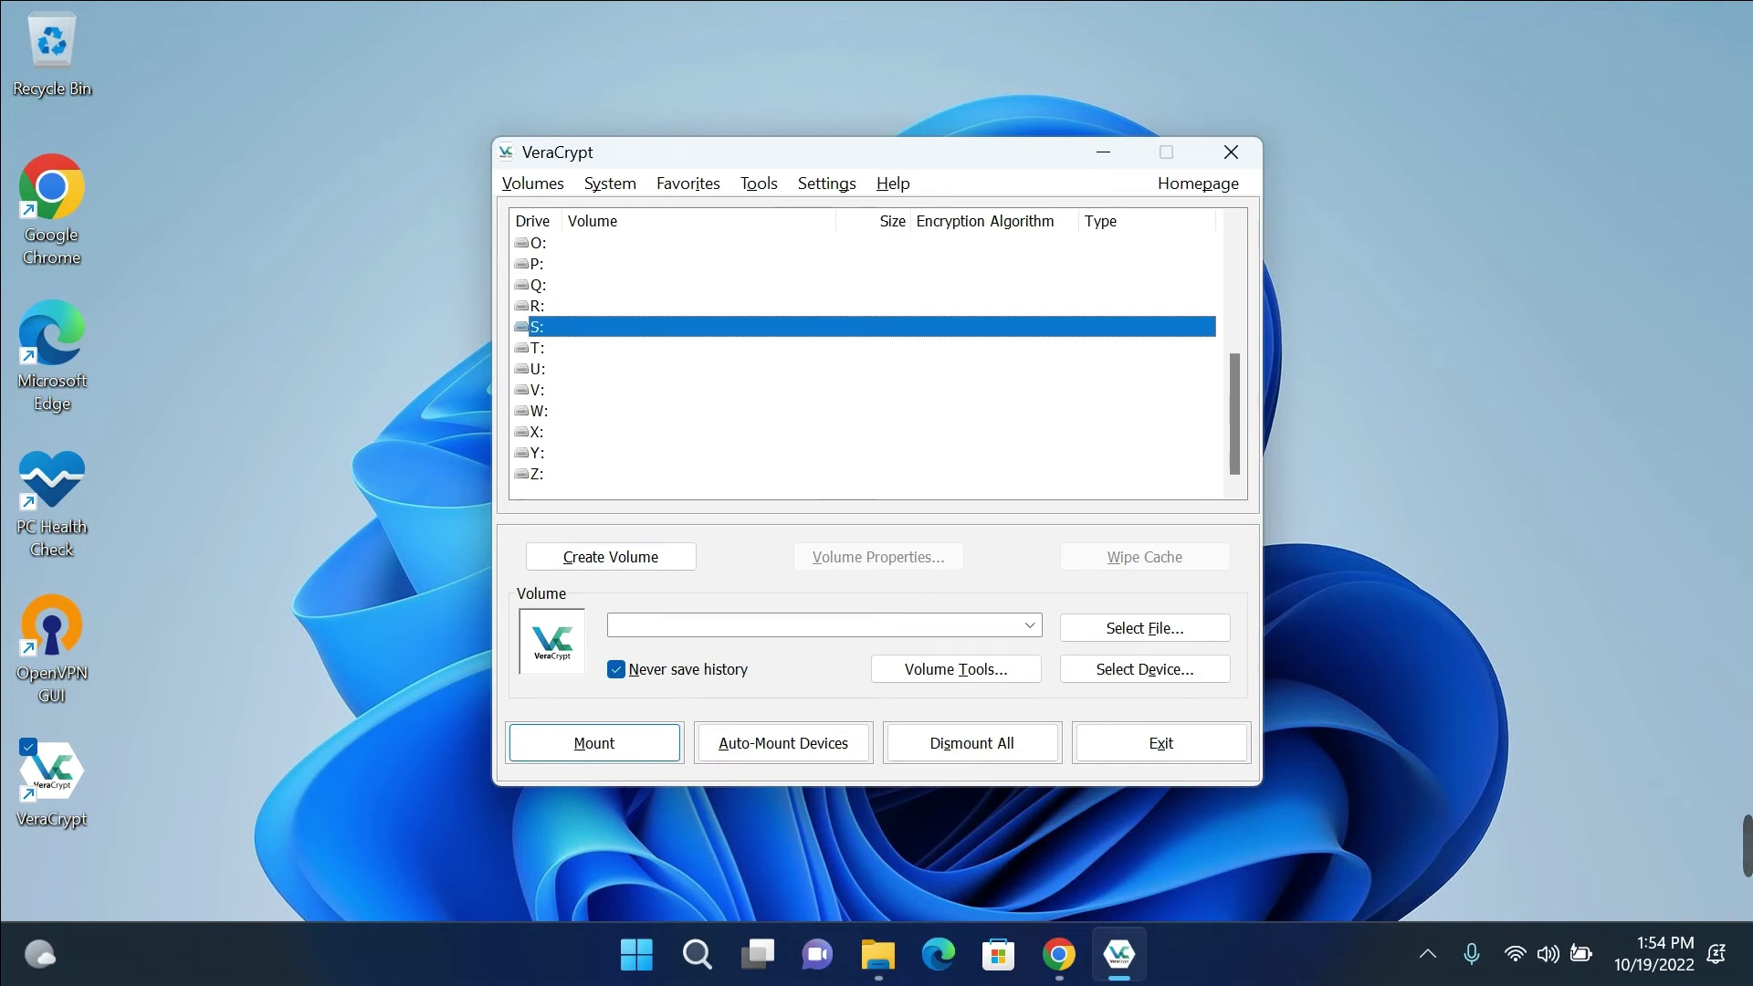
left_click(1115, 641)
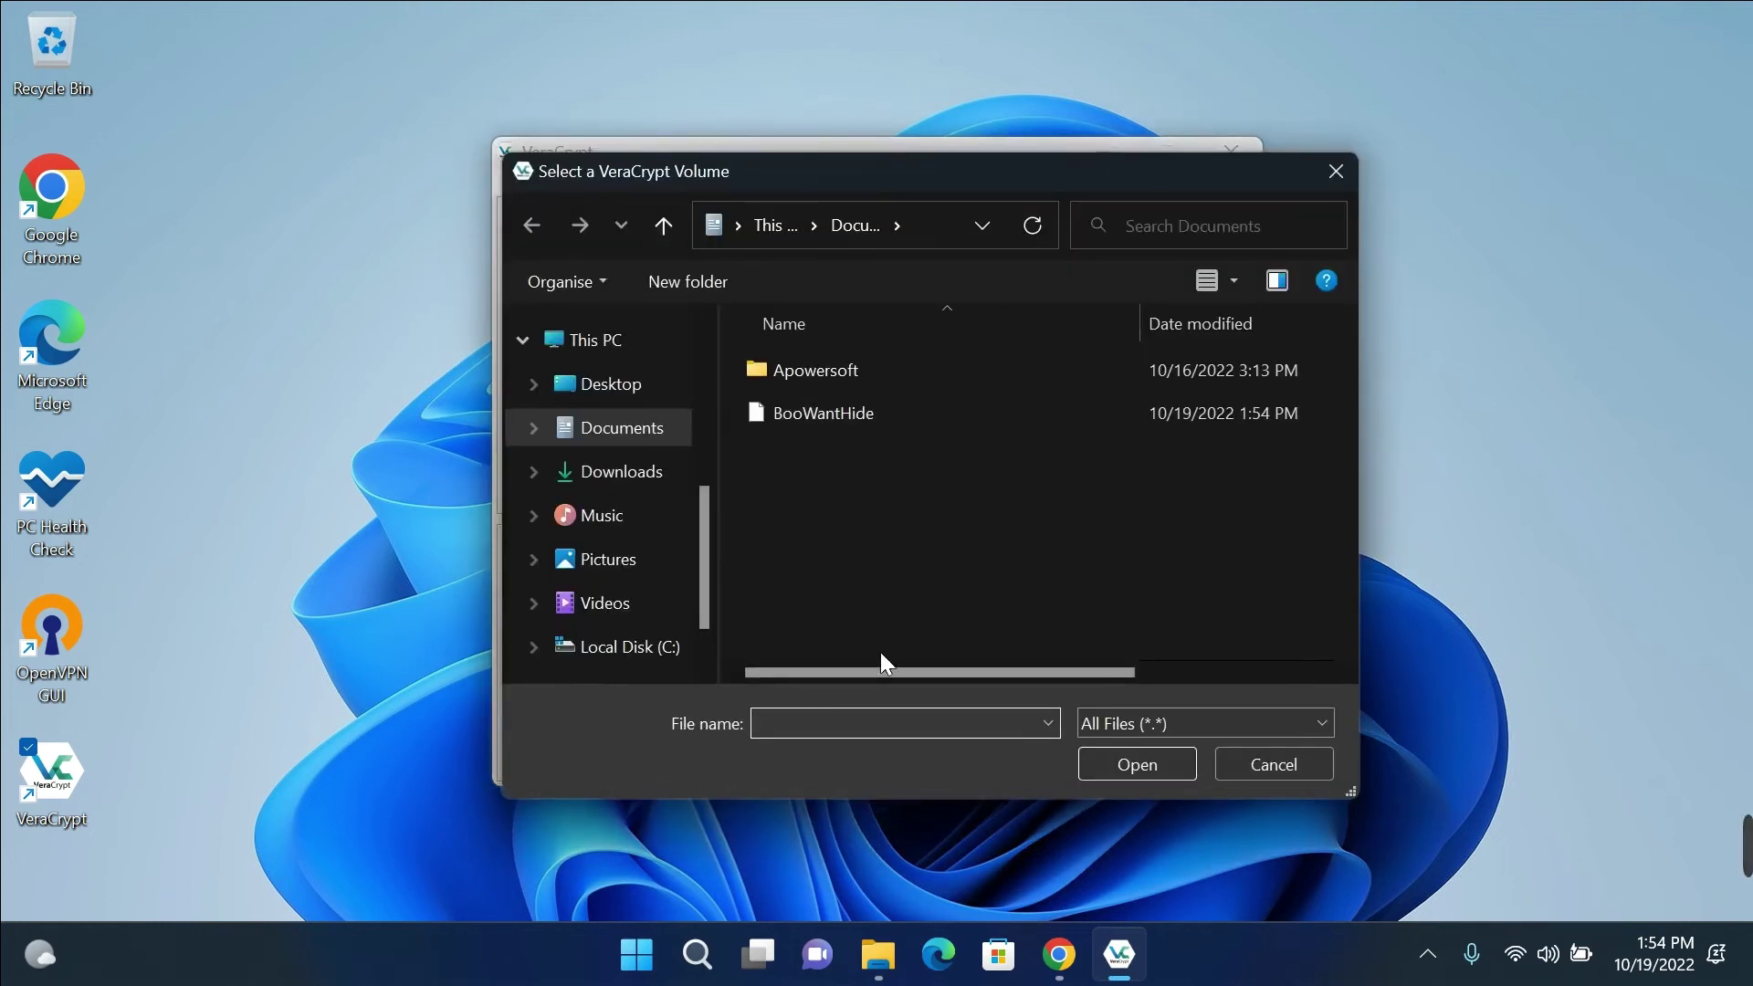
left_click_drag(891, 674, 1147, 674)
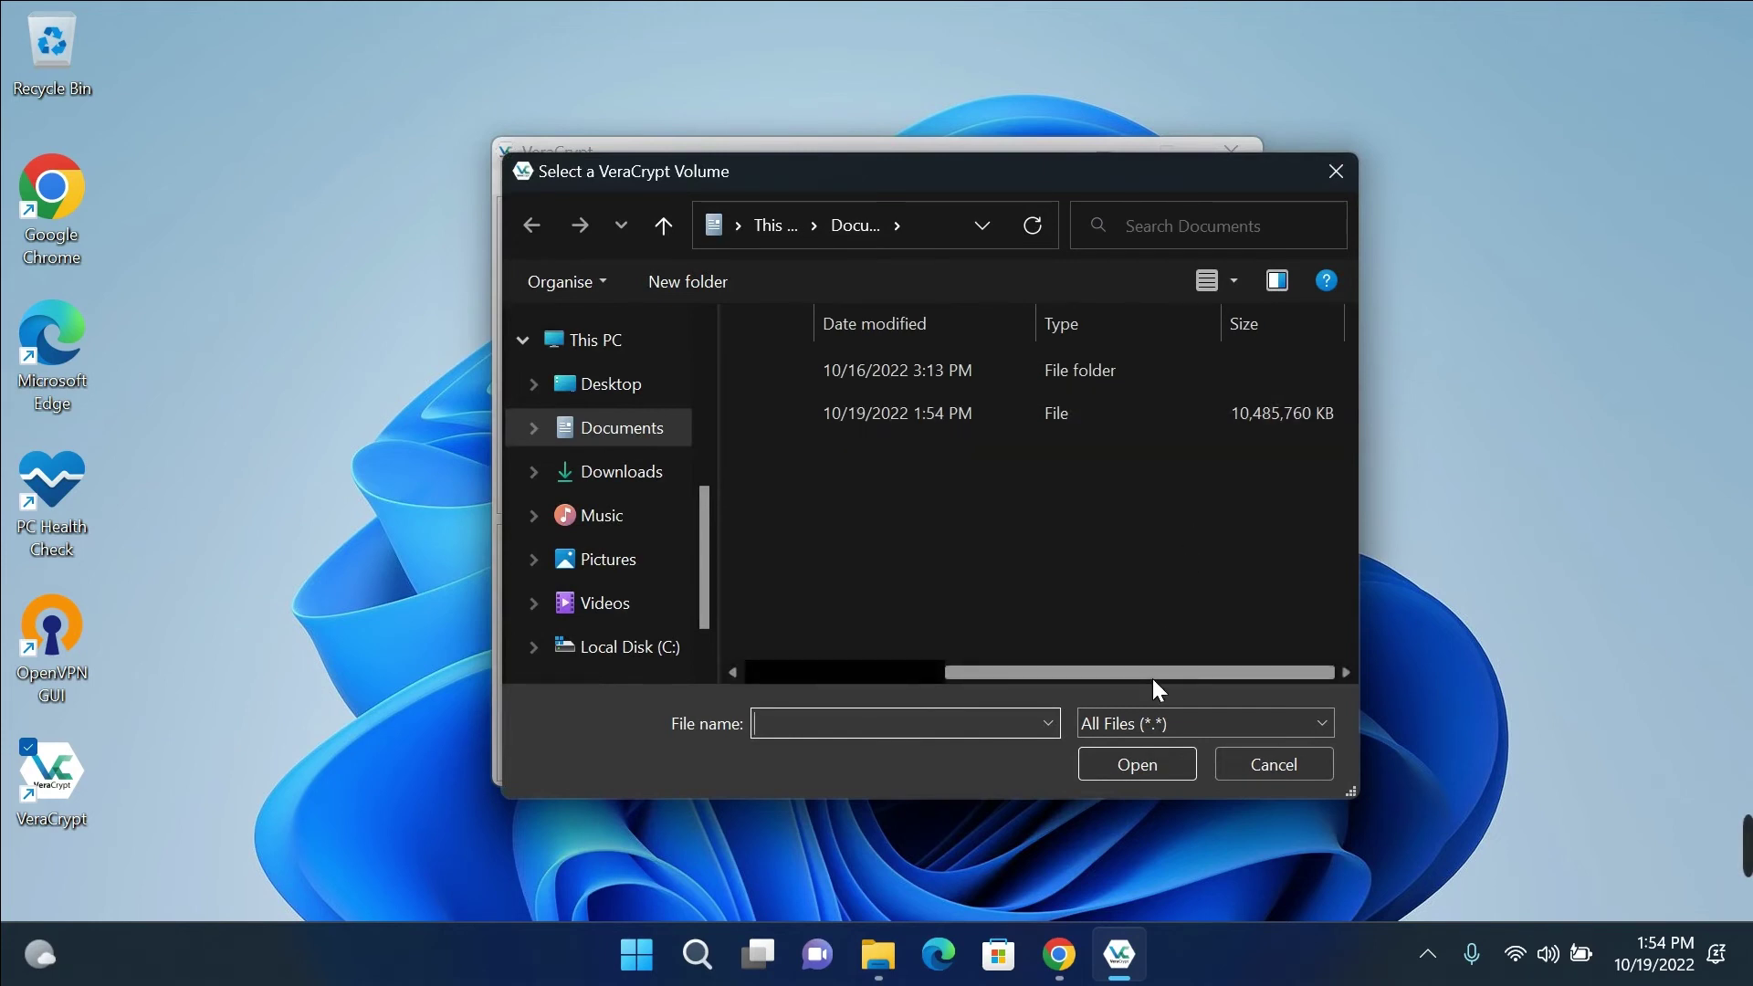
left_click_drag(1156, 673, 954, 672)
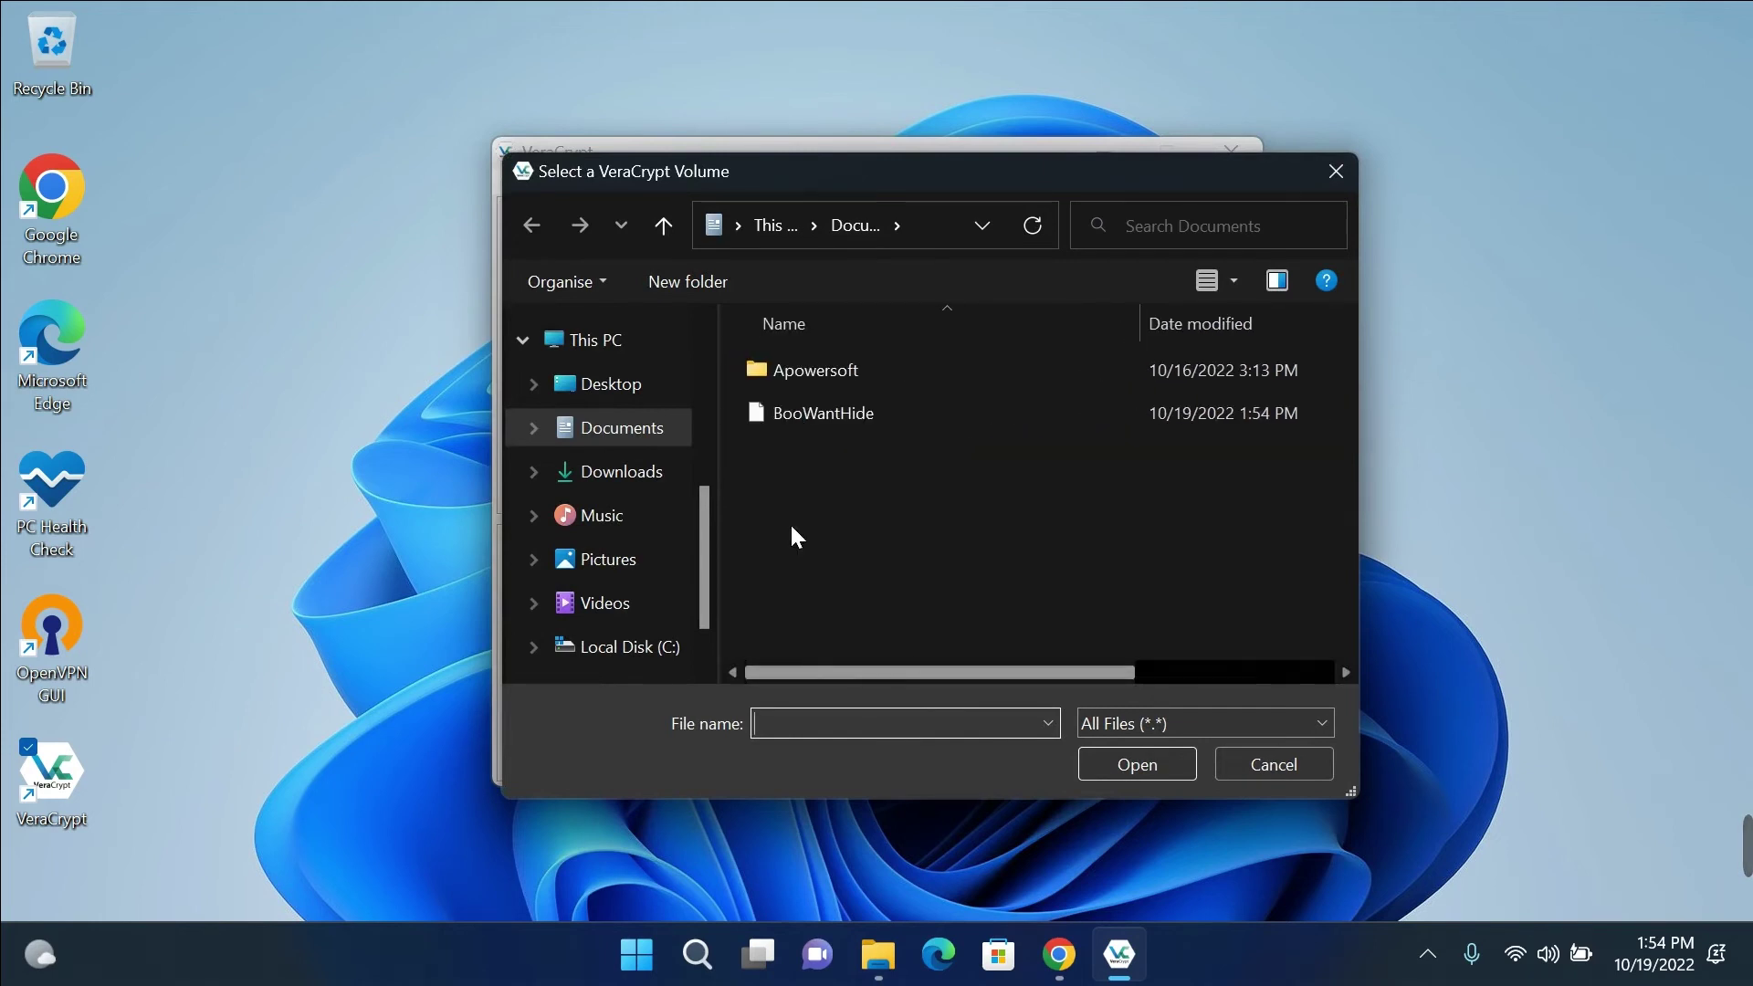
double_click(782, 416)
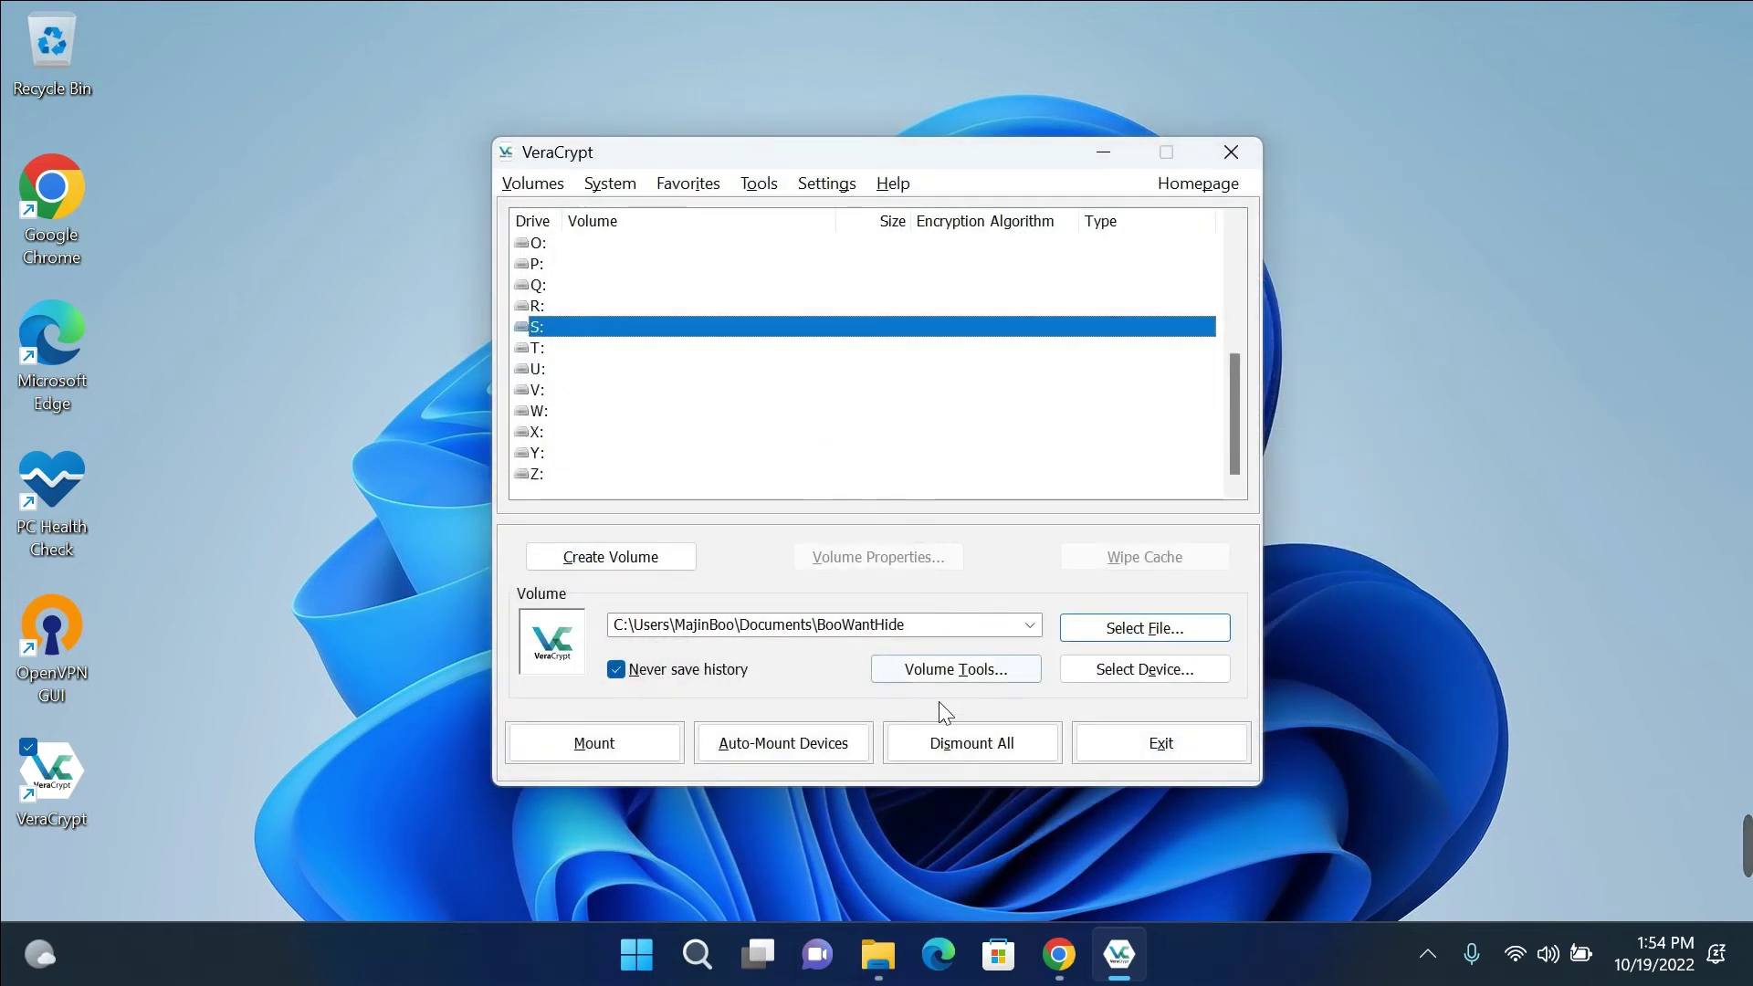
left_click(596, 747)
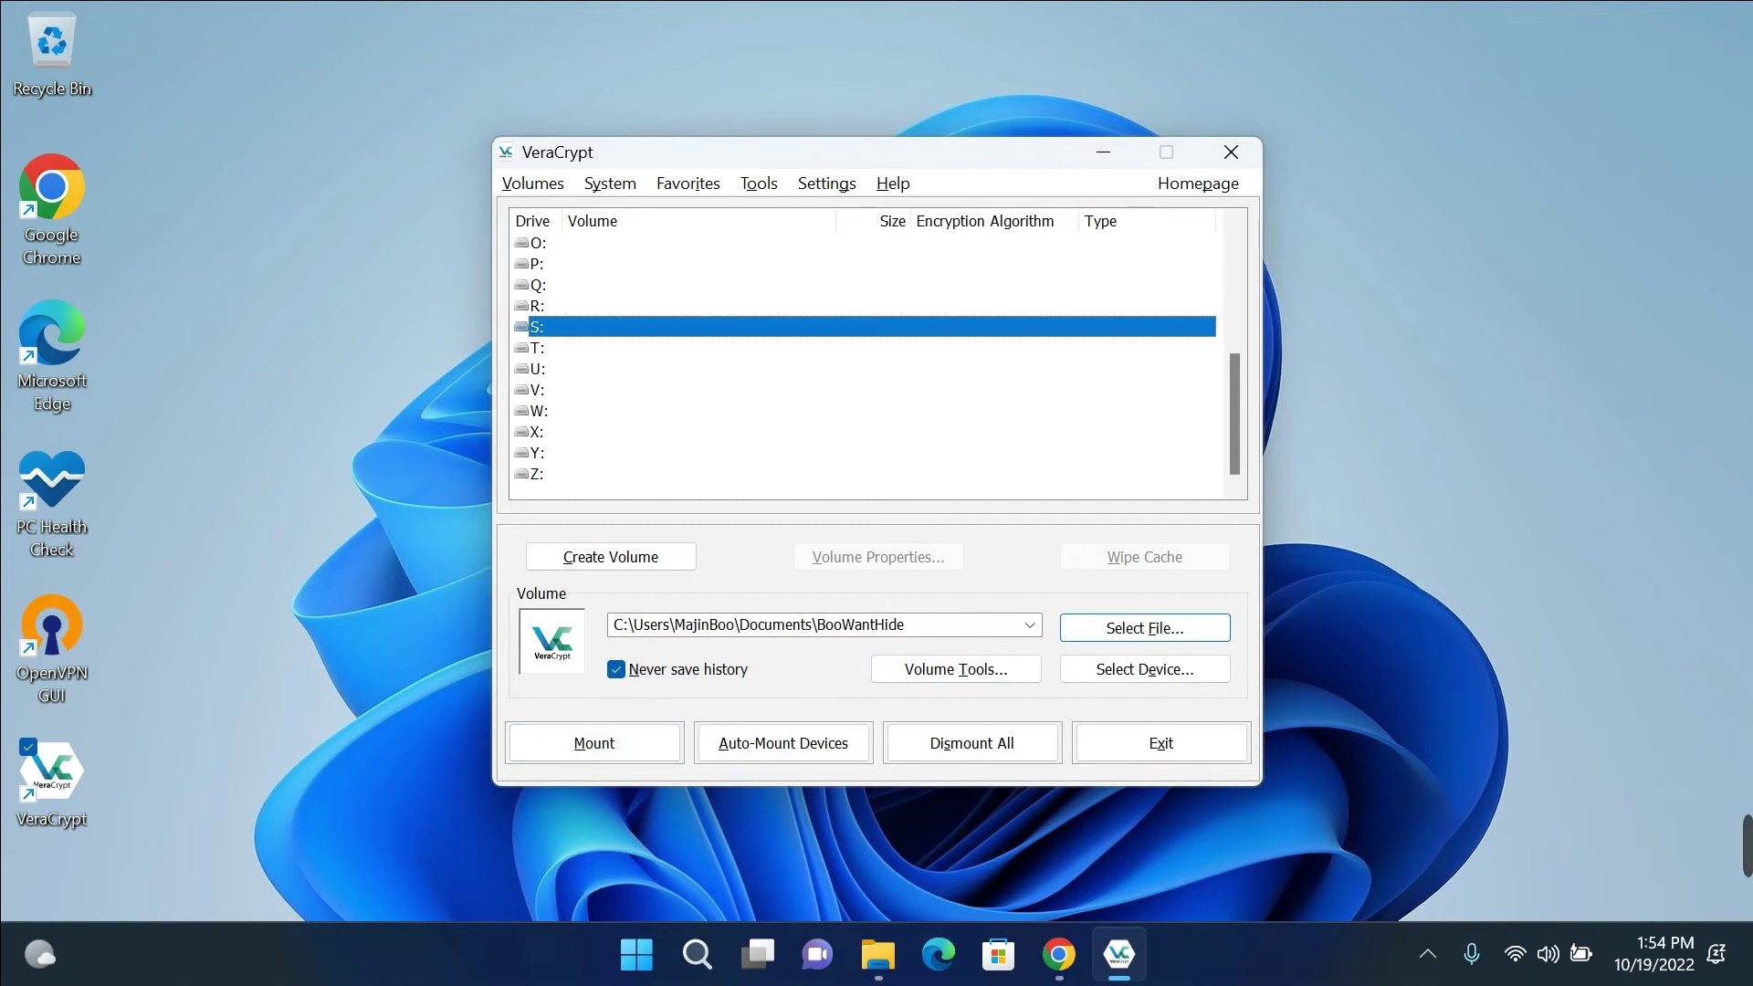
- Check which drives This PC lists in File Explorer, and return to VeraCrypt
left_click(877, 954)
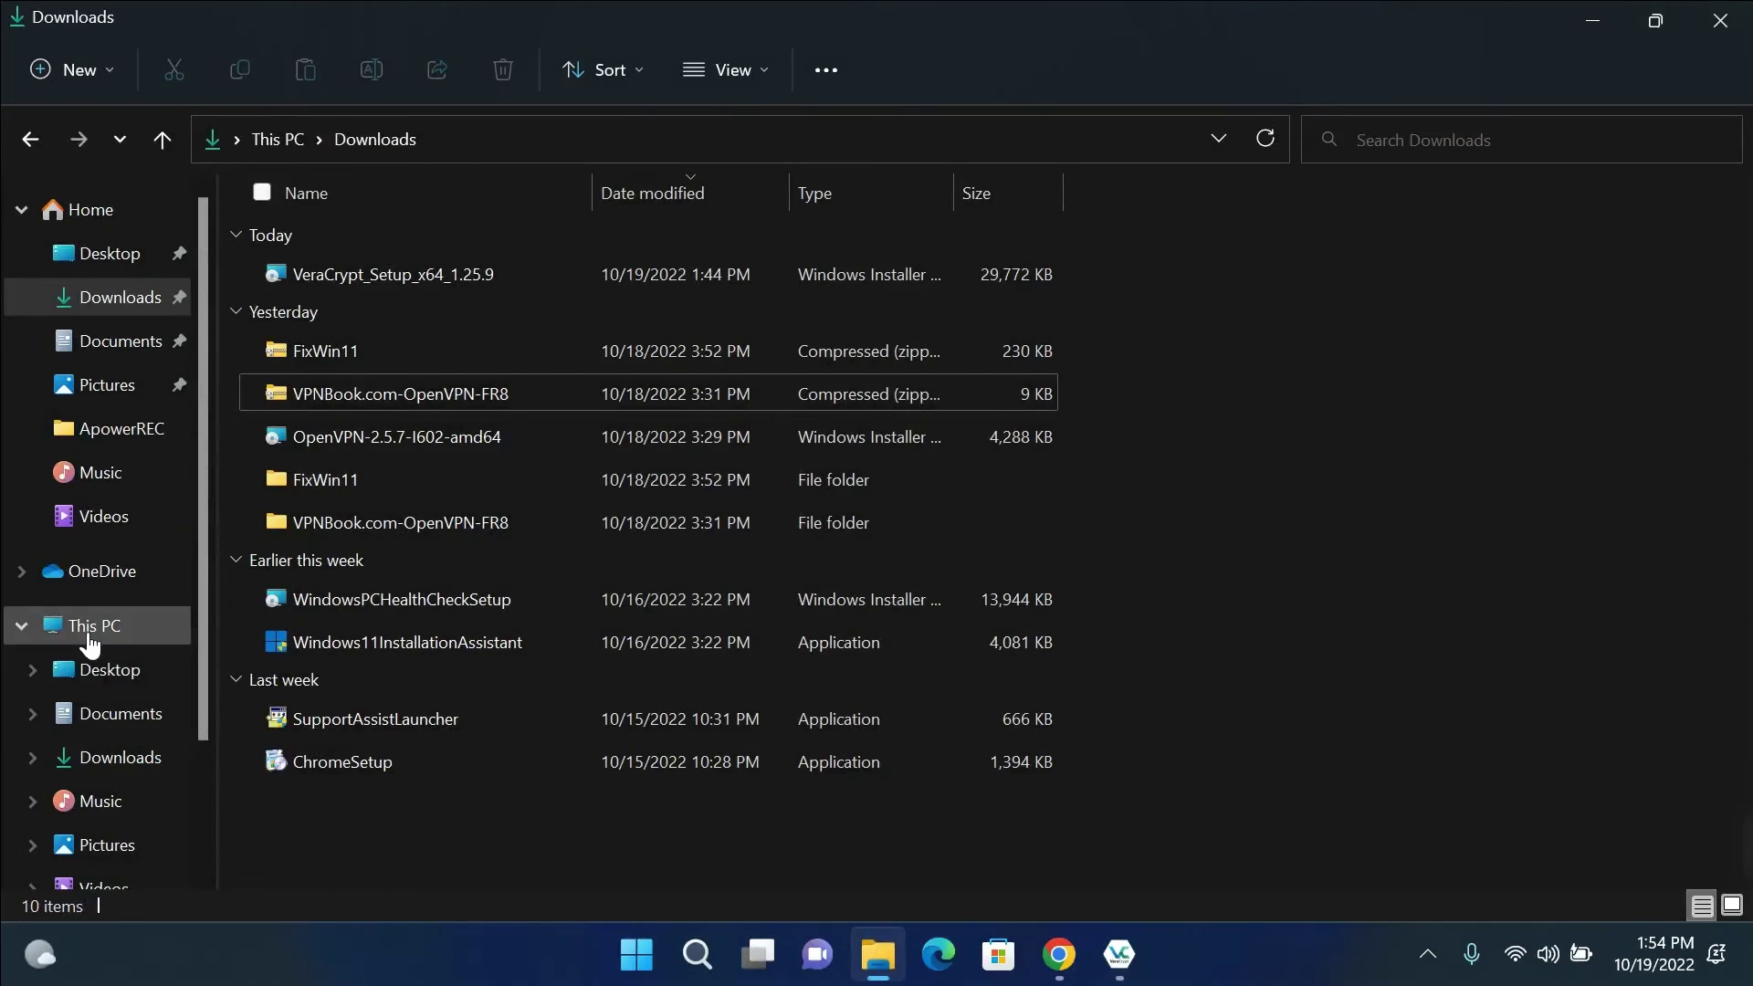
left_click(87, 628)
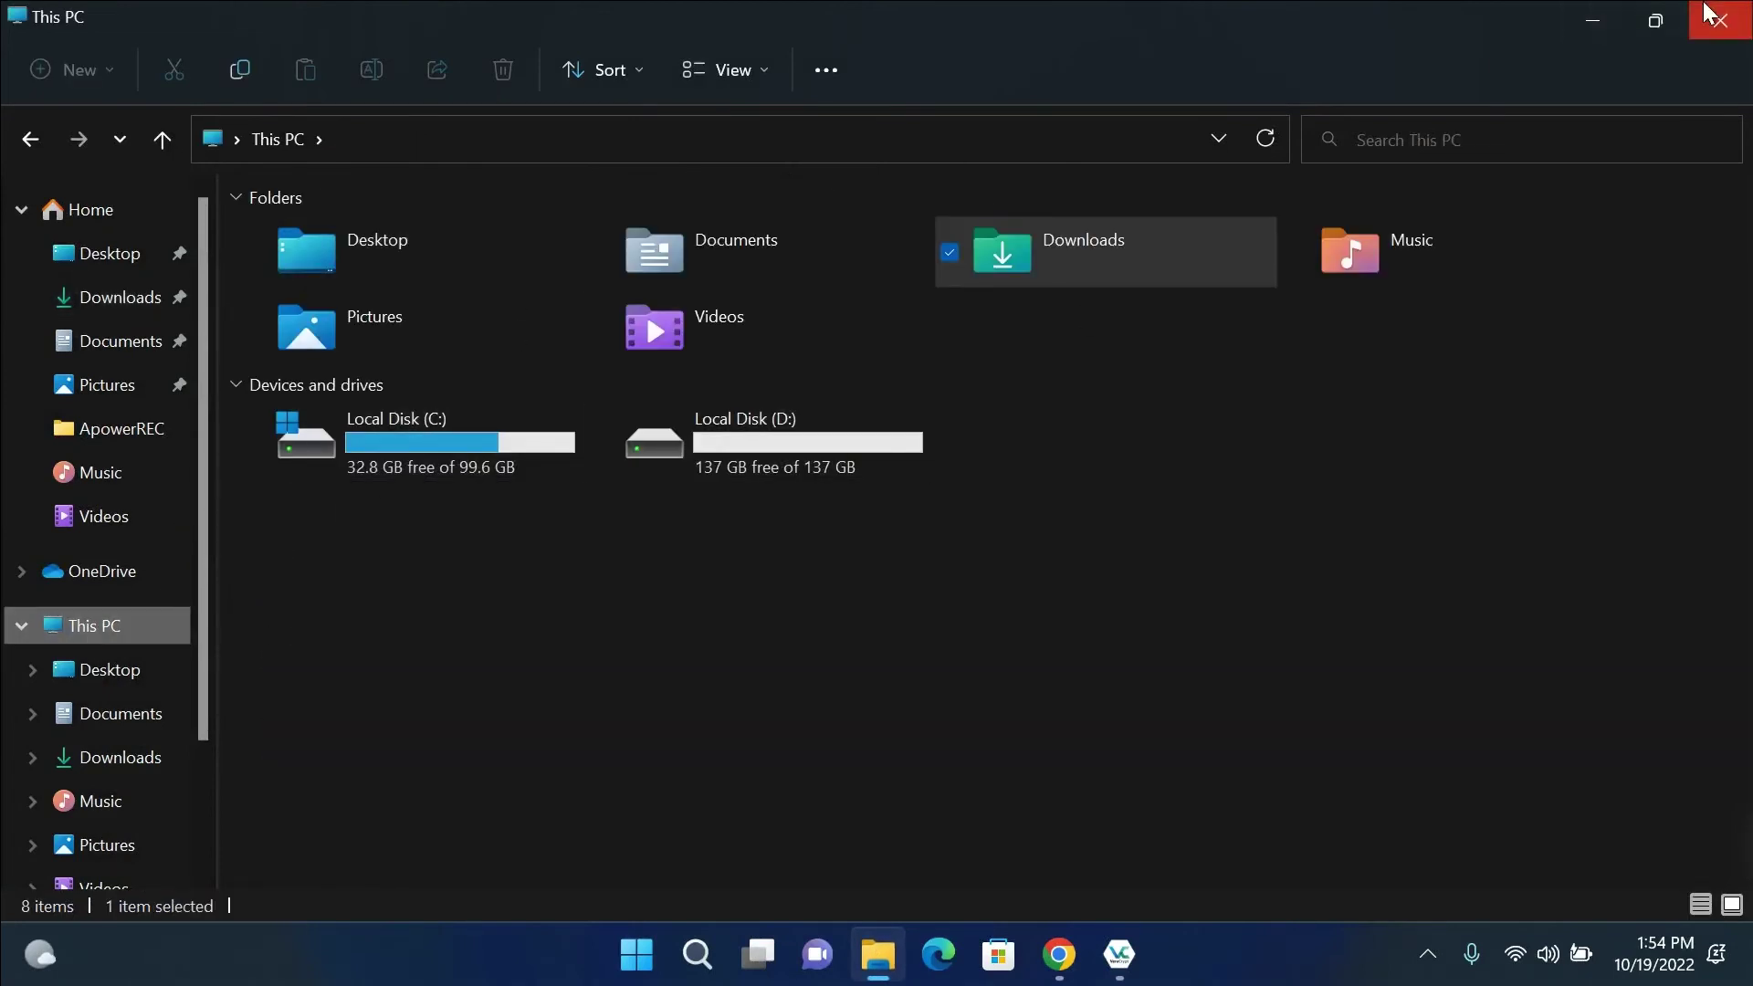
left_click(1593, 20)
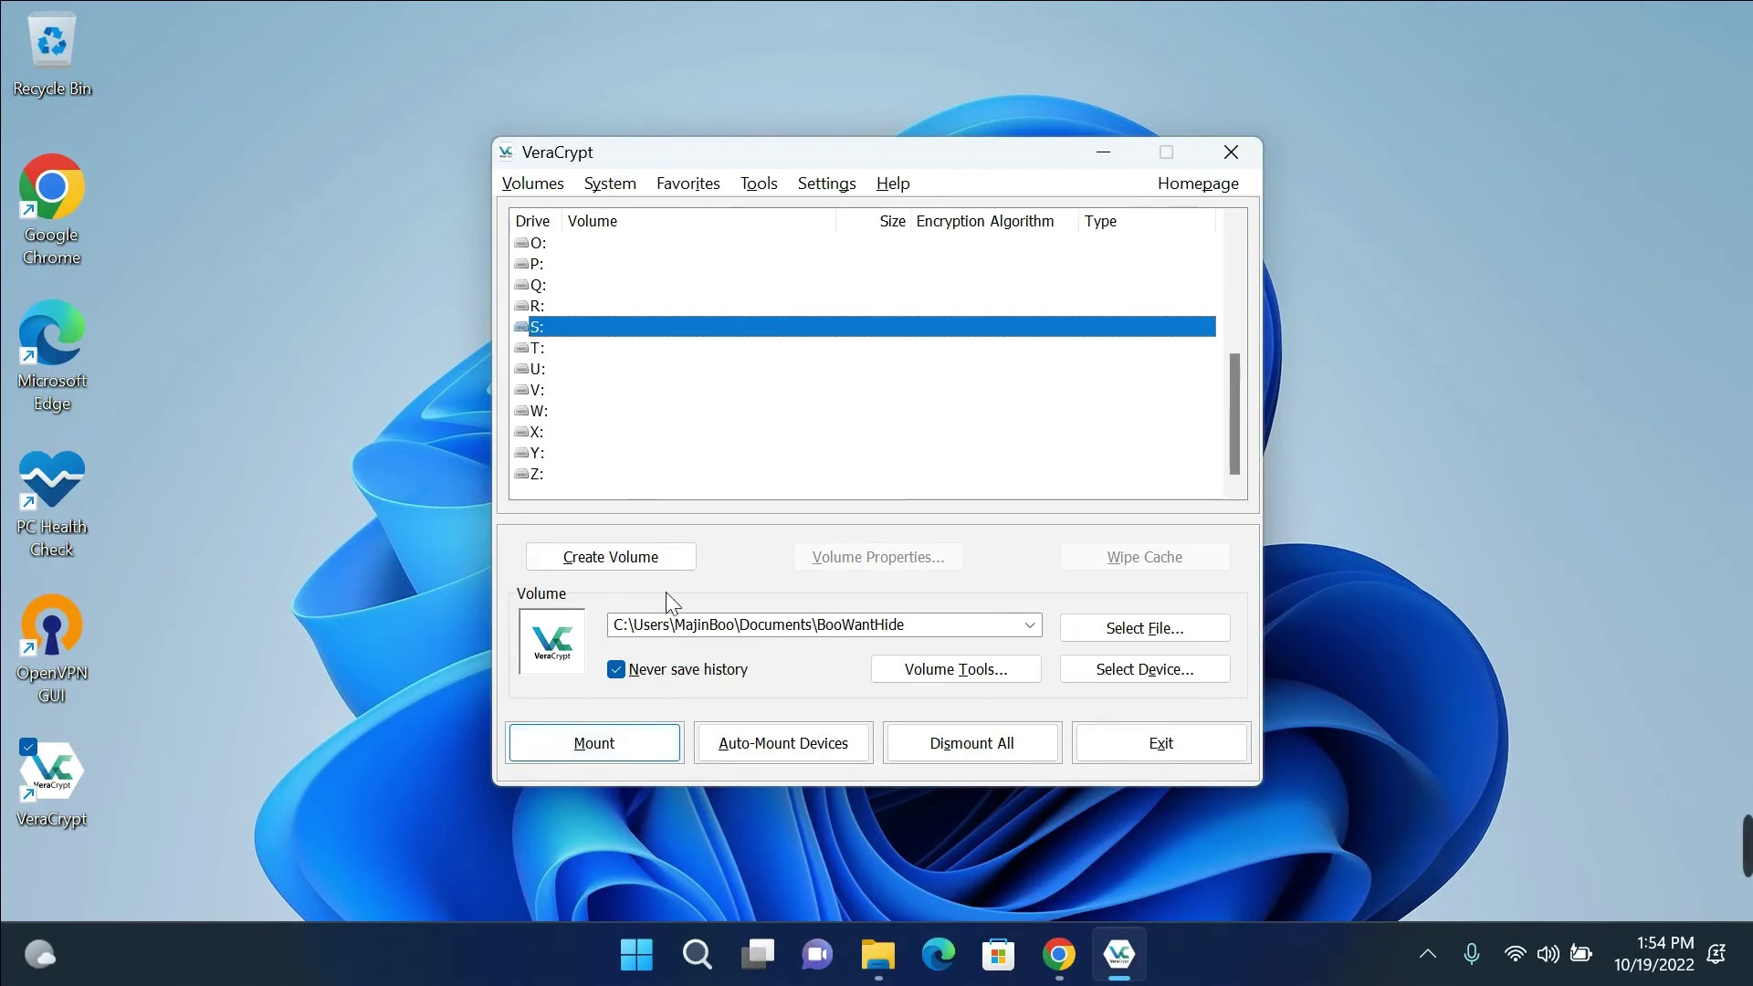
- Try to mount the BooWantHide volume on S: using only the volume password, without a keyfile
left_click(643, 742)
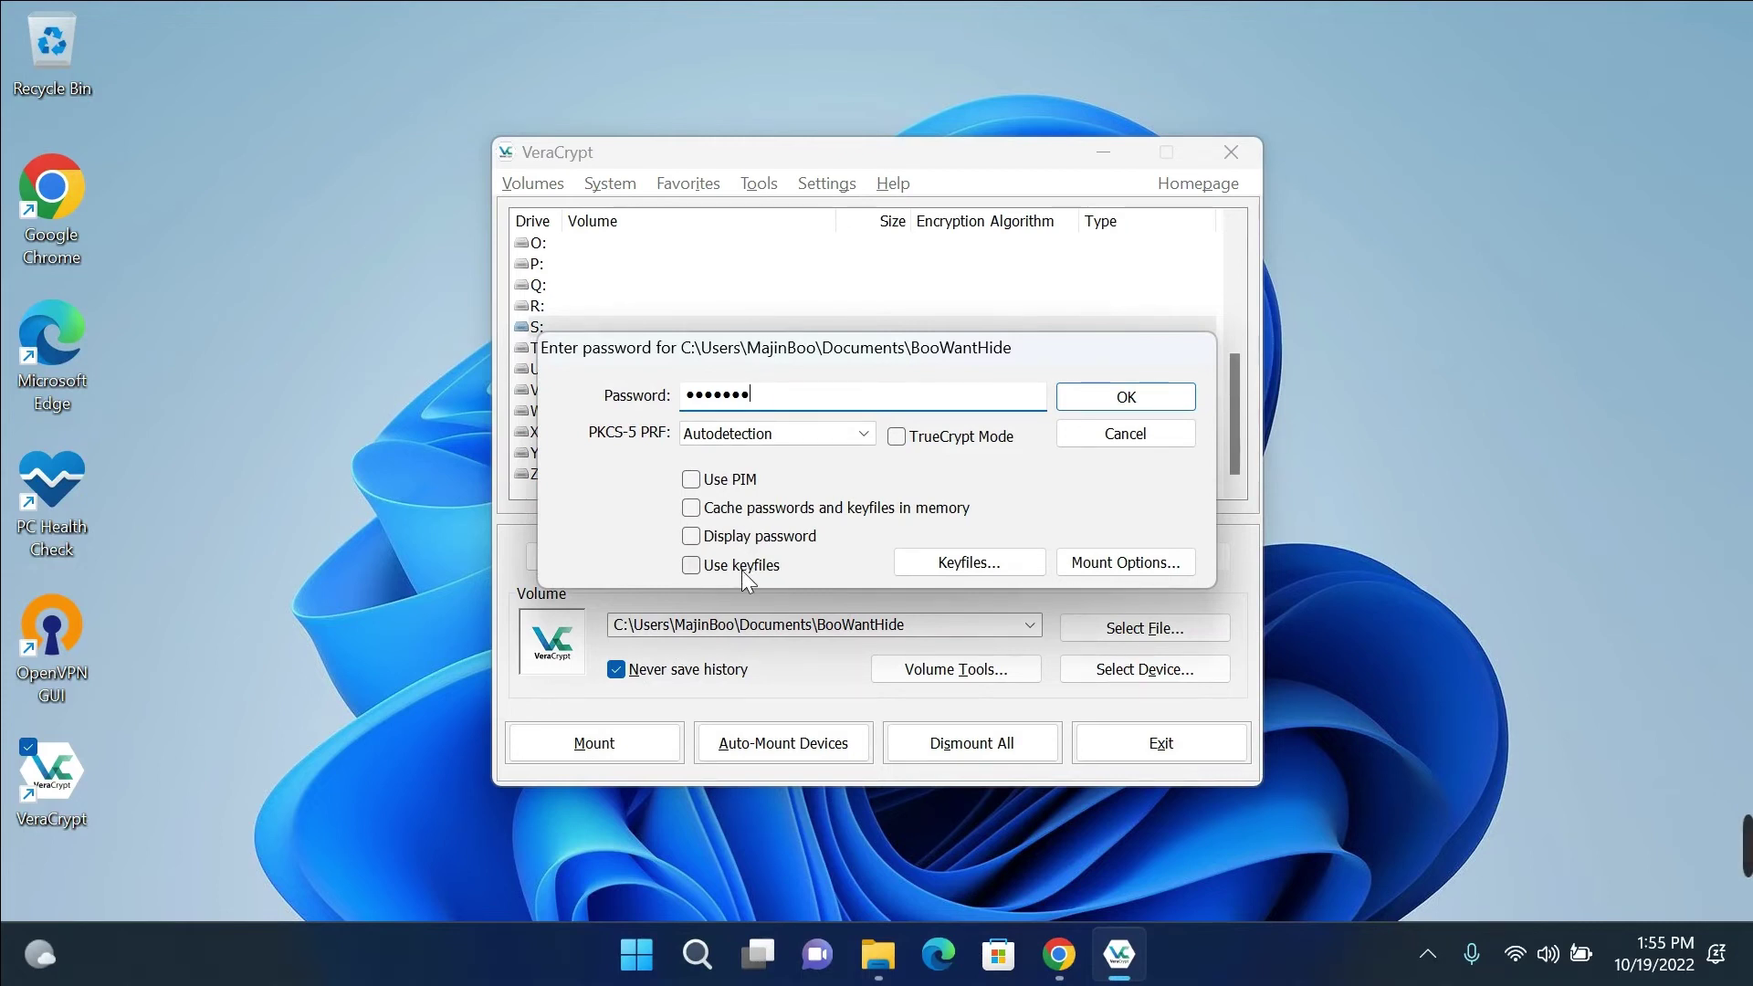
left_click(1125, 385)
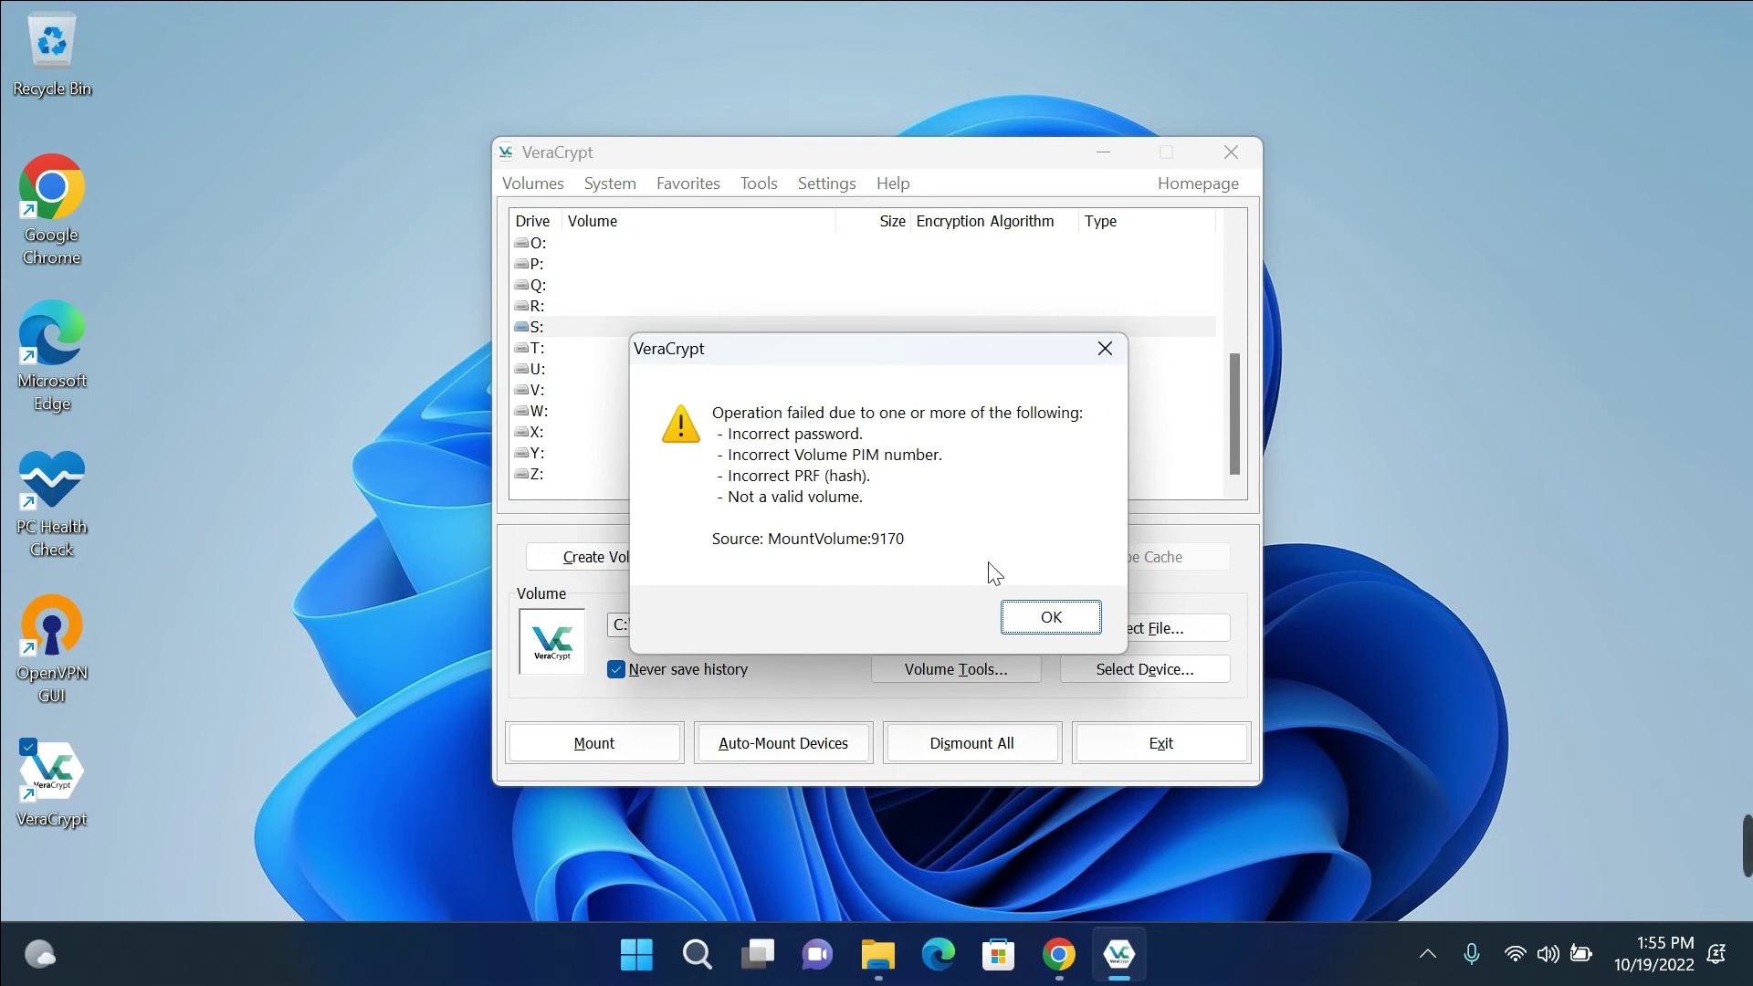
left_click(1028, 613)
- Enable keyfiles with MajinBoo.jfif from Pictures, enter the volume password, and mount BooWantHide as drive S:
left_click(752, 564)
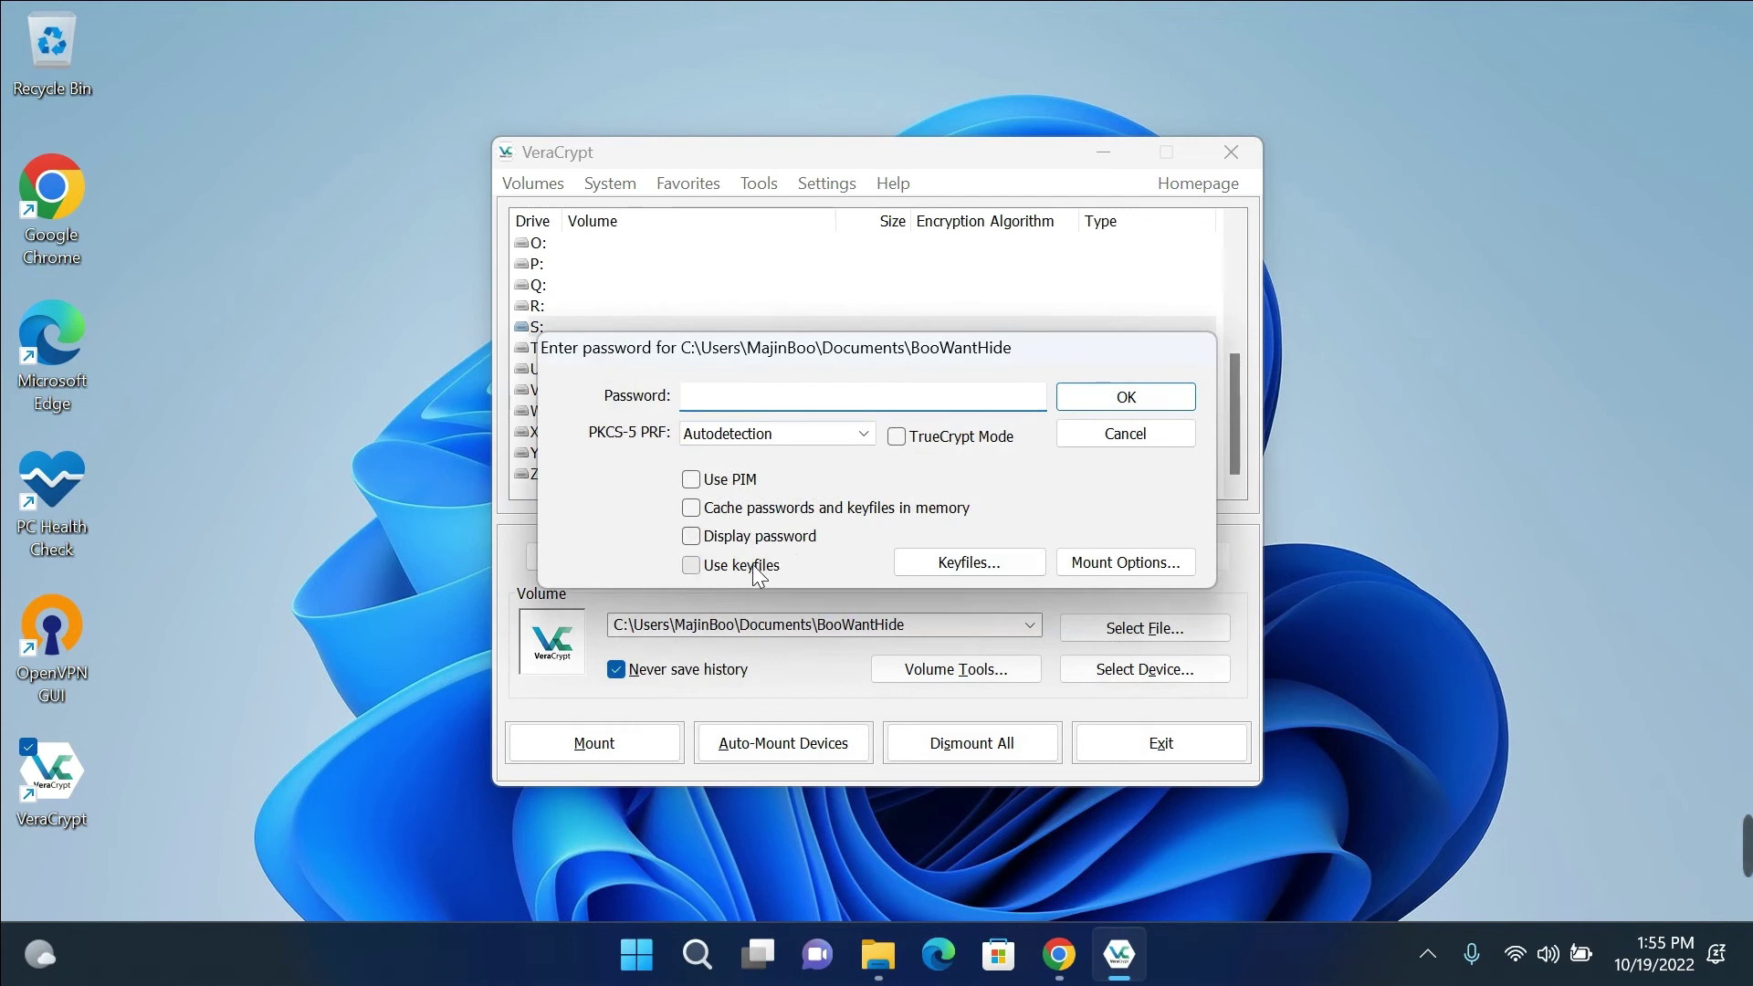
left_click(929, 566)
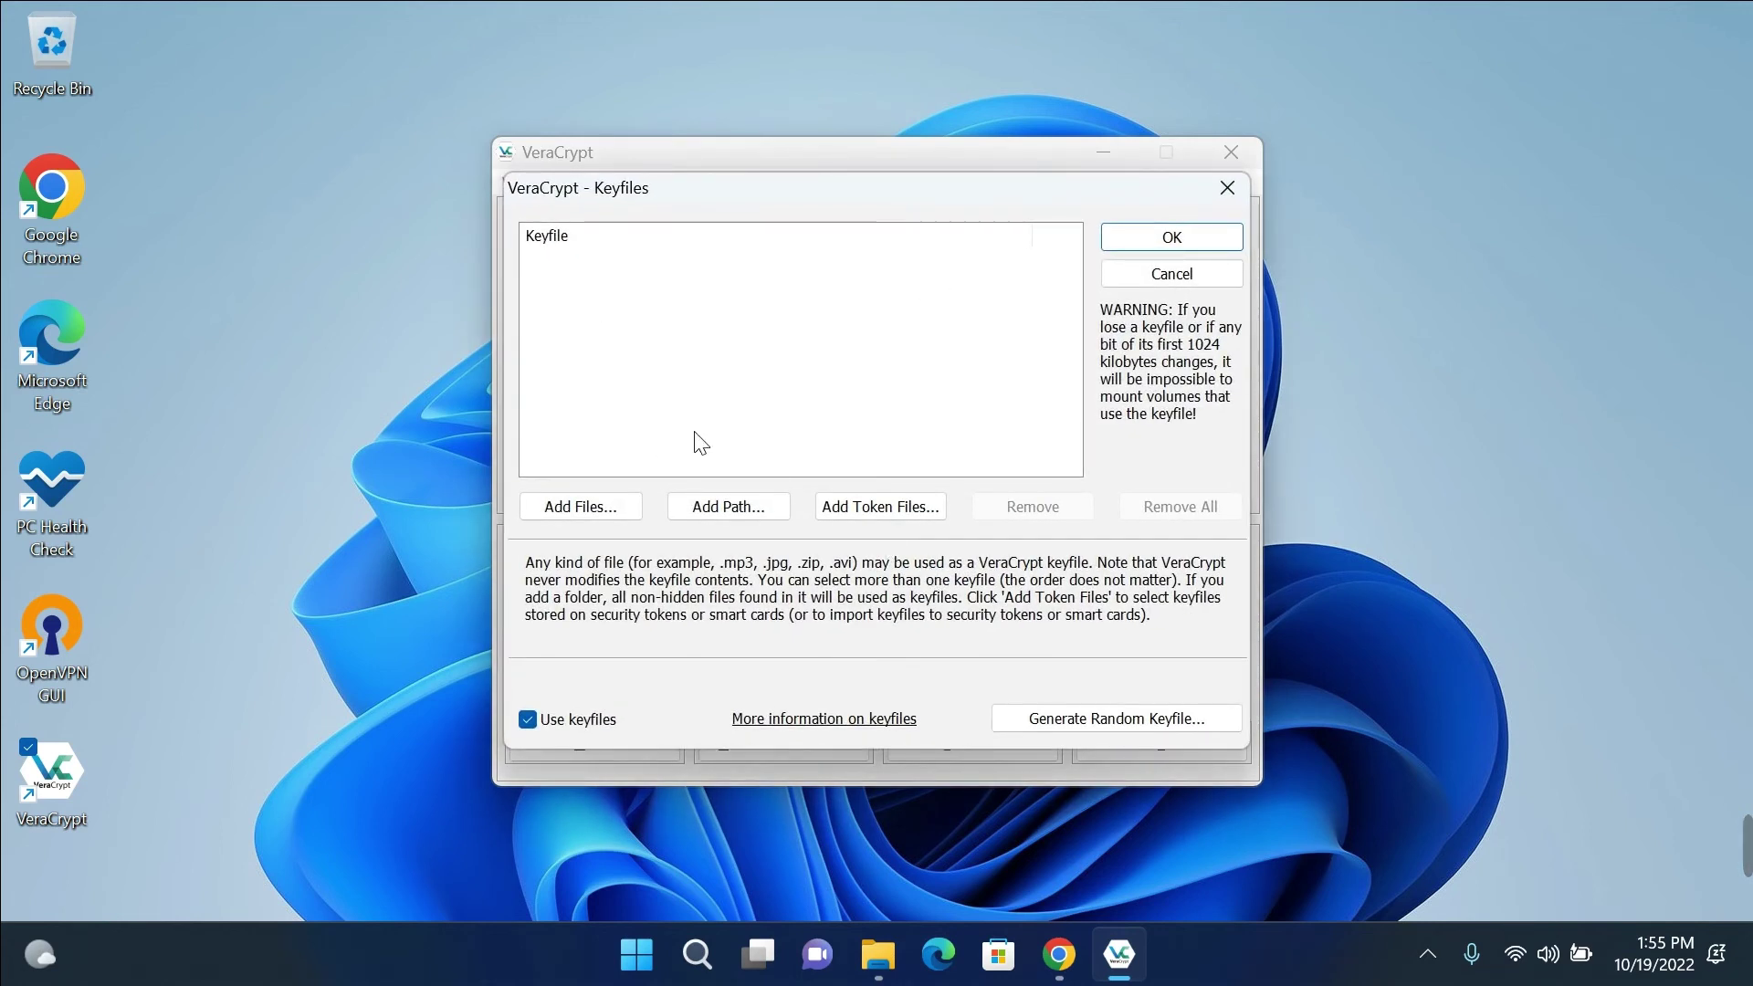
left_click(621, 507)
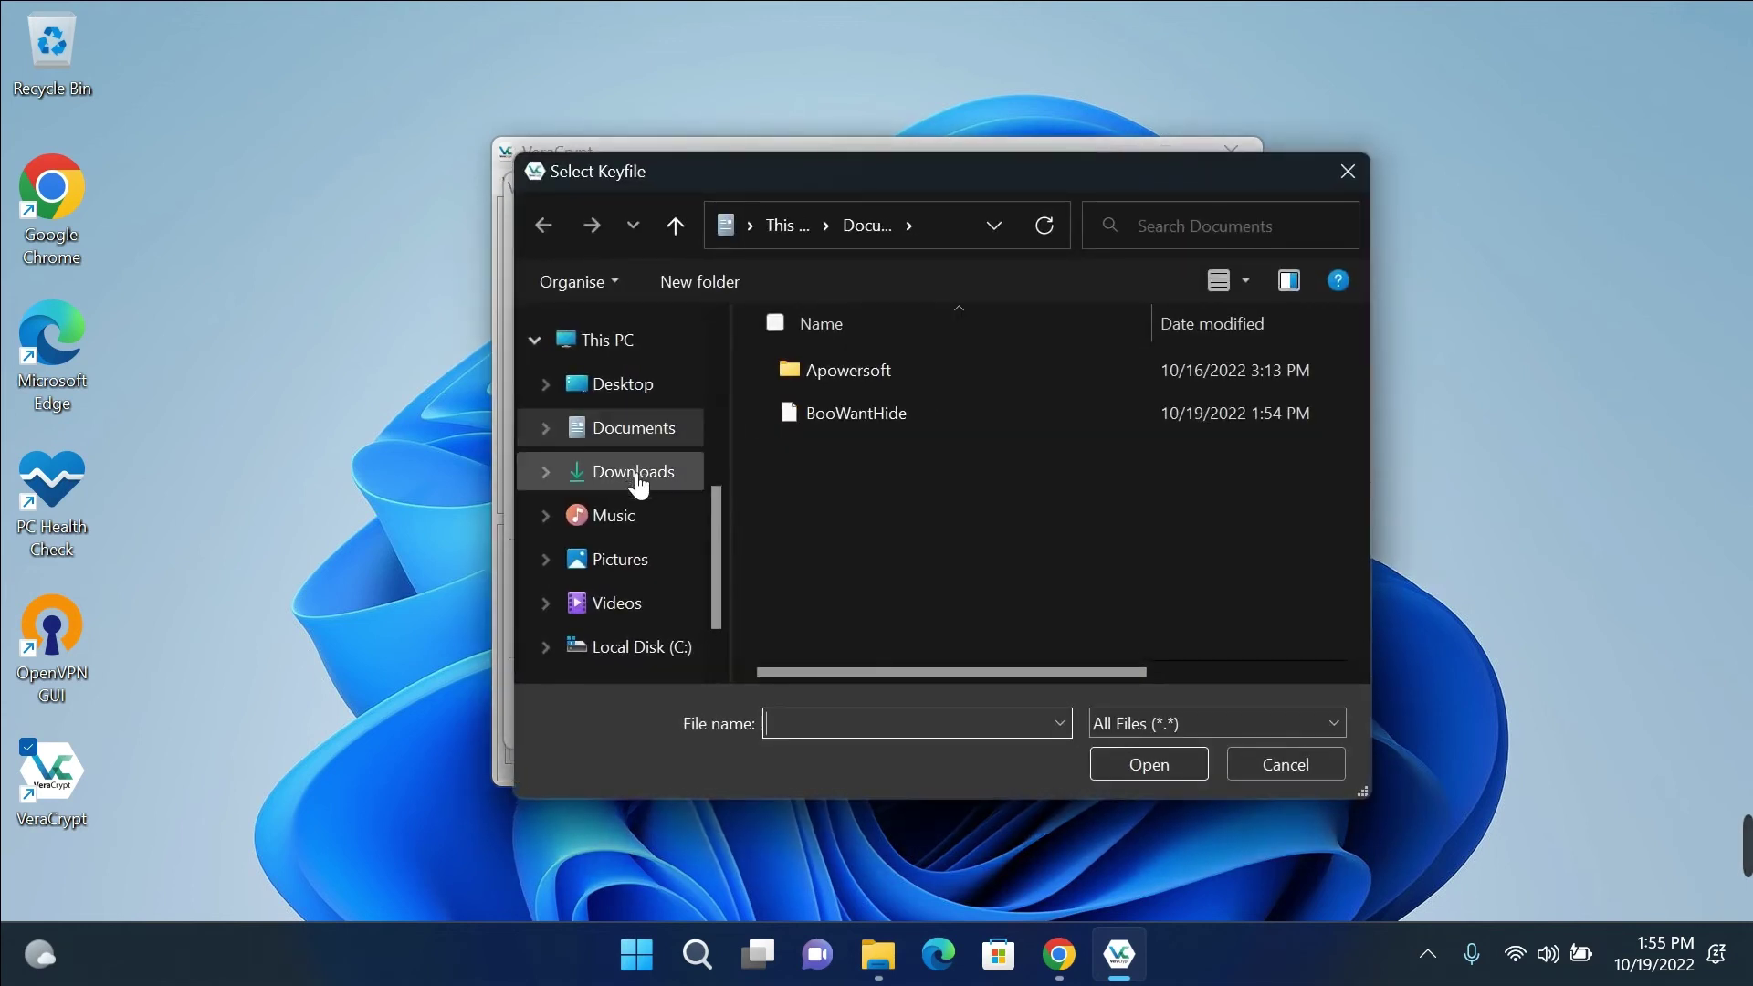
left_click(665, 559)
double_click(1125, 396)
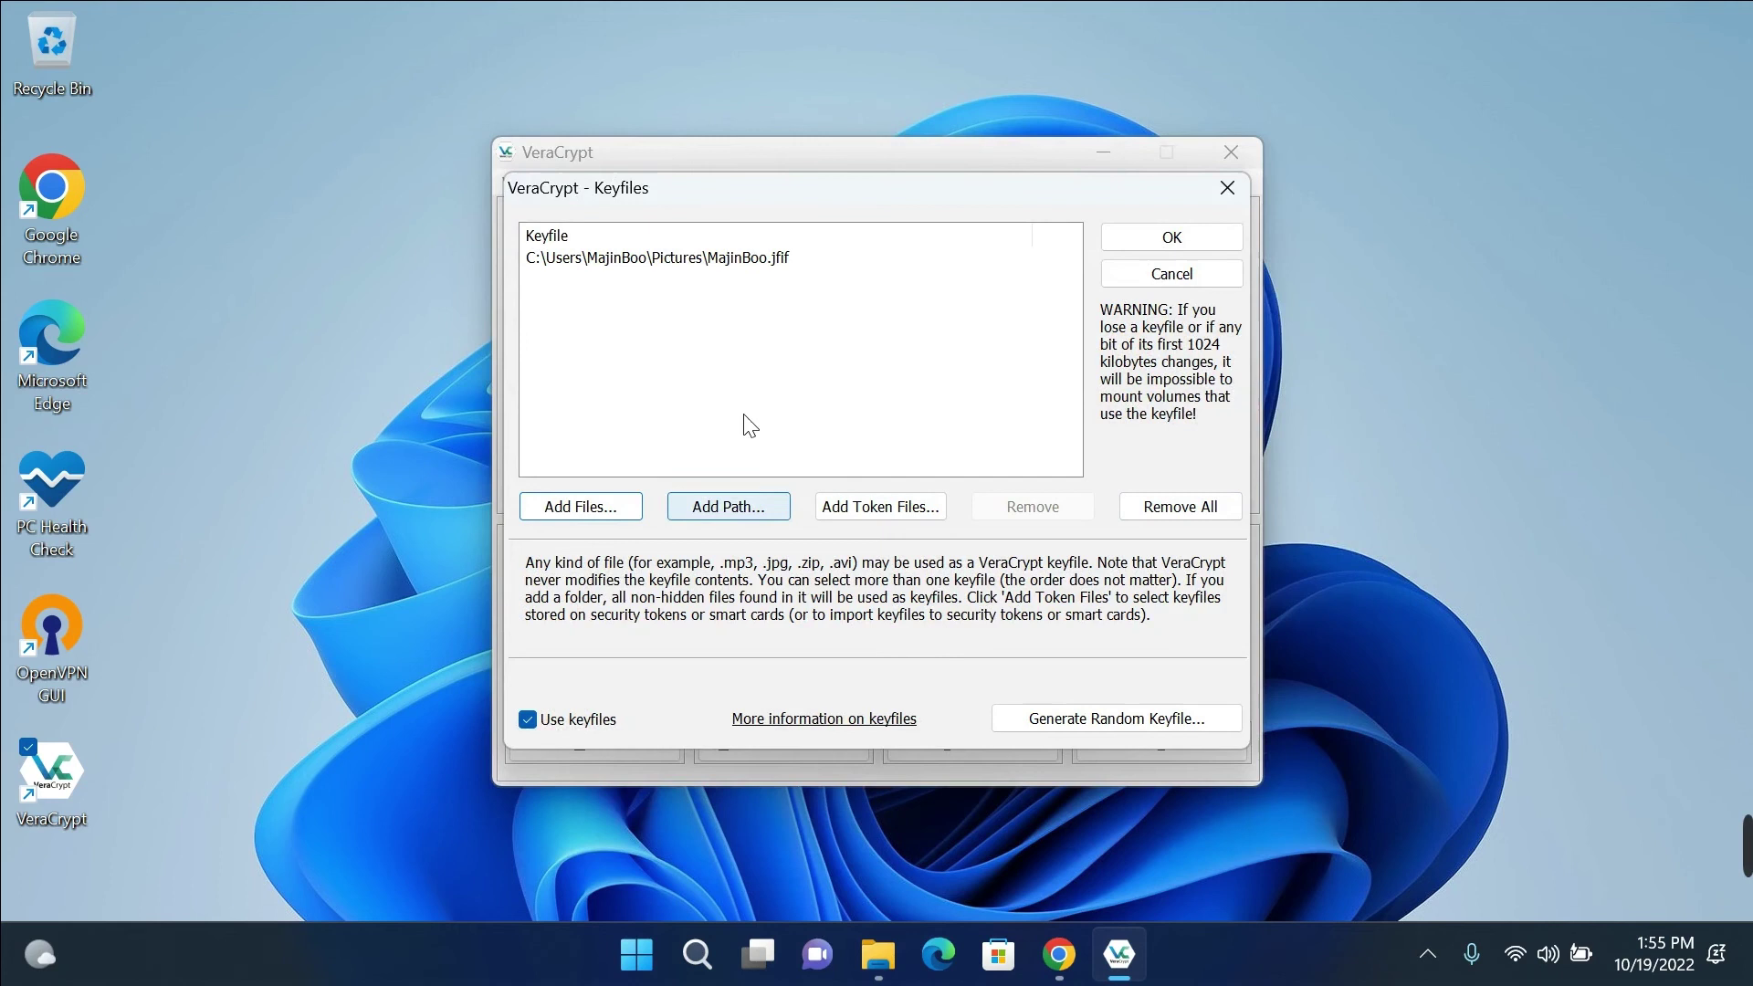
left_click(1178, 234)
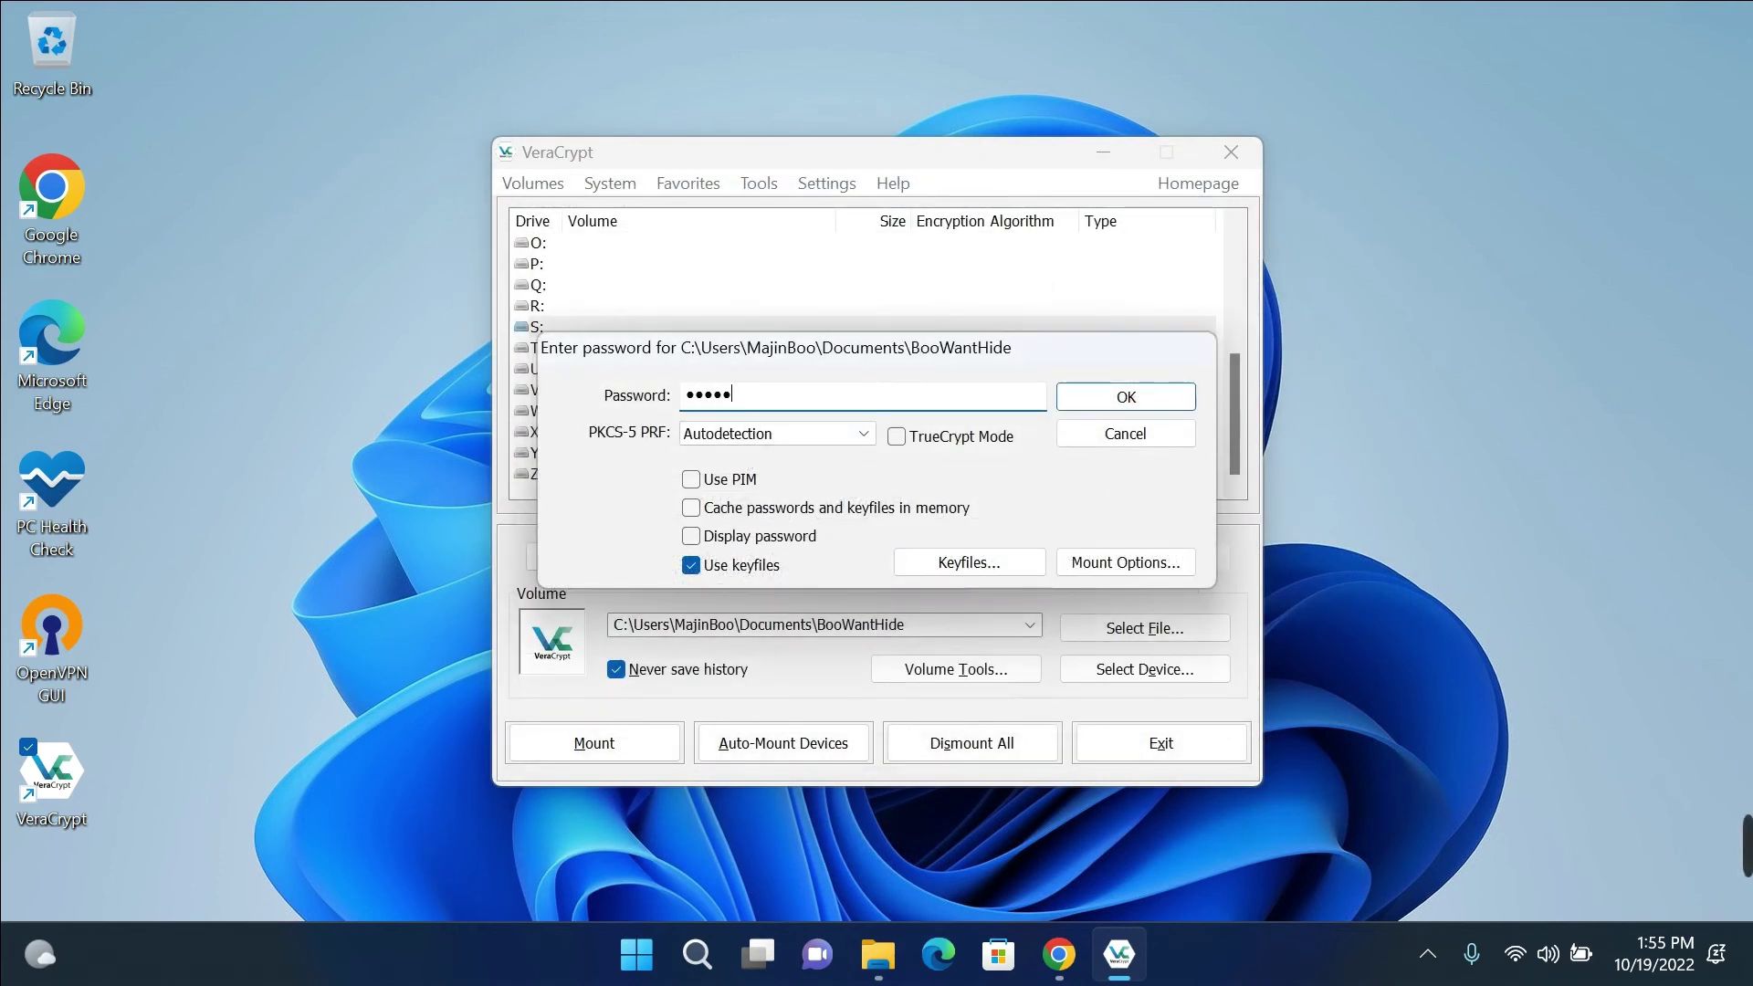
left_click(1116, 398)
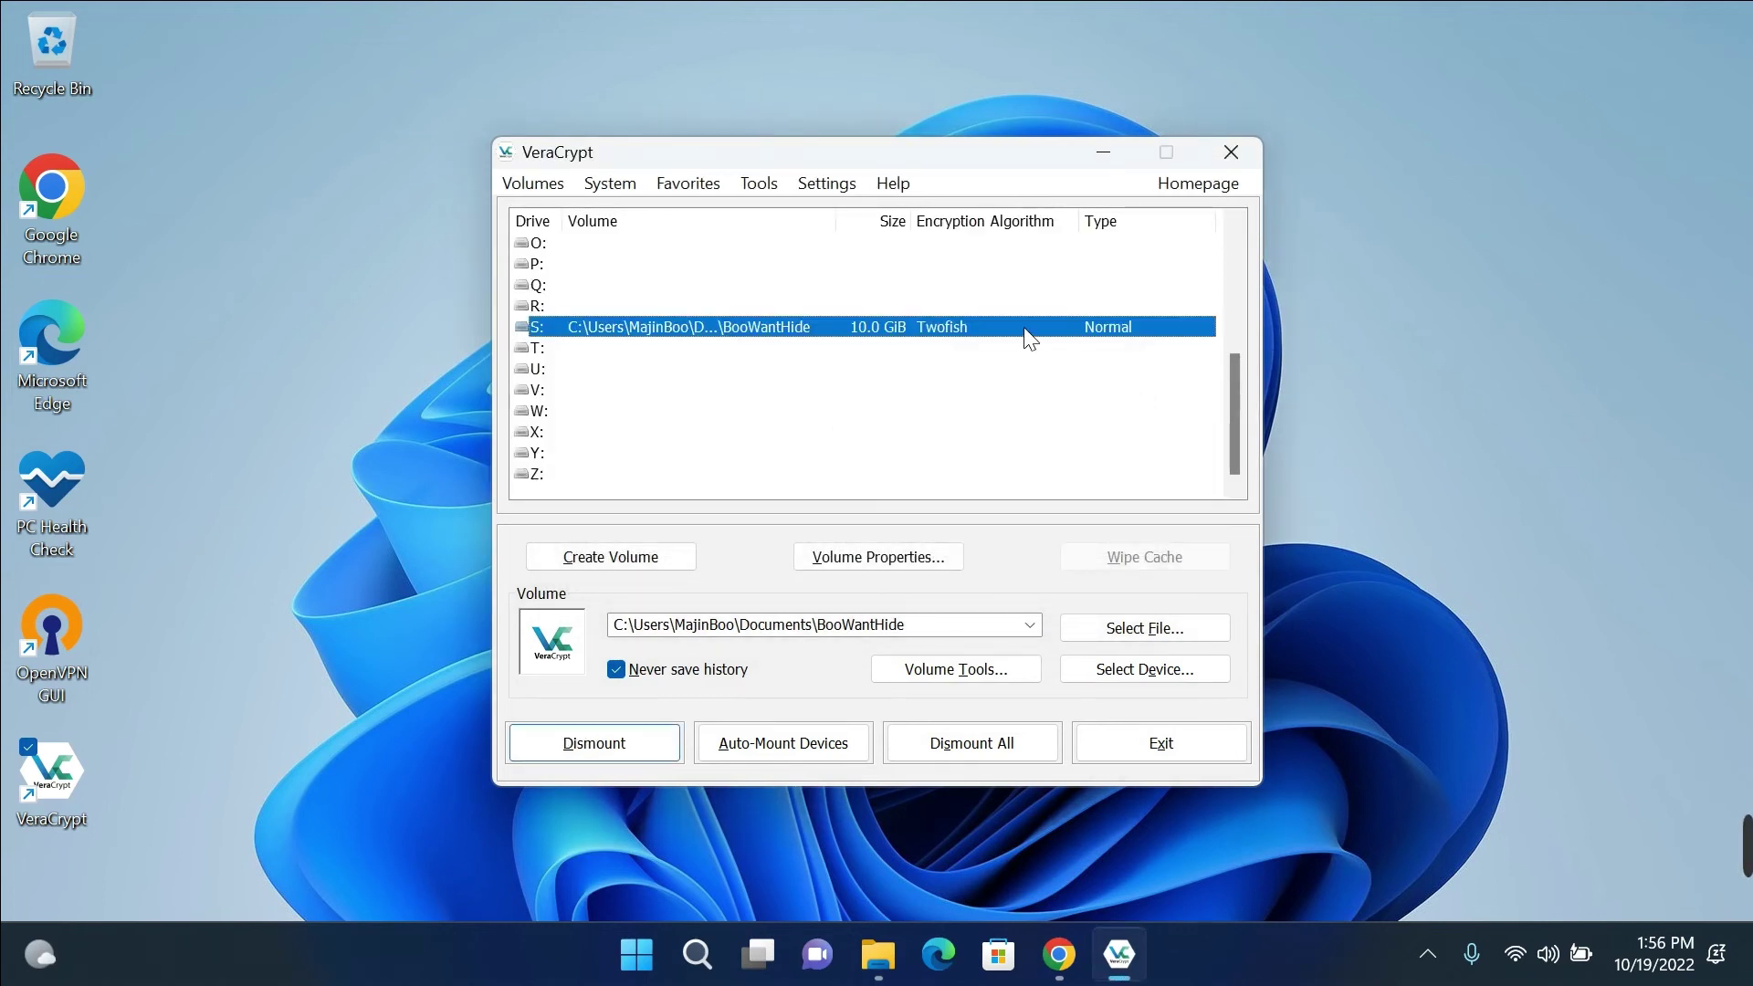
- Open Local Disk (S:) in File Explorer and place its restored window beside VeraCrypt's drive list
left_click(882, 959)
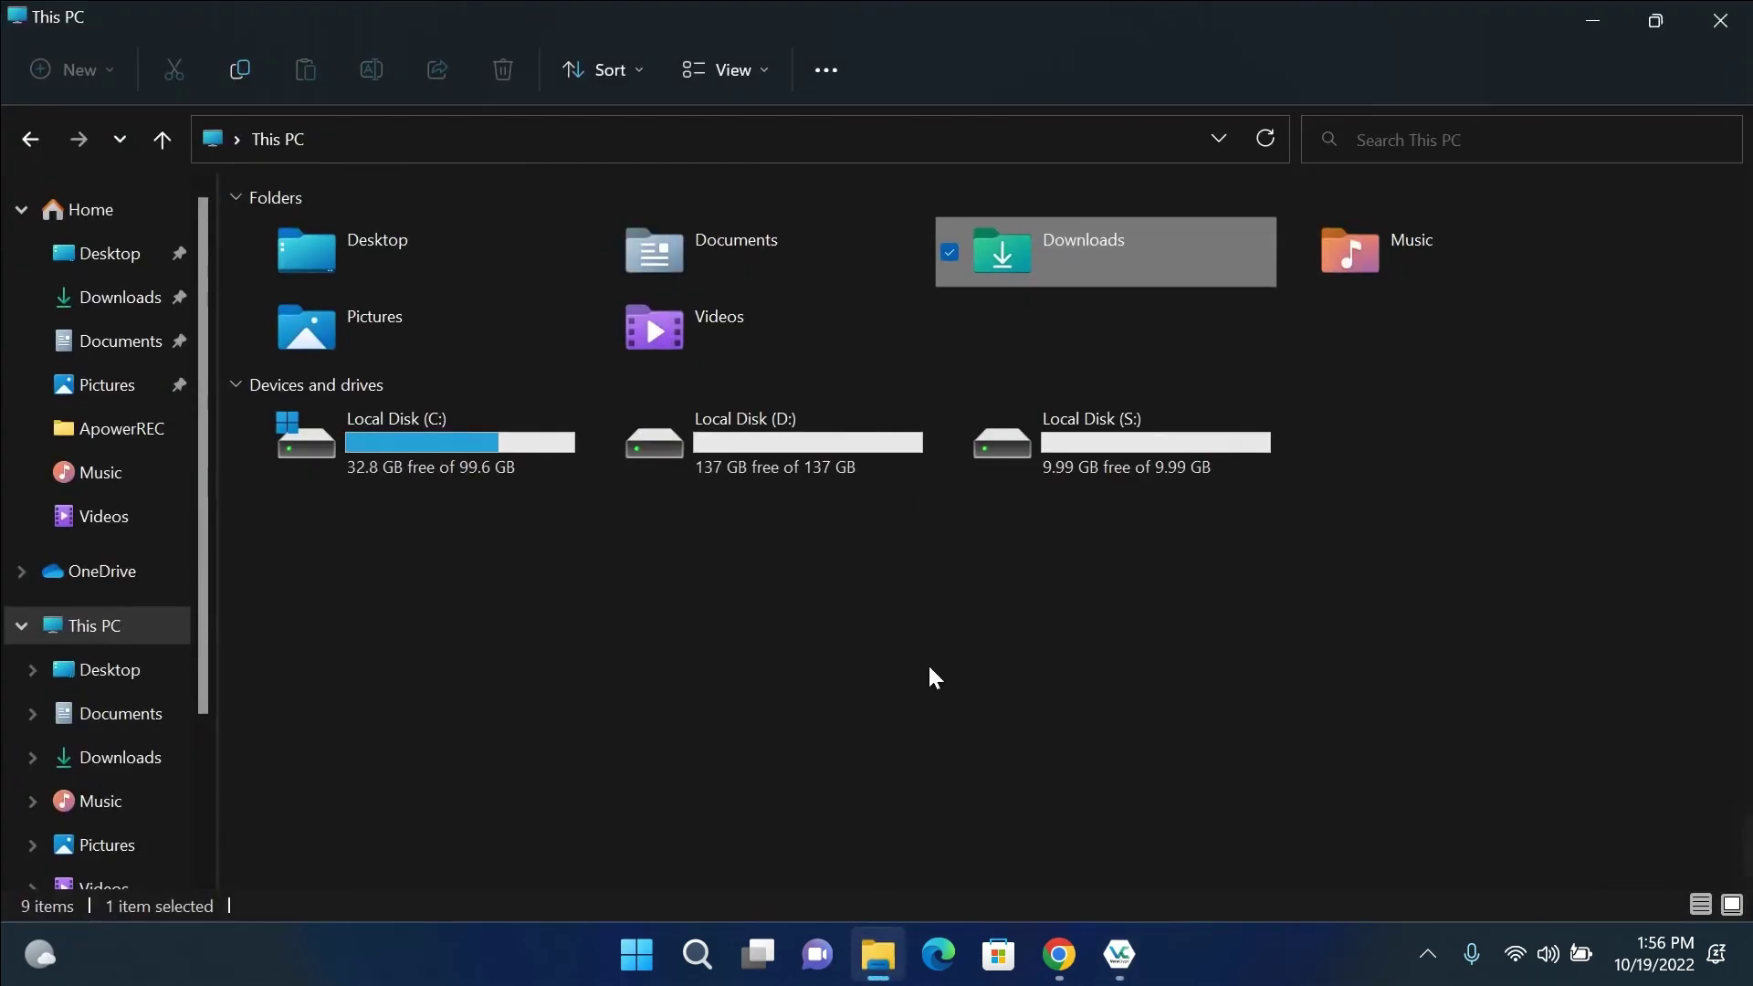
left_click(1127, 461)
double_click(1125, 461)
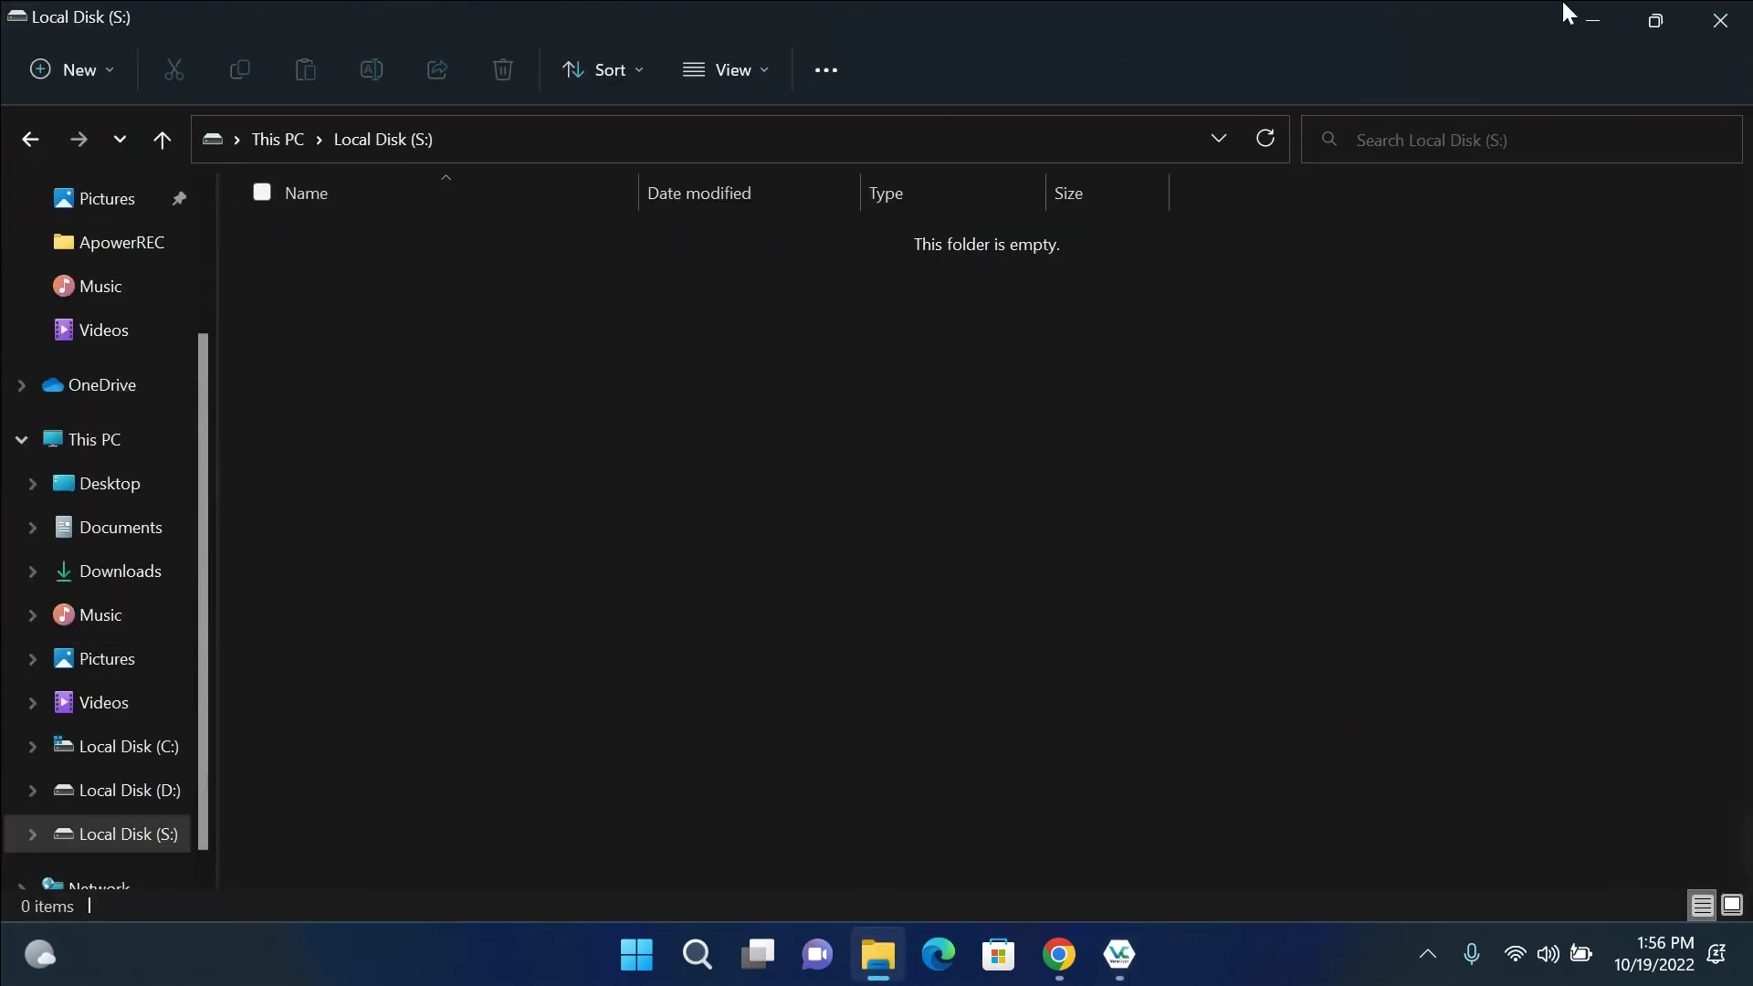
left_click(1657, 20)
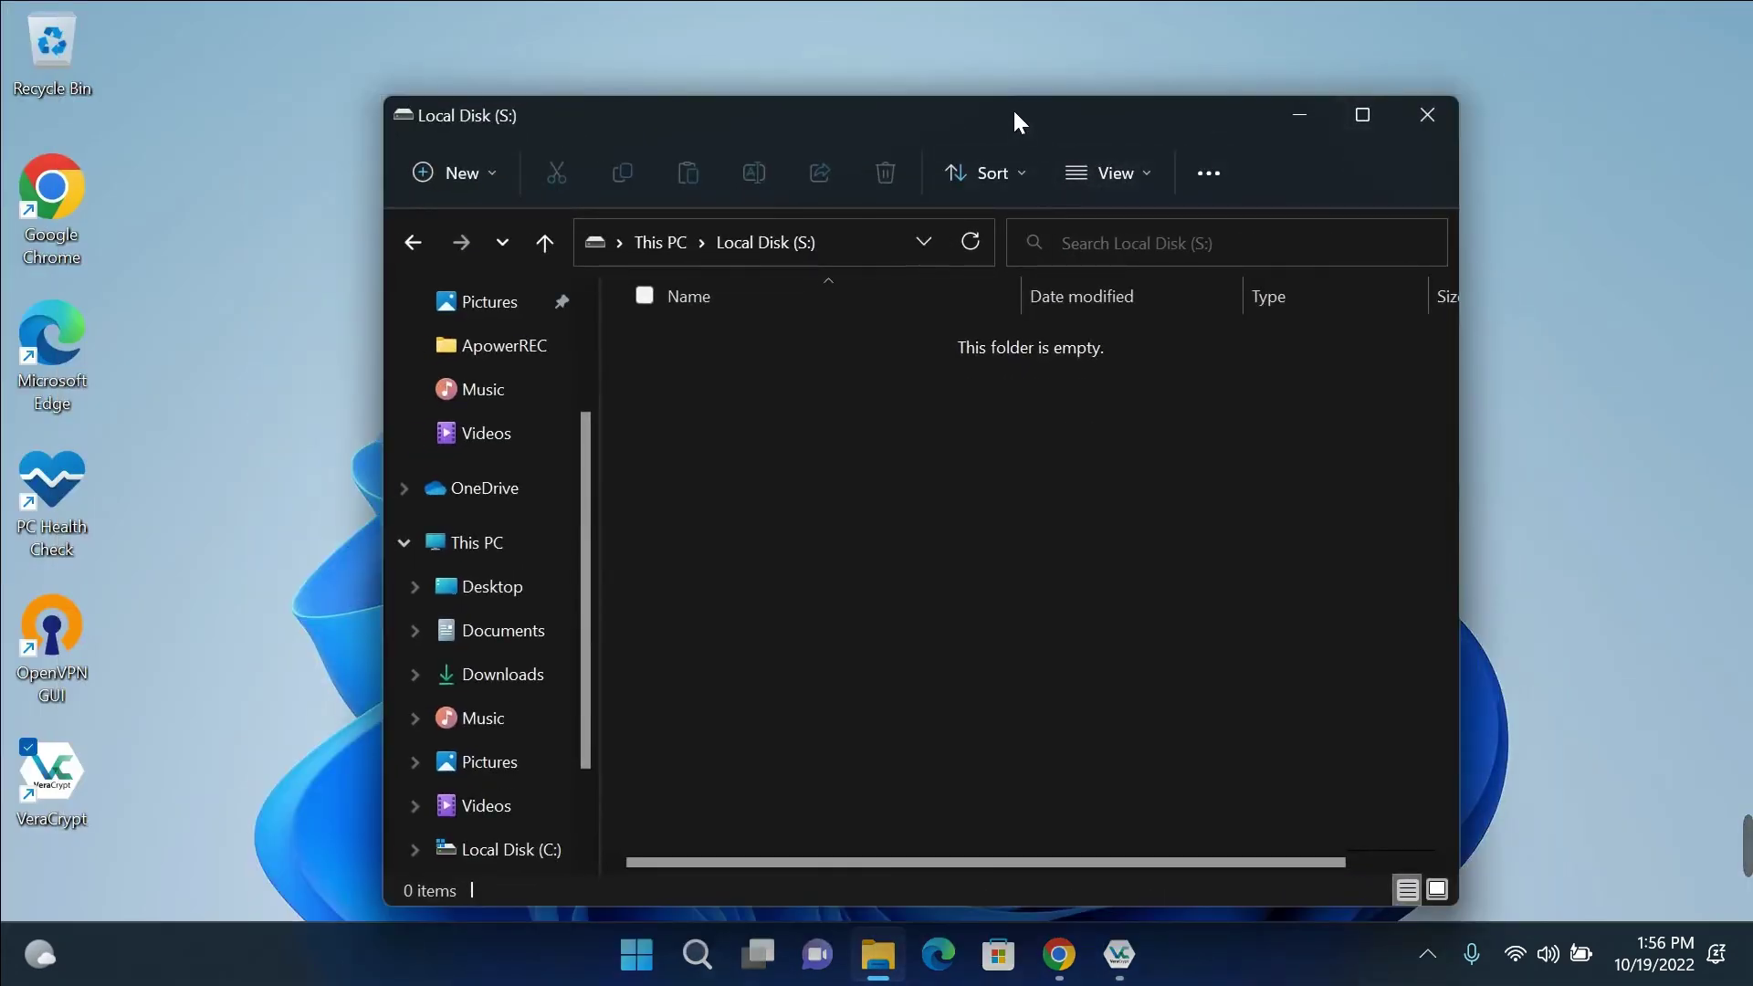
left_click_drag(1012, 108, 1344, 91)
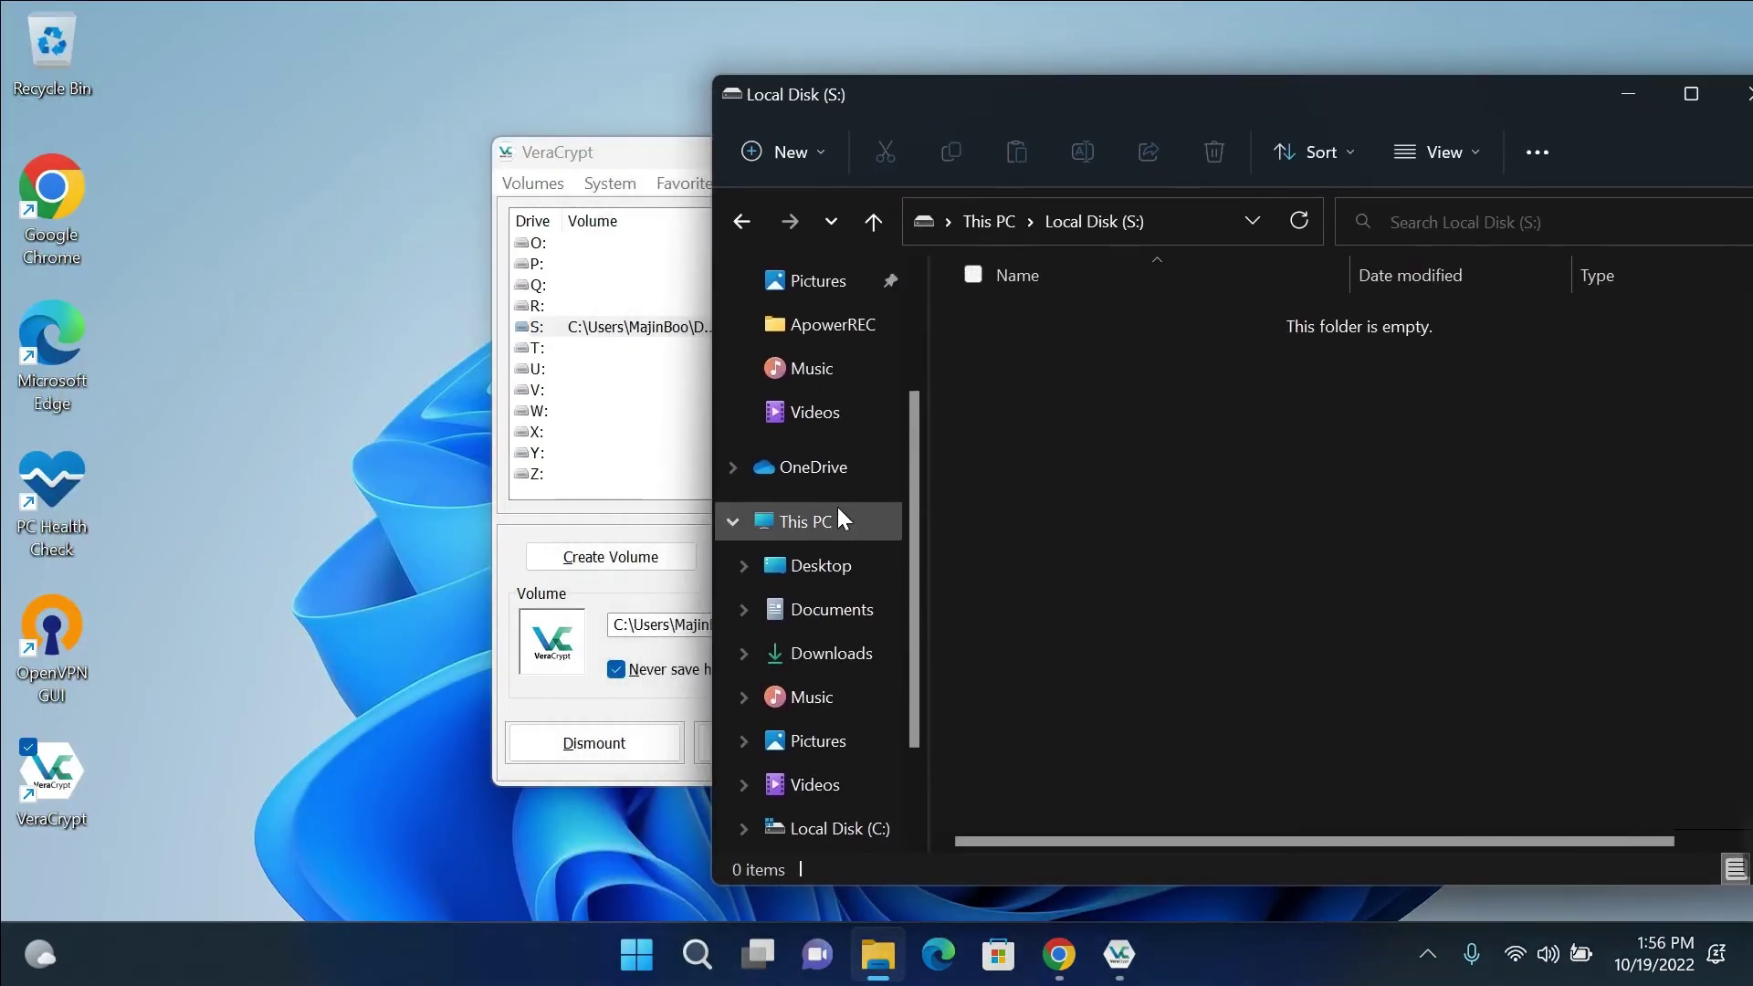
- Cut the OpenVPN-2.5.7-I602-amd64, WindowsPCHealthCheckSetup and Windows11InstallationAssistant files from the Downloads folder
scroll(838, 511, "up", 1)
scroll(837, 507, "up", 3)
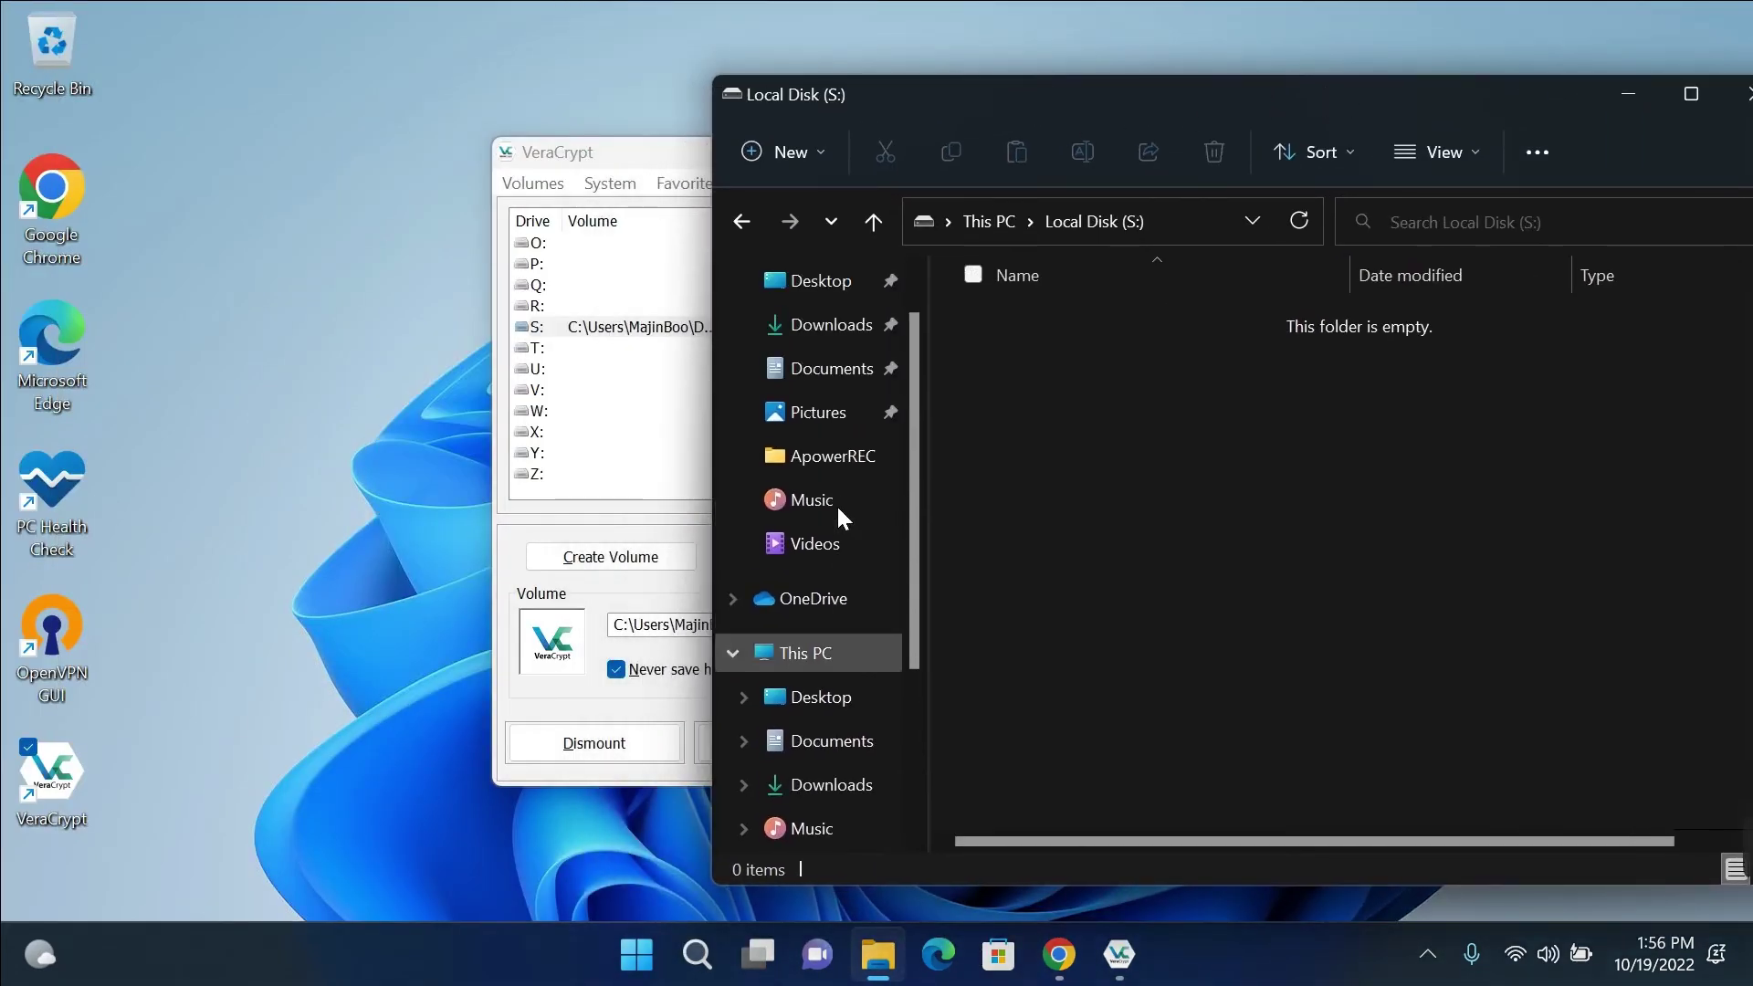
left_click(827, 366)
left_click(833, 326)
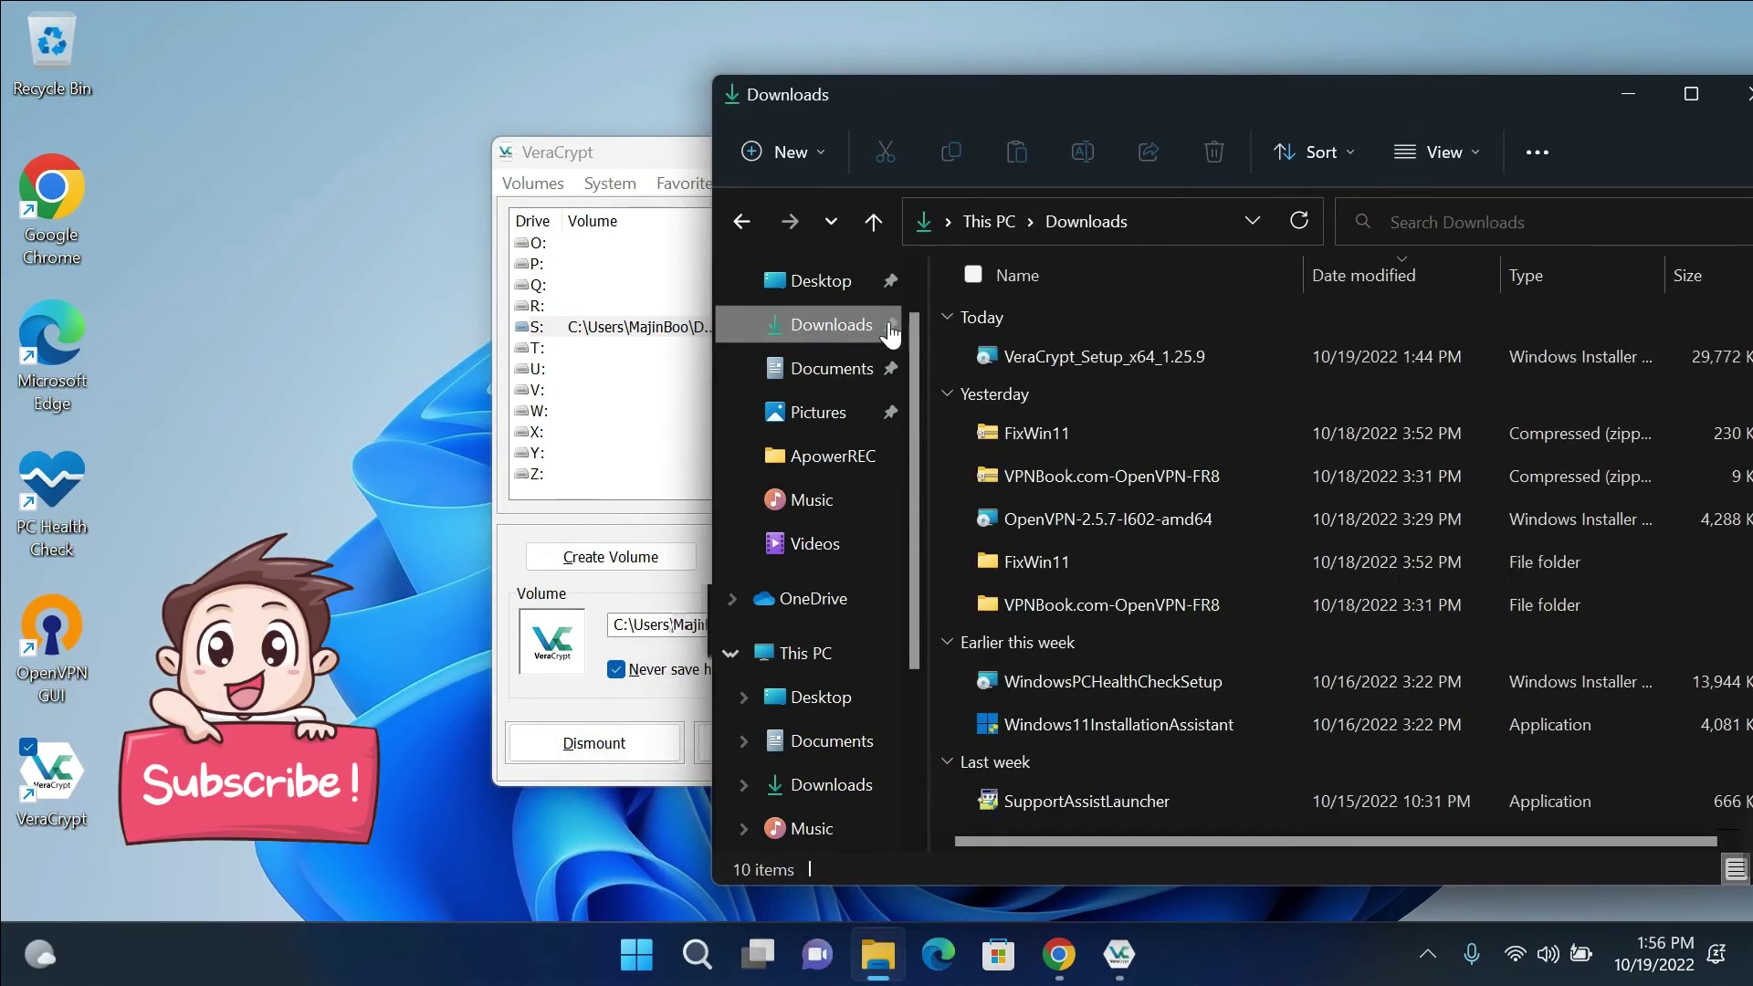
left_click(1128, 535)
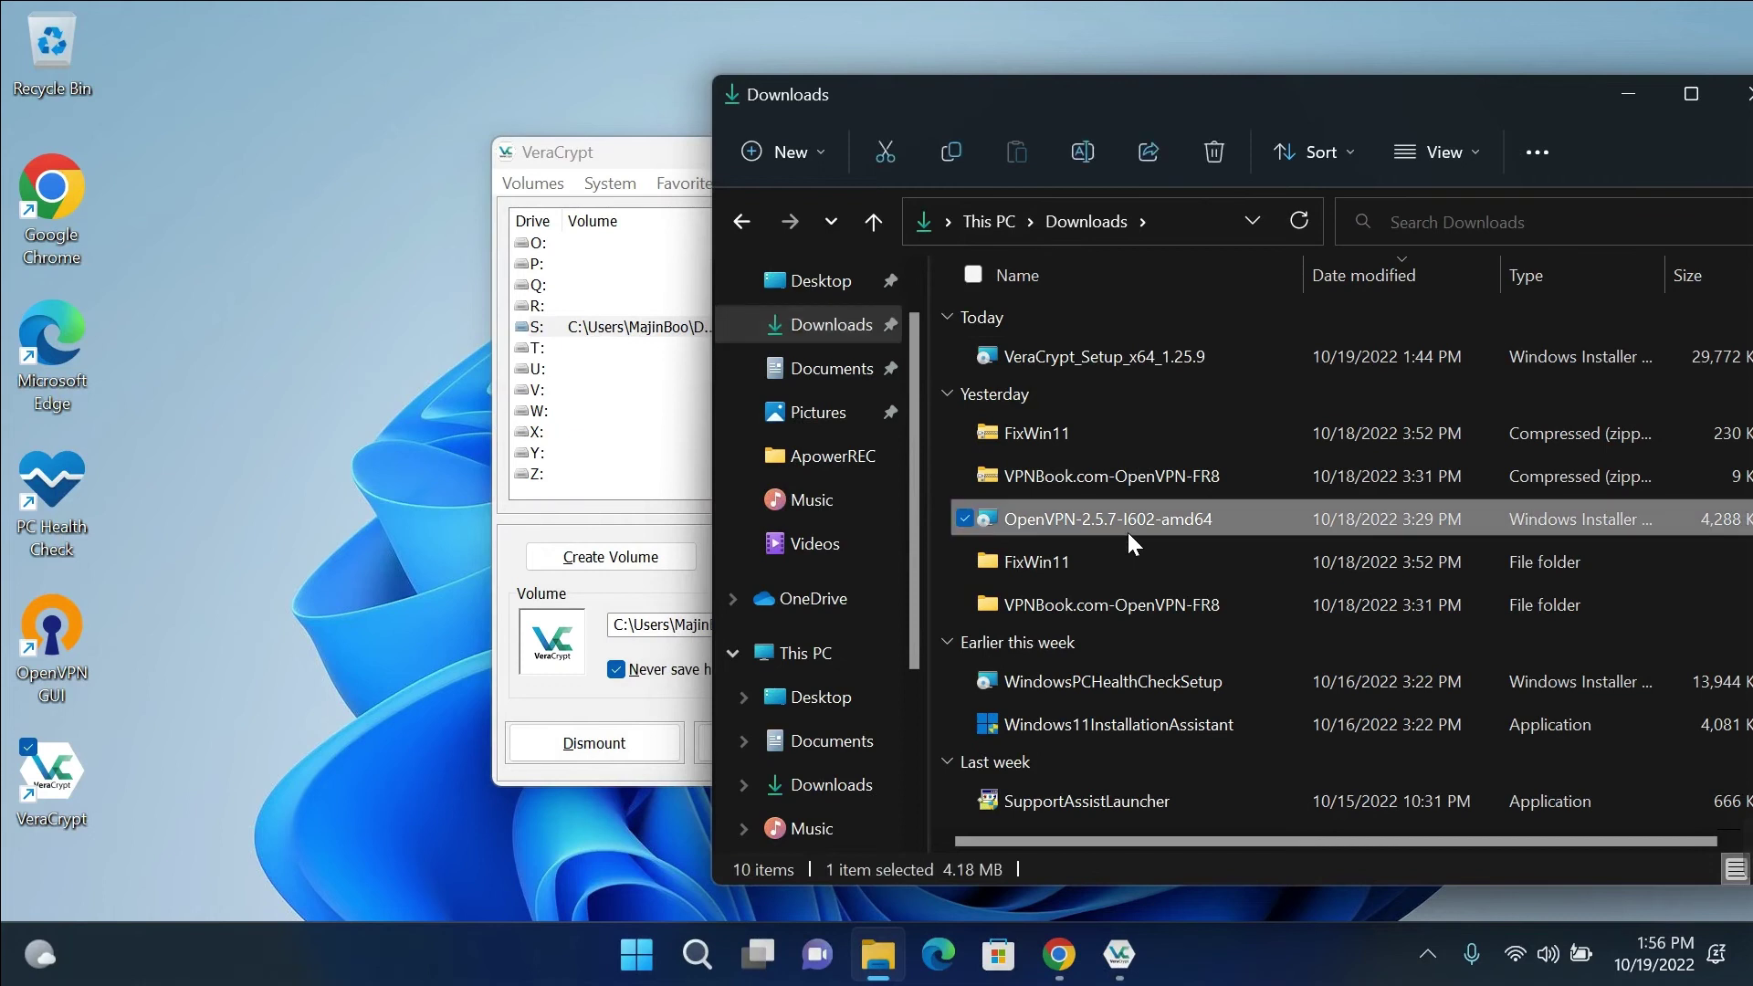
left_click(1150, 680, "ctrl")
left_click(1169, 723, "ctrl")
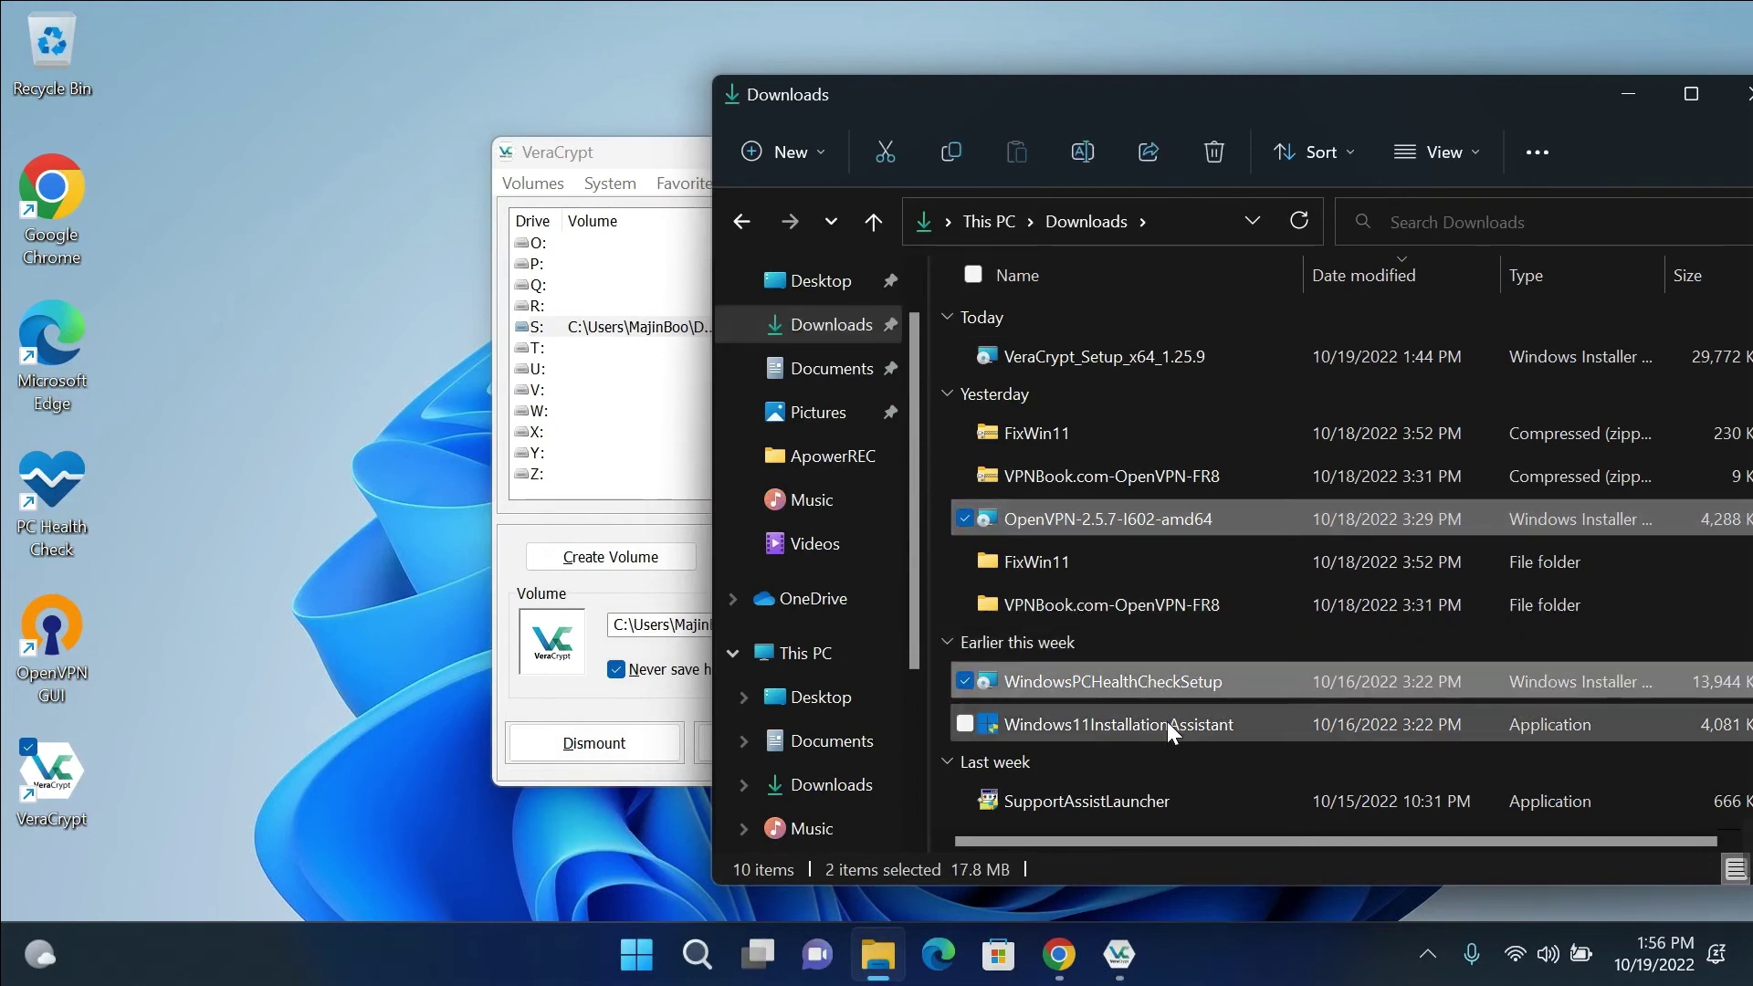
right_click(1166, 721)
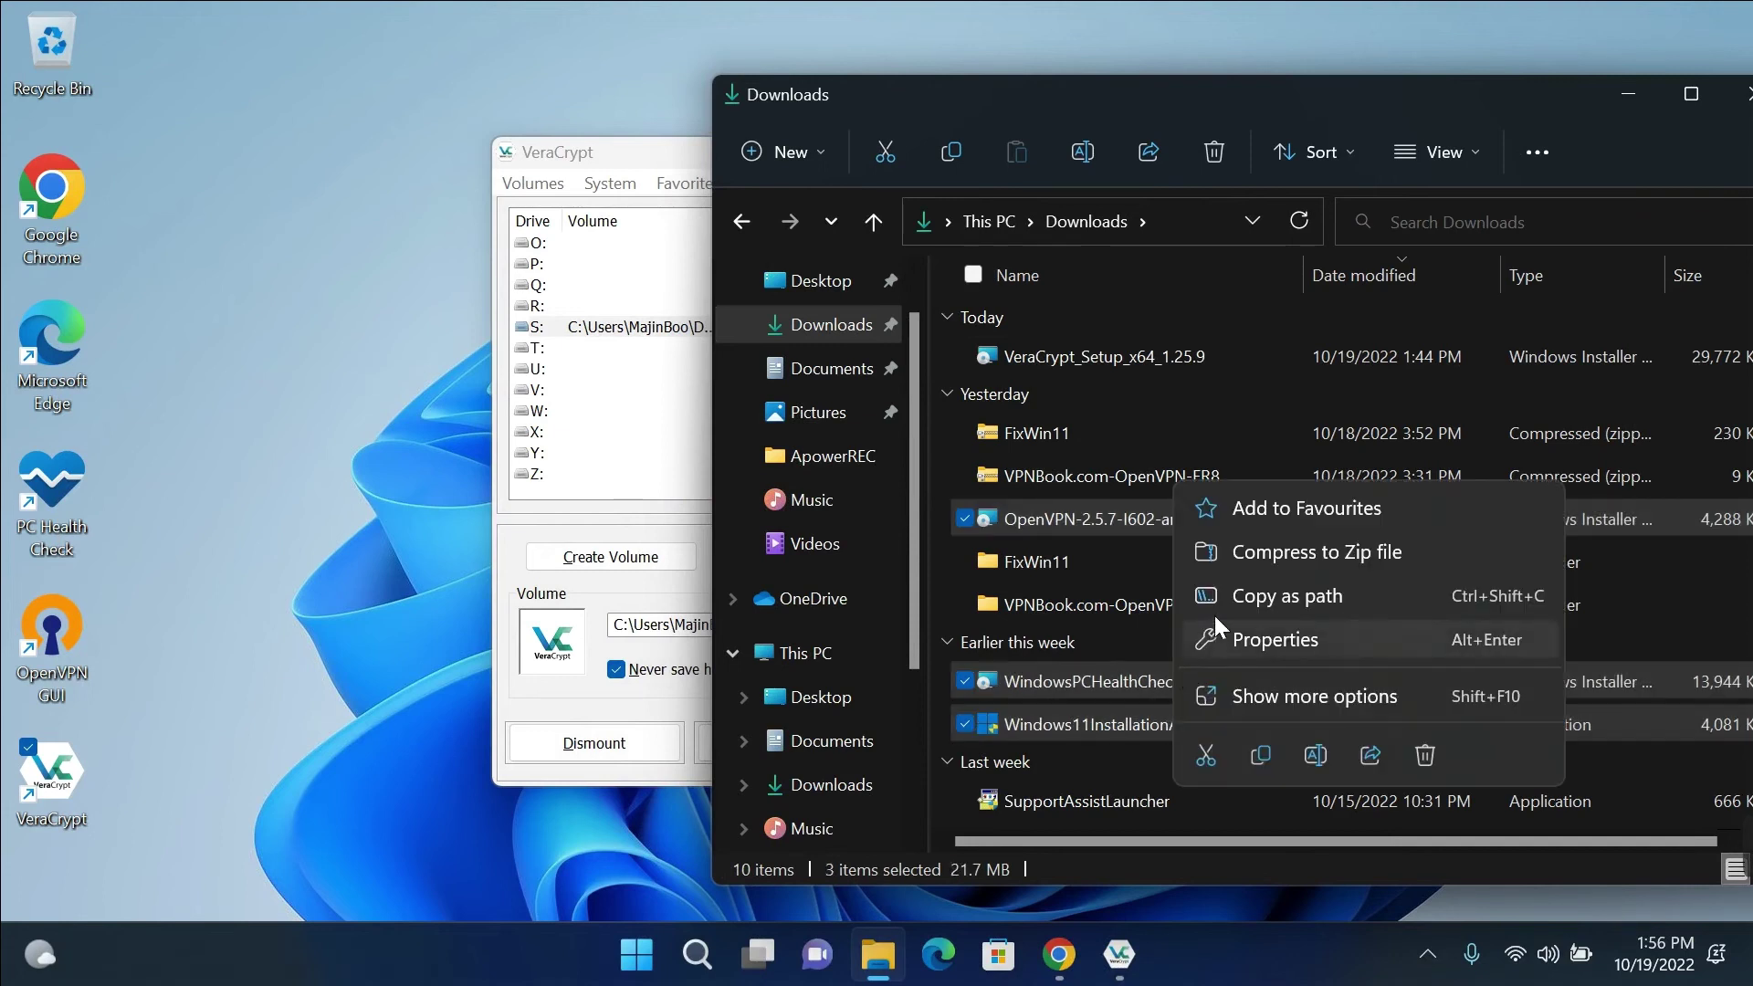
left_click(1199, 755)
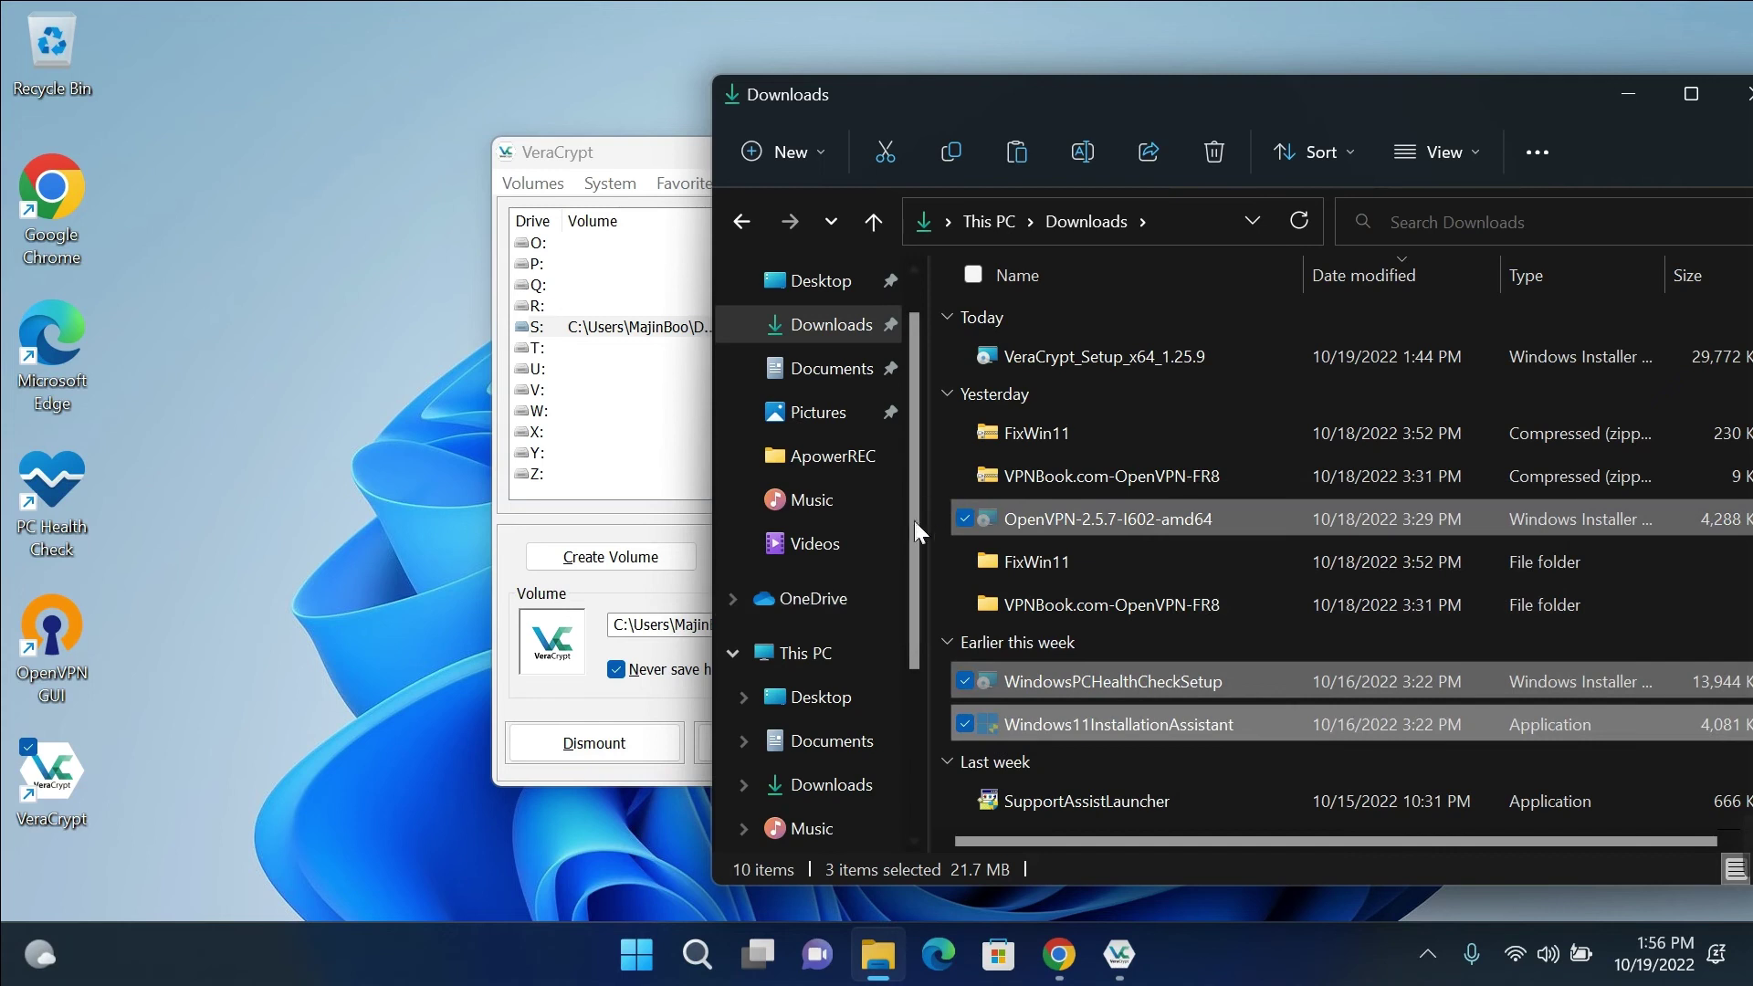
- Paste the three cut files into Local Disk (S:), agreeing to move WindowsPCHealthCheckSetup without its properties
scroll(887, 662, "down", 2)
scroll(887, 671, "down", 1)
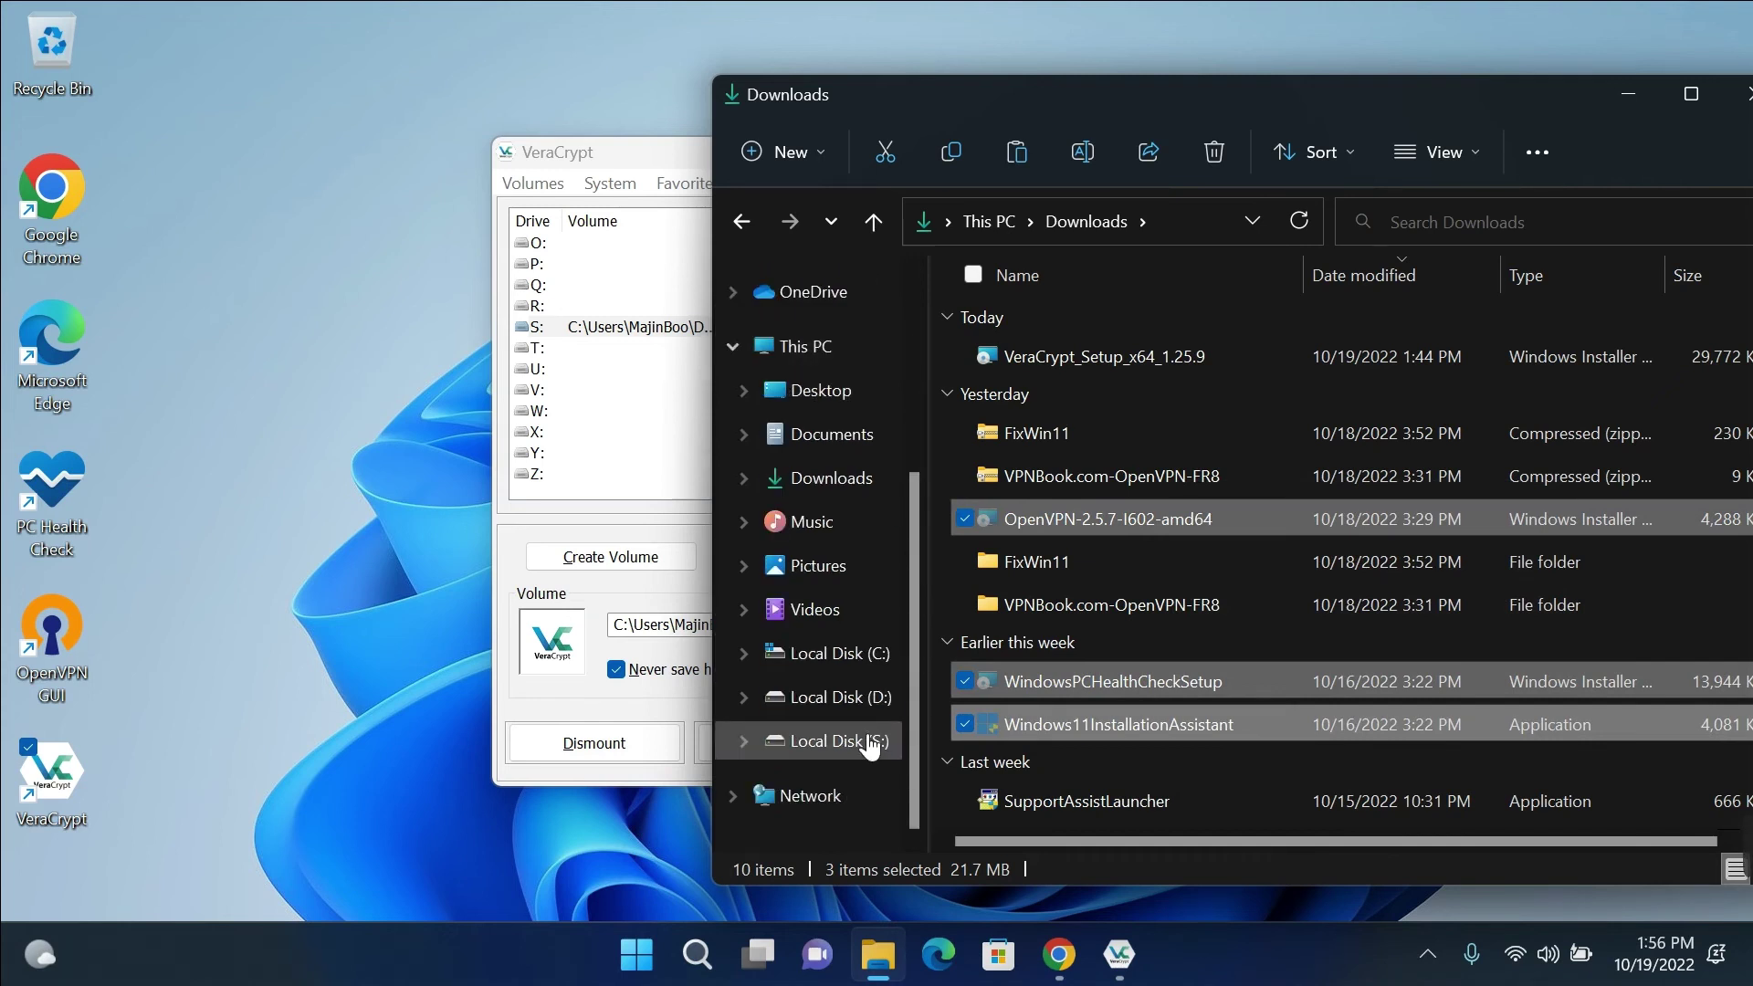
left_click(862, 742)
right_click(1116, 464)
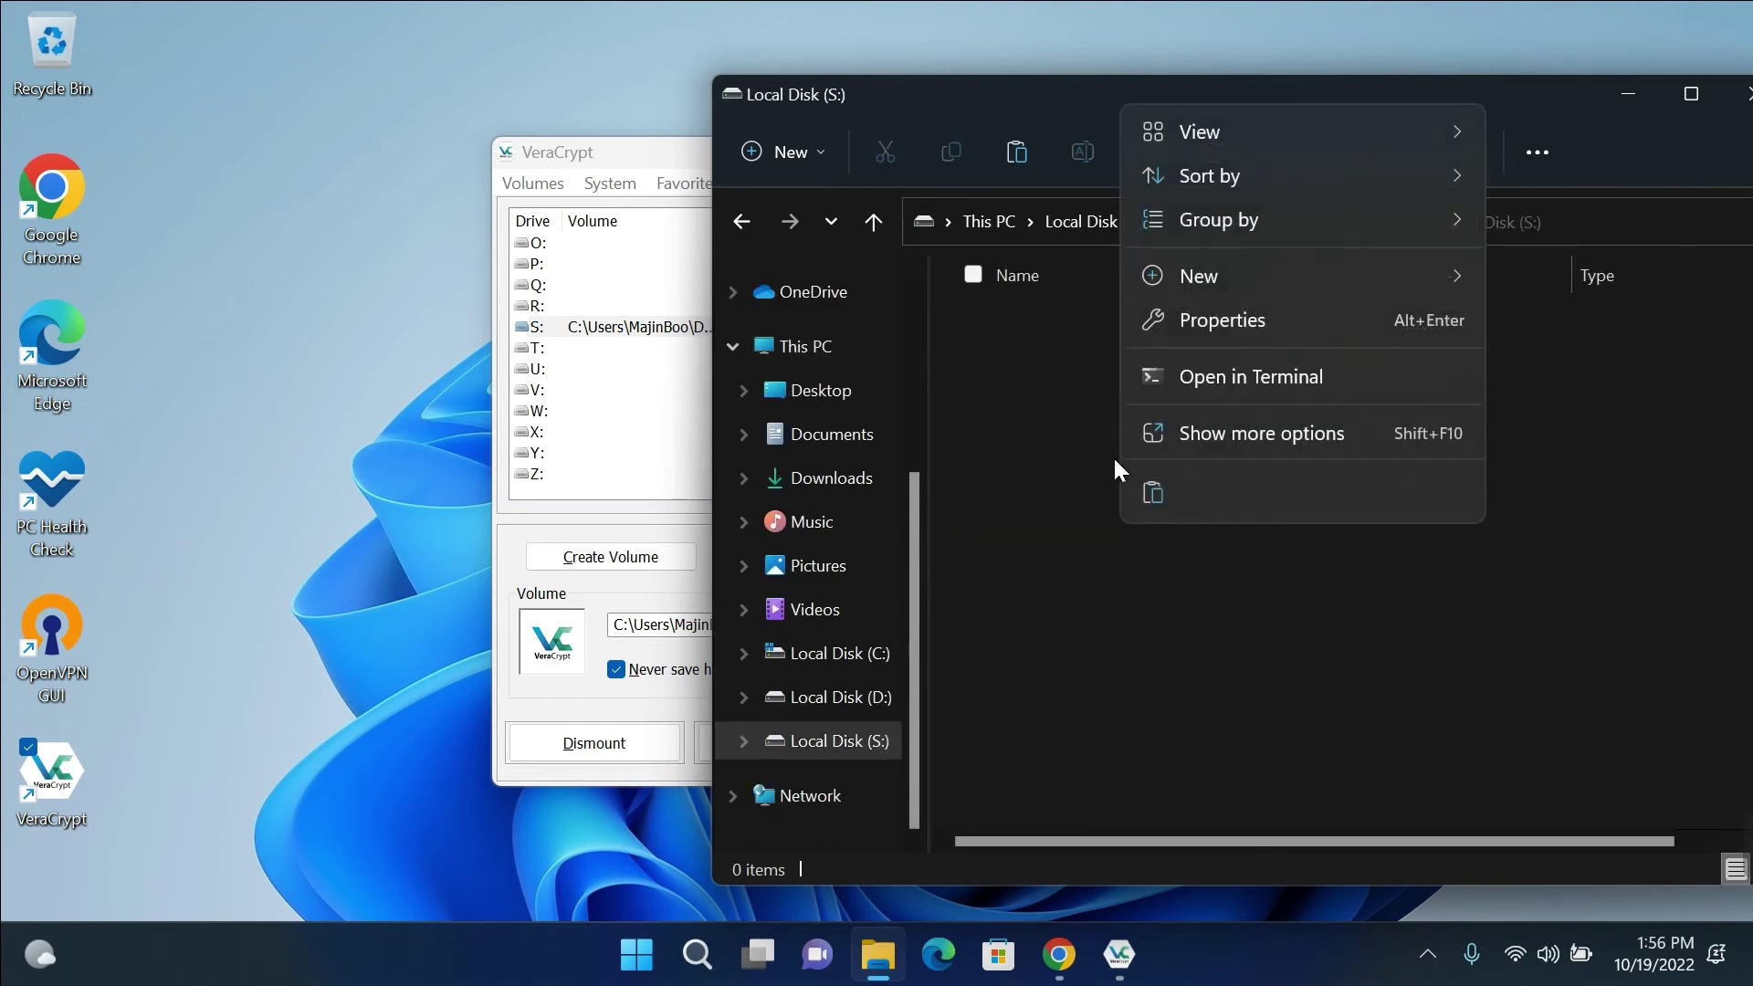
left_click(1150, 495)
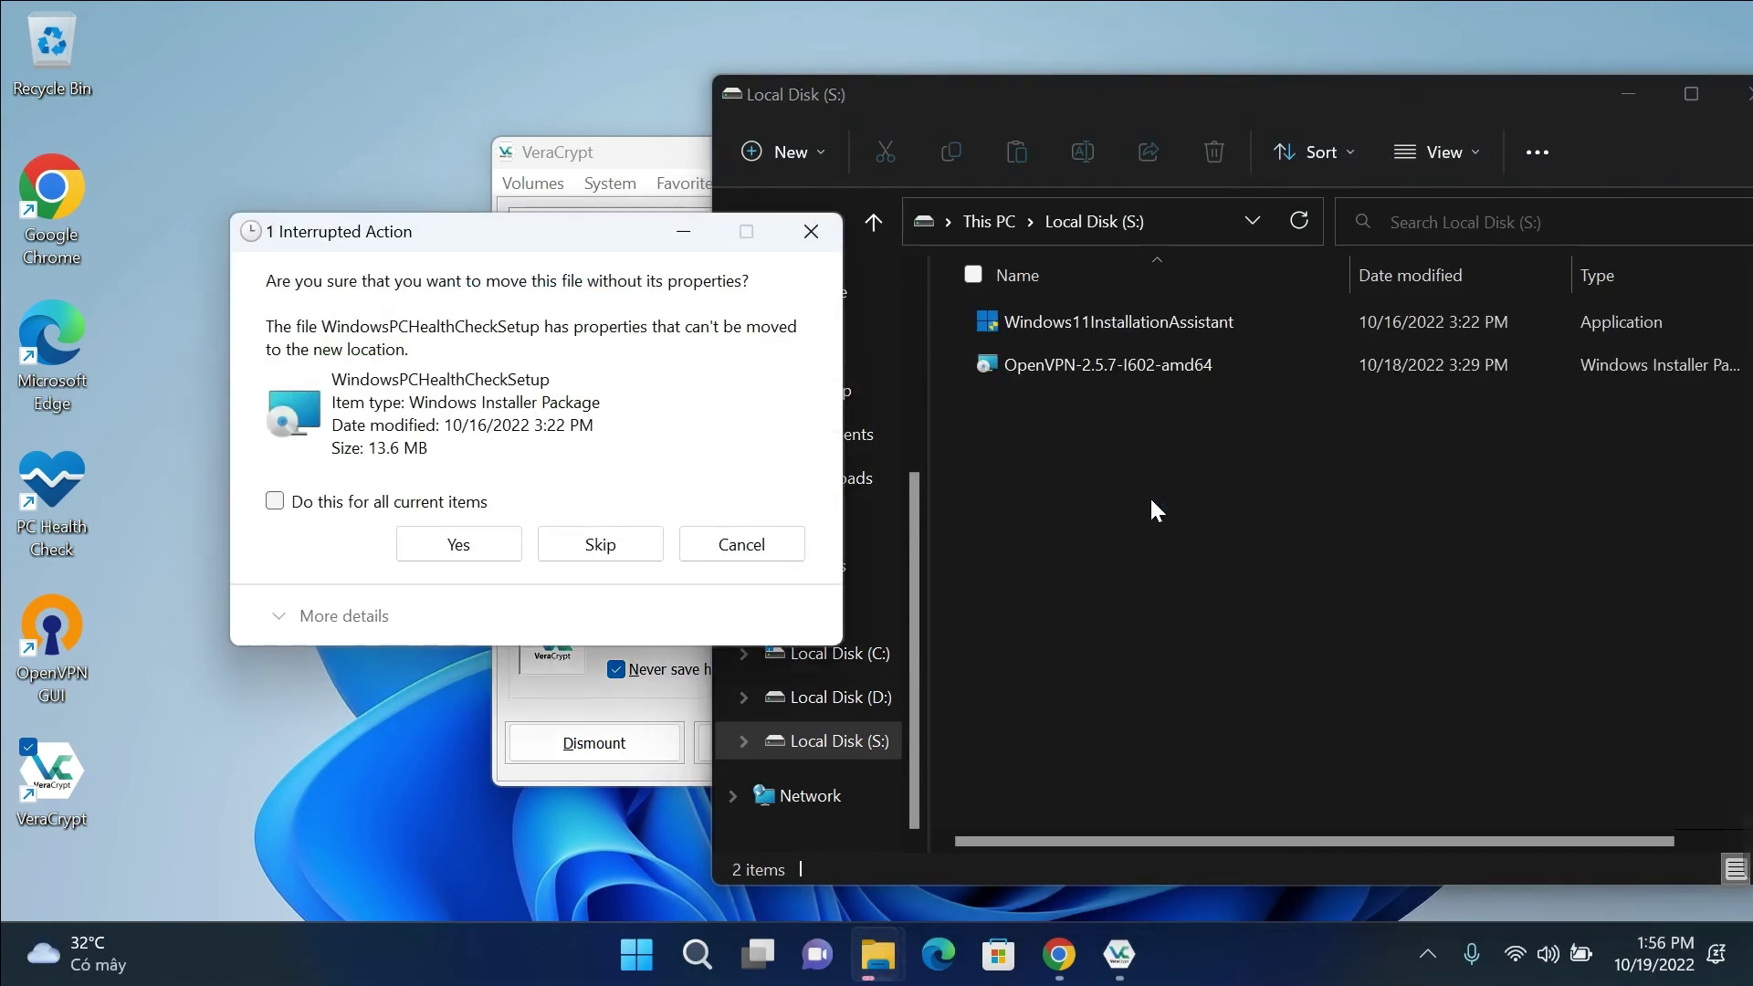
left_click(458, 544)
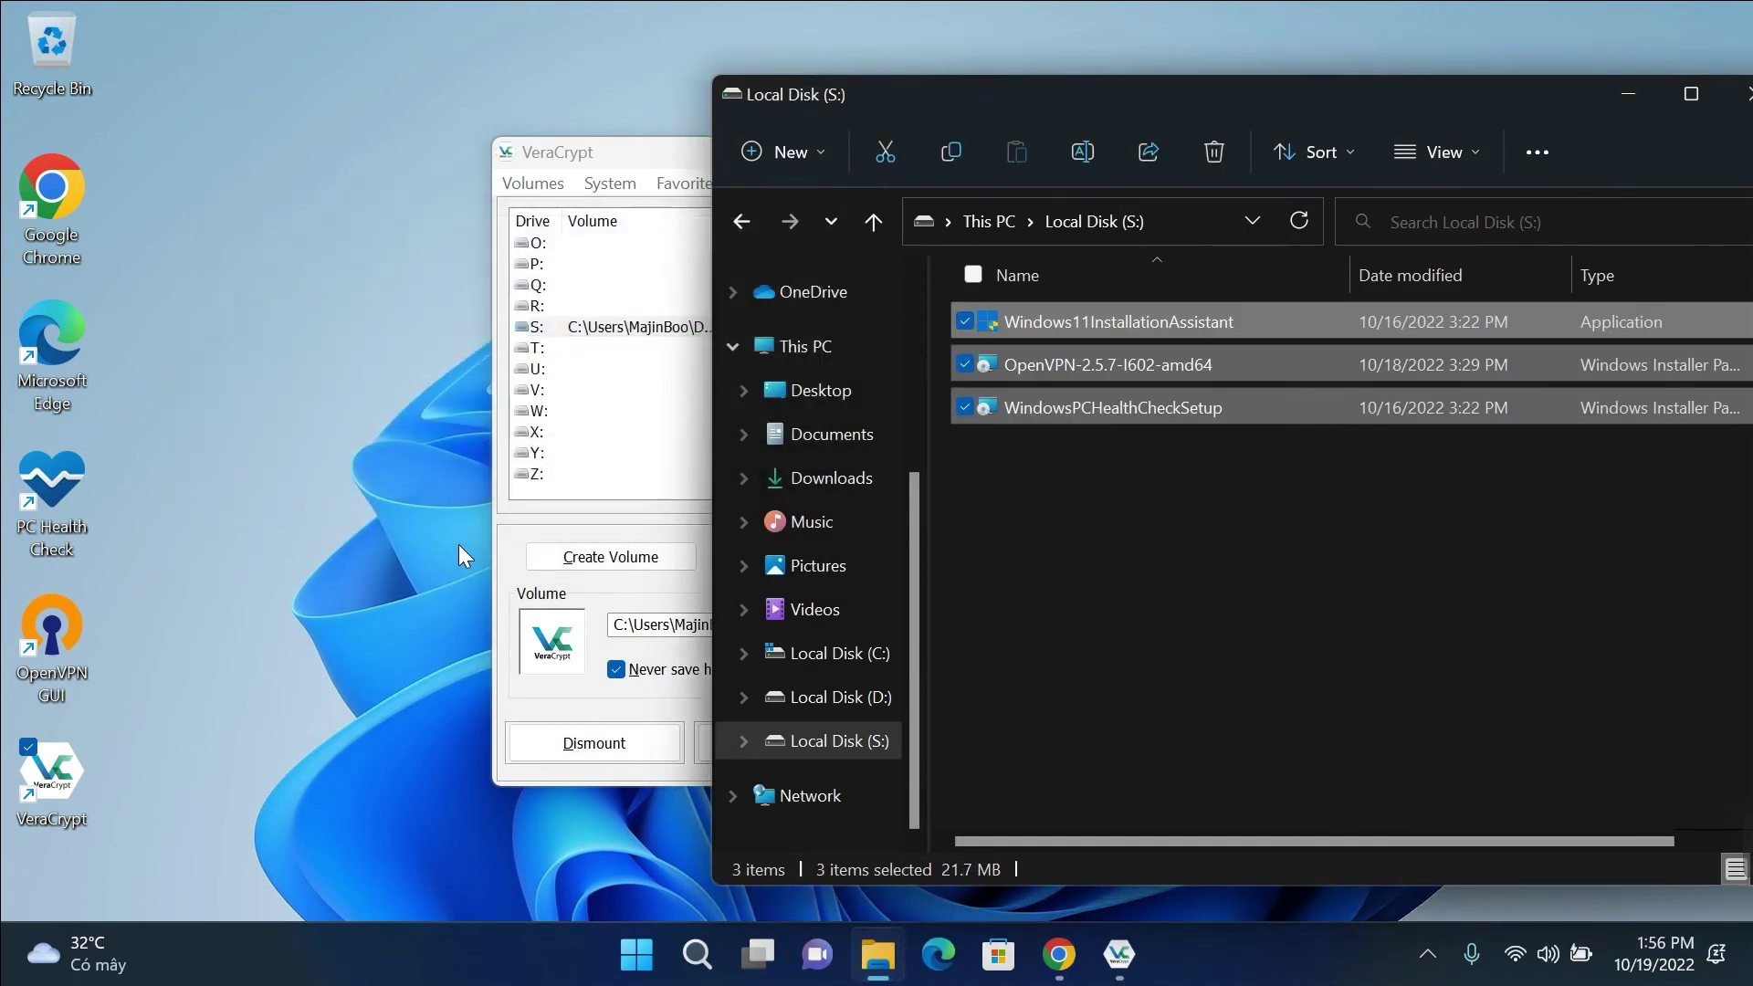
left_click(1024, 592)
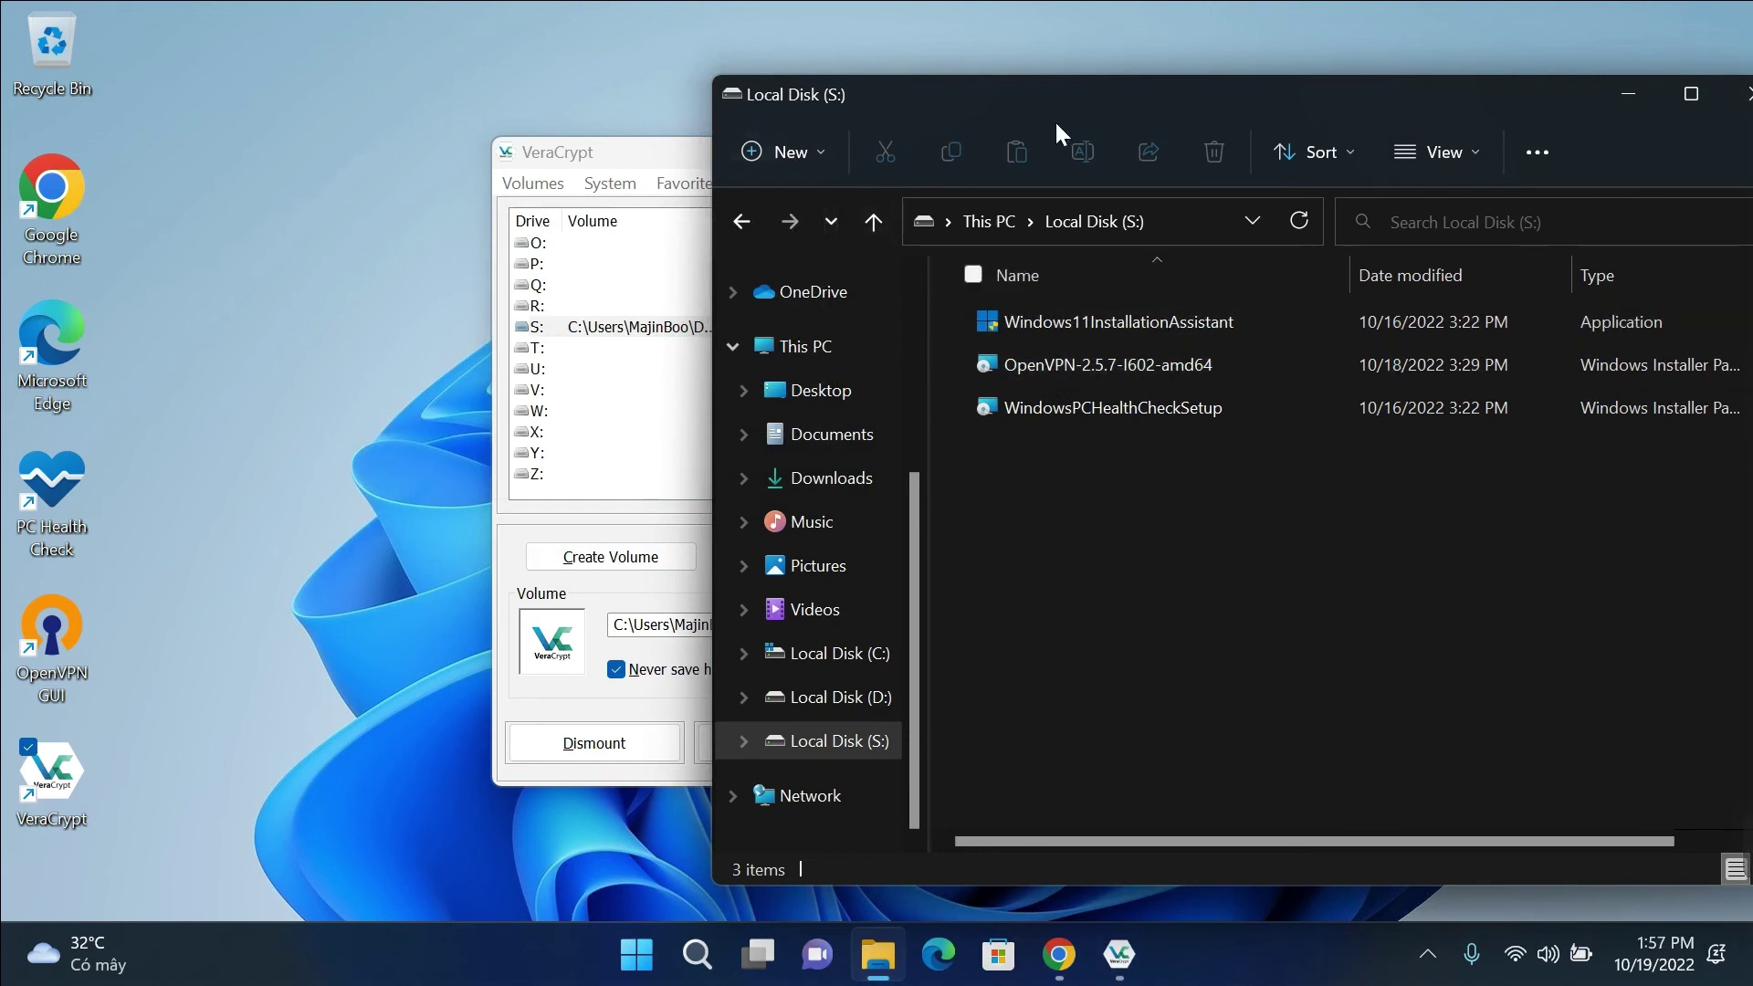
- Dismount drive S: in VeraCrypt, and switch to File Explorer to check the drives under This PC
left_click(676, 148)
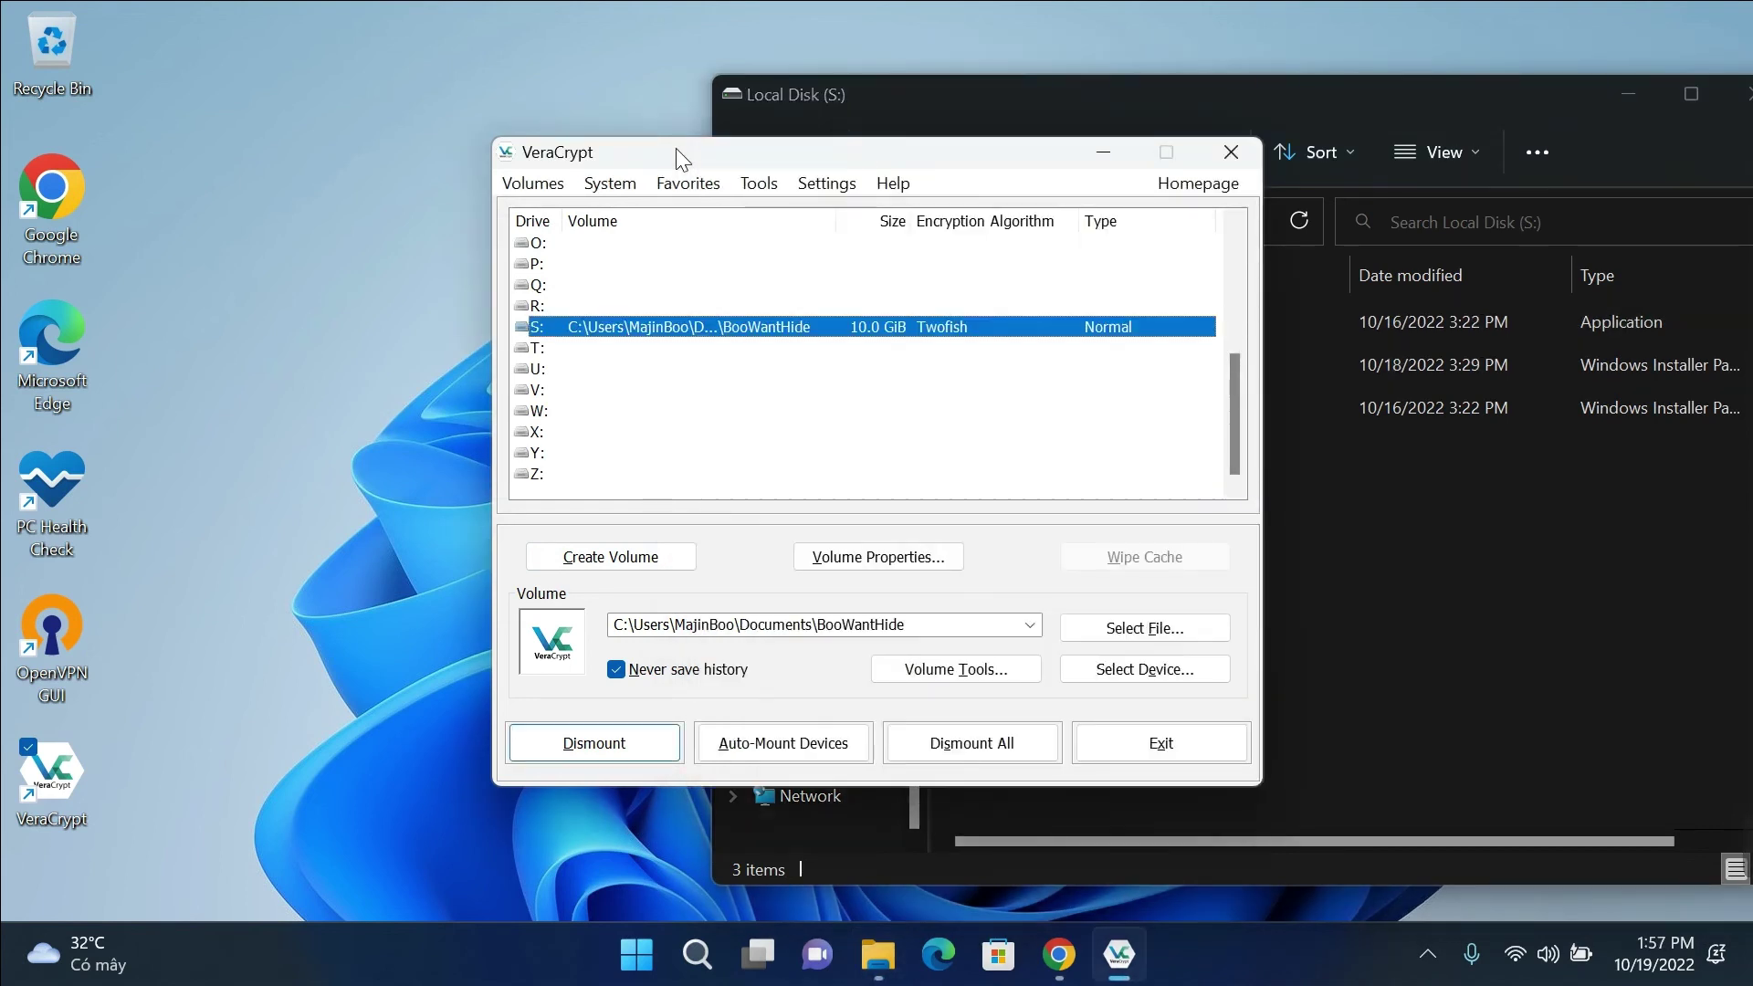
left_click(615, 751)
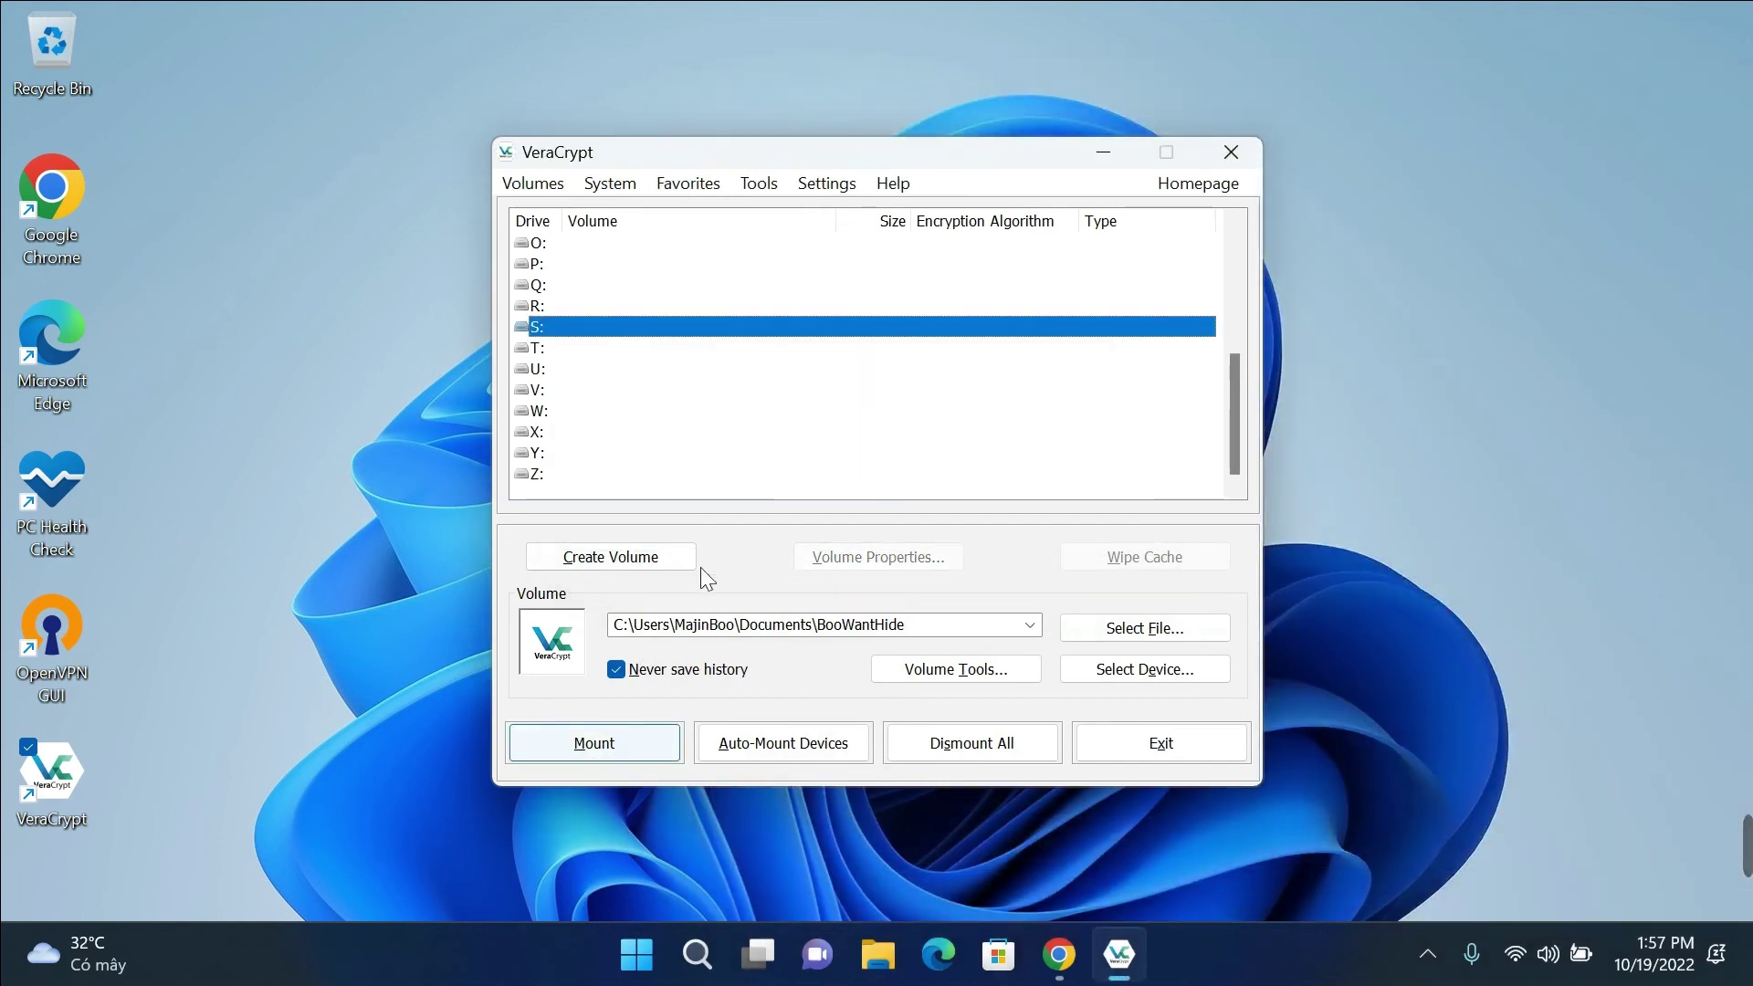
left_click(872, 954)
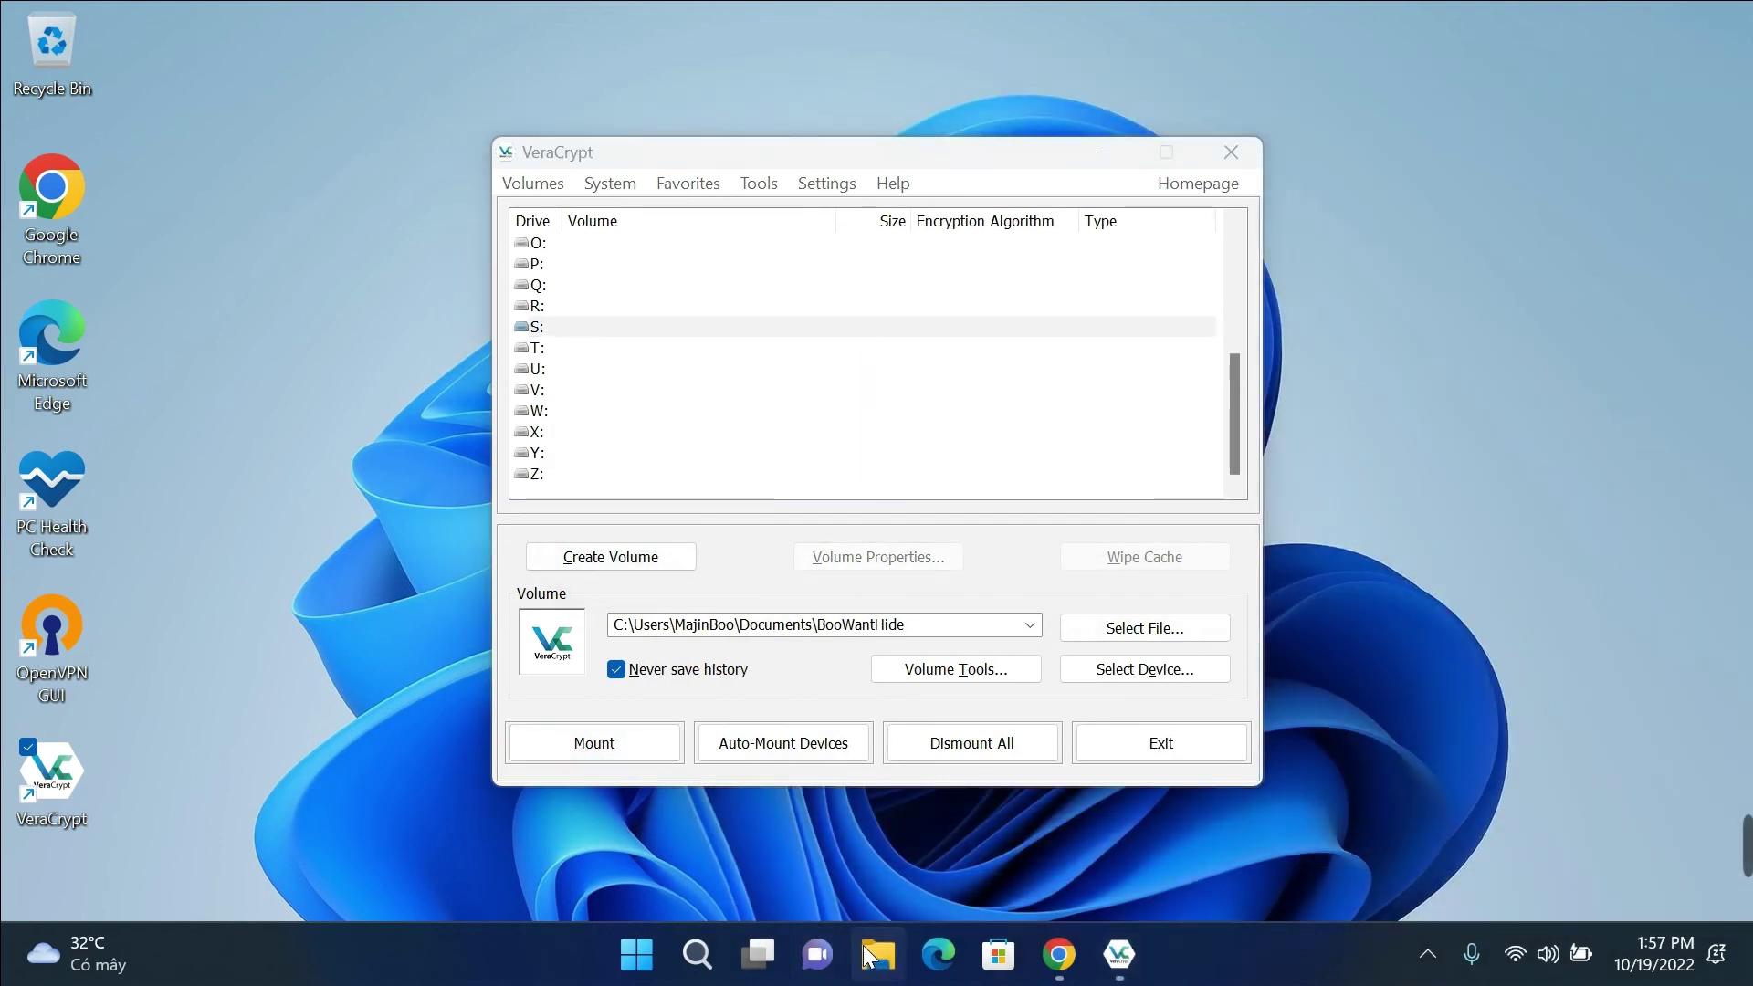
scroll(858, 542, "down", 3)
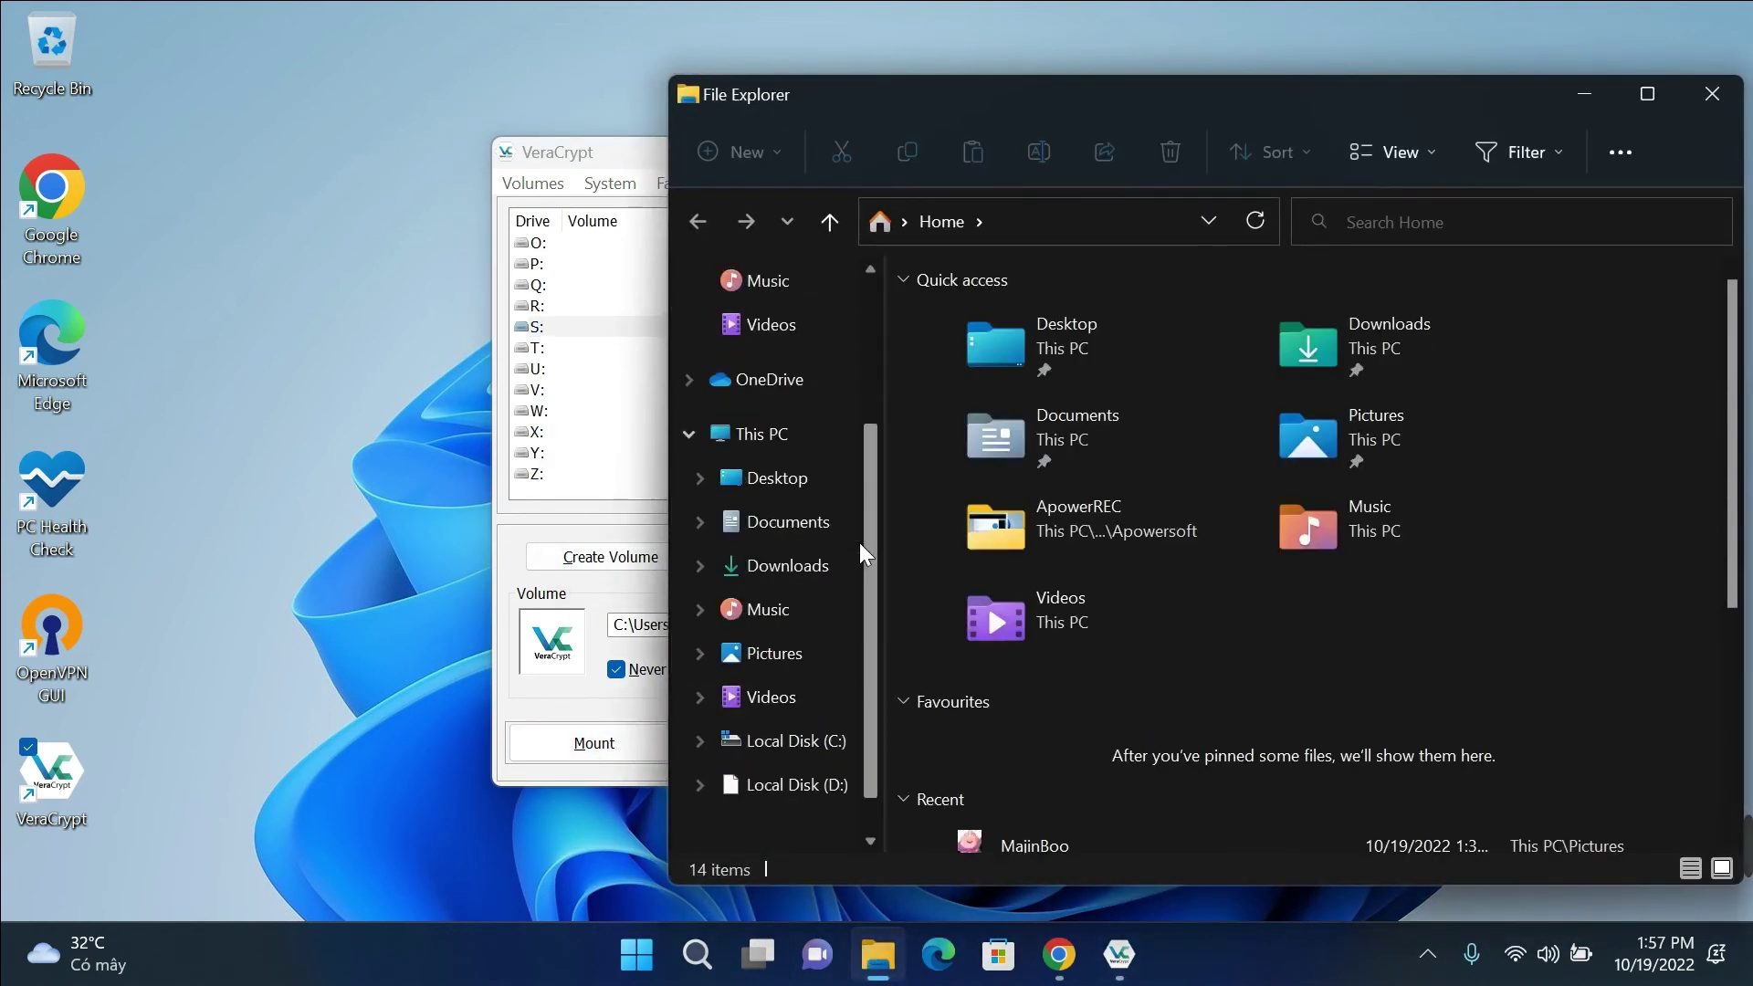
scroll(858, 542, "down", 1)
left_click(773, 398)
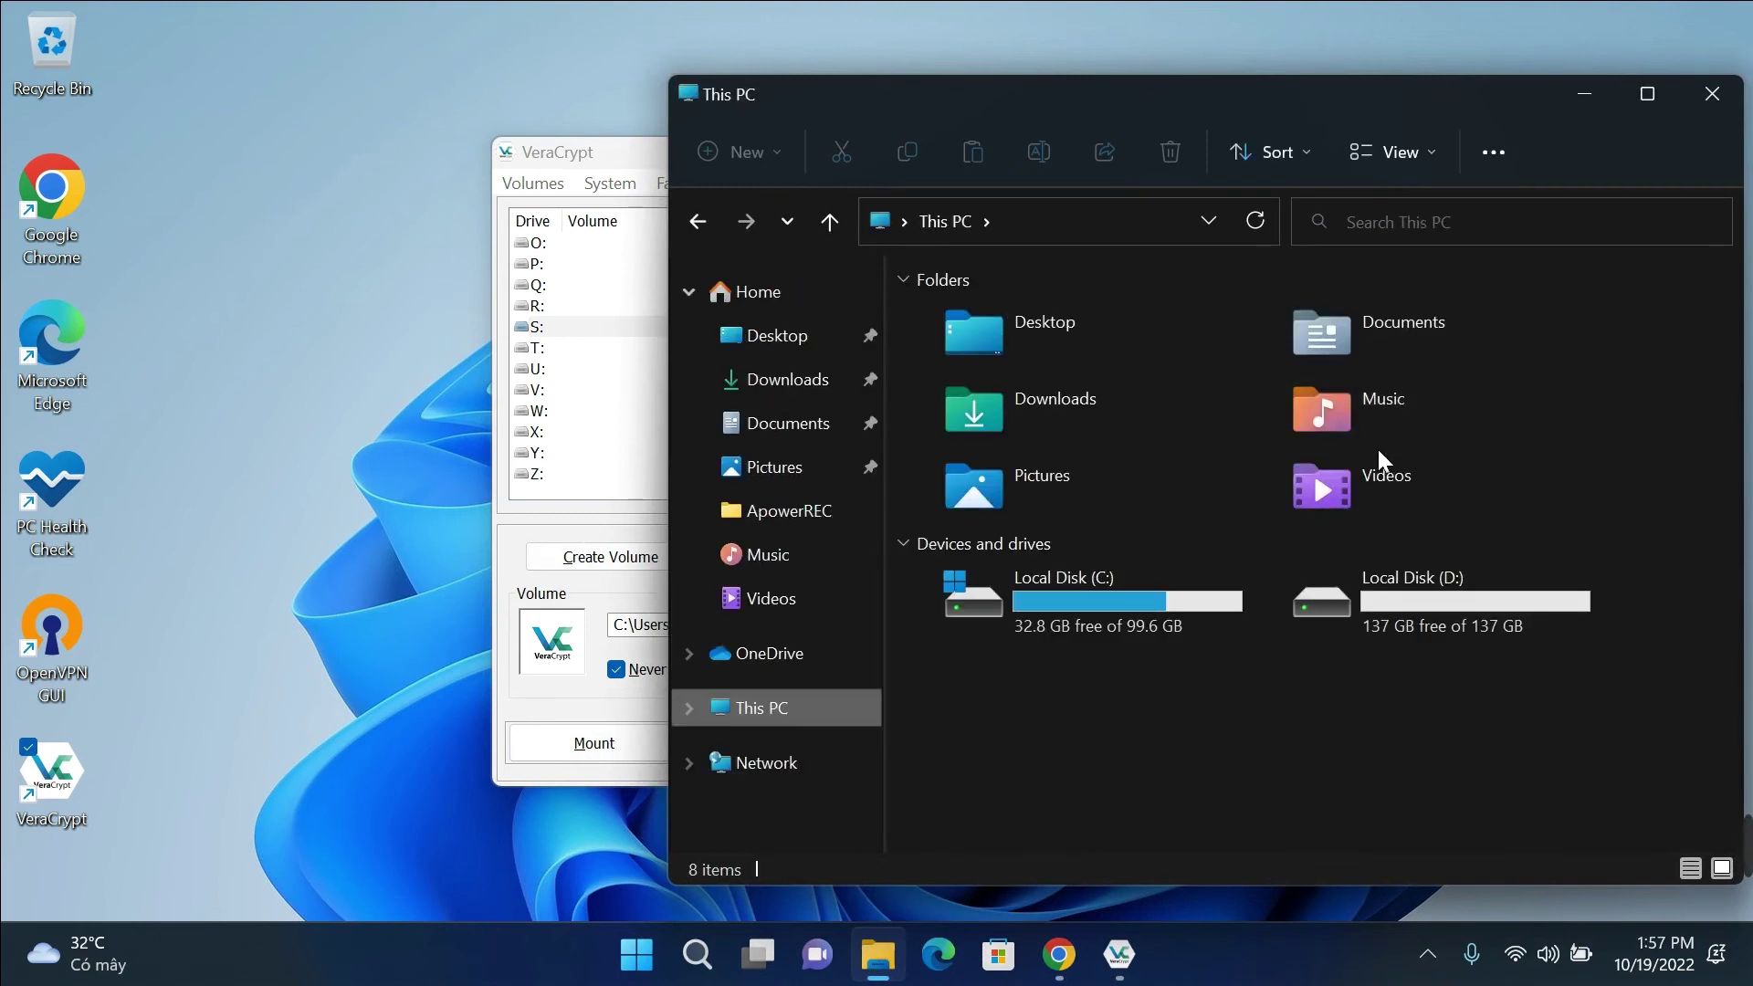
- Examine the BooWantHide container file in the Documents folder, then minimise the File Explorer window
left_click(831, 436)
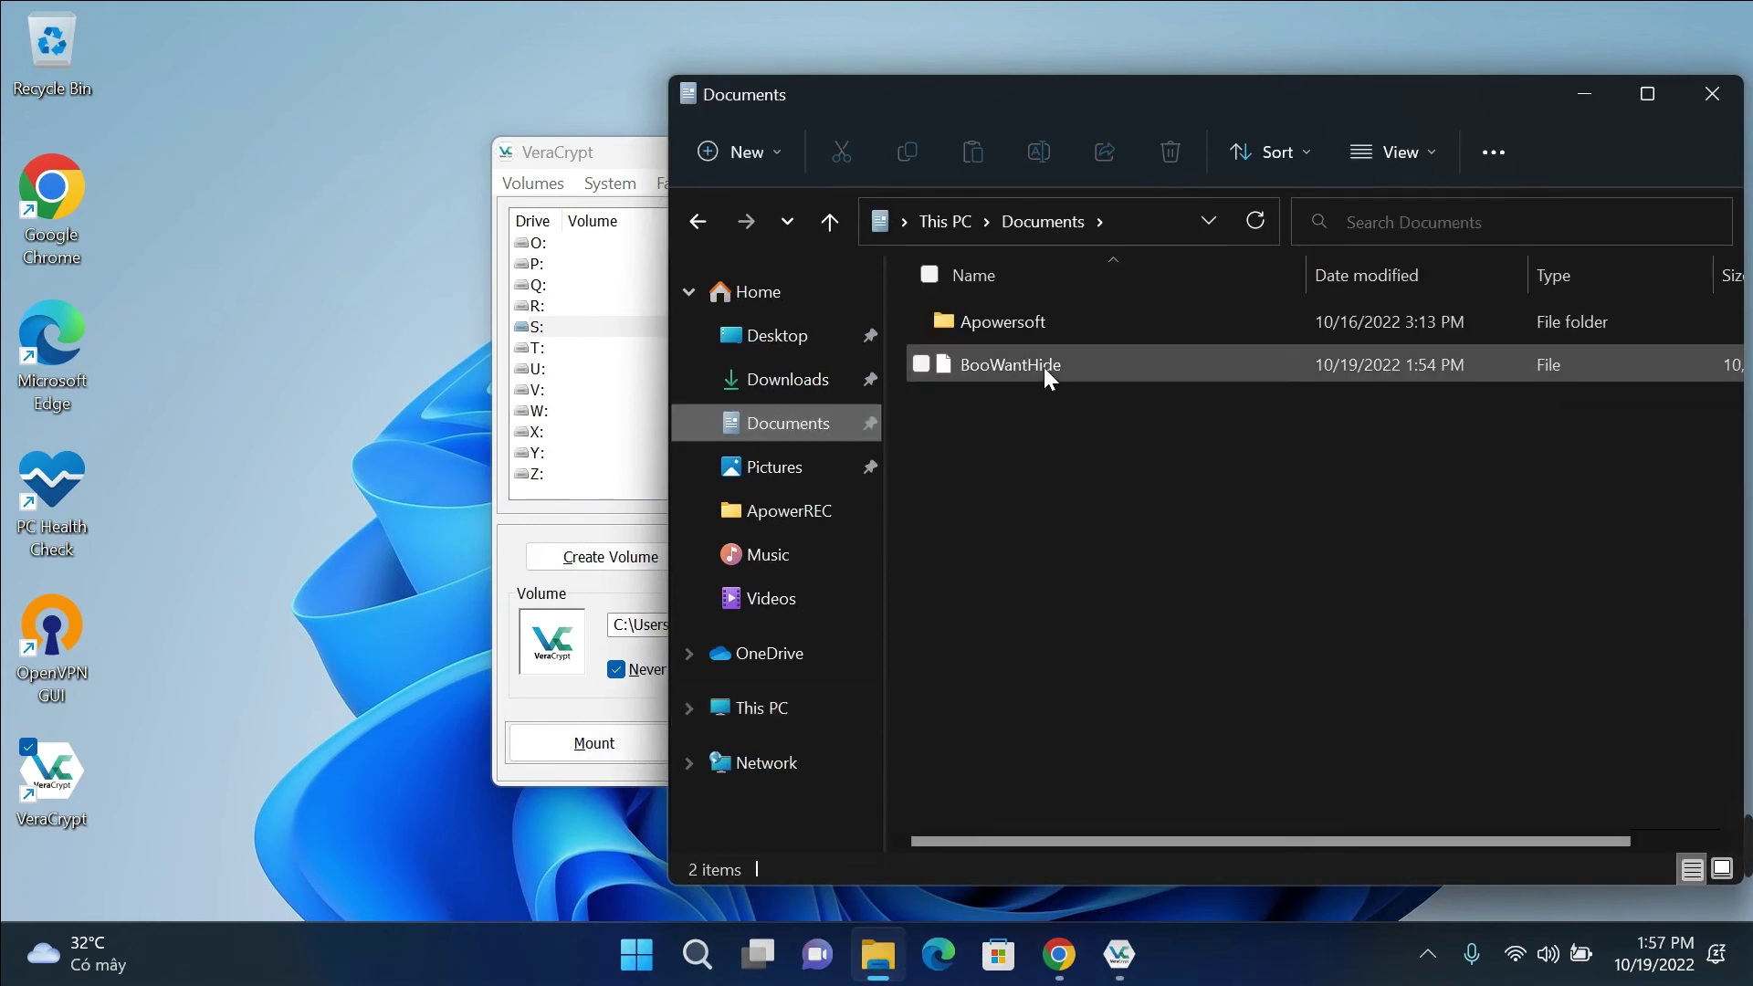
left_click(1044, 367)
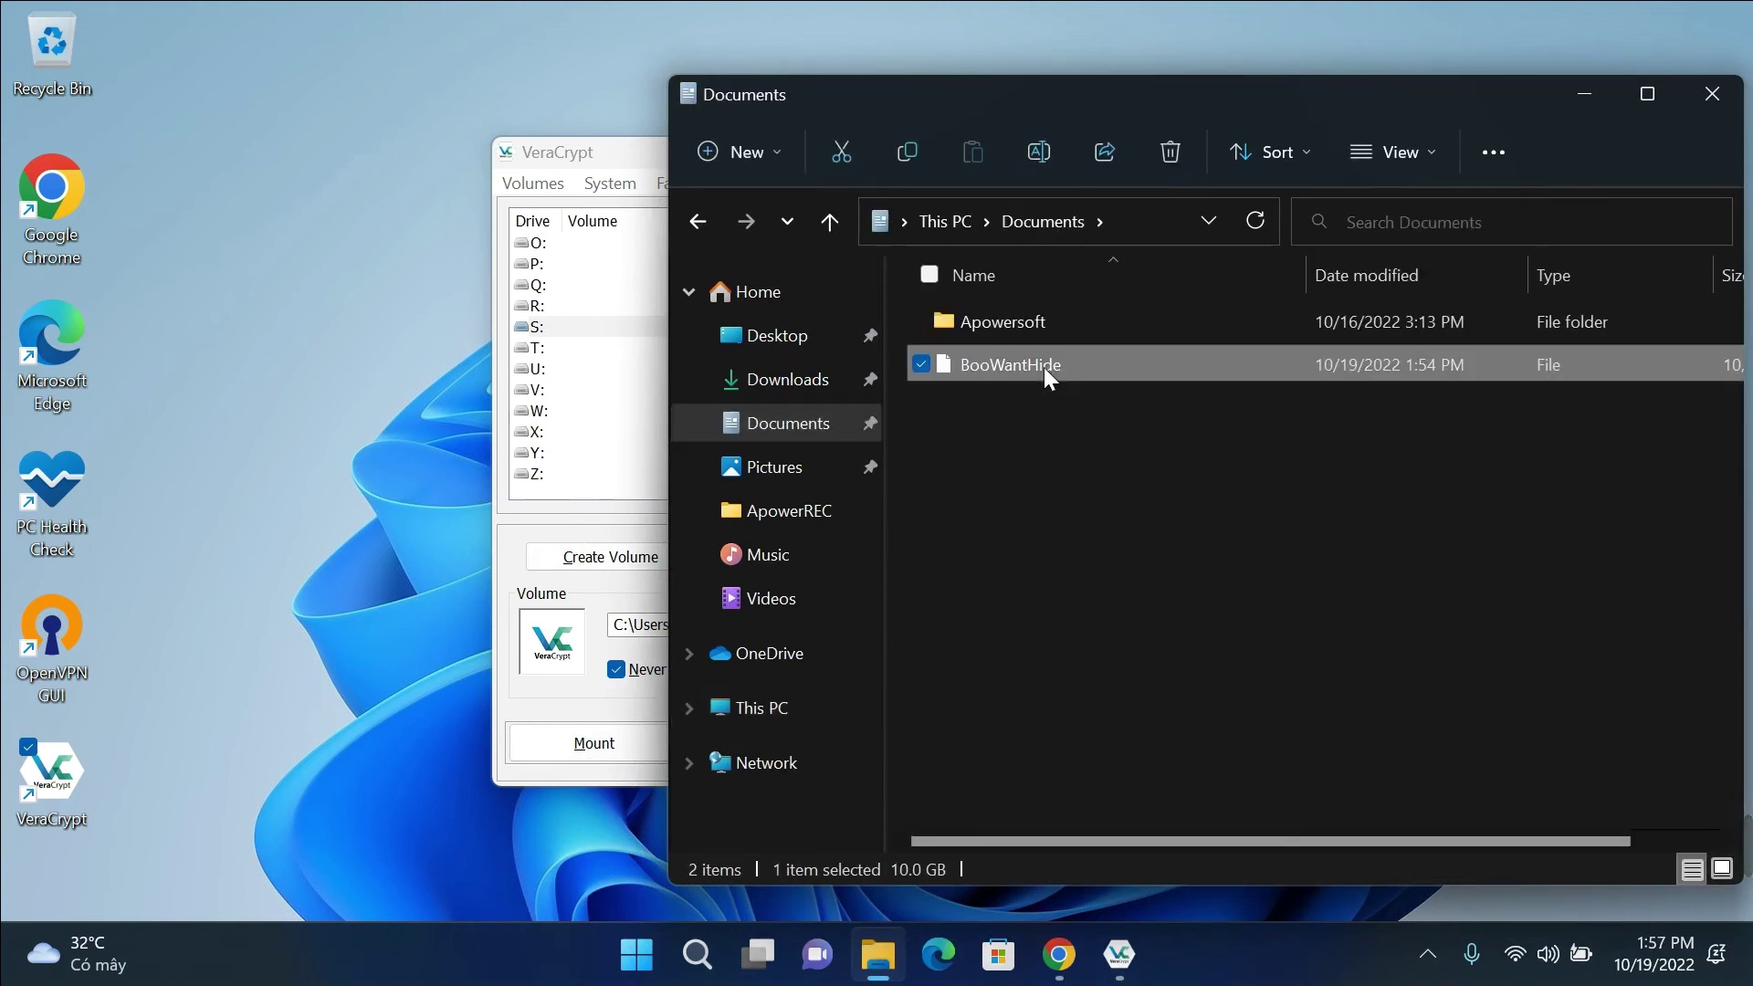
left_click_drag(1060, 93, 703, 49)
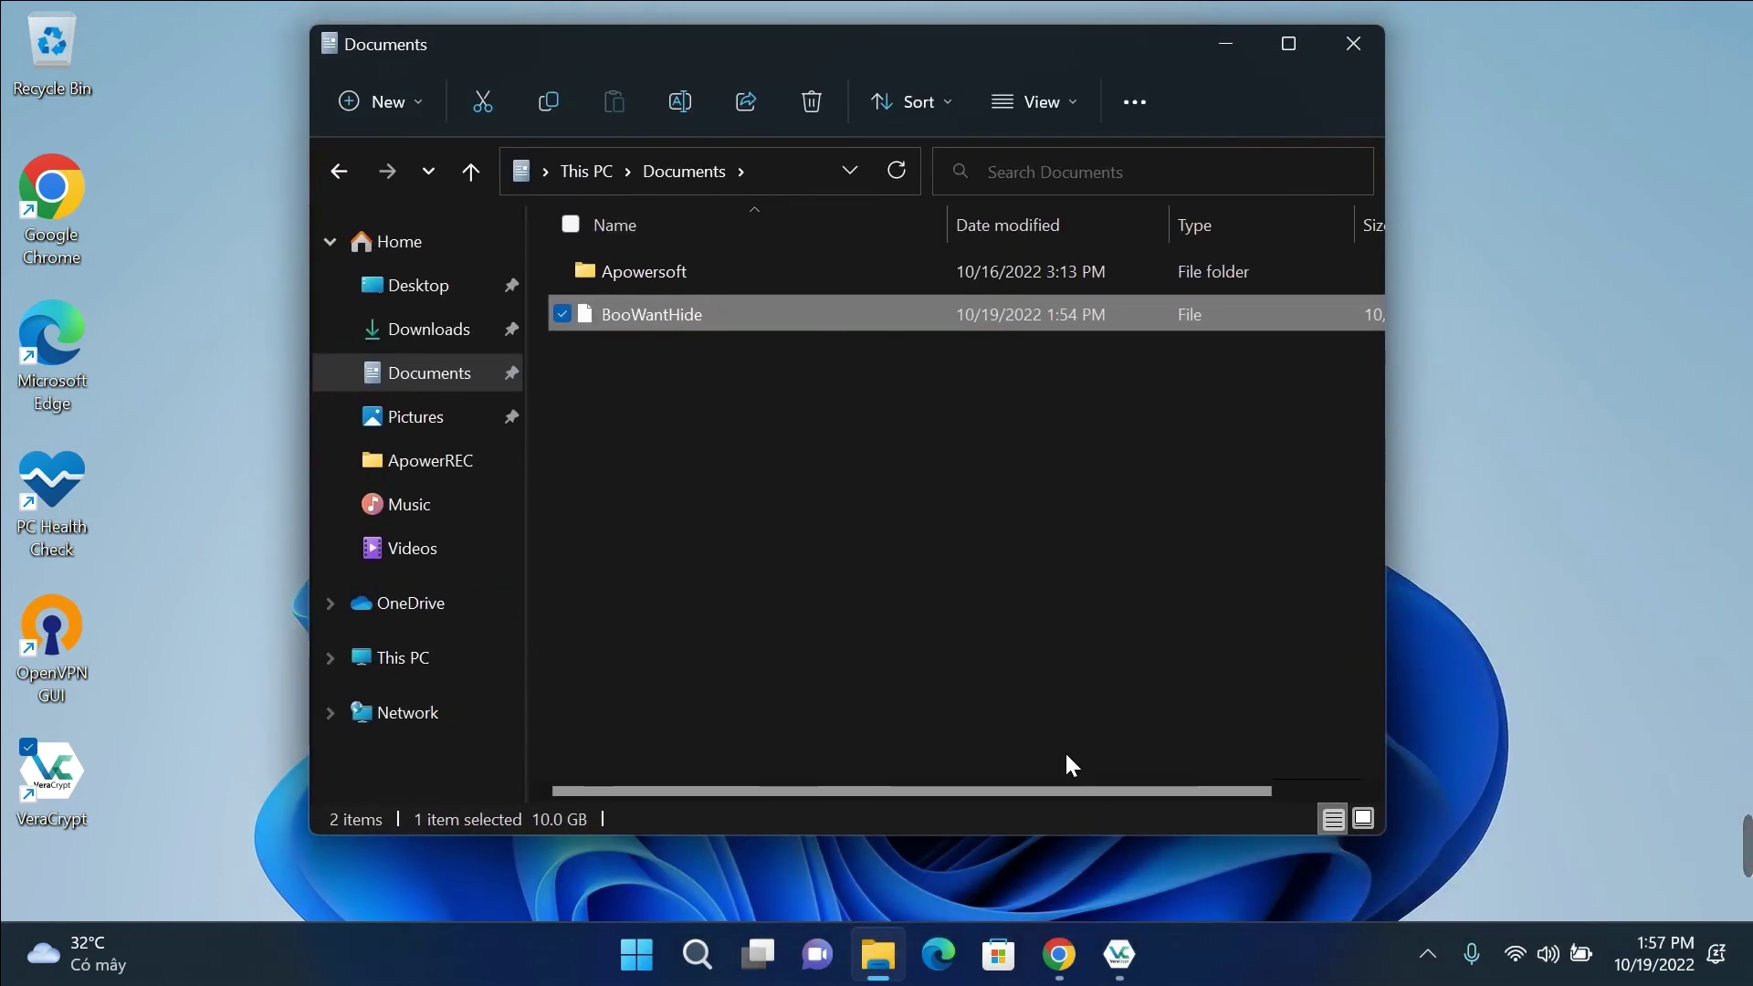
left_click_drag(1068, 791, 884, 765)
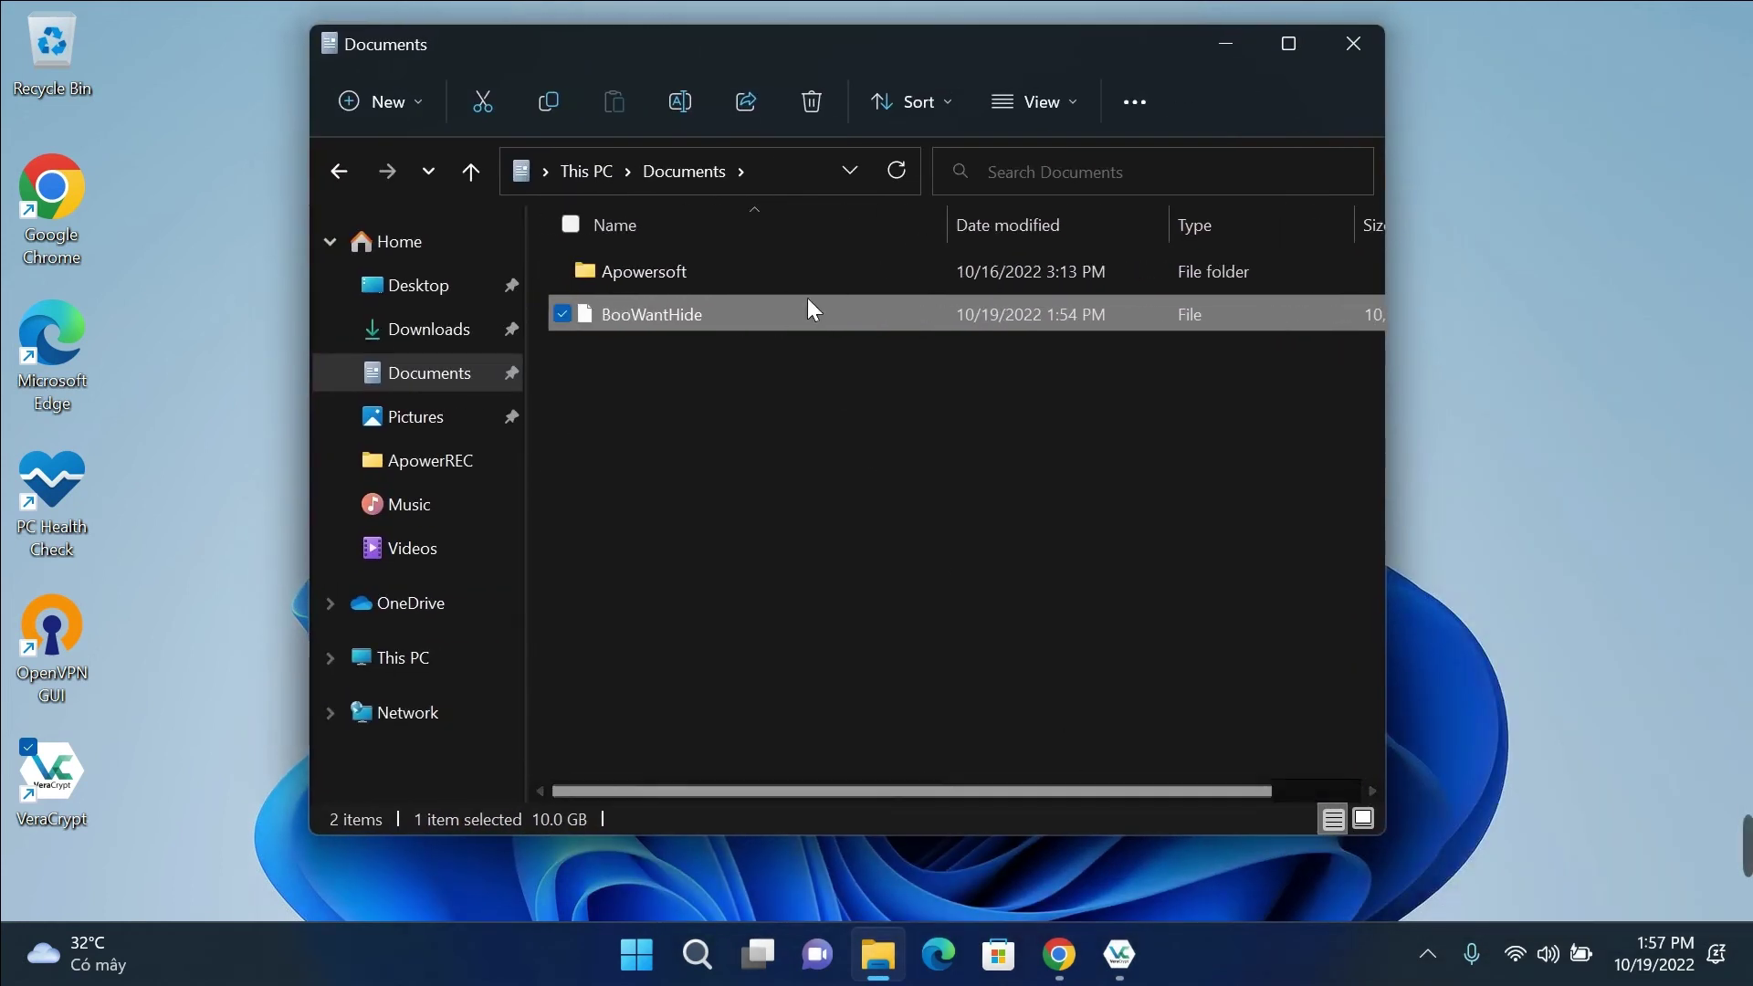
left_click(822, 406)
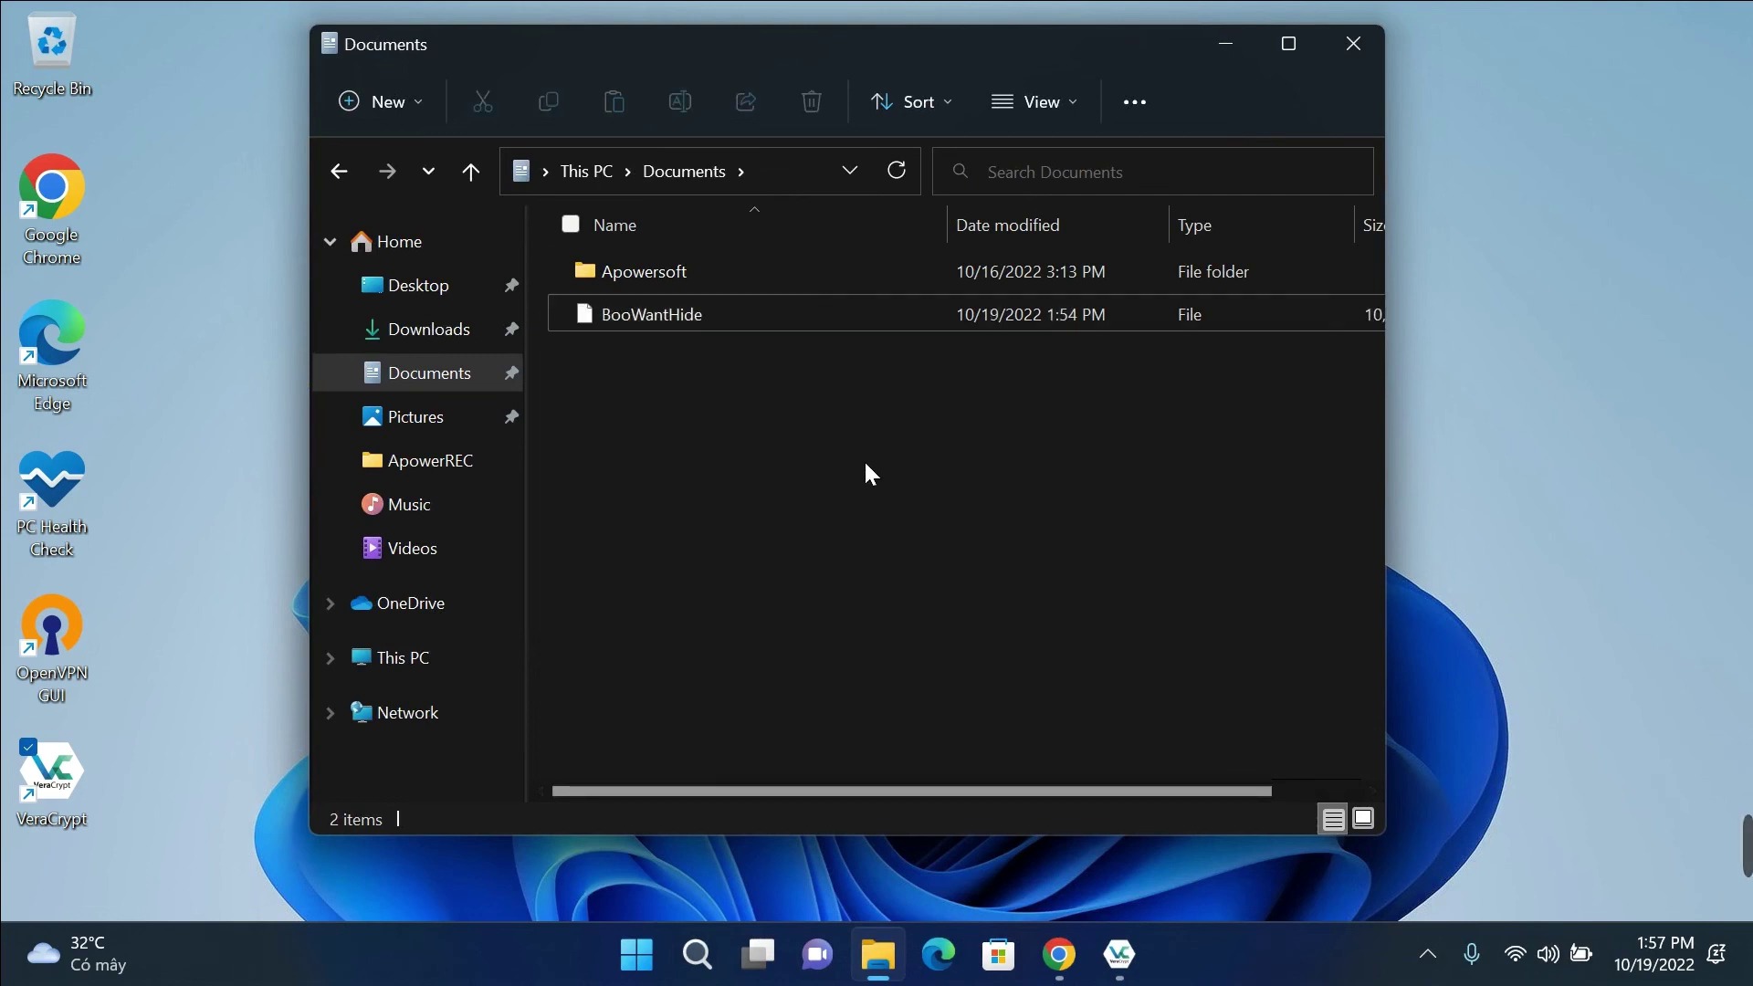
left_click(1223, 43)
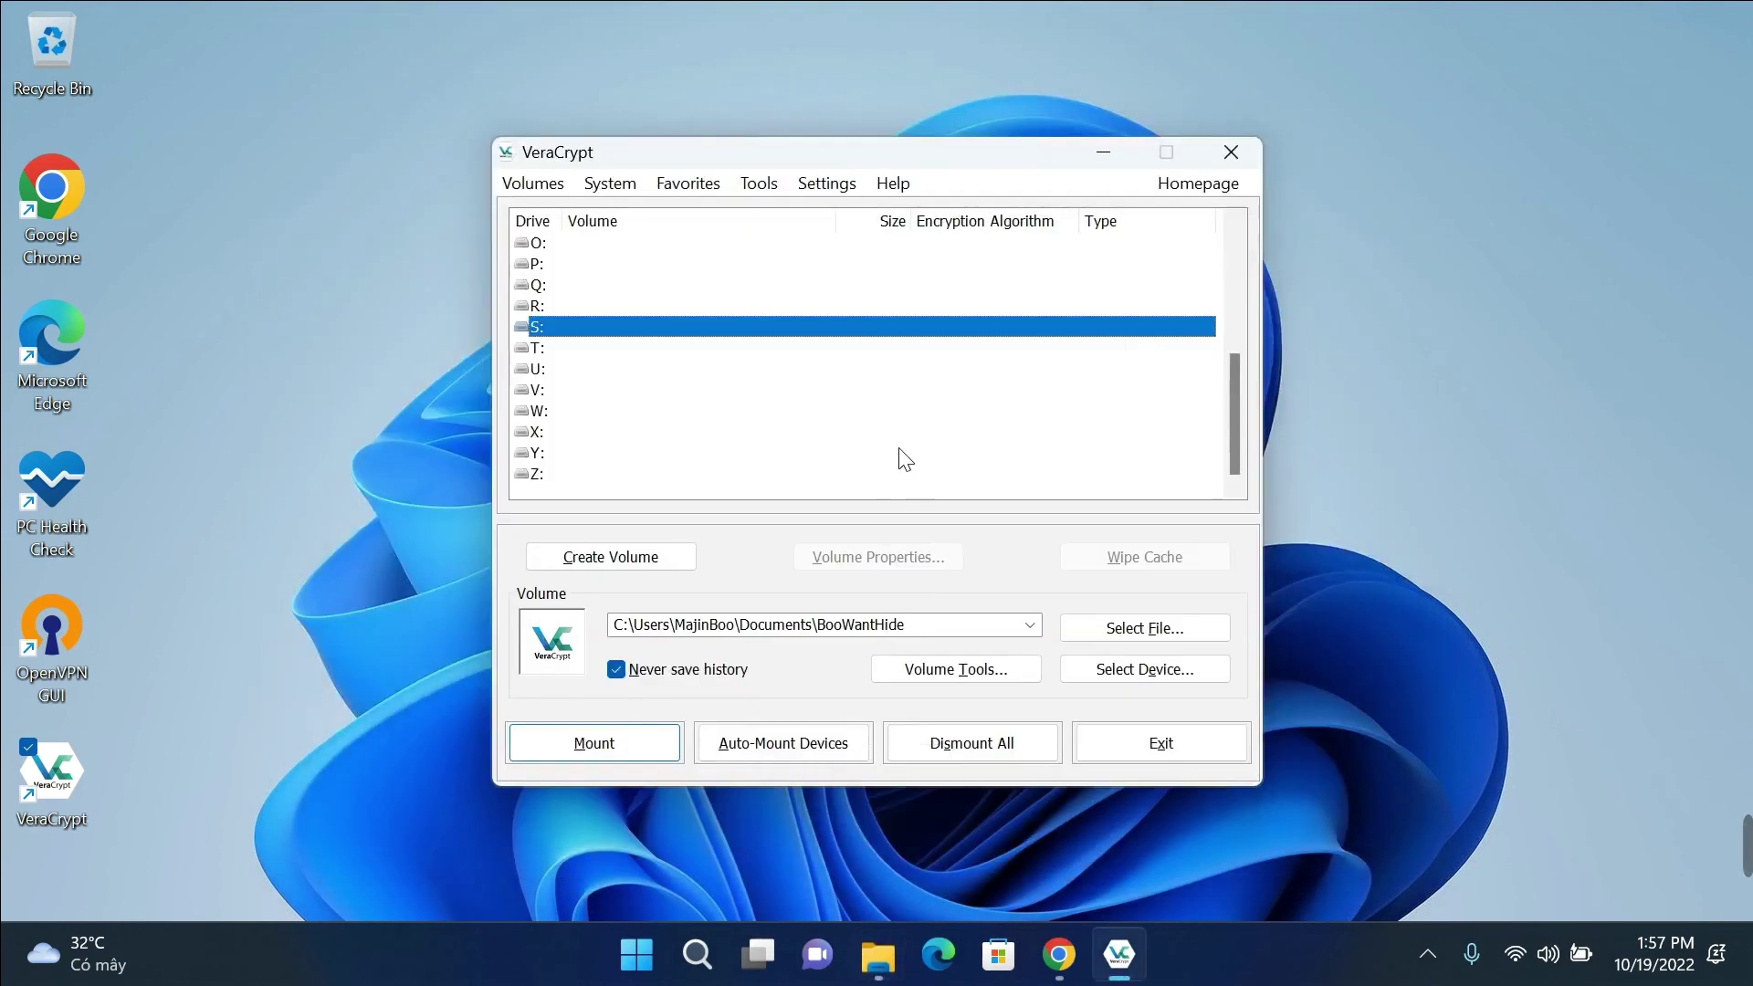
- Mount BooWantHide as drive S: again, using the MajinBoo.jfif keyfile from Pictures and entering the volume password
left_click(632, 757)
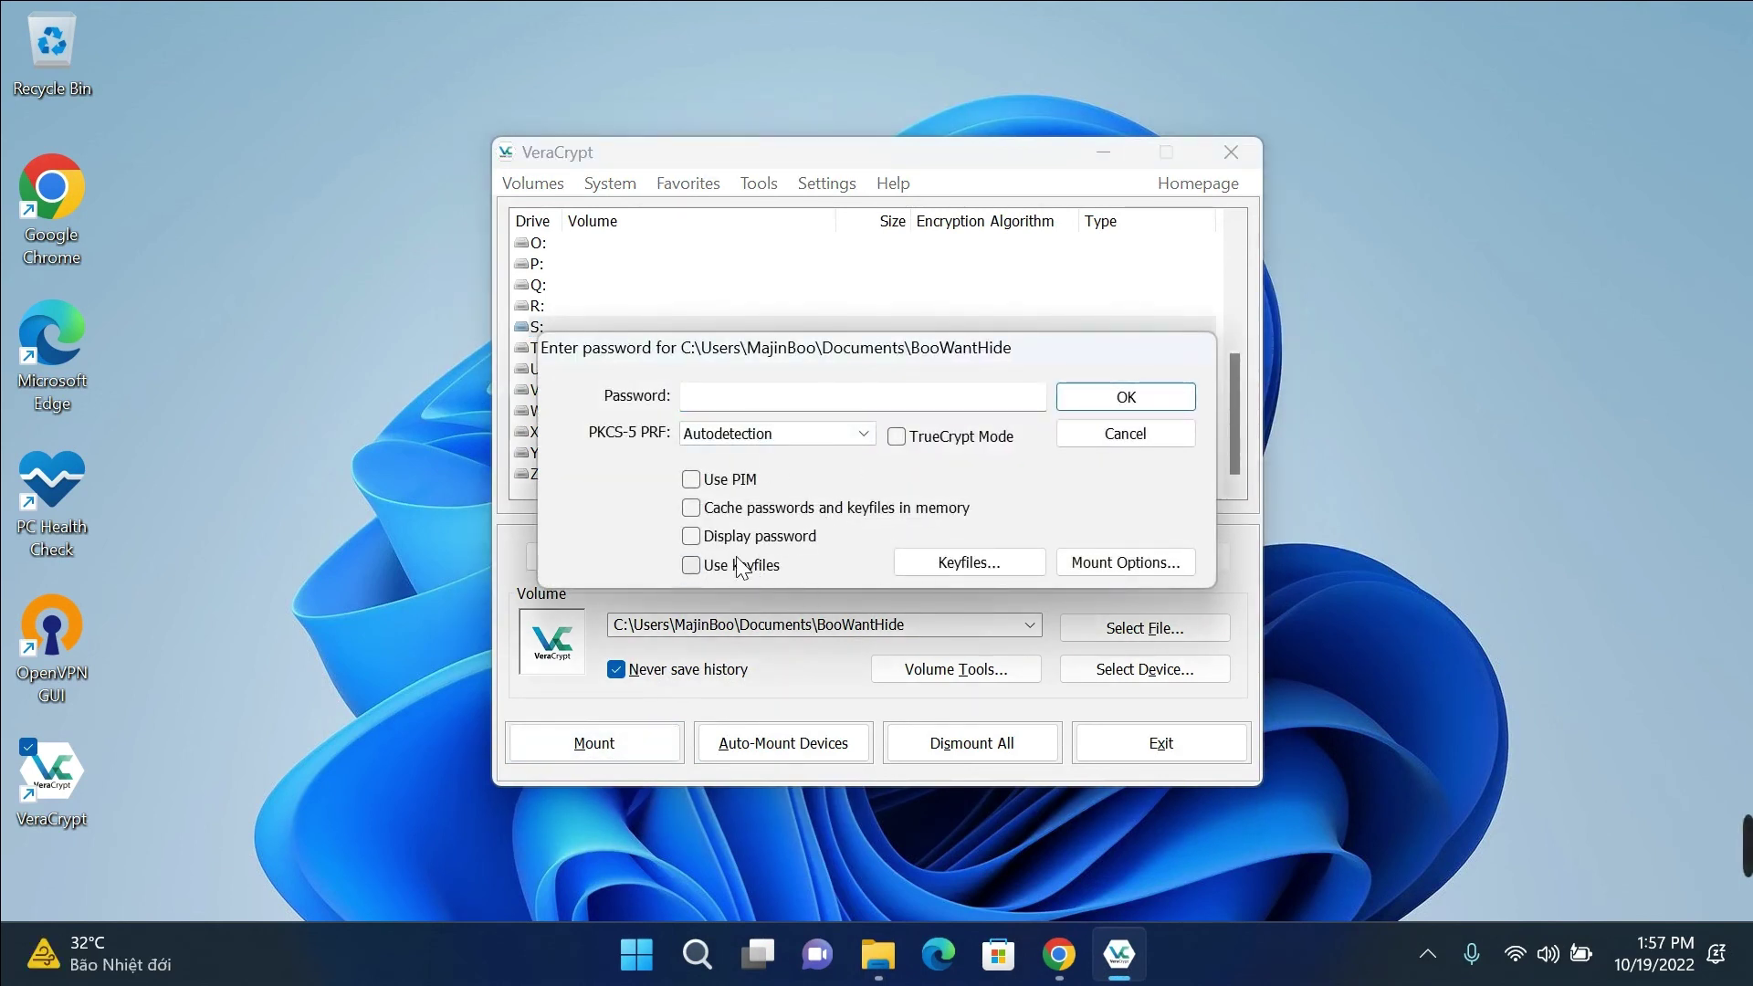
left_click(928, 561)
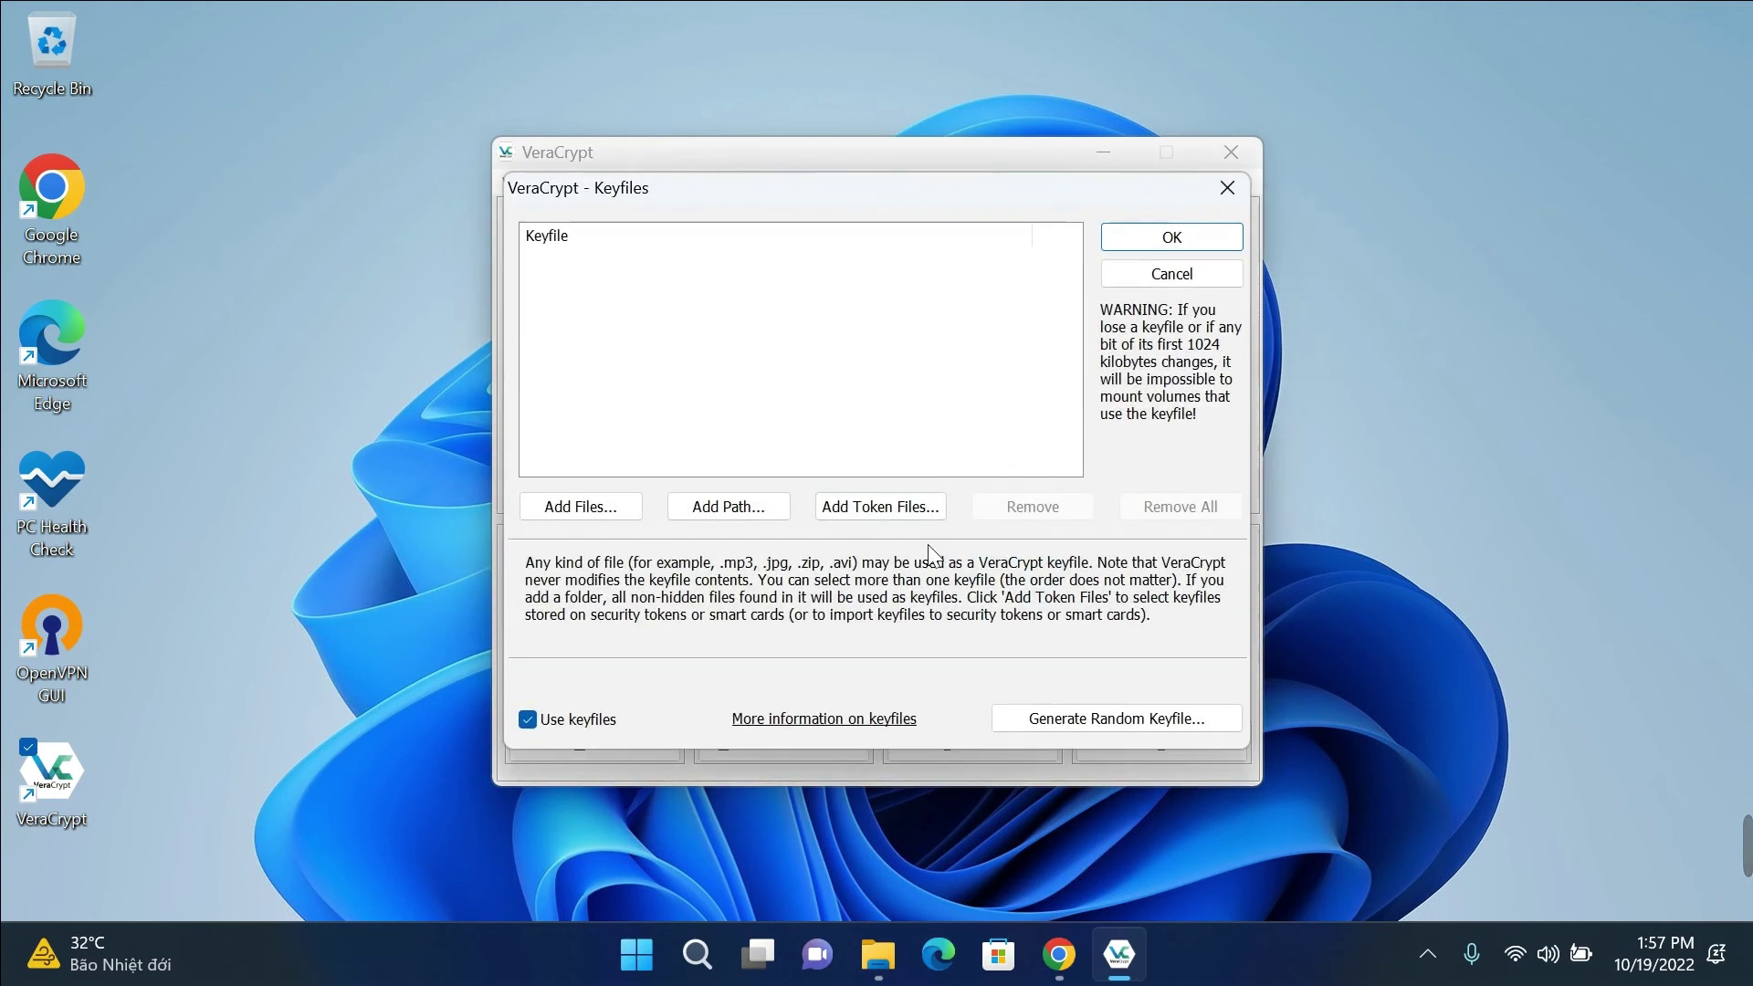
left_click(584, 506)
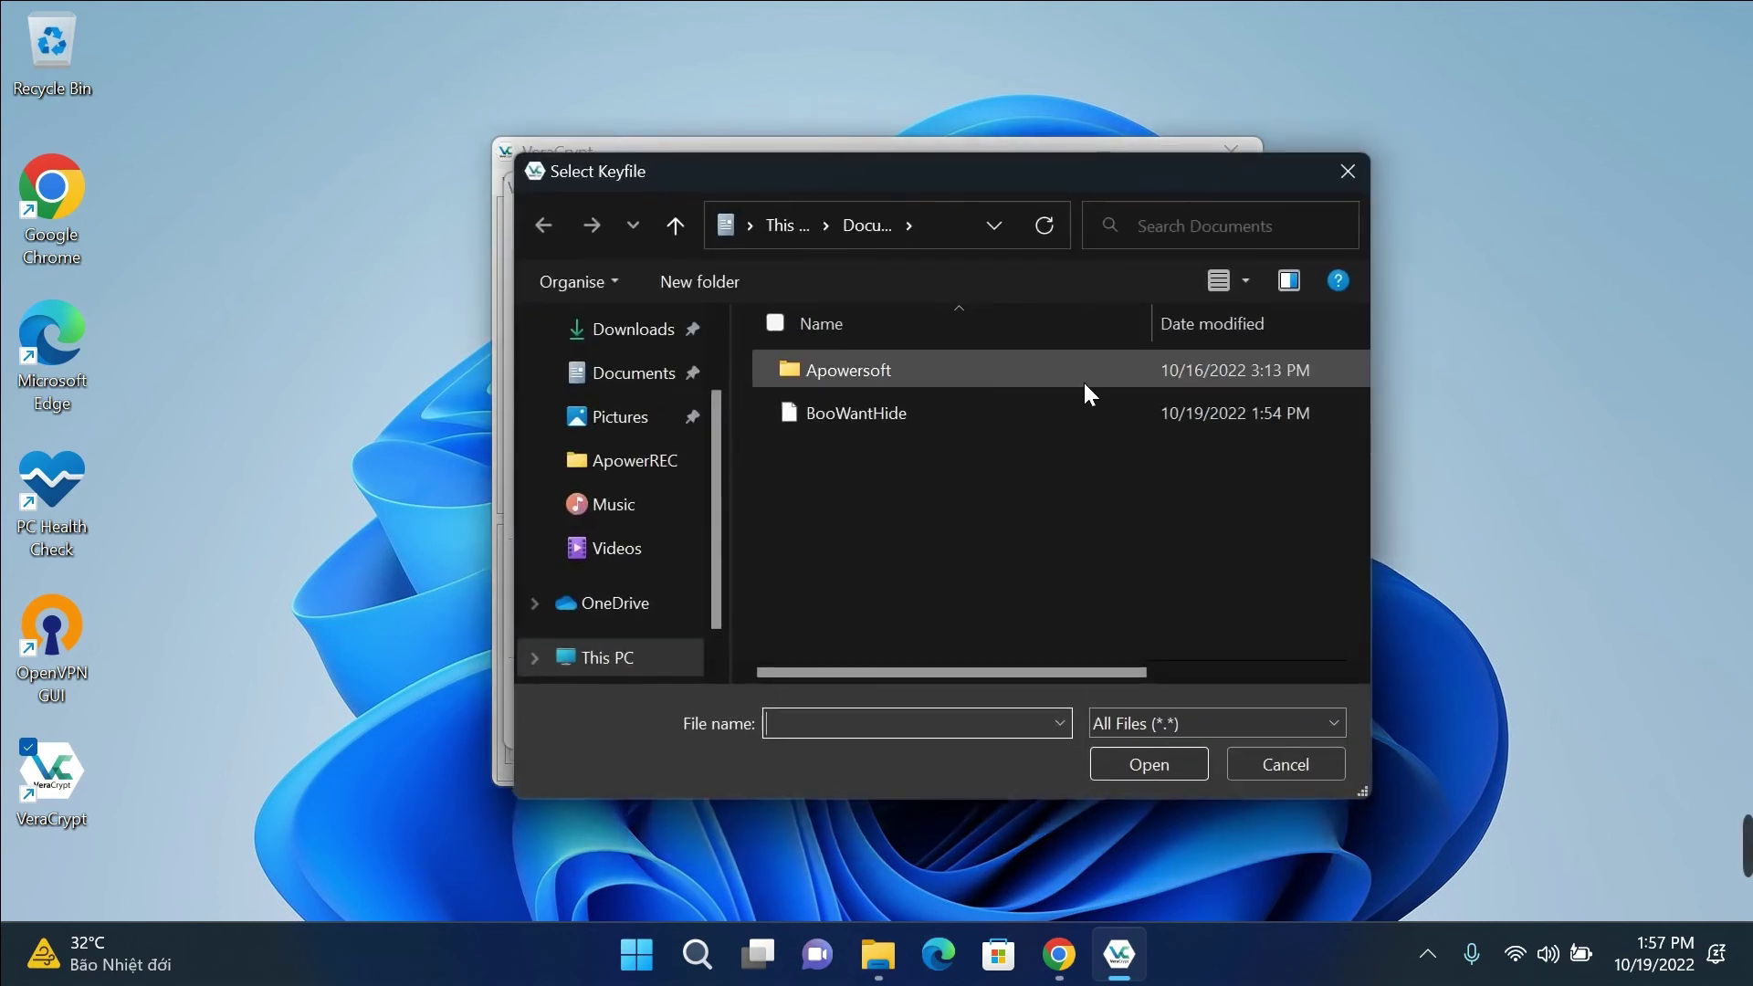
left_click(620, 418)
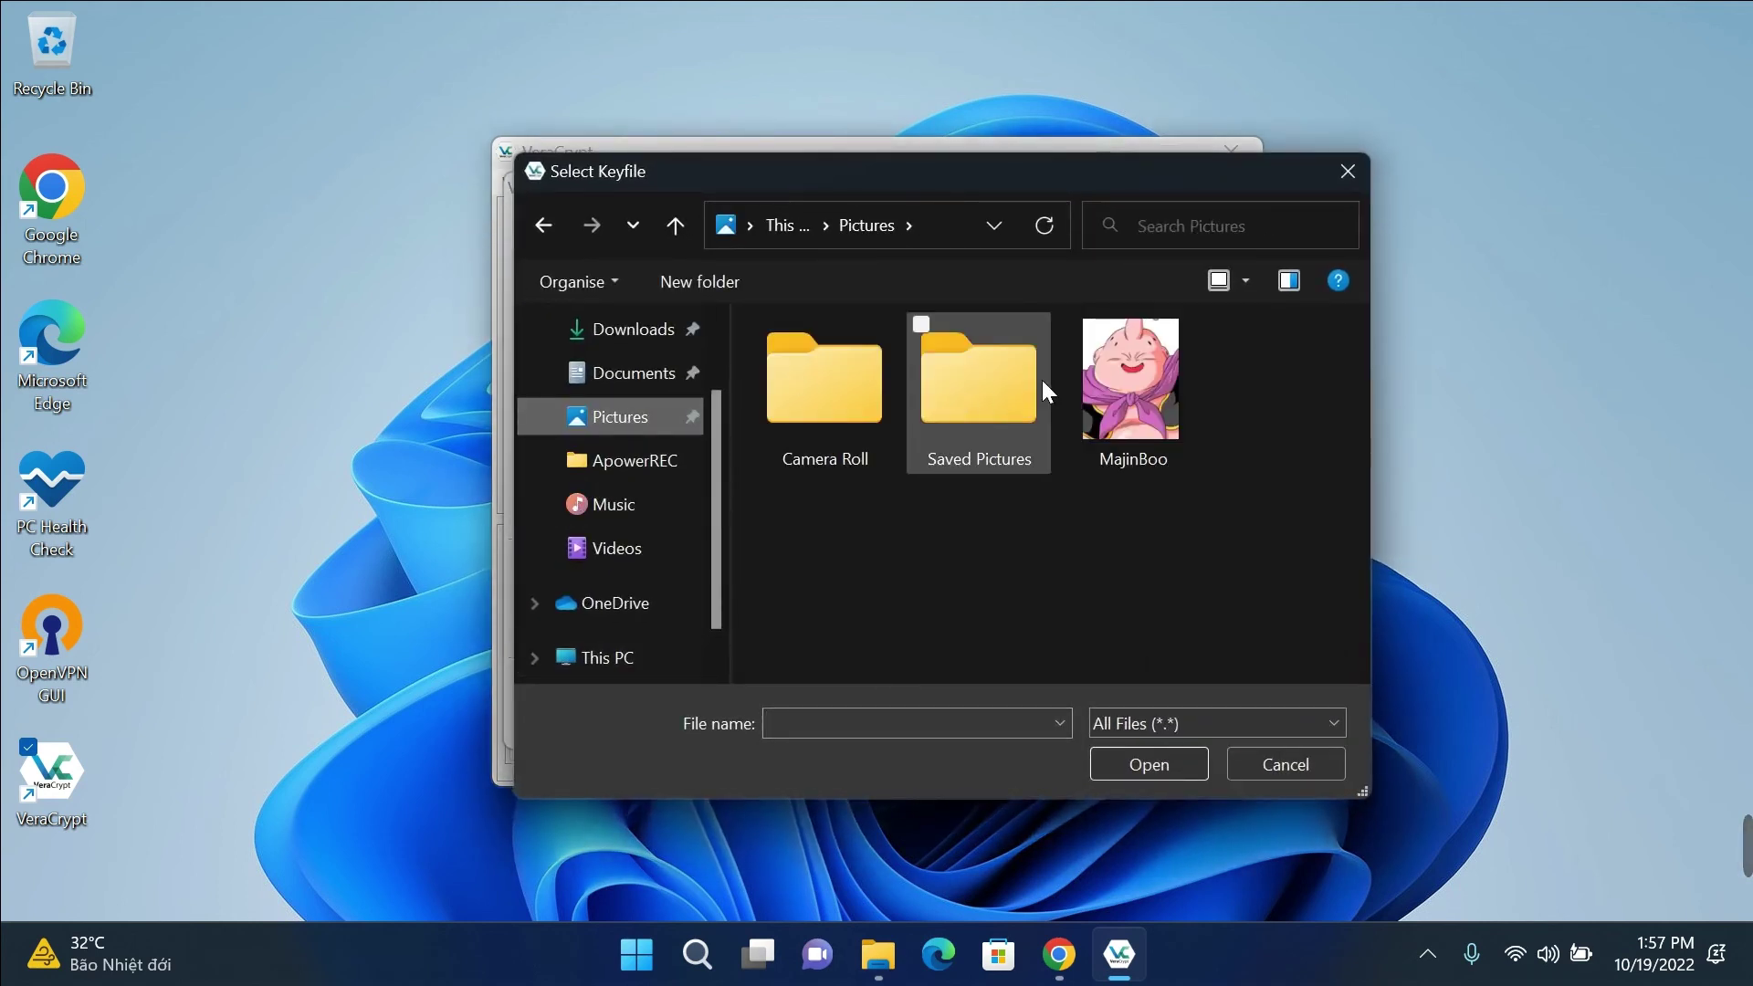
double_click(1130, 383)
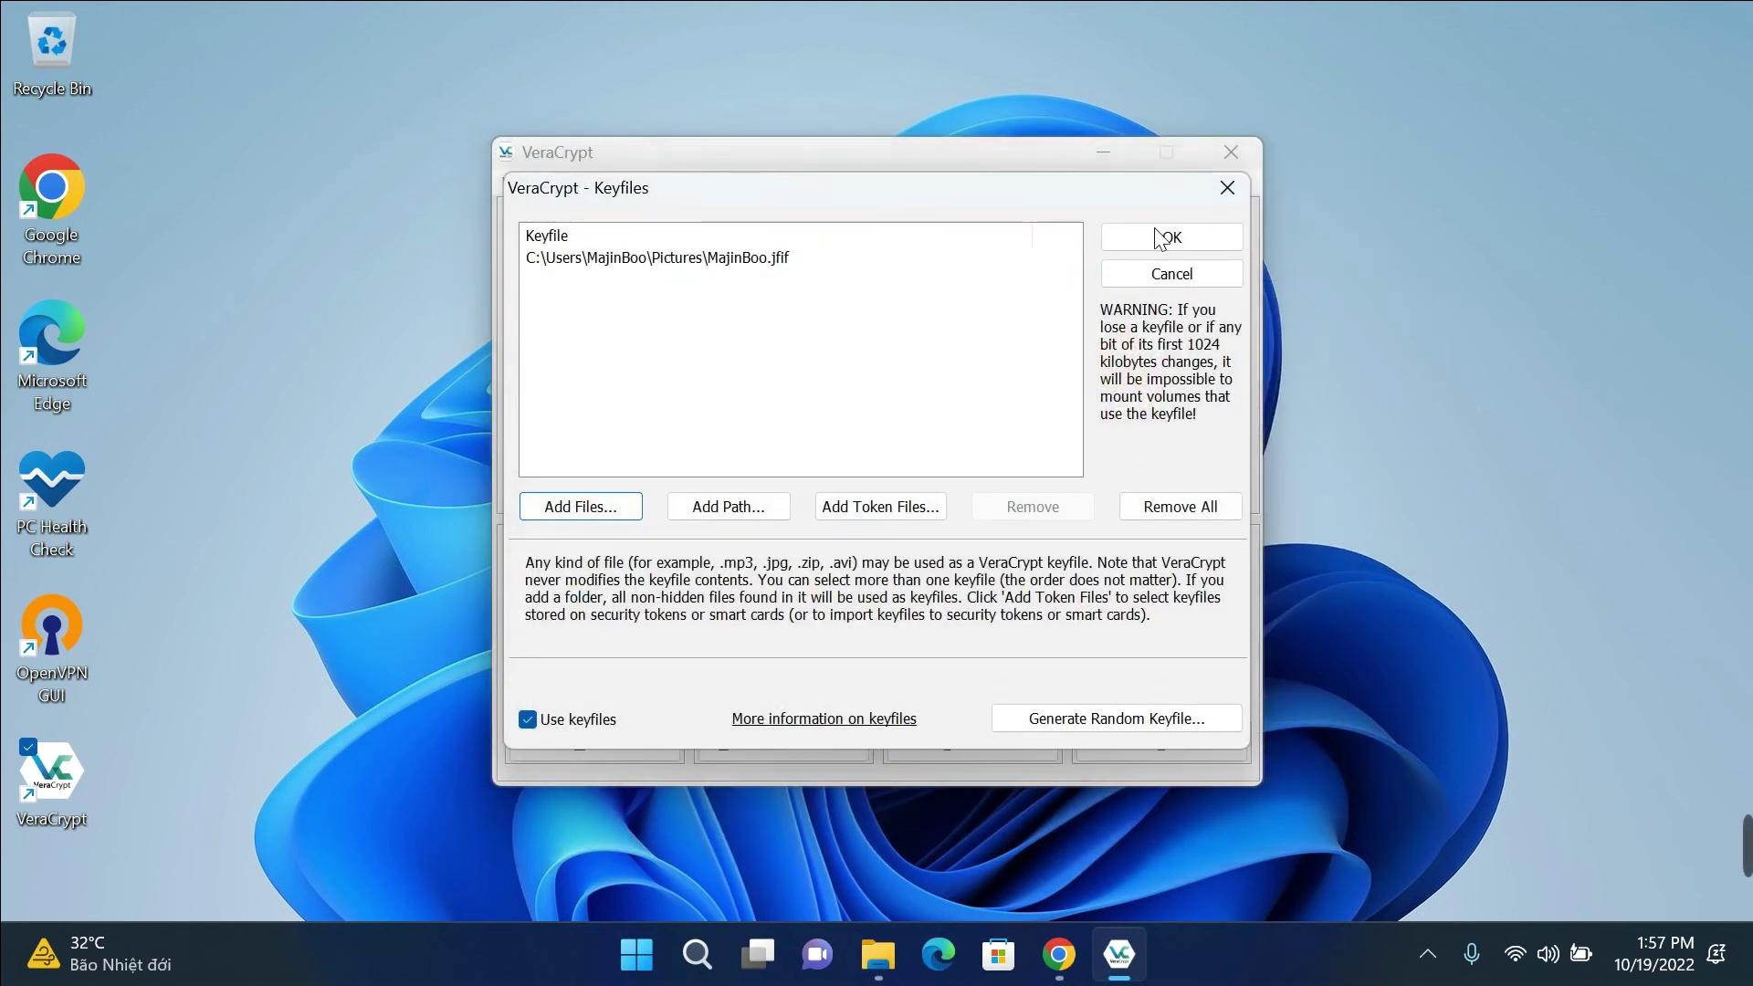
left_click(1159, 237)
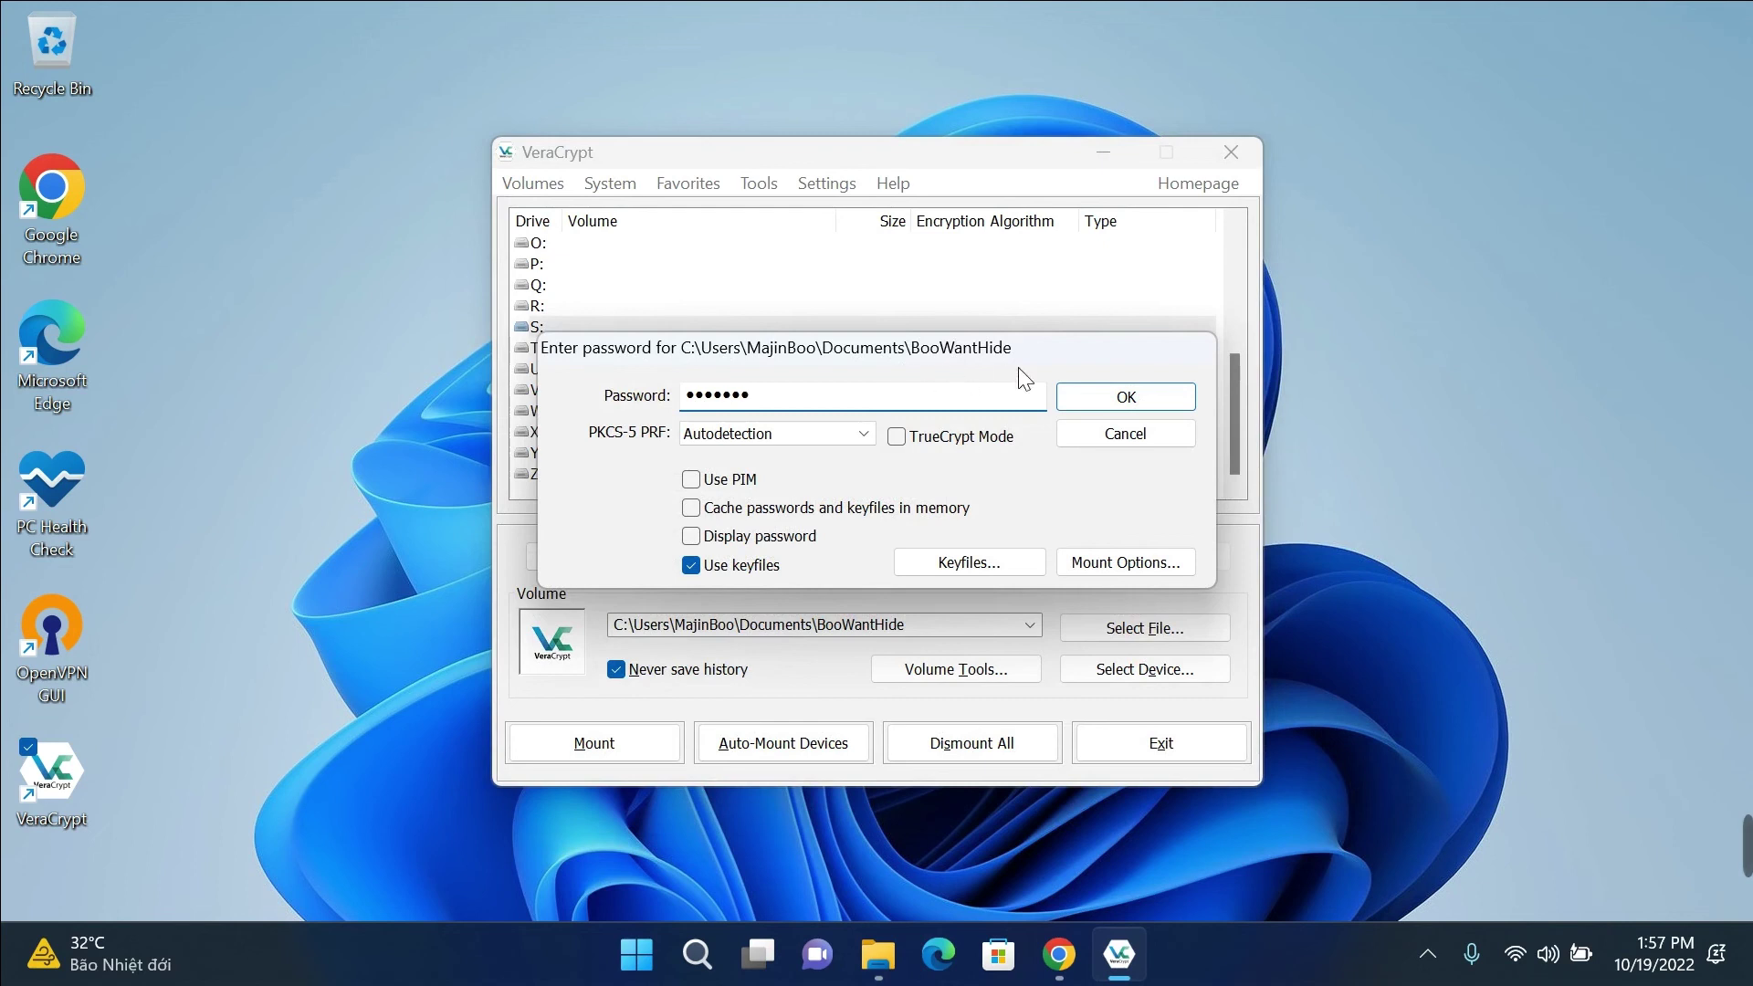
left_click(1113, 395)
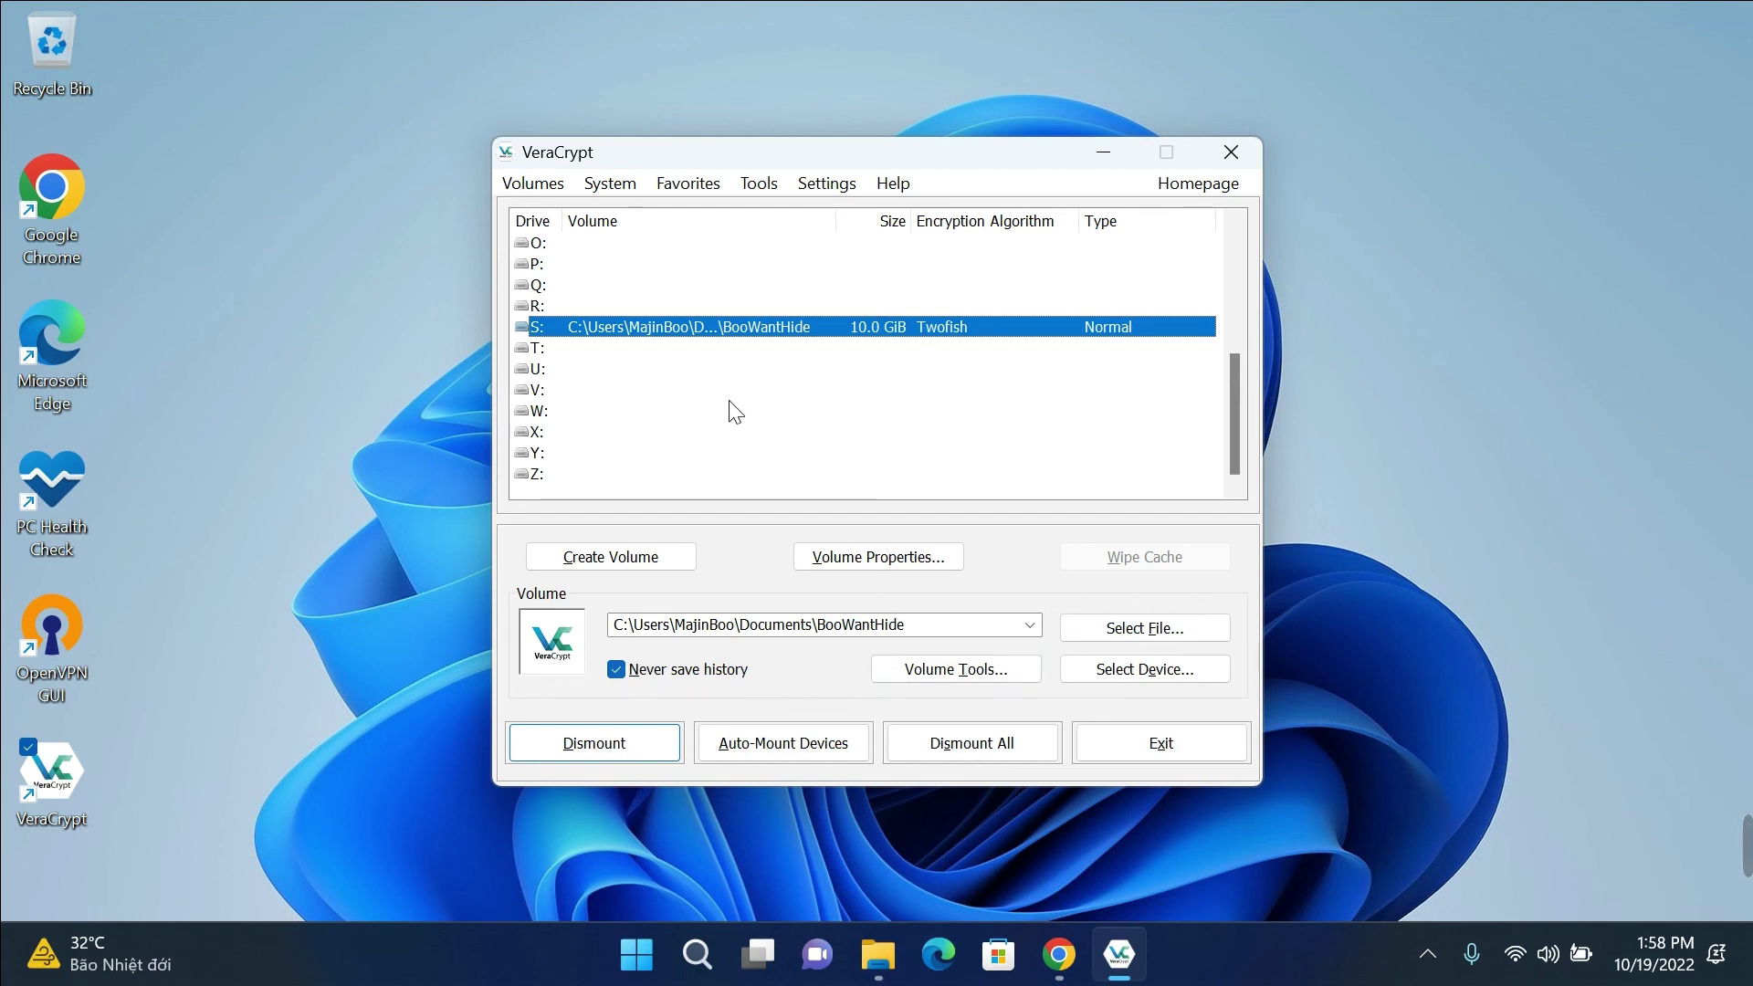
- Switch to File Explorer and open Local Disk (S:) from This PC to check the files stored in it
left_click(878, 954)
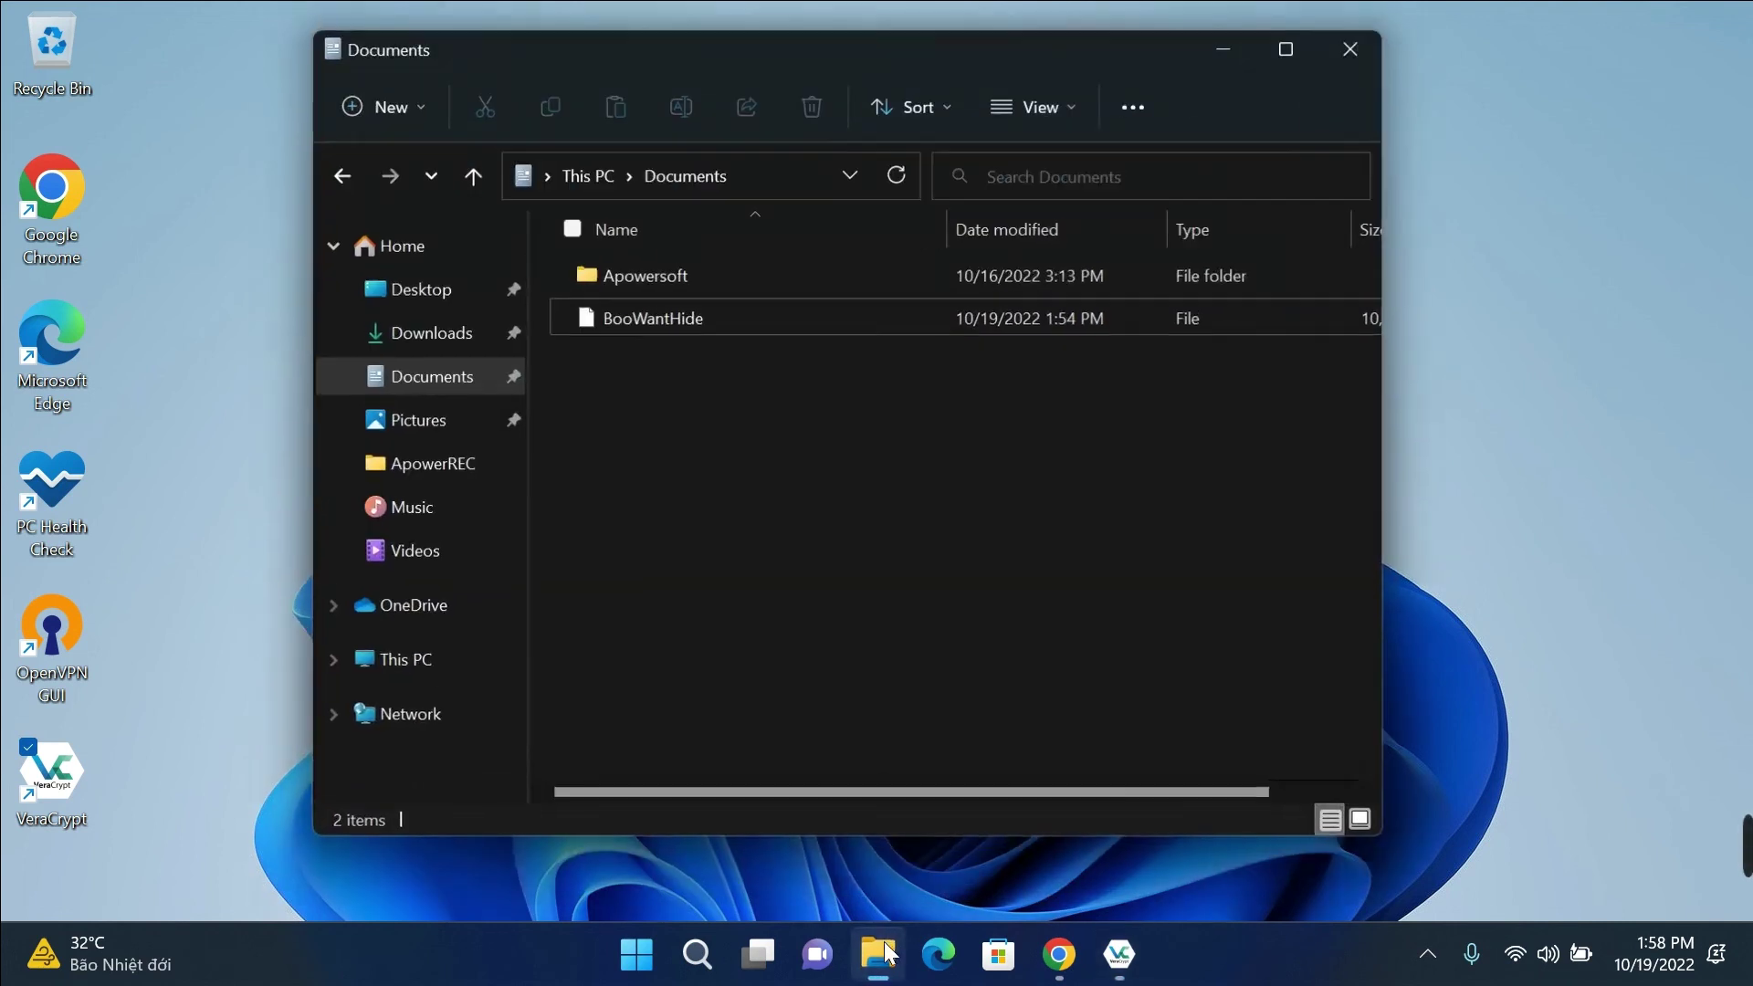
left_click(410, 657)
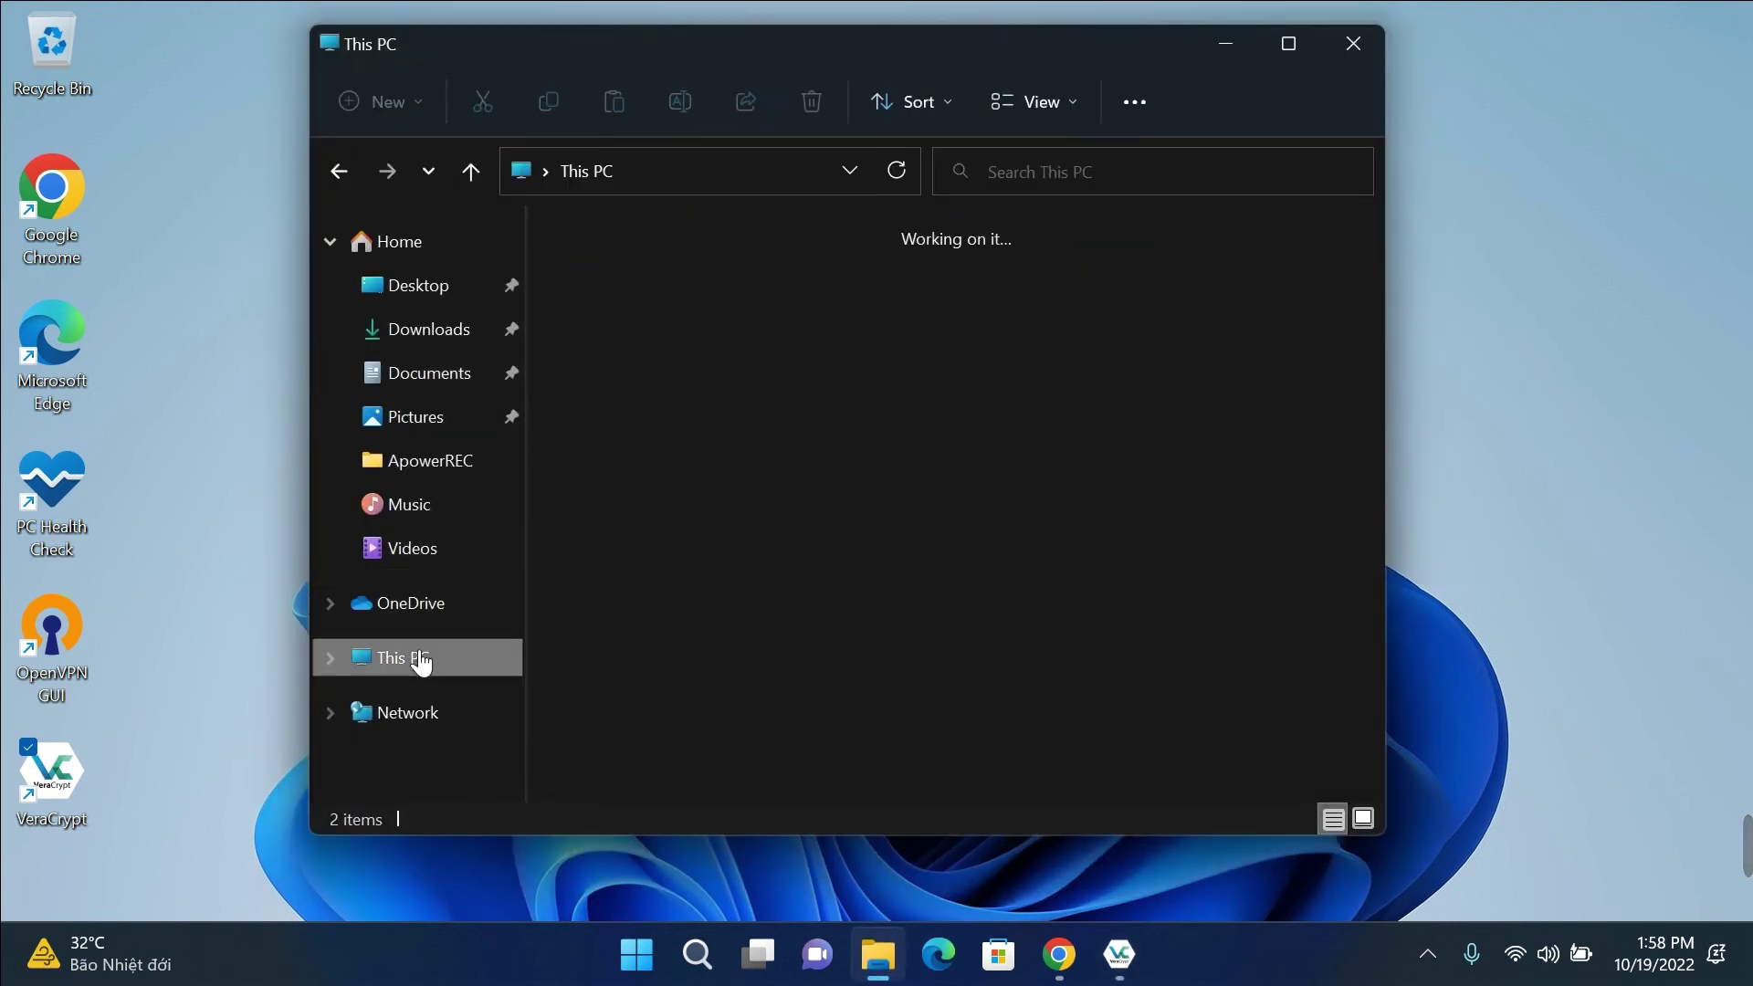
double_click(719, 628)
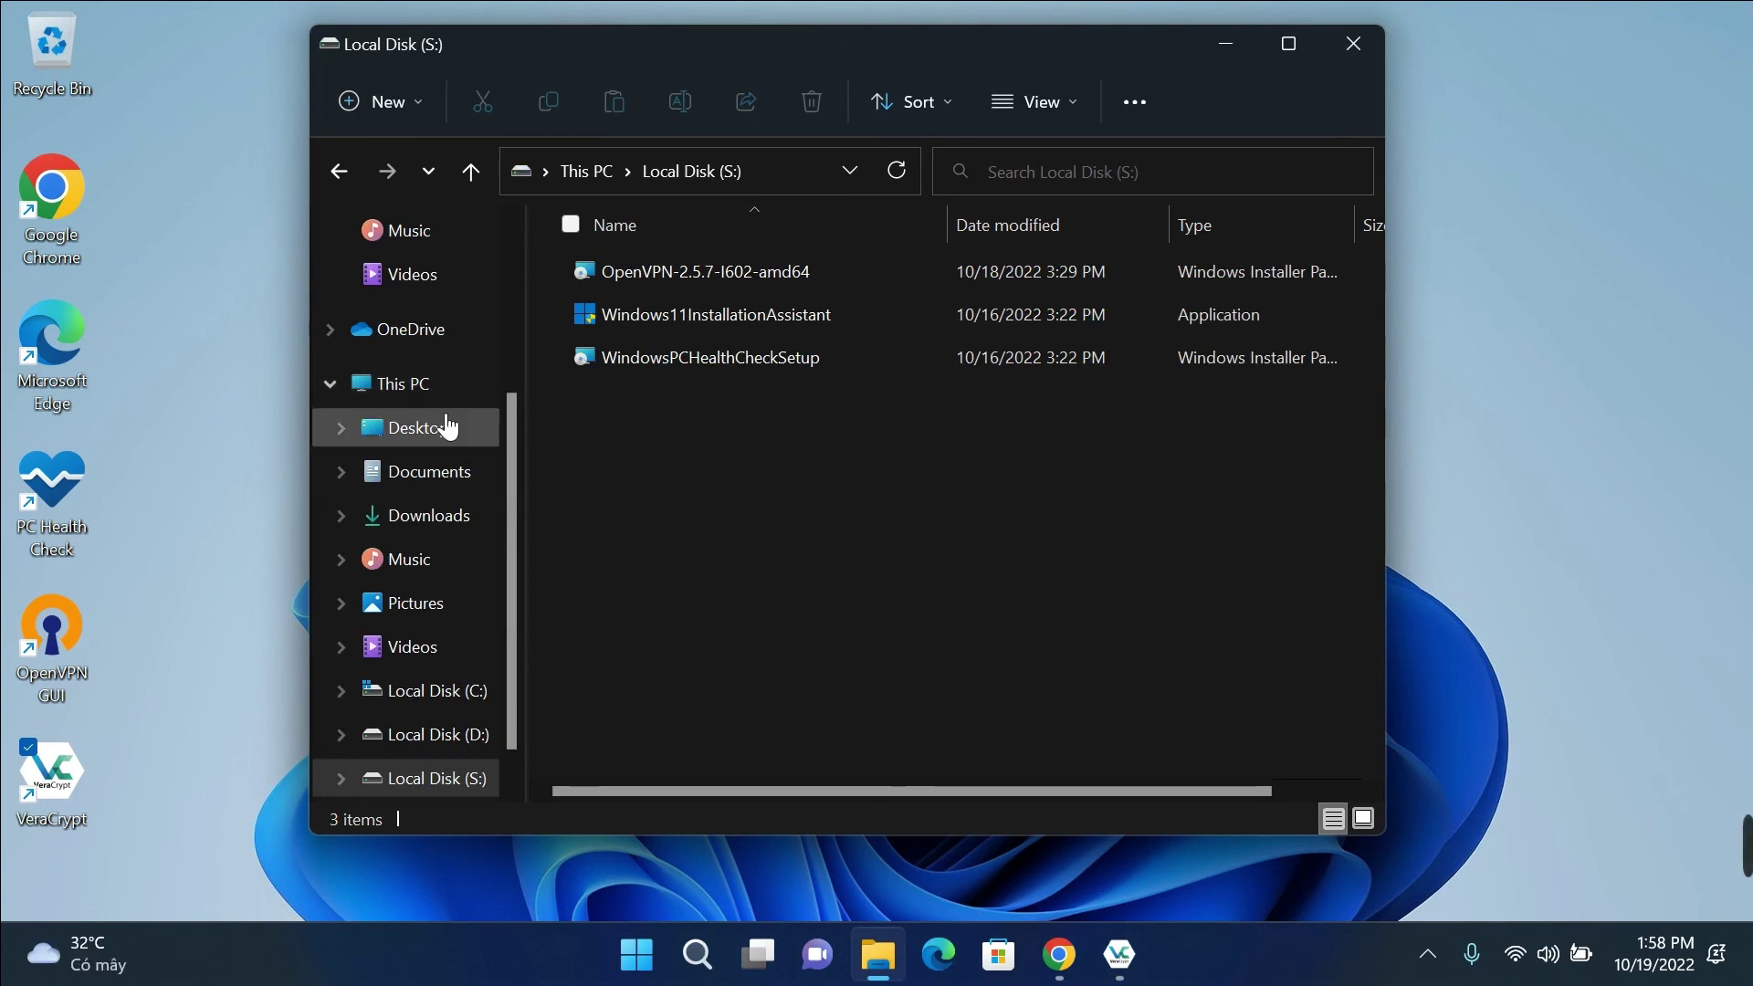
- Open the Documents folder in a maximised window and select the BooWantHide container file to examine its details
scroll(447, 423, "up", 3)
left_click(443, 376)
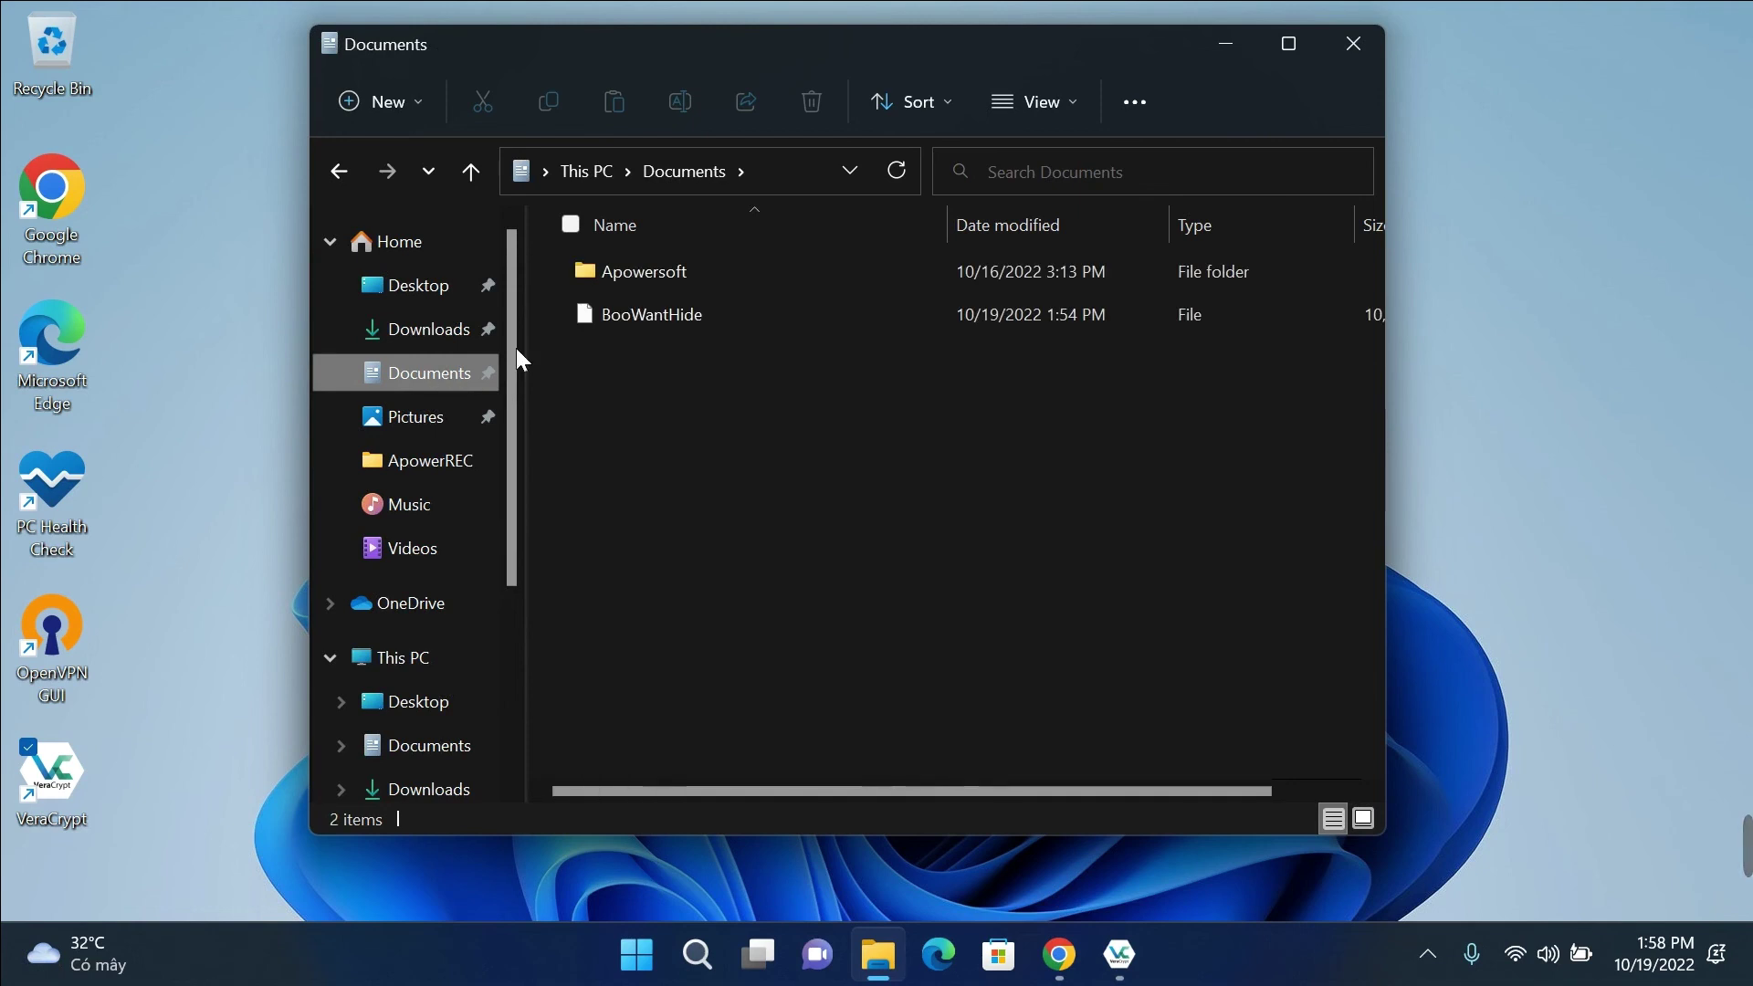
left_click(1288, 44)
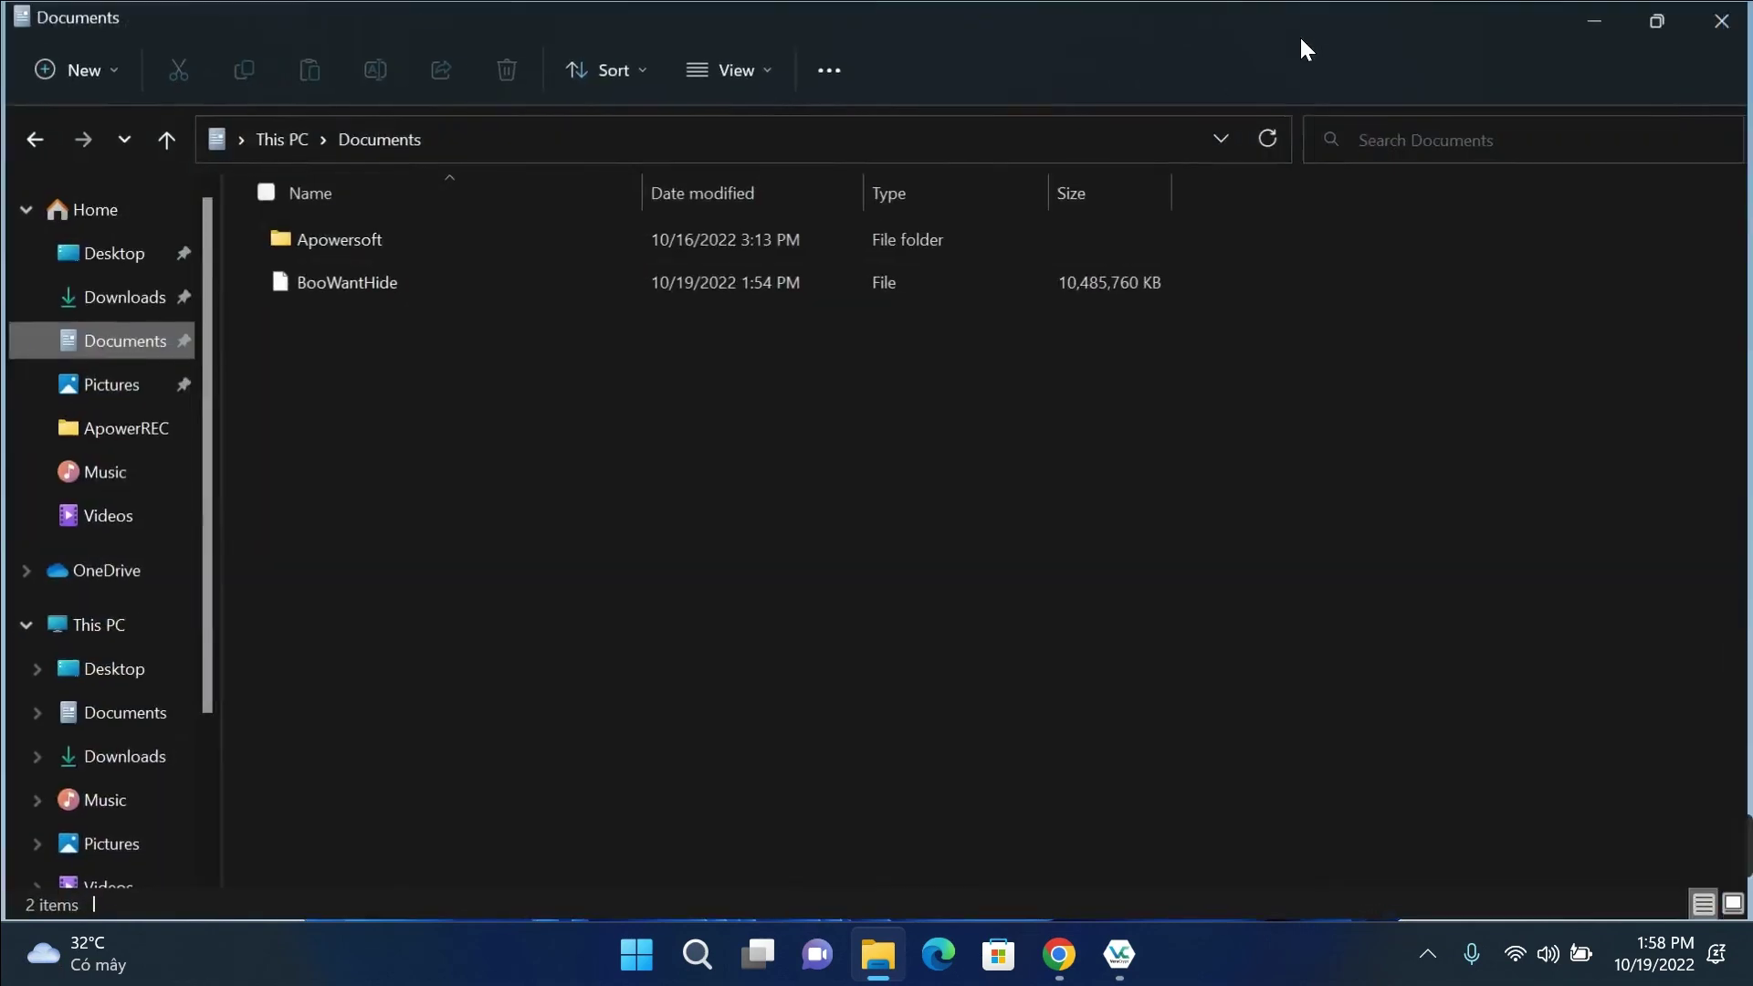
left_click(400, 290)
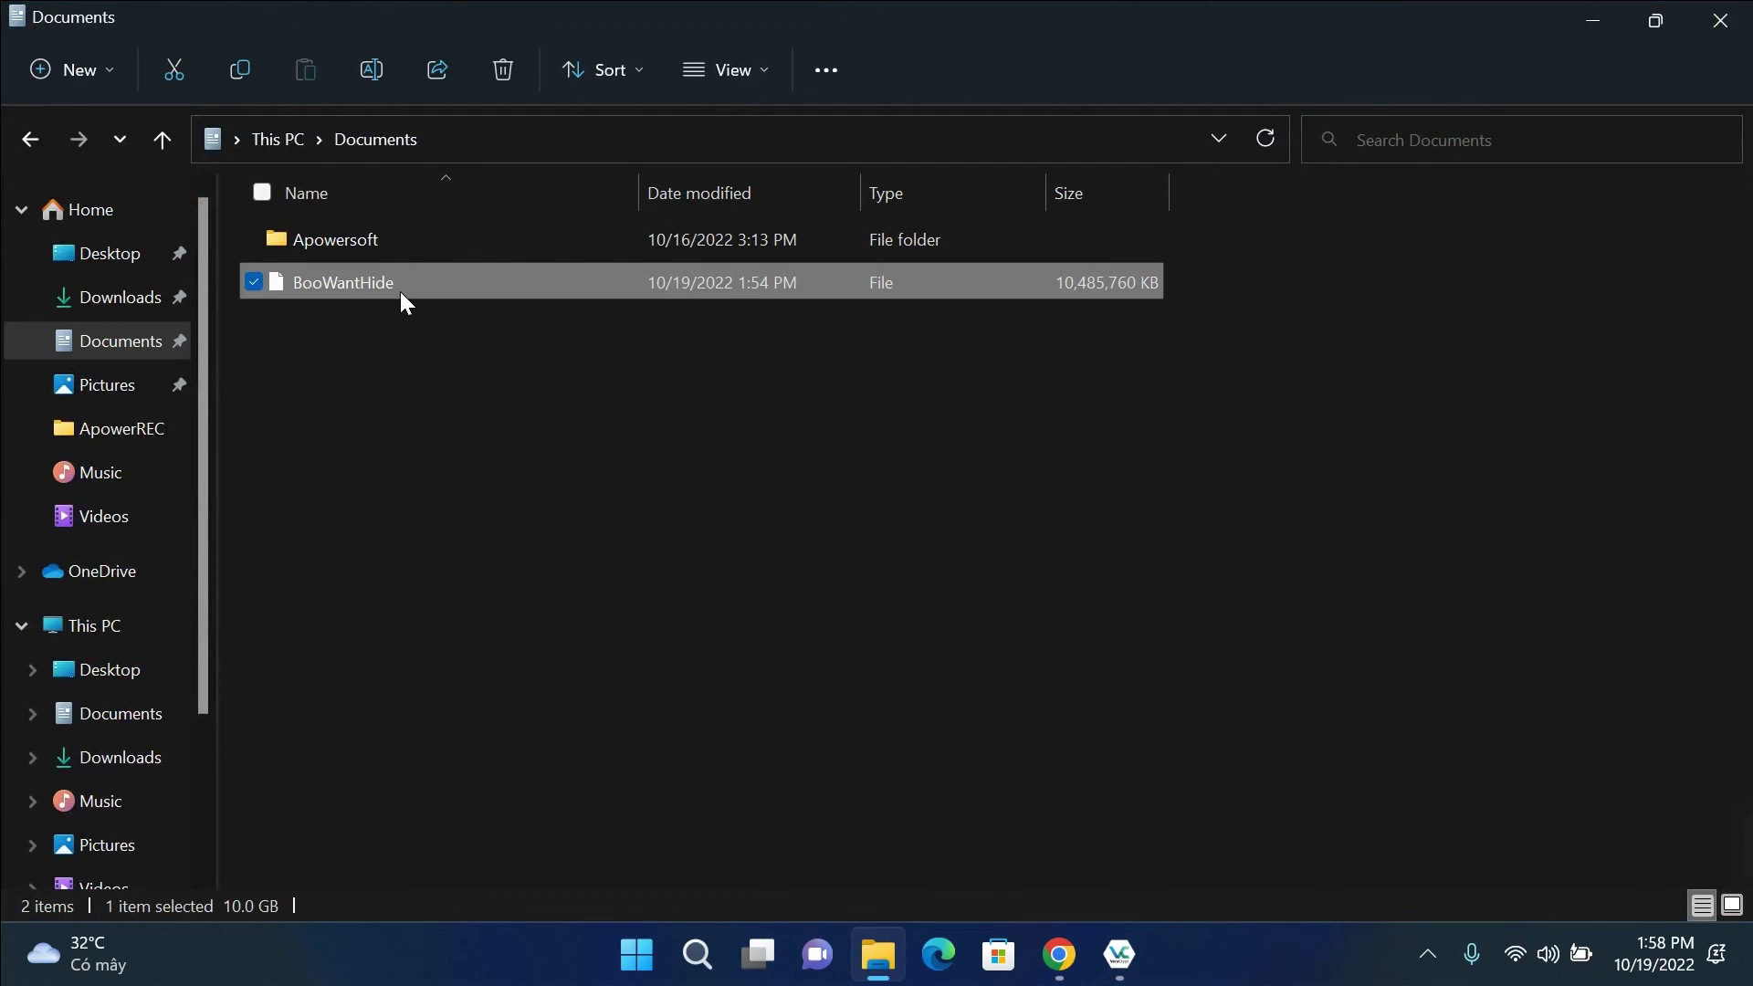